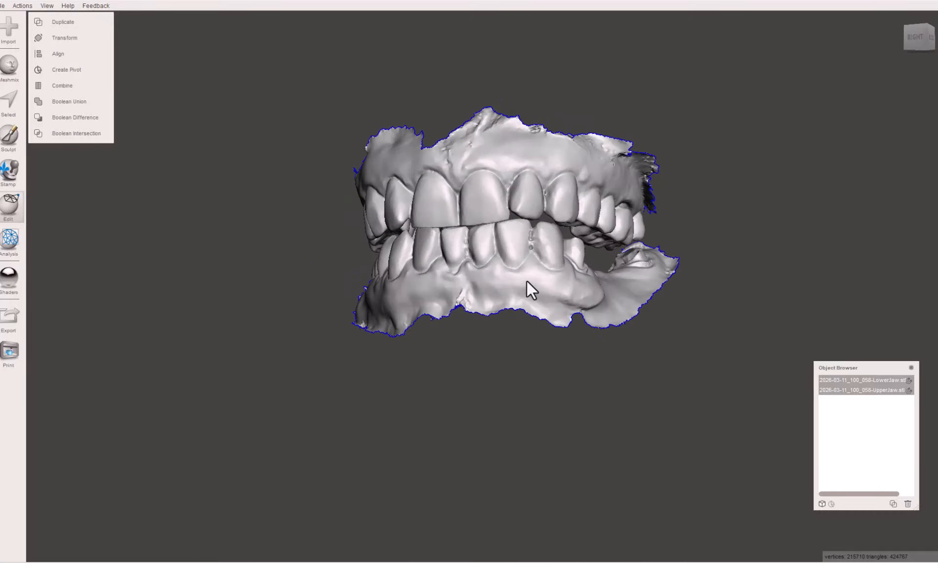
# Step: Inspect the bite between the upper and lower jaw meshes from the front and both sides
pyautogui.moveTo(433, 254); pyautogui.dragTo(497, 266, button='right')
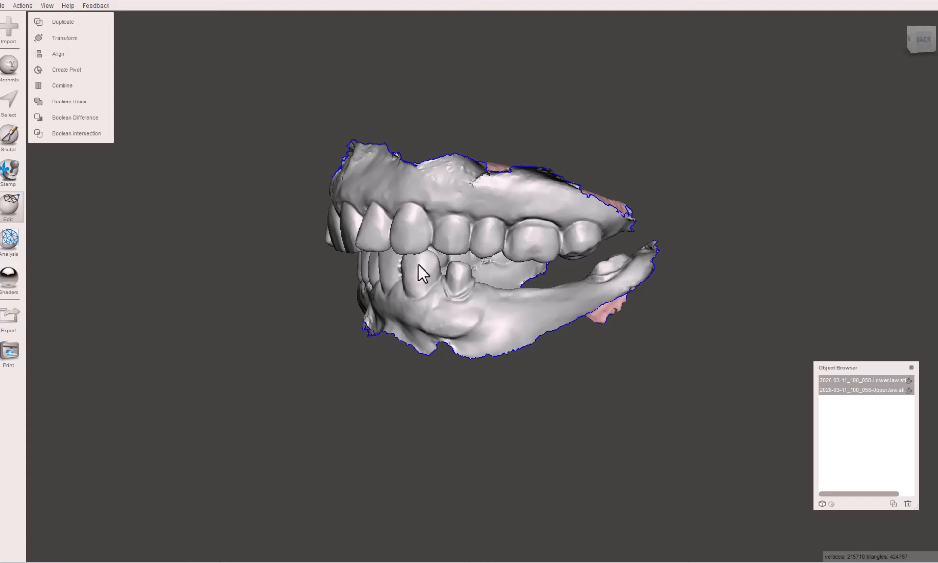
pyautogui.moveTo(344, 295); pyautogui.dragTo(471, 249, button='right')
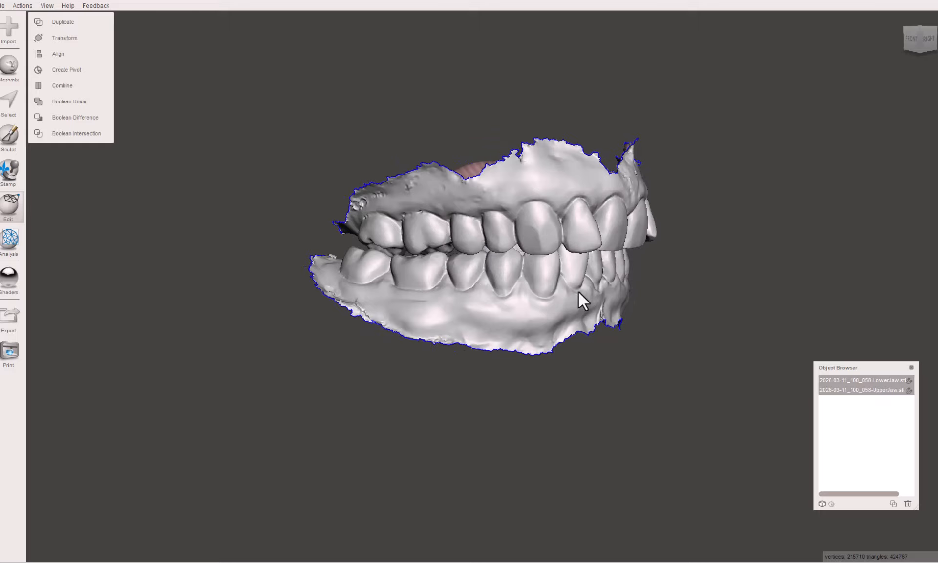
pyautogui.moveTo(578, 293); pyautogui.dragTo(374, 286, button='right')
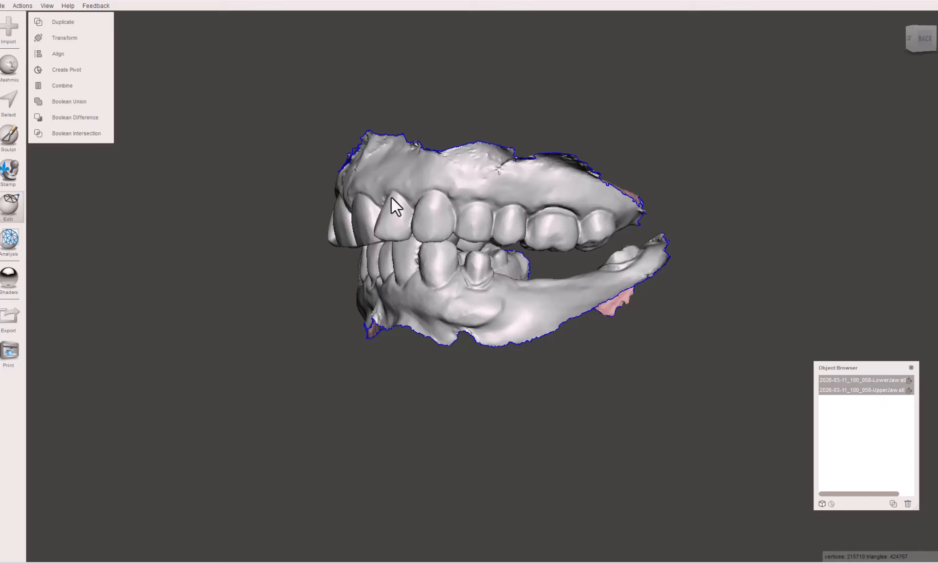
pyautogui.moveTo(391, 197); pyautogui.dragTo(402, 206, button='right')
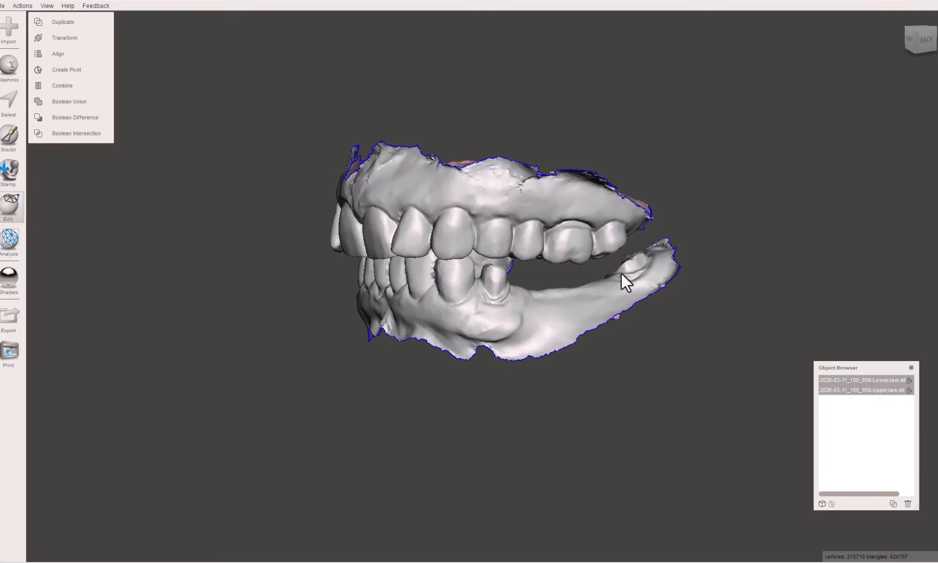
pyautogui.moveTo(622, 278); pyautogui.dragTo(505, 281, button='right')
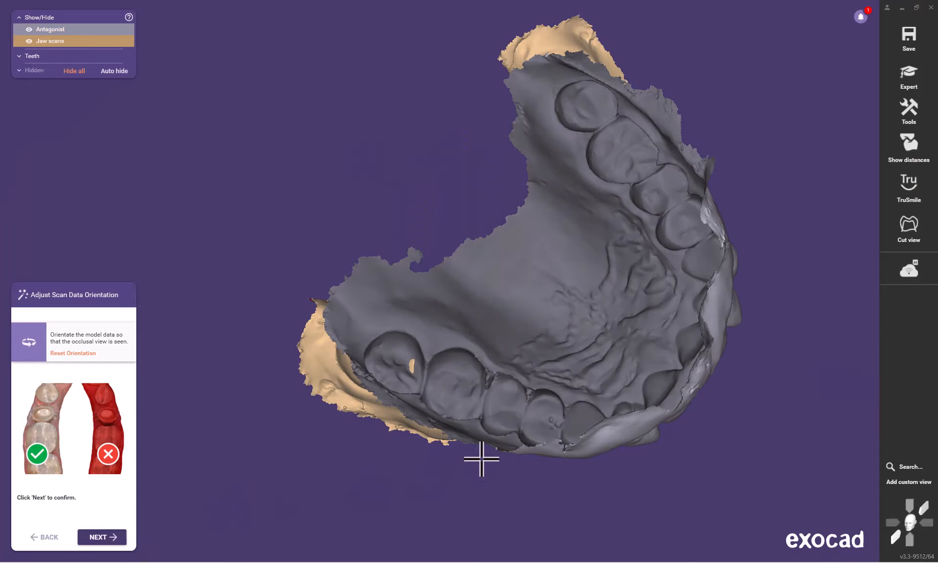
# Step: Switch to exocad, compare both jaw scans, and hide the antagonist to examine the two prepared teeth on the lower jaw
pyautogui.moveTo(480, 459); pyautogui.dragTo(522, 429, button='right')
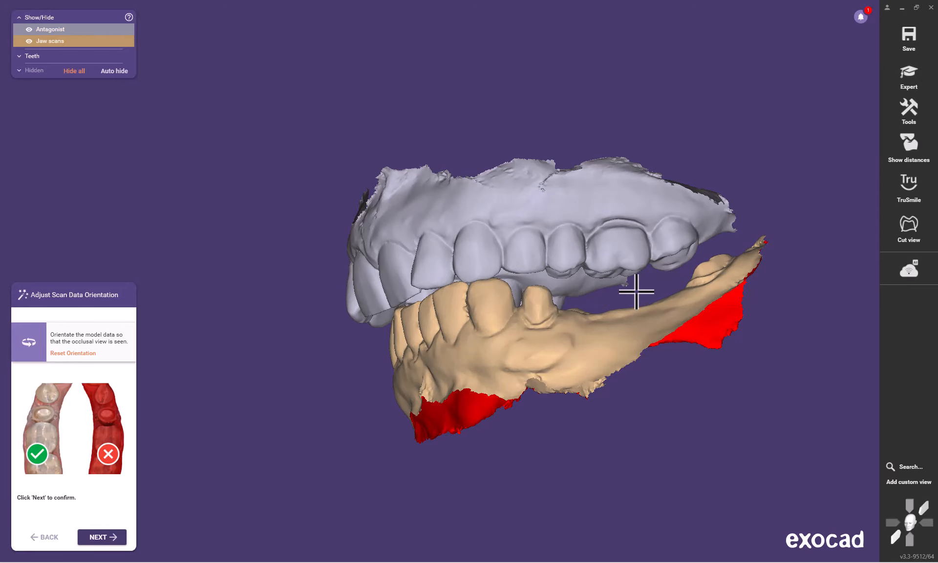
pyautogui.moveTo(677, 288); pyautogui.dragTo(702, 350, button='right')
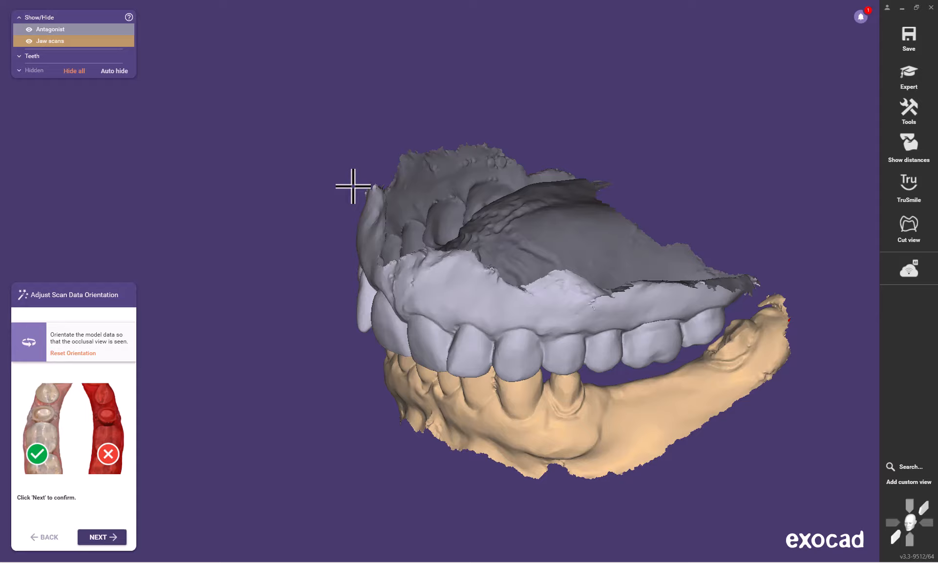
pyautogui.click(28, 31)
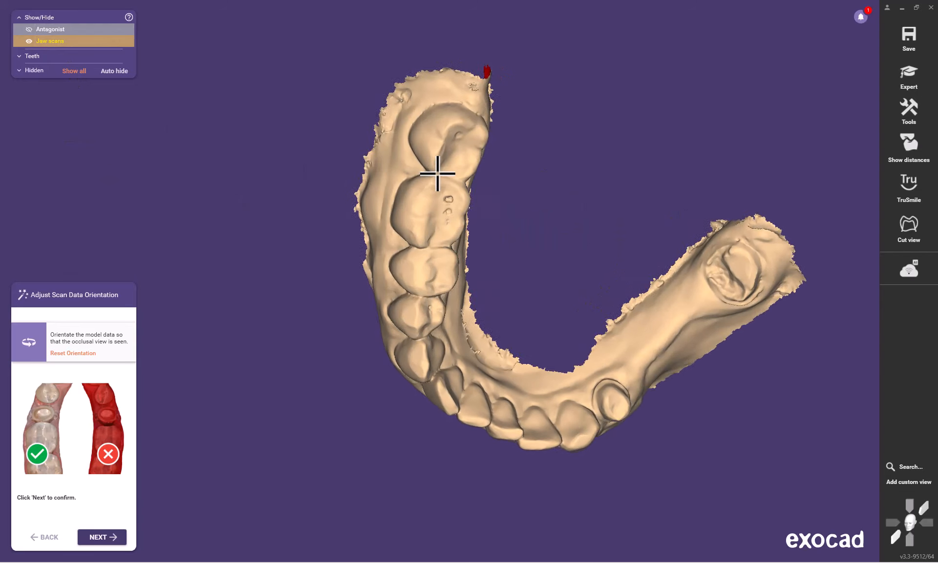
pyautogui.moveTo(437, 173); pyautogui.dragTo(374, 142, button='middle')
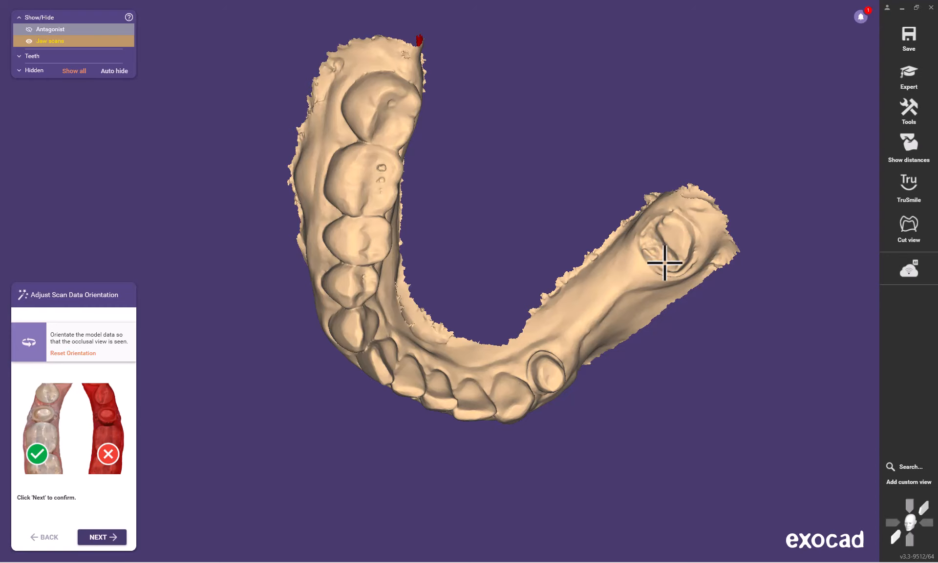
pyautogui.moveTo(628, 235); pyautogui.dragTo(656, 288, button='right')
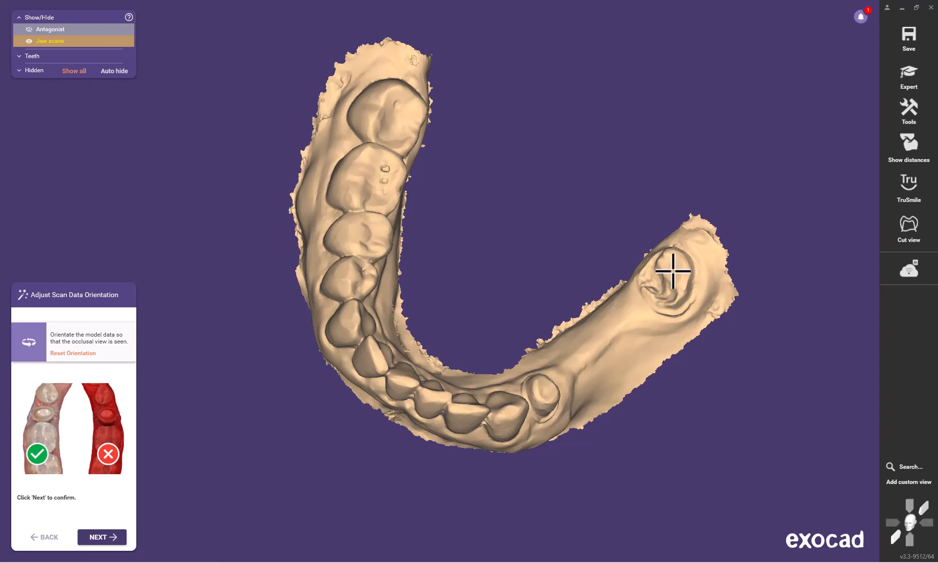
pyautogui.moveTo(552, 340); pyautogui.dragTo(607, 355, button='right')
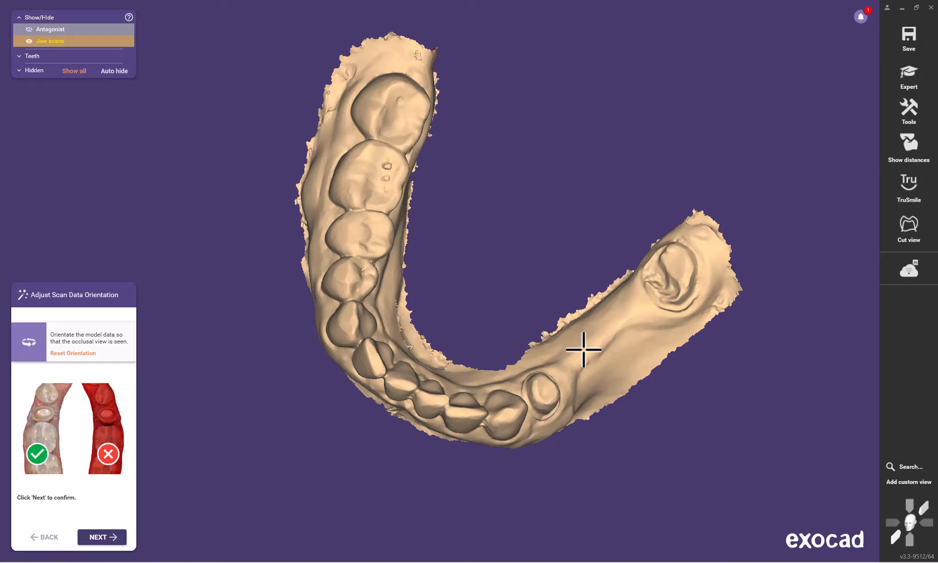
pyautogui.moveTo(625, 307); pyautogui.dragTo(597, 362, button='right')
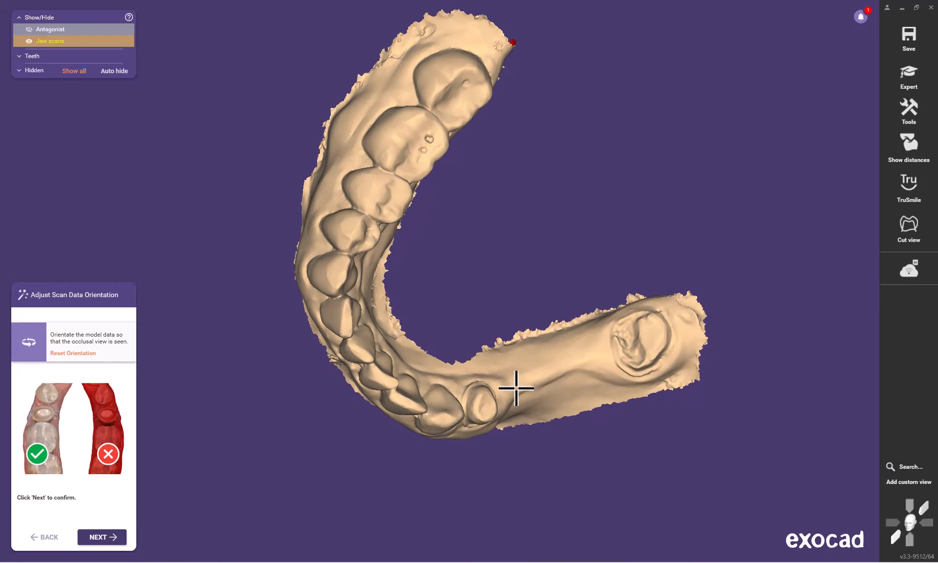
pyautogui.moveTo(536, 361)
pyautogui.mouseDown(button='right')
pyautogui.moveTo(527, 309)
pyautogui.moveTo(549, 357)
pyautogui.moveTo(543, 369)
pyautogui.mouseUp(button='right')
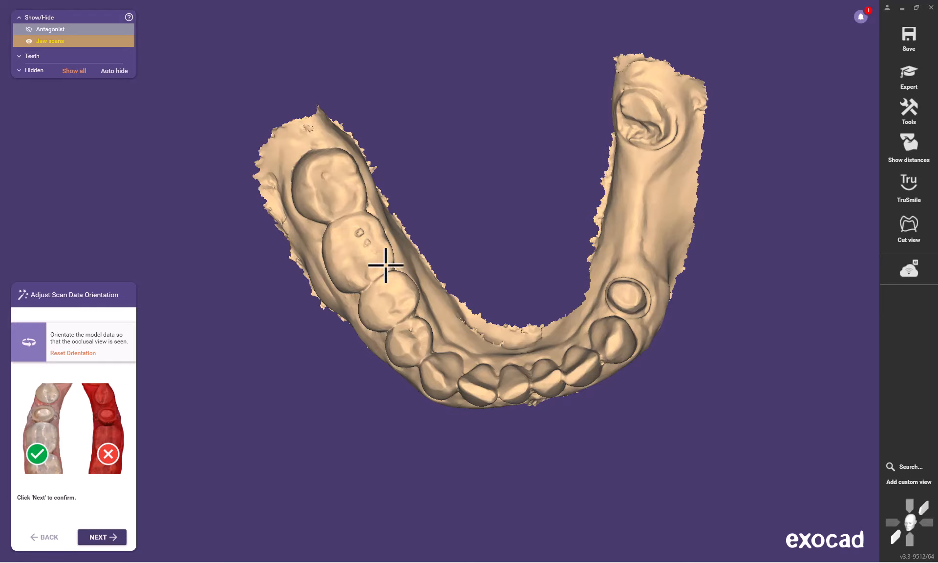
# Step: Examine the lower jaw's toothless span between the prepared premolar and the prepared molar from the occlusal side
pyautogui.moveTo(486, 345); pyautogui.dragTo(485, 336, button='right')
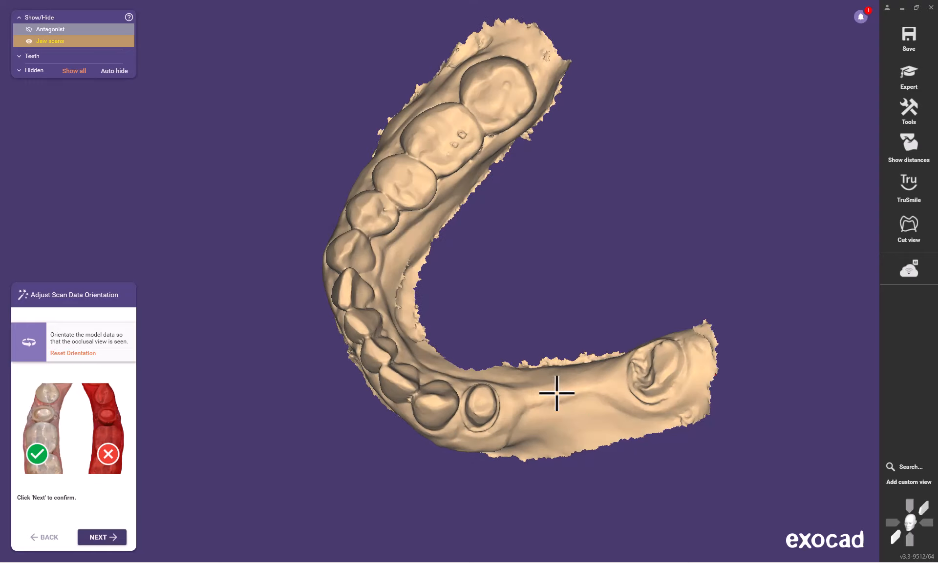
pyautogui.scroll(2, 577, 429)
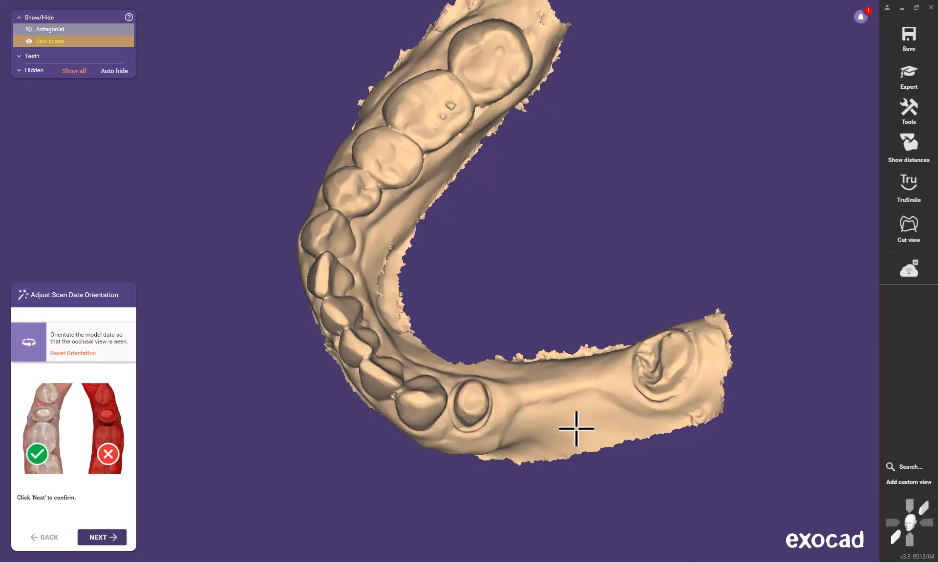
pyautogui.scroll(-1, 576, 430)
pyautogui.scroll(-1, 576, 429)
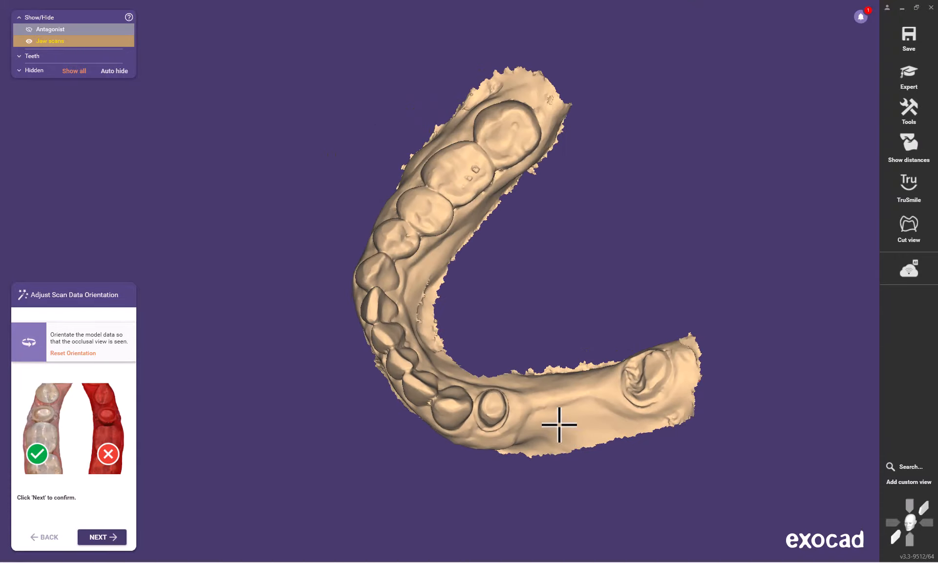
pyautogui.moveTo(559, 425); pyautogui.dragTo(549, 374, button='right')
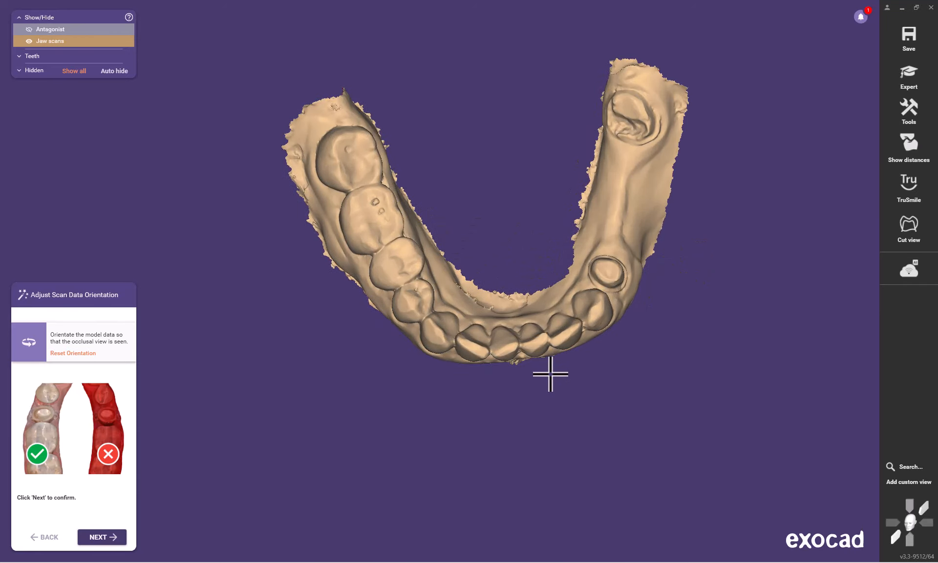
pyautogui.moveTo(549, 374); pyautogui.dragTo(518, 416, button='middle')
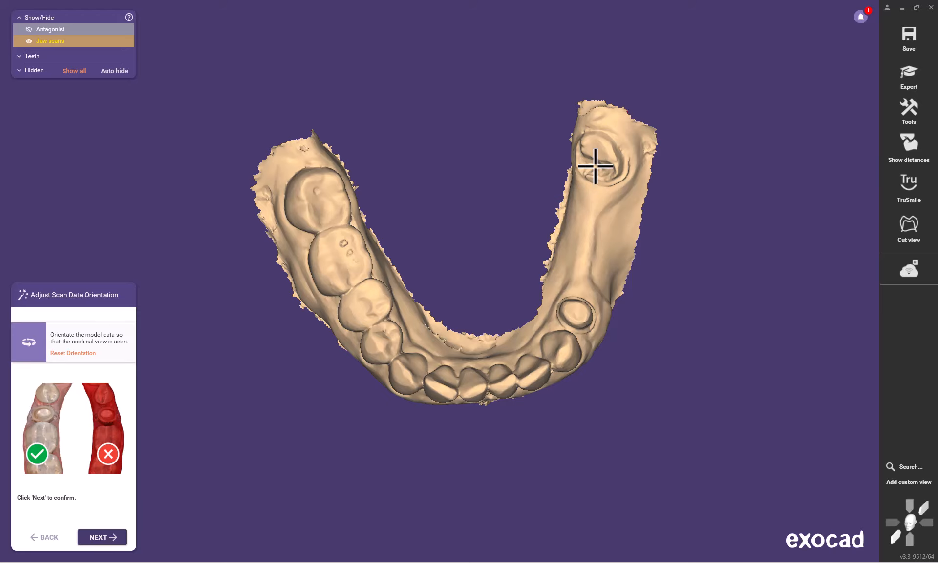
pyautogui.moveTo(487, 371); pyautogui.dragTo(487, 362, button='right')
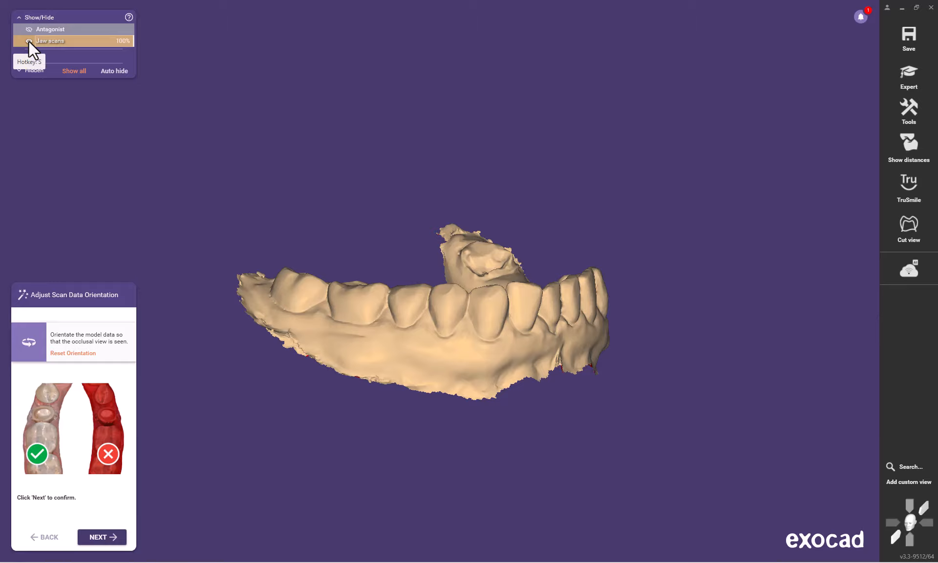
# Step: Examine the fully toothed side of the lower jaw scan from its outer and occlusal sides
pyautogui.moveTo(226, 212)
pyautogui.mouseDown(button='right')
pyautogui.moveTo(232, 192)
pyautogui.moveTo(306, 295)
pyautogui.mouseUp(button='right')
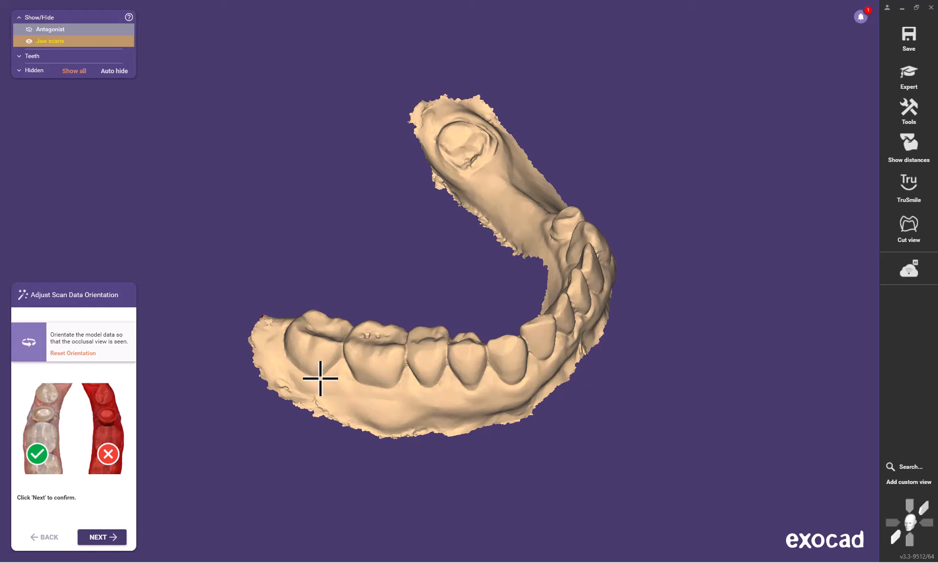
pyautogui.moveTo(312, 323); pyautogui.dragTo(320, 295, button='right')
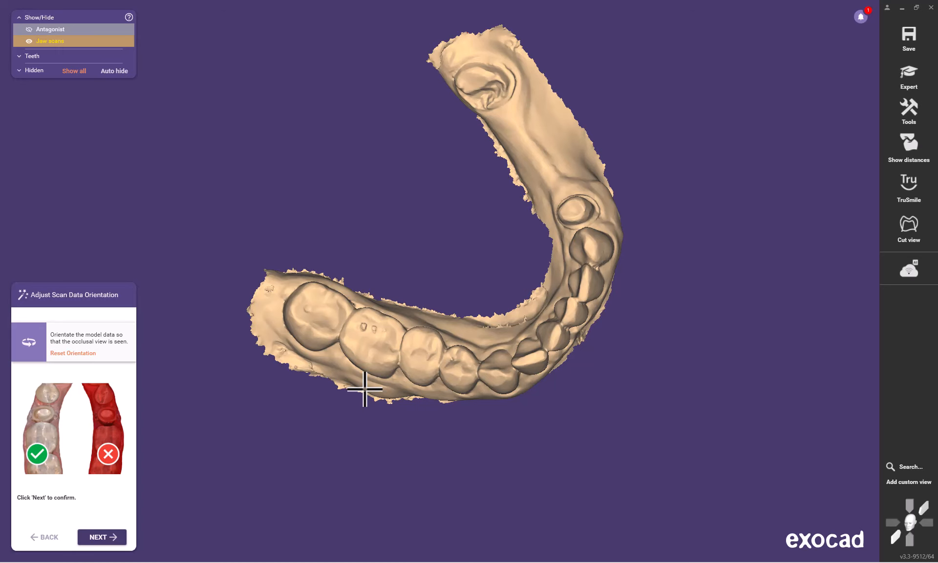
pyautogui.moveTo(448, 342)
pyautogui.mouseDown(button='right')
pyautogui.moveTo(459, 342)
pyautogui.moveTo(444, 342)
pyautogui.moveTo(442, 385)
pyautogui.moveTo(450, 341)
pyautogui.mouseUp(button='right')
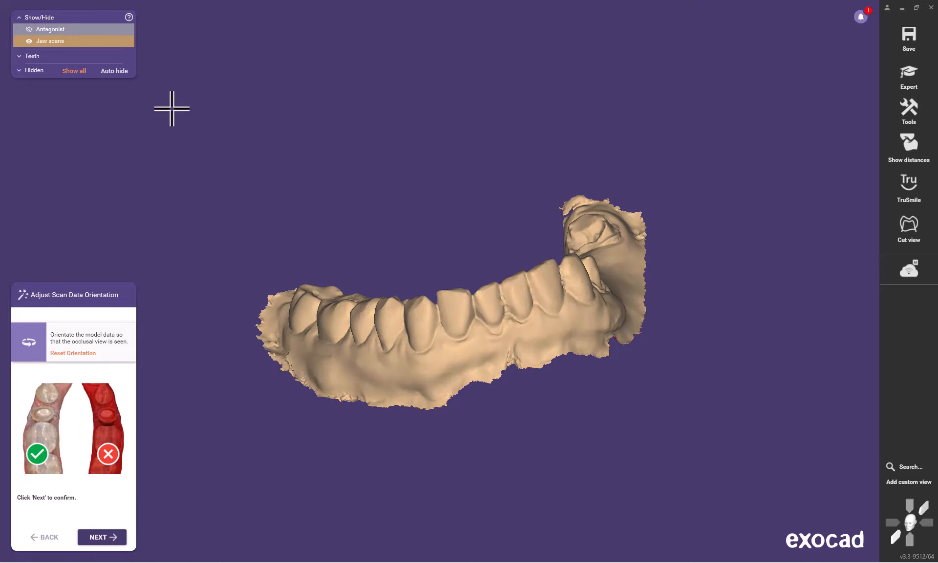
# Step: Show the antagonist again and check how it meets the lower teeth from the front, above and the fully toothed side
pyautogui.click(28, 29)
pyautogui.moveTo(421, 156)
pyautogui.mouseDown(button='right')
pyautogui.moveTo(423, 141)
pyautogui.moveTo(424, 148)
pyautogui.mouseUp(button='right')
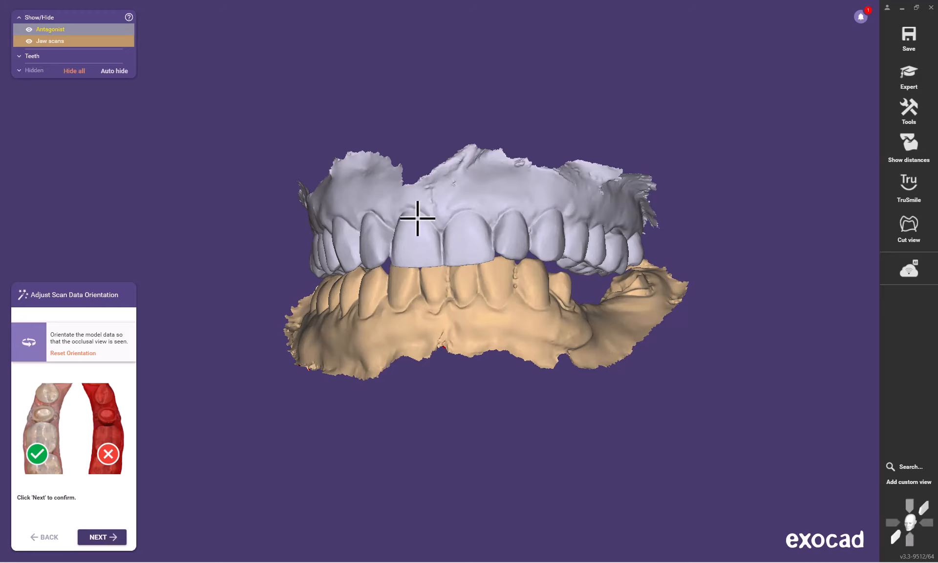
pyautogui.moveTo(418, 218); pyautogui.dragTo(413, 324, button='right')
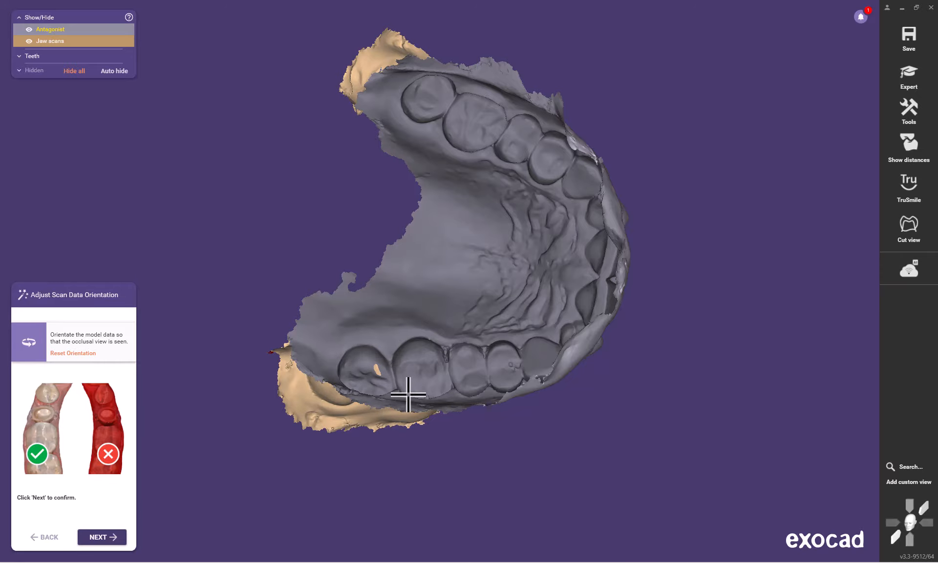
pyautogui.moveTo(412, 292); pyautogui.dragTo(411, 318, button='right')
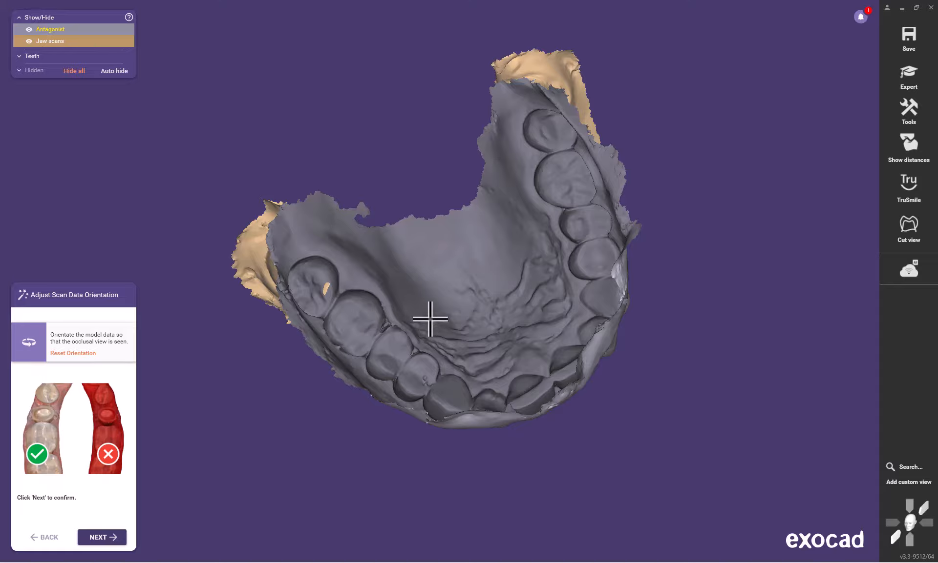
pyautogui.moveTo(430, 319)
pyautogui.mouseDown(button='right')
pyautogui.moveTo(432, 383)
pyautogui.moveTo(436, 334)
pyautogui.mouseUp(button='right')
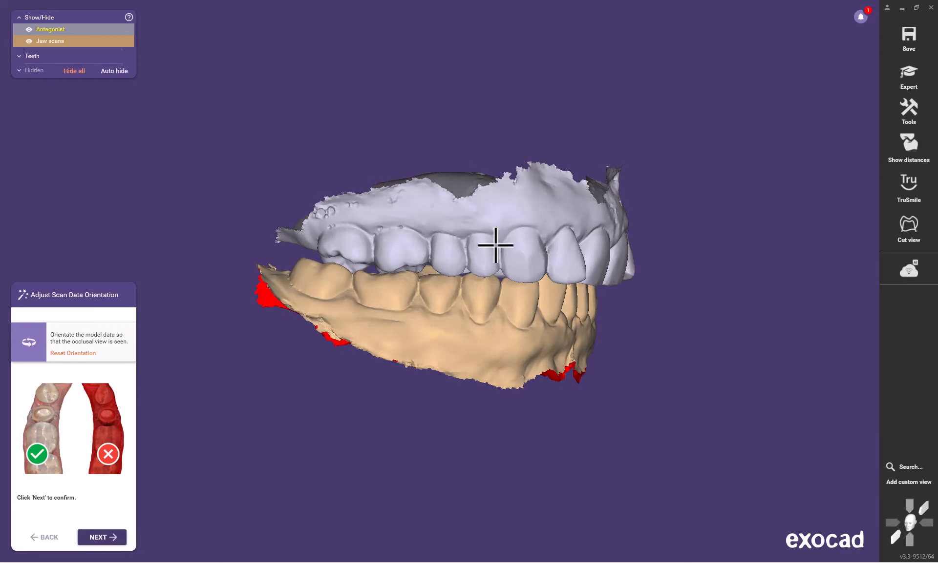
pyautogui.moveTo(495, 245); pyautogui.dragTo(412, 281, button='right')
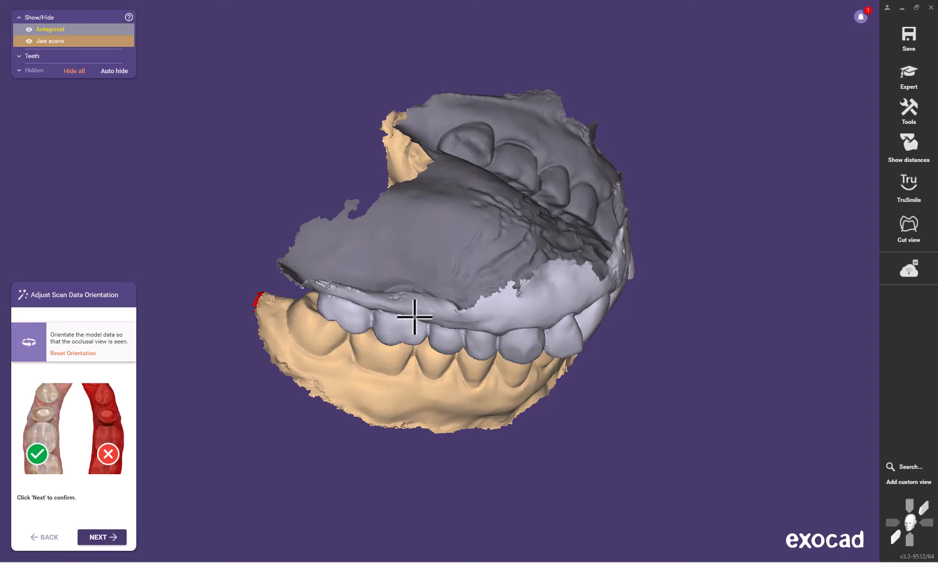
pyautogui.moveTo(414, 318); pyautogui.dragTo(414, 319, button='right')
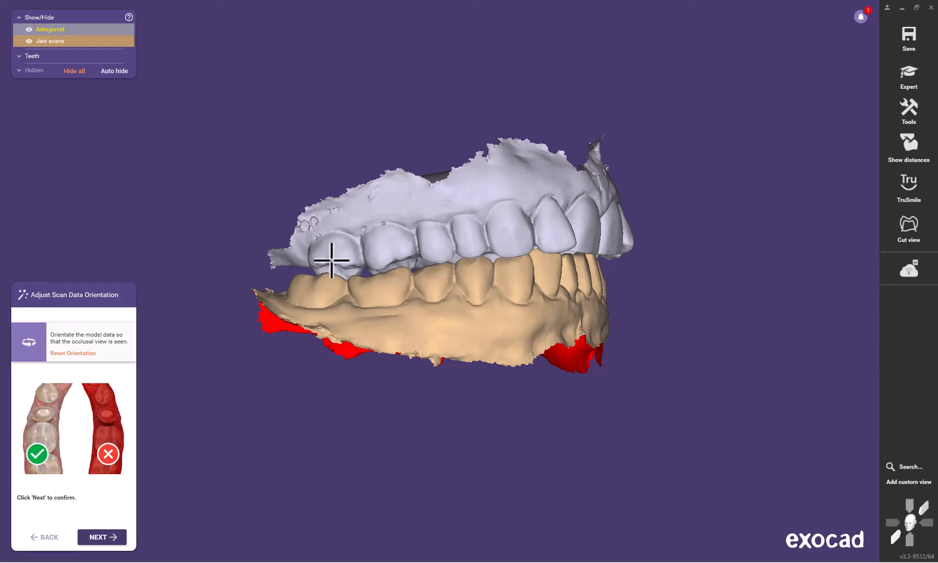
# Step: Compare the bite on the prepared side with the opposite side, including views from below the lower jaw
pyautogui.moveTo(498, 272); pyautogui.dragTo(536, 299, button='right')
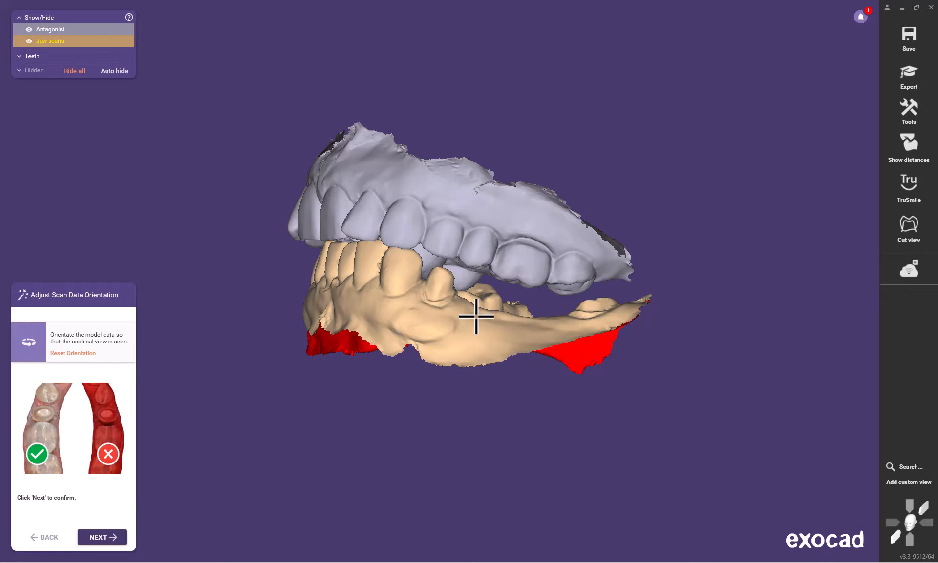
pyautogui.moveTo(476, 316); pyautogui.dragTo(425, 286, button='right')
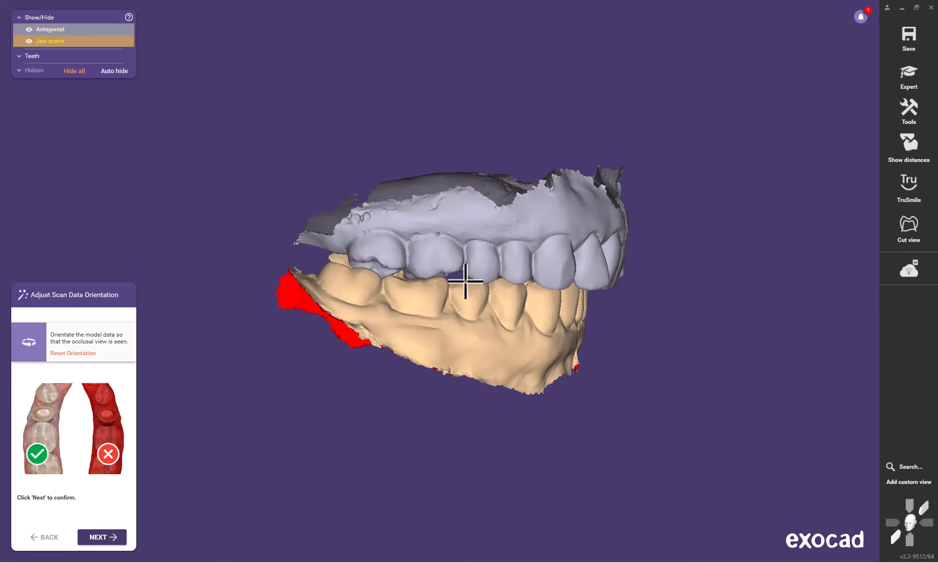
pyautogui.moveTo(510, 267); pyautogui.dragTo(343, 263, button='right')
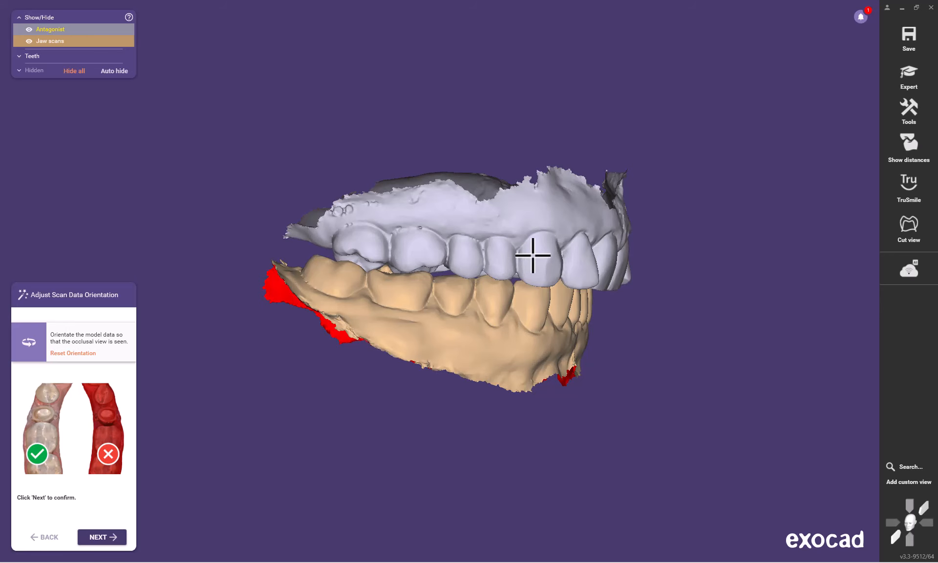
pyautogui.moveTo(557, 273)
pyautogui.mouseDown(button='right')
pyautogui.moveTo(549, 271)
pyautogui.moveTo(554, 278)
pyautogui.mouseUp(button='right')
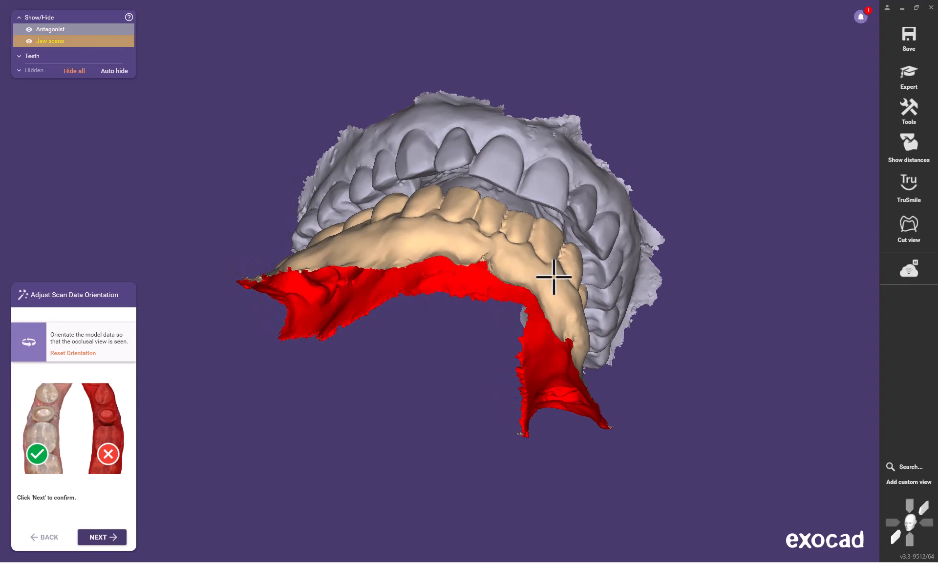
pyautogui.moveTo(561, 271); pyautogui.dragTo(562, 256, button='right')
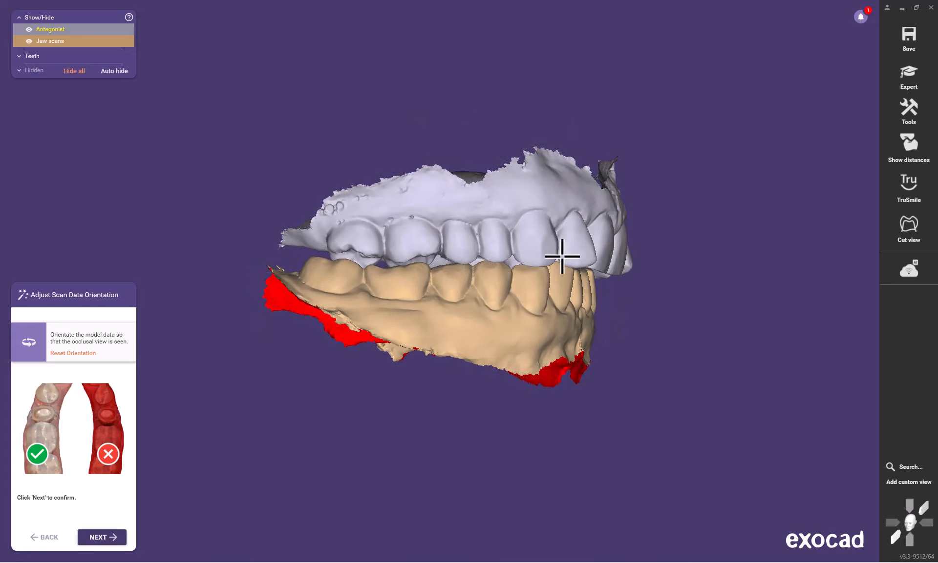
pyautogui.moveTo(561, 257); pyautogui.dragTo(561, 281, button='right')
pyautogui.moveTo(495, 260); pyautogui.dragTo(496, 259, button='right')
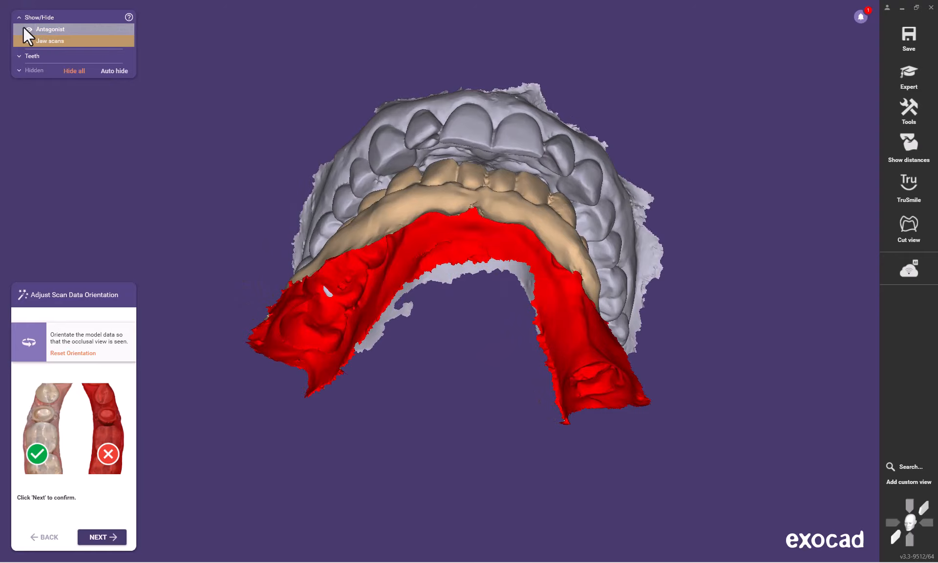
# Step: Hide the jaw scans to examine the occlusal surfaces of the antagonist alone
pyautogui.click(29, 41)
pyautogui.moveTo(224, 159); pyautogui.dragTo(295, 178, button='right')
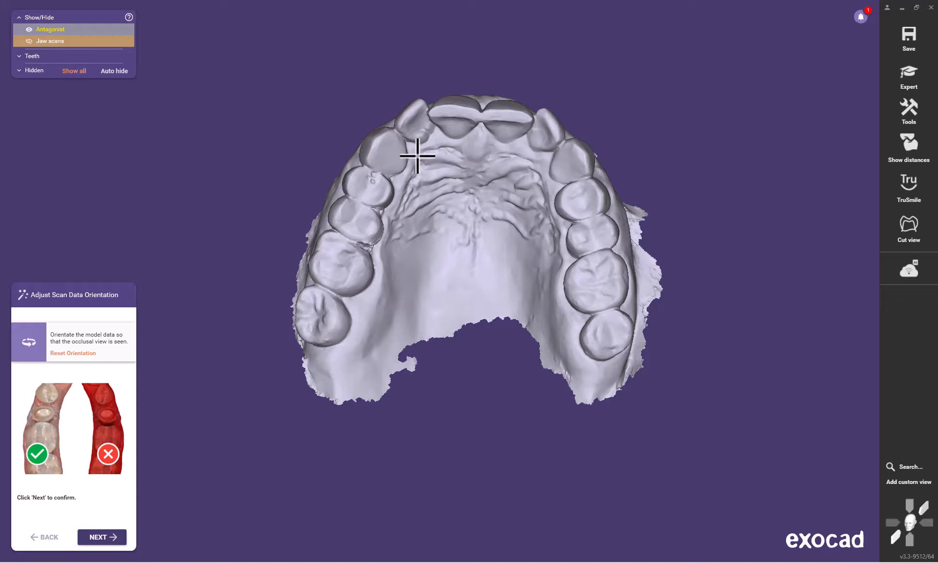
# Step: Examine the antagonist's incisal edges, cusps and palatal surfaces from differently tilted occlusal views
pyautogui.moveTo(417, 156); pyautogui.dragTo(395, 148, button='right')
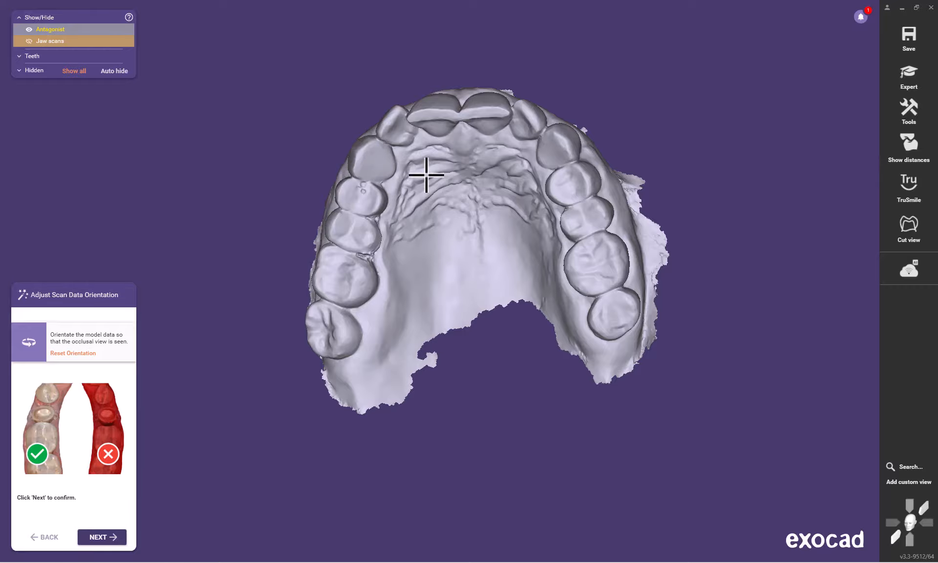
pyautogui.moveTo(425, 175); pyautogui.dragTo(393, 161, button='right')
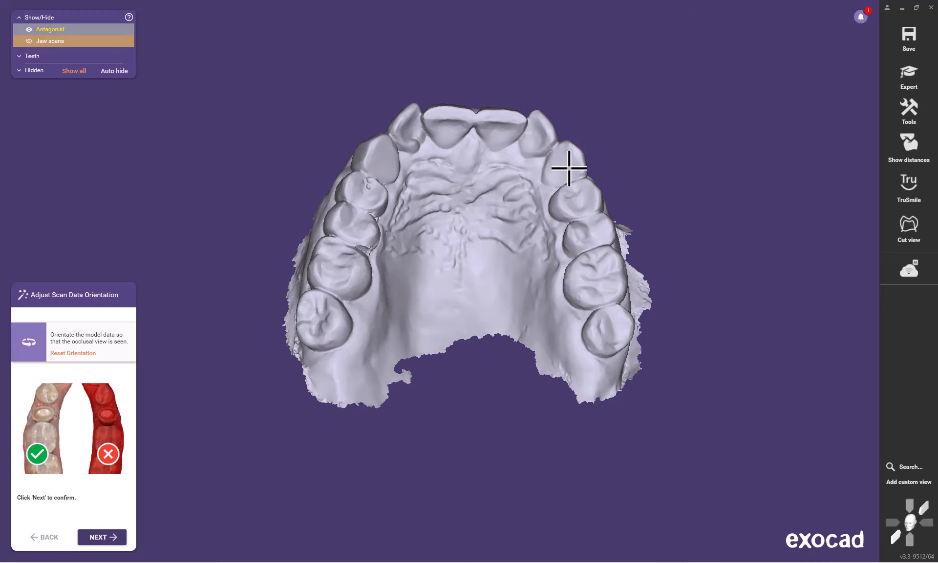
pyautogui.moveTo(460, 205); pyautogui.dragTo(486, 192, button='right')
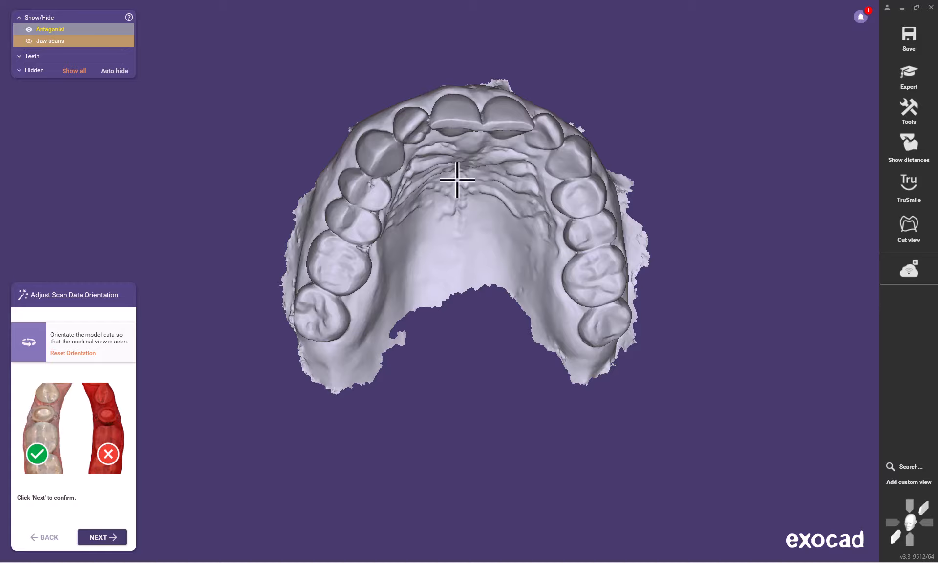
pyautogui.moveTo(467, 197); pyautogui.dragTo(466, 203, button='right')
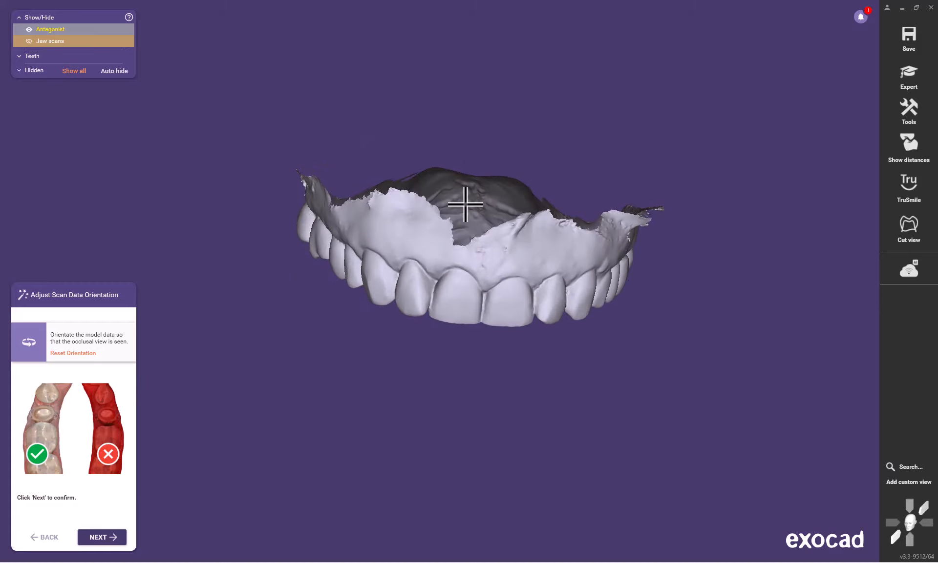
# Step: Show the jaw scans again and examine how the front teeth meet the antagonist, viewing from the front and from below
pyautogui.click(29, 42)
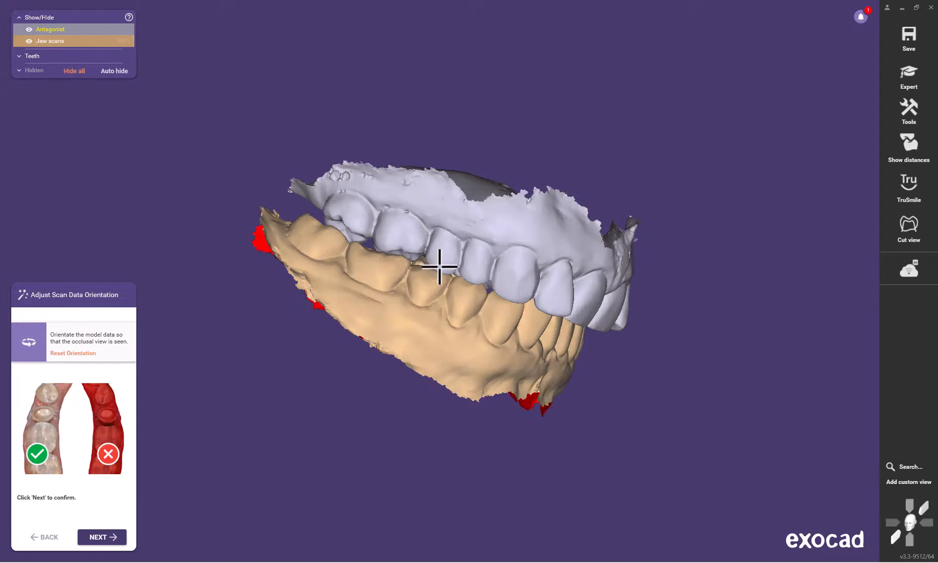
pyautogui.moveTo(435, 266); pyautogui.dragTo(461, 228, button='right')
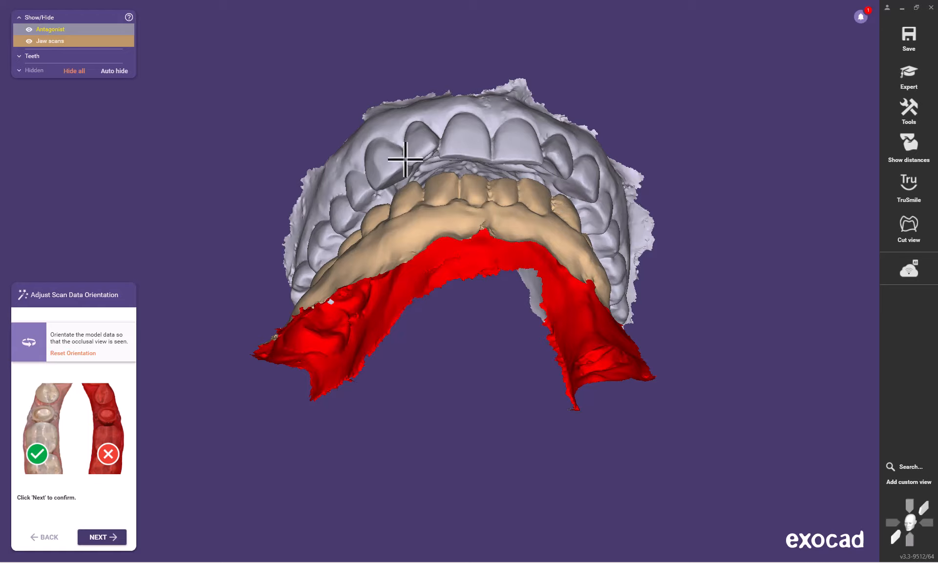
pyautogui.moveTo(354, 146); pyautogui.dragTo(353, 146, button='right')
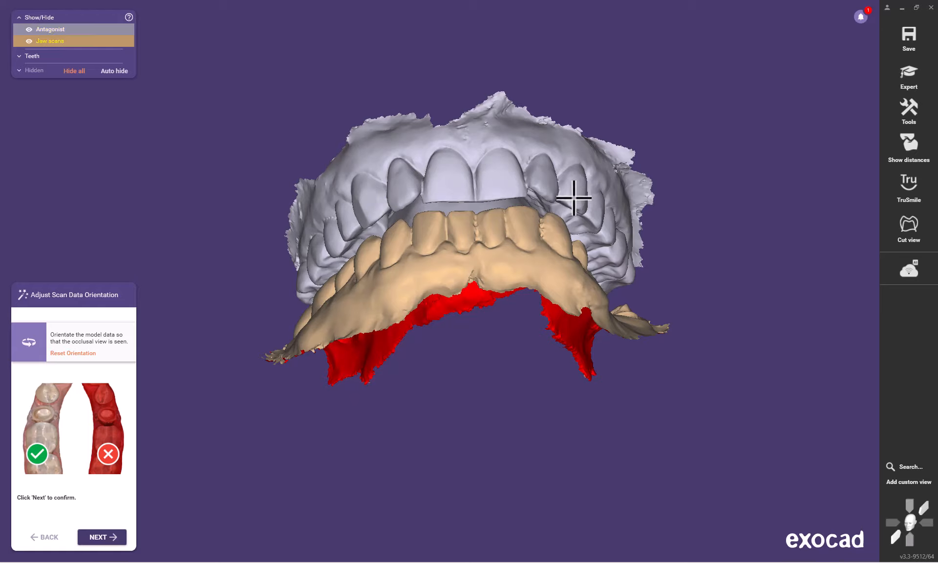
pyautogui.moveTo(382, 201); pyautogui.dragTo(393, 206, button='right')
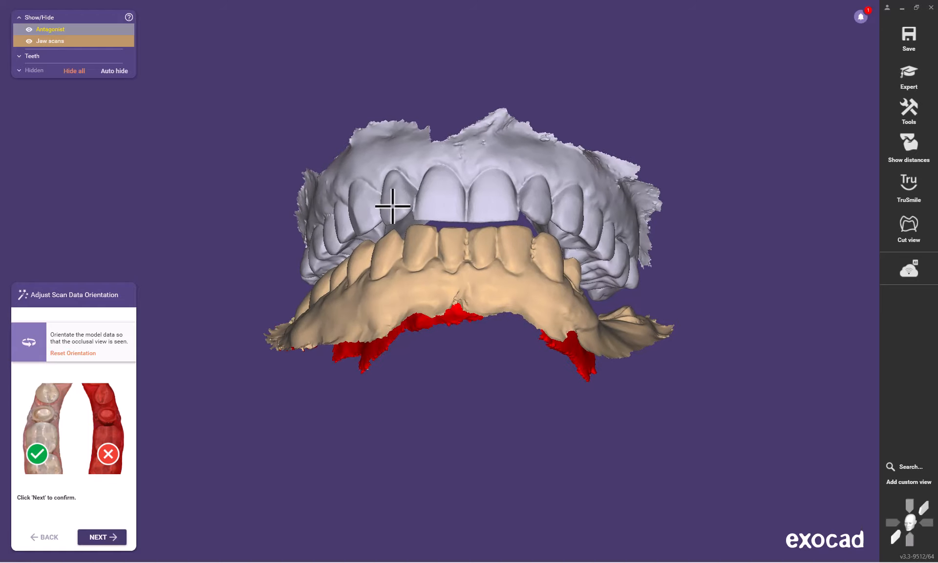
pyautogui.moveTo(408, 207); pyautogui.dragTo(458, 207, button='right')
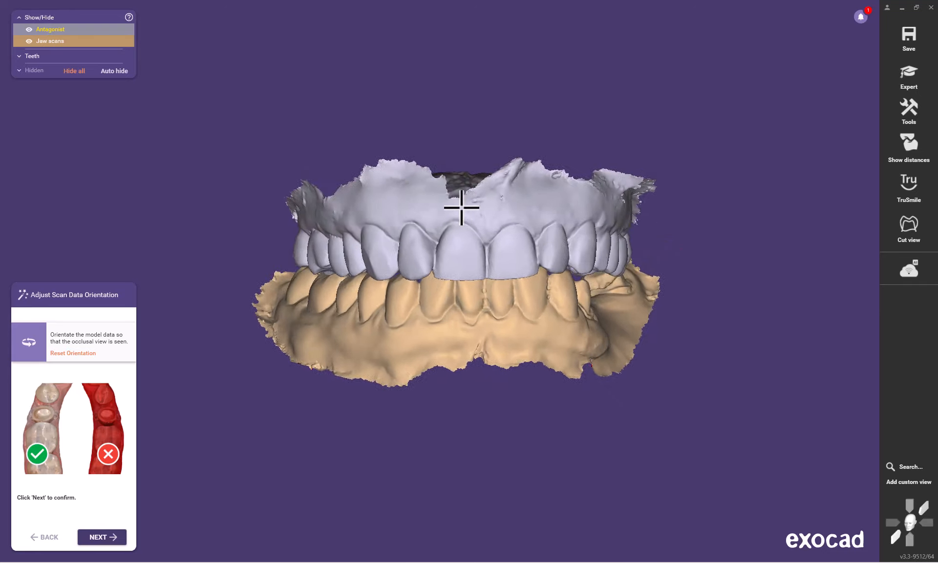
# Step: Compare the closed bite from the front, the prepared side and the fully toothed side
pyautogui.moveTo(461, 208); pyautogui.dragTo(460, 207, button='right')
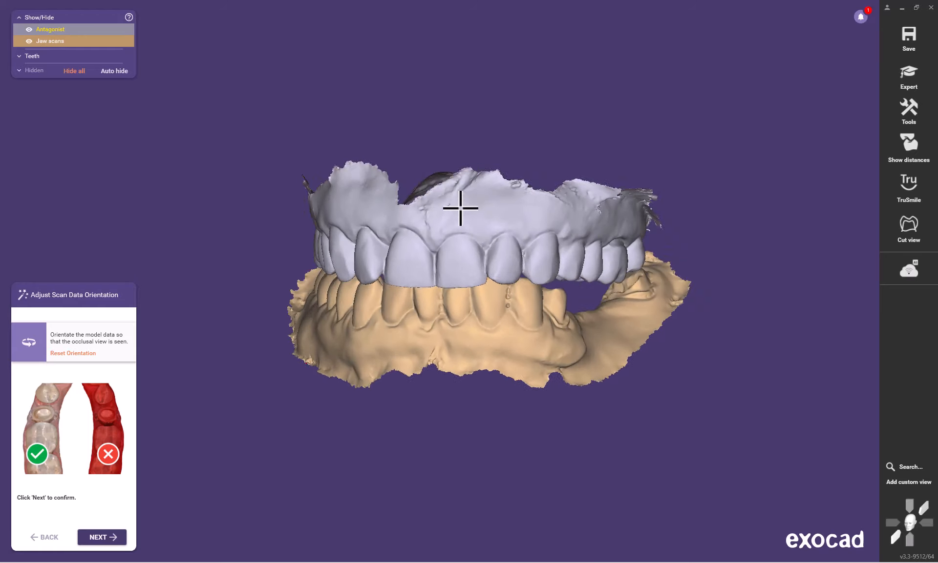
pyautogui.moveTo(462, 207); pyautogui.dragTo(461, 208, button='right')
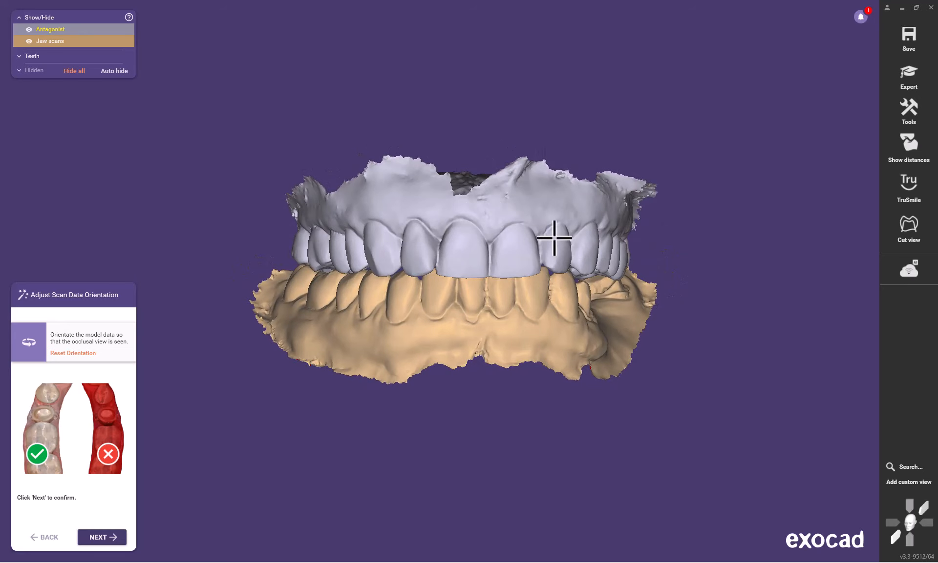
pyautogui.moveTo(468, 273); pyautogui.dragTo(474, 261, button='right')
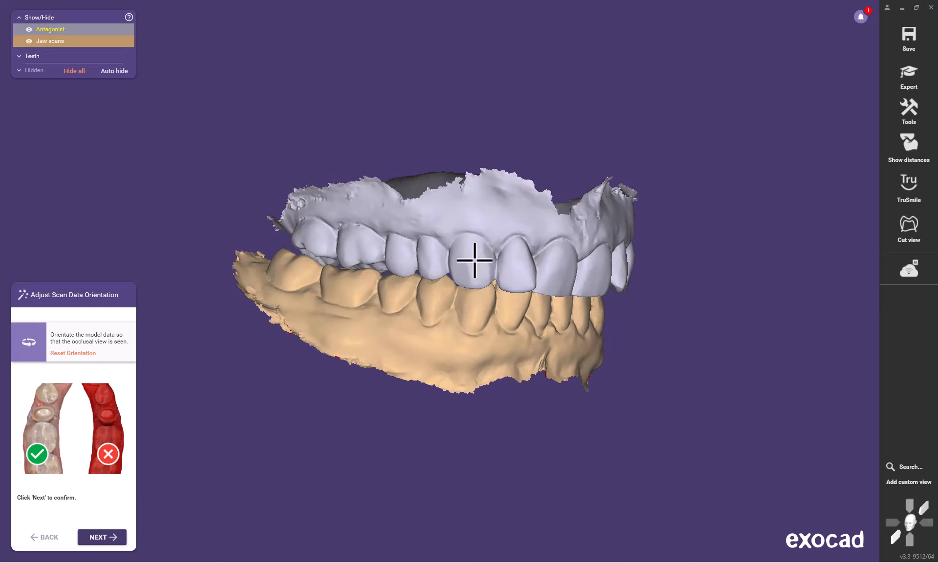
pyautogui.moveTo(604, 243); pyautogui.dragTo(604, 243, button='right')
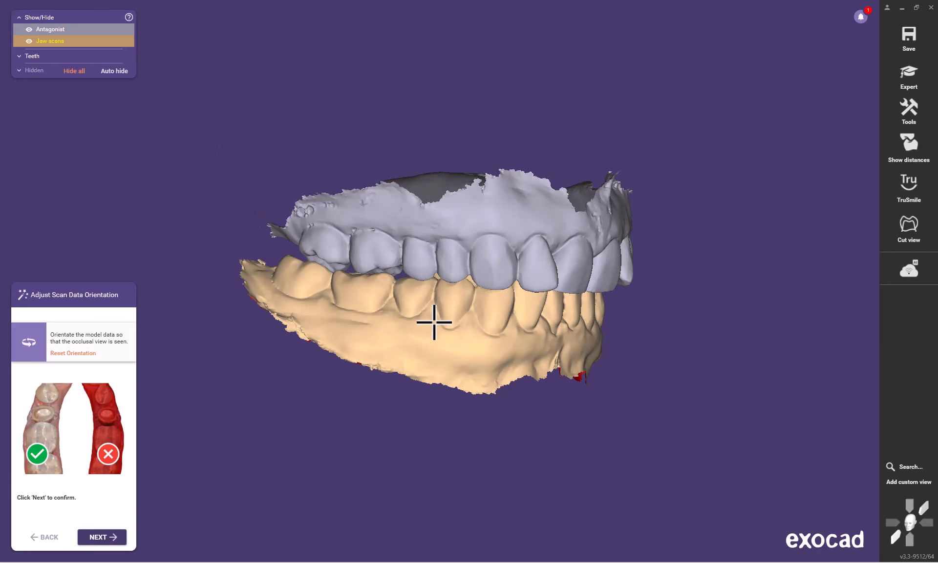
pyautogui.moveTo(209, 178); pyautogui.dragTo(215, 182, button='right')
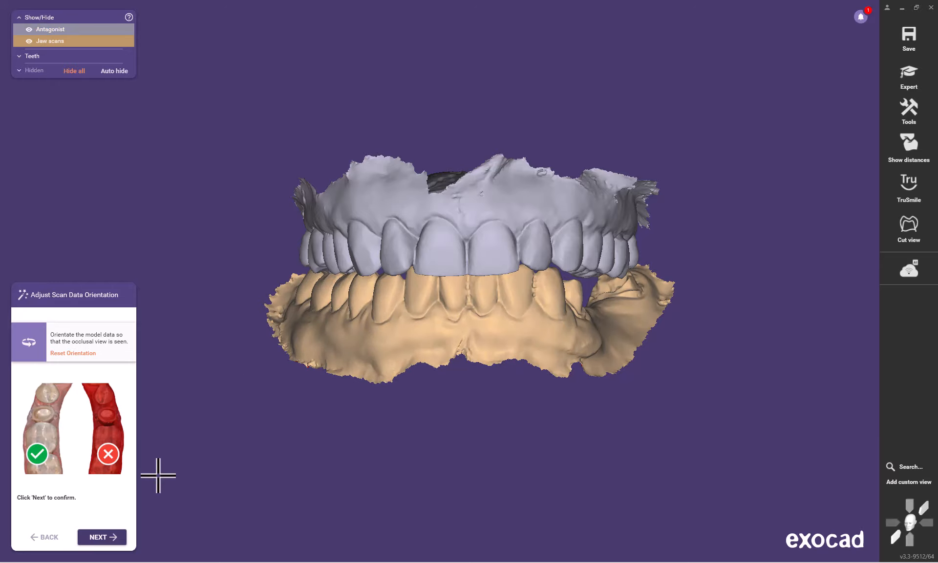
# Step: Reset the scan data orientation and confirm it to proceed to the virtual articulator stage
pyautogui.click(77, 354)
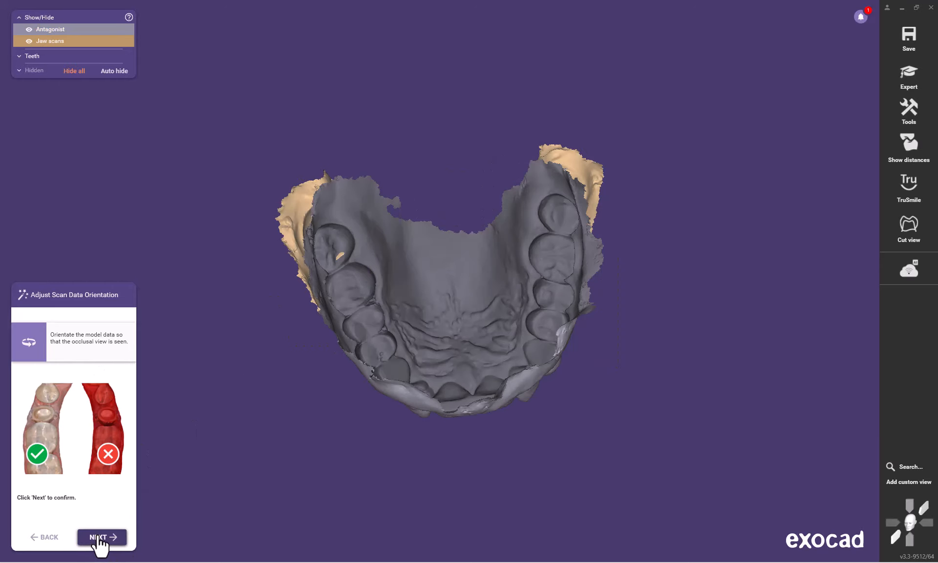
pyautogui.click(99, 538)
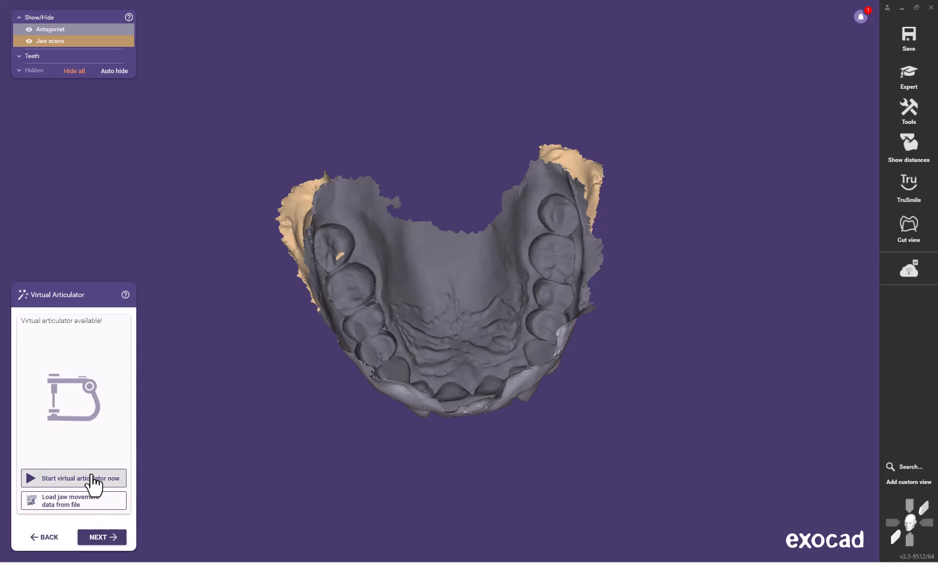
# Step: Start the virtual articulator, leaving the scan data unmodified and opening the articulator to handle the jaw intersections
pyautogui.click(92, 477)
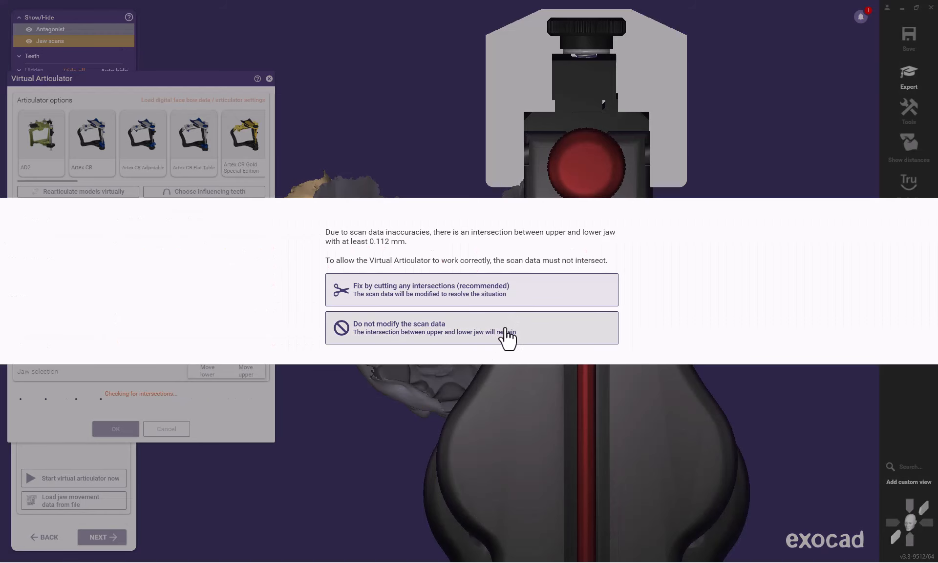
pyautogui.click(421, 332)
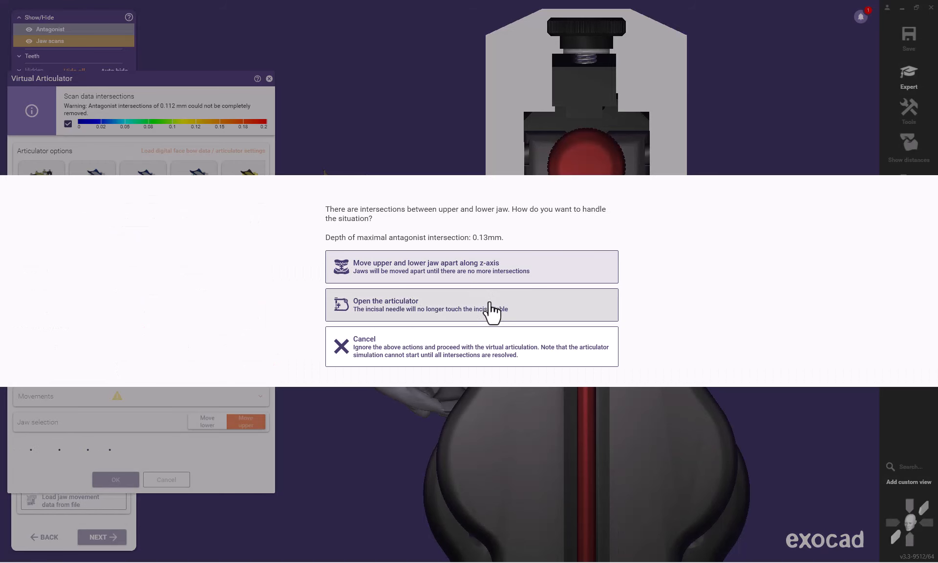
pyautogui.click(445, 309)
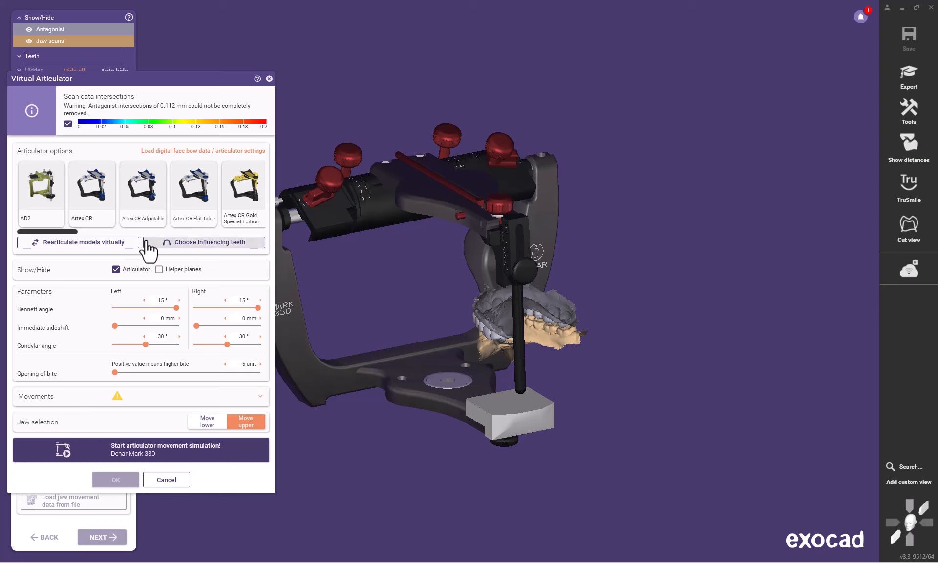
# Step: Start rearticulating the models virtually with the articulator hidden, and choose automatic jaw alignment
pyautogui.click(84, 242)
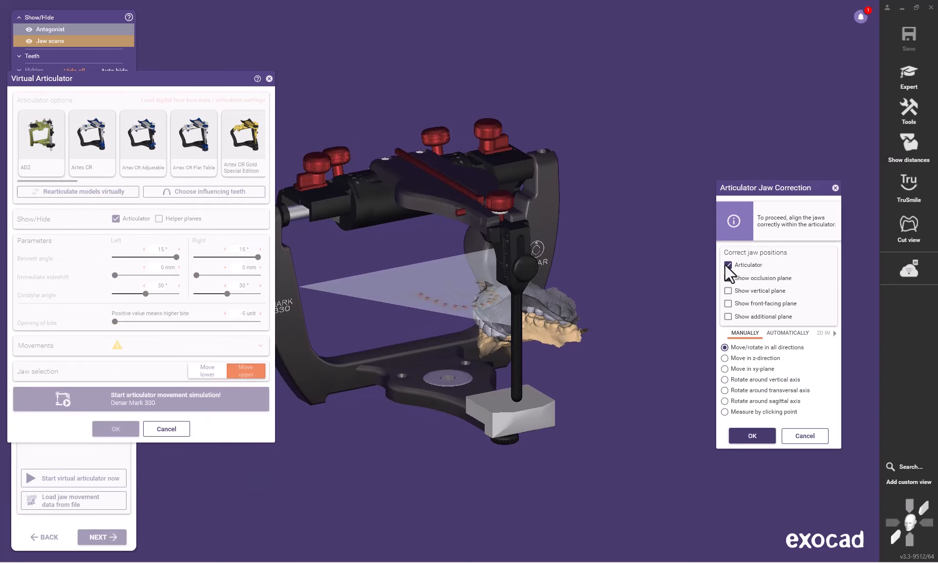
pyautogui.click(728, 265)
pyautogui.moveTo(454, 389); pyautogui.dragTo(439, 380, button='right')
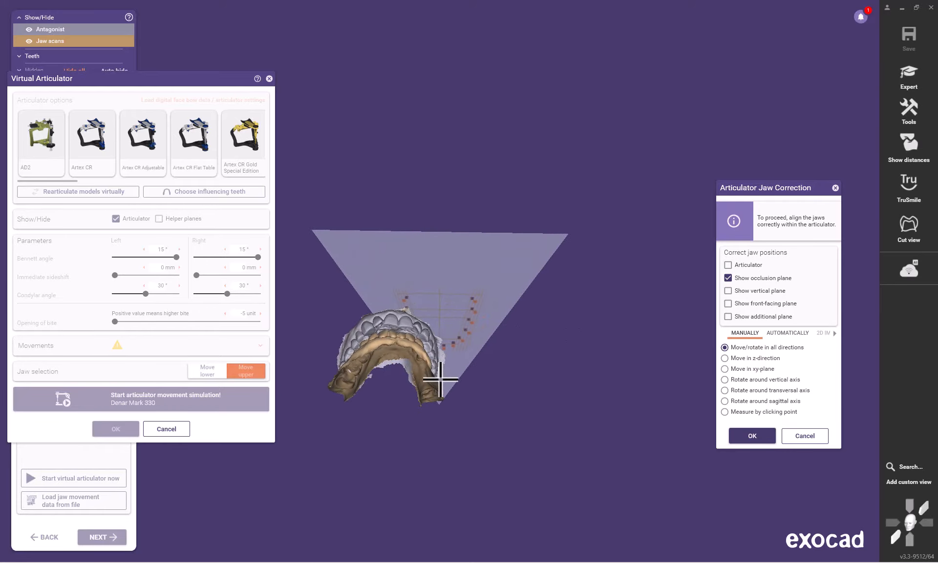
pyautogui.click(787, 333)
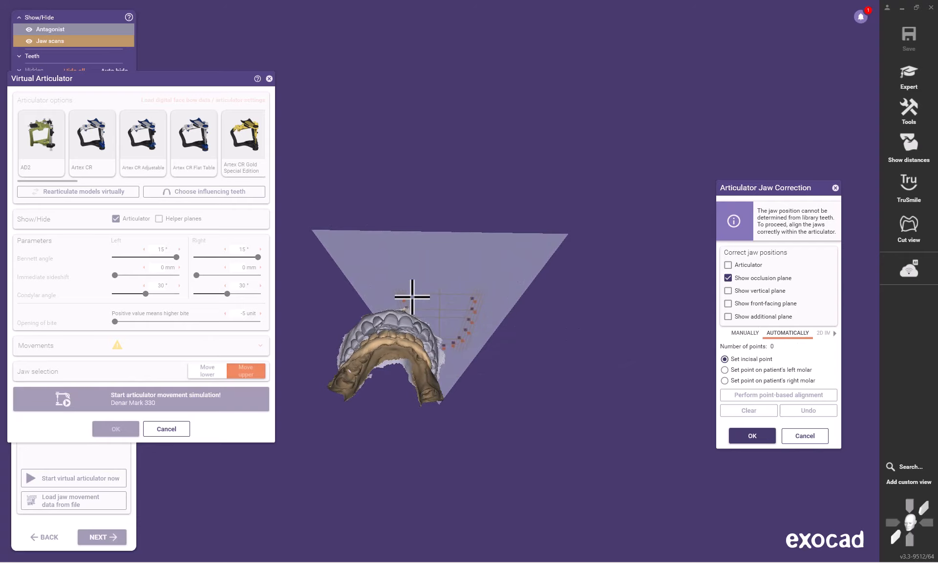
# Step: Set the incisal point between the antagonist's central incisors and one point each on the patient's left and right upper molars
pyautogui.scroll(5, 370, 320)
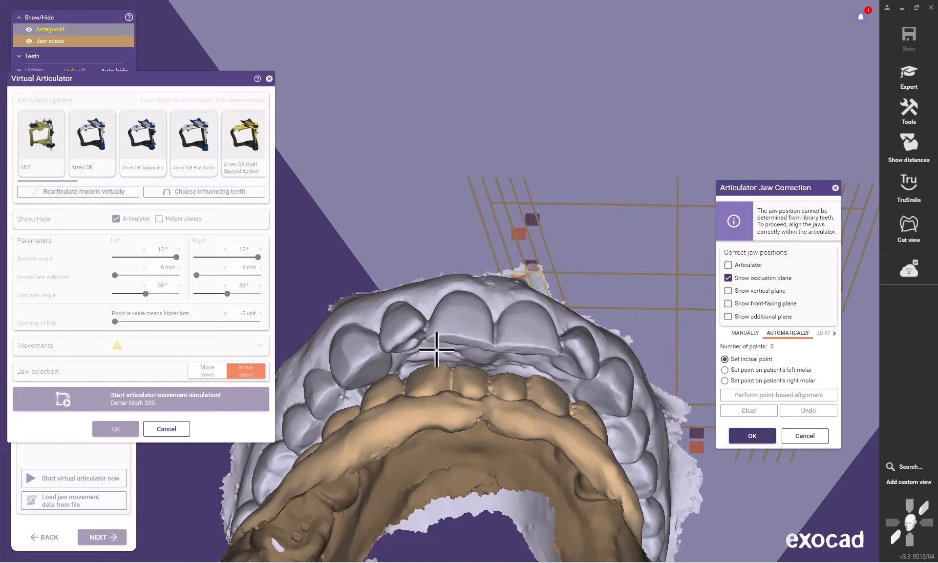
pyautogui.click(493, 349)
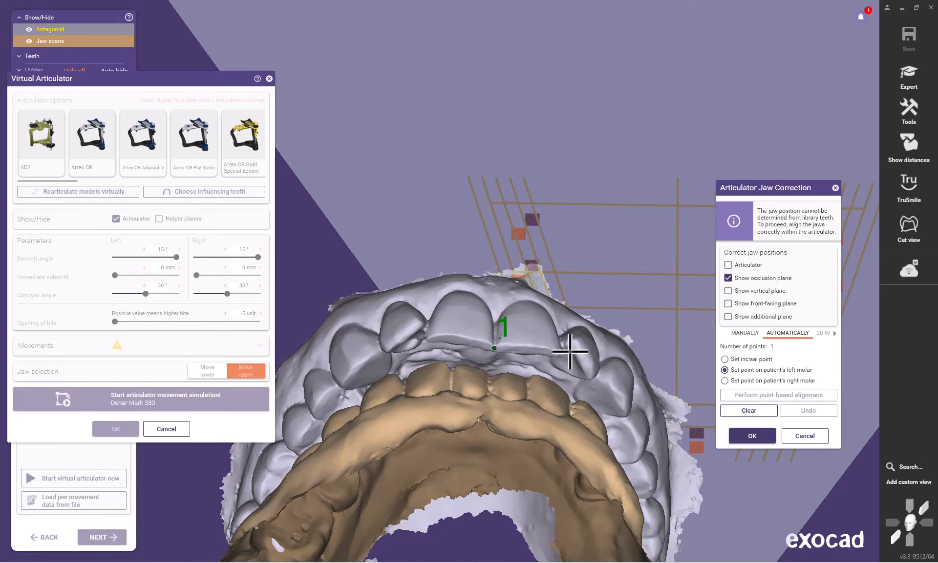
pyautogui.moveTo(569, 352); pyautogui.dragTo(555, 232, button='right')
pyautogui.moveTo(555, 232); pyautogui.dragTo(558, 185, button='middle')
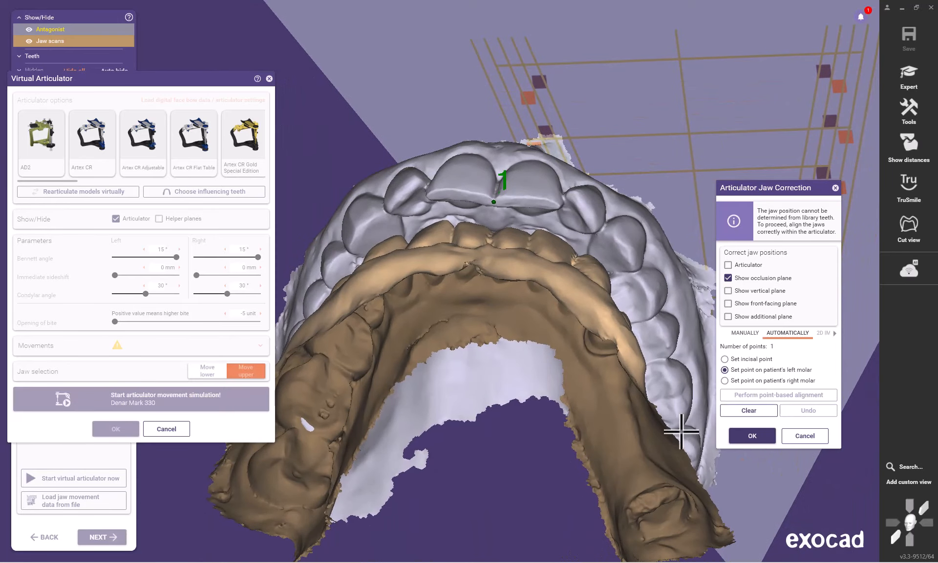
pyautogui.click(673, 385)
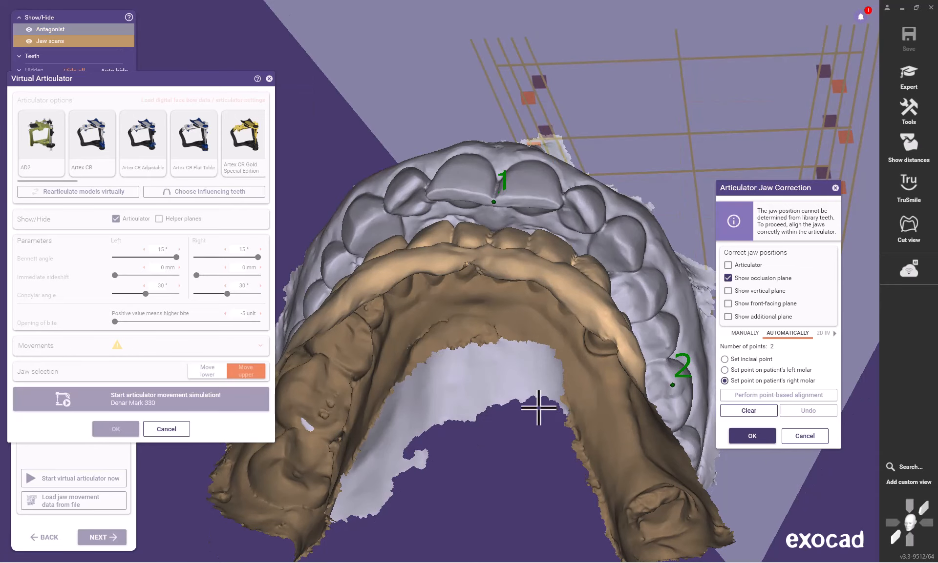
pyautogui.moveTo(540, 404); pyautogui.dragTo(612, 423, button='right')
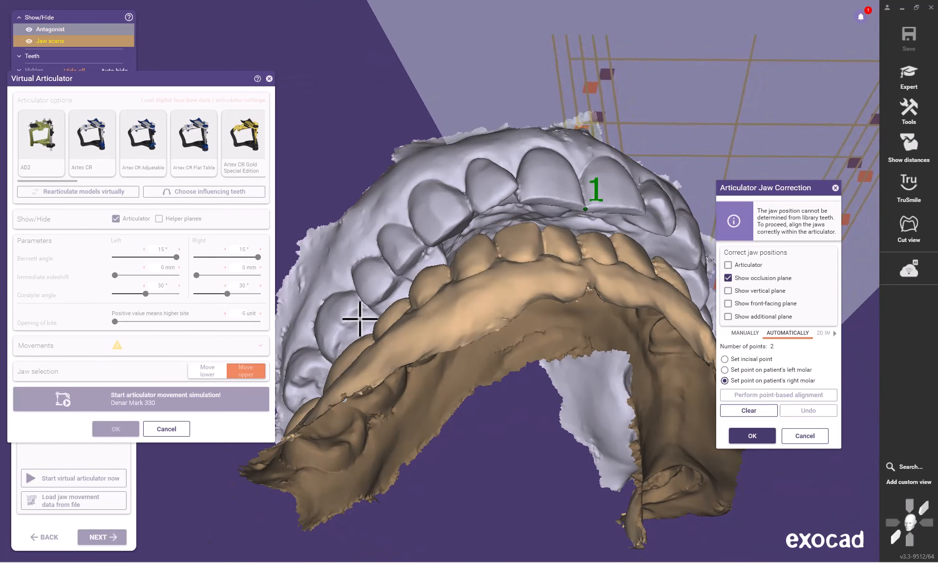
pyautogui.click(347, 320)
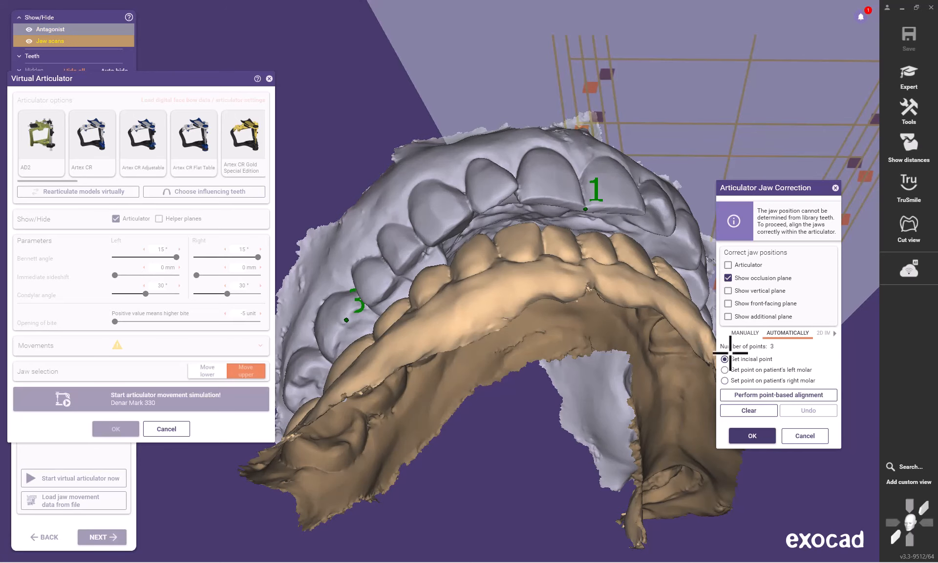
# Step: Perform and accept the point-based alignment, again leaving the scan data unmodified and opening the articulator to handle the intersections
pyautogui.click(794, 396)
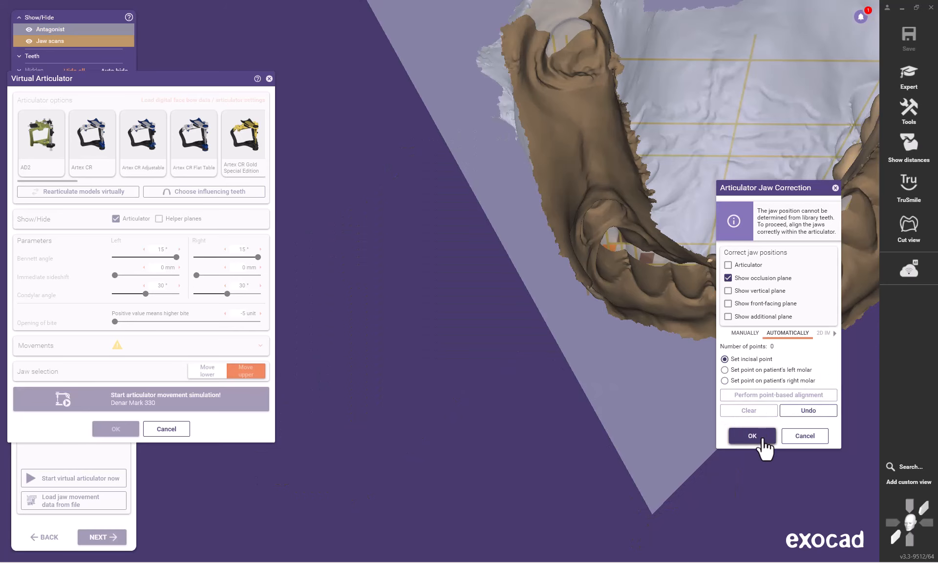
pyautogui.click(763, 439)
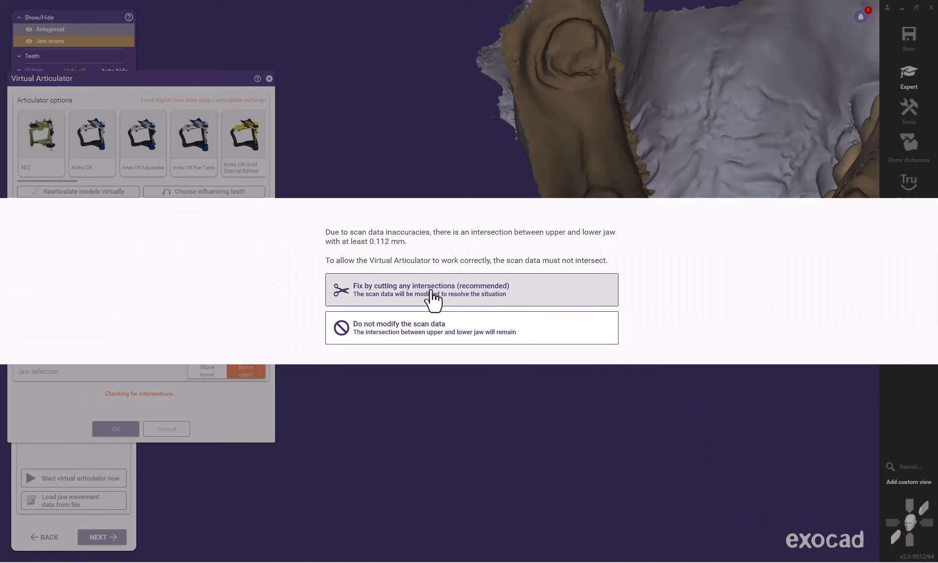
pyautogui.click(425, 337)
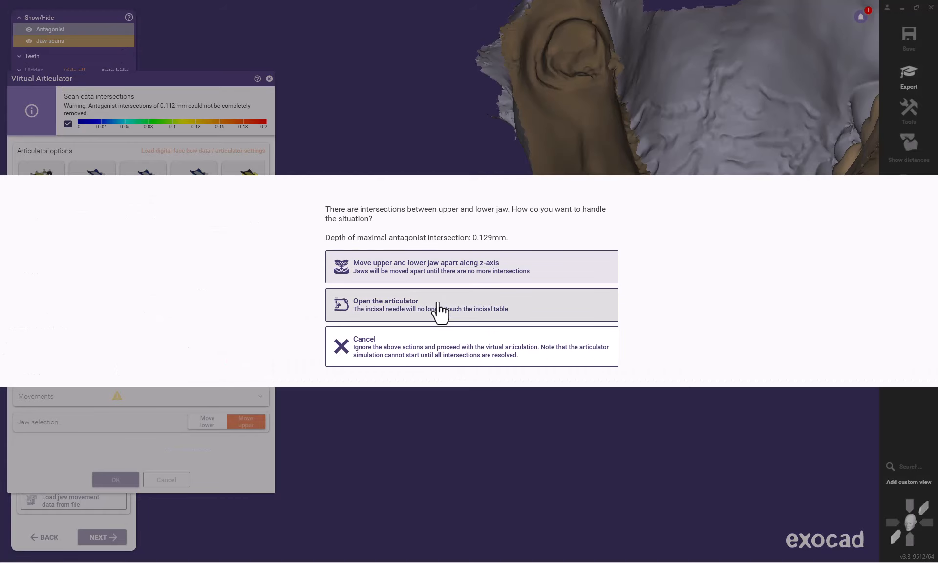
pyautogui.click(438, 313)
# Step: Show the articulator again and examine how the aligned jaws sit in it from the side and front
pyautogui.moveTo(645, 395); pyautogui.dragTo(702, 364, button='right')
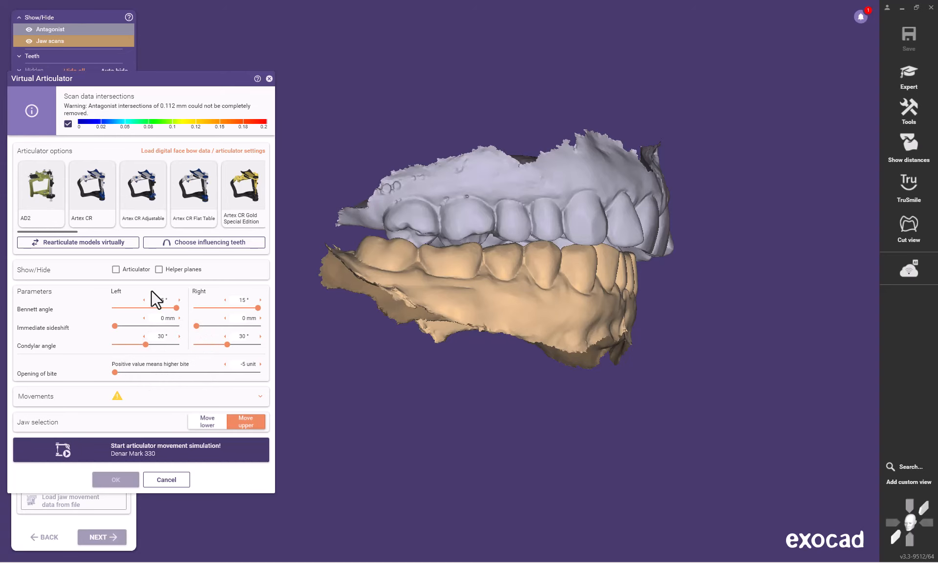
pyautogui.click(116, 269)
pyautogui.rightClick(405, 342)
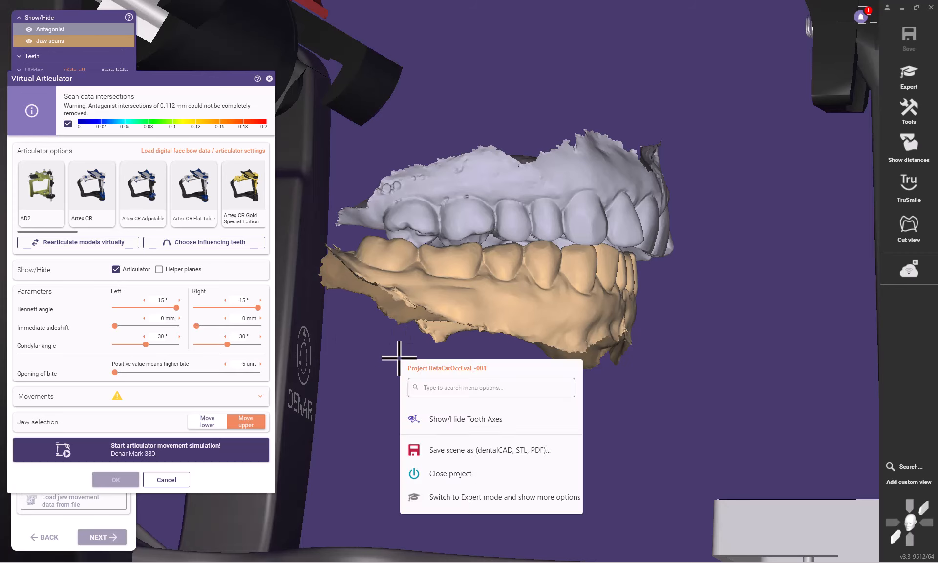
pyautogui.scroll(-4, 422, 359)
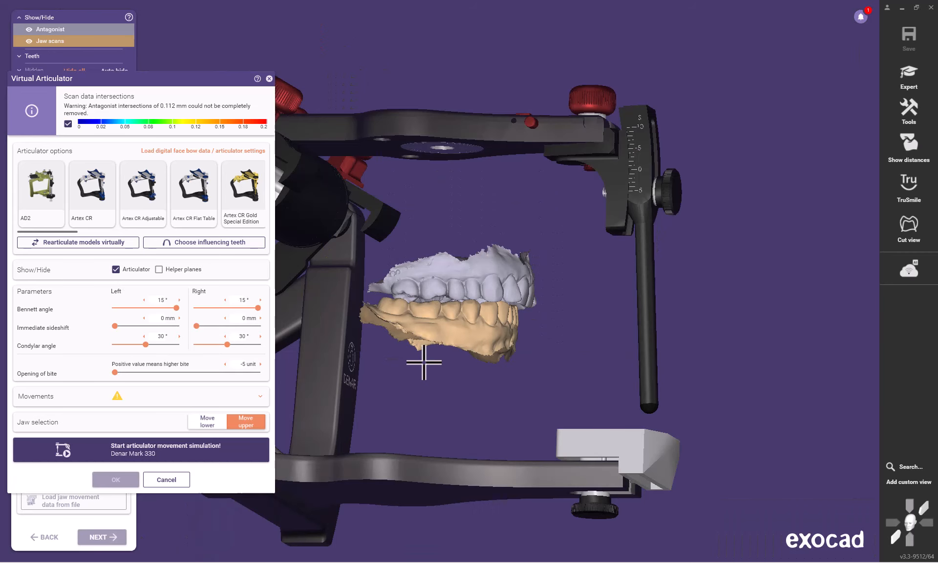
pyautogui.click(895, 541)
pyautogui.moveTo(372, 414); pyautogui.dragTo(377, 412, button='right')
pyautogui.moveTo(377, 412); pyautogui.dragTo(436, 393, button='middle')
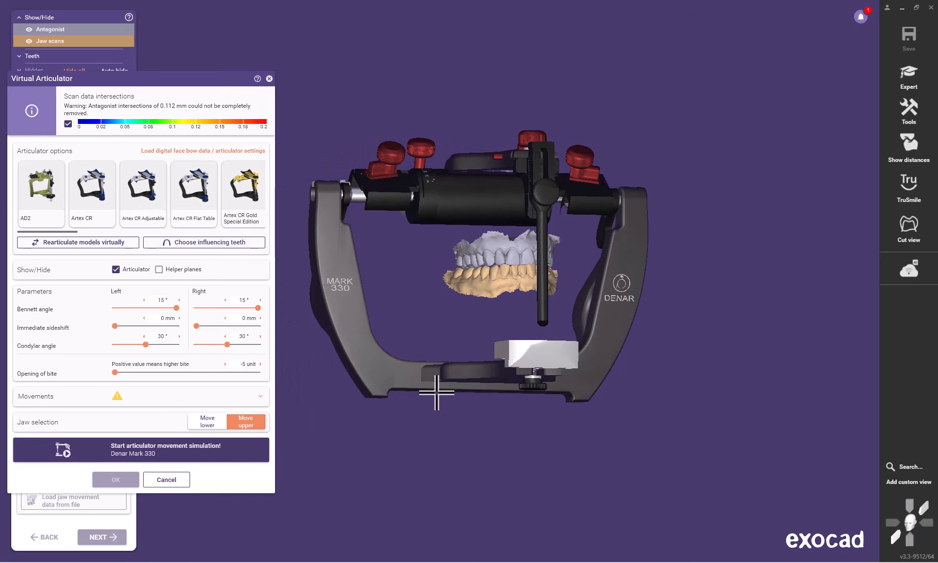
# Step: Run the Denar Mark 330 movement simulation with the lower jaw moving, accept the articulator and keep the raised bite position
pyautogui.scroll(3, 506, 304)
pyautogui.moveTo(499, 338); pyautogui.dragTo(569, 372, button='right')
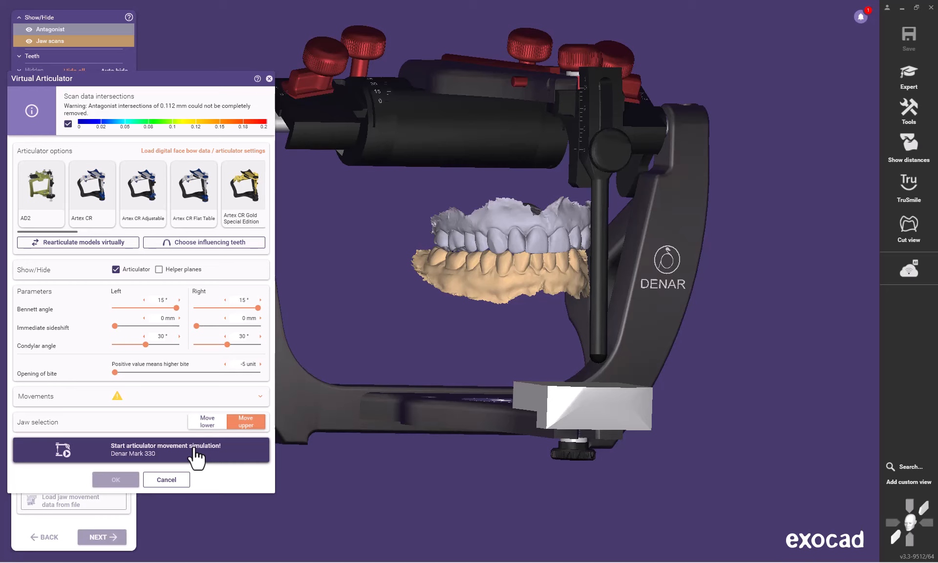
pyautogui.click(207, 425)
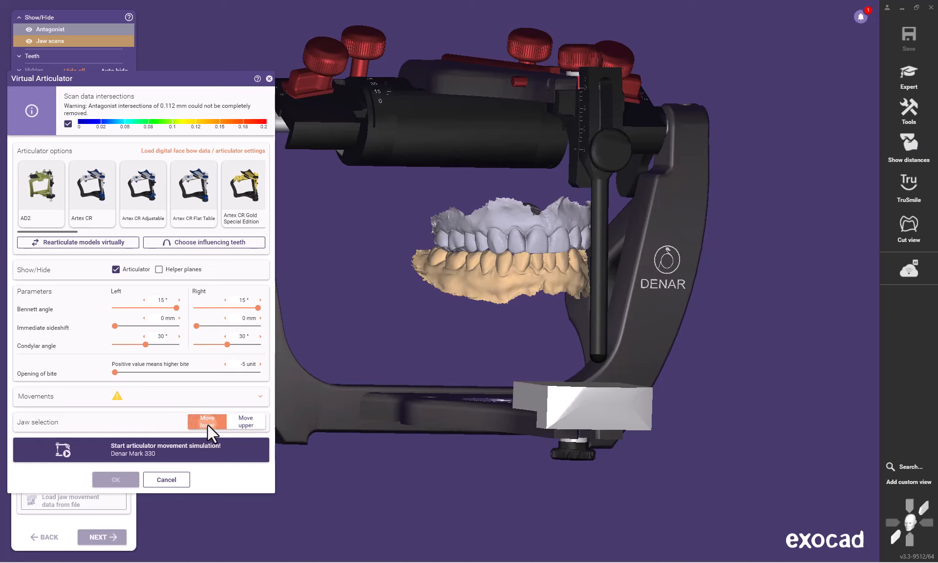
pyautogui.click(178, 458)
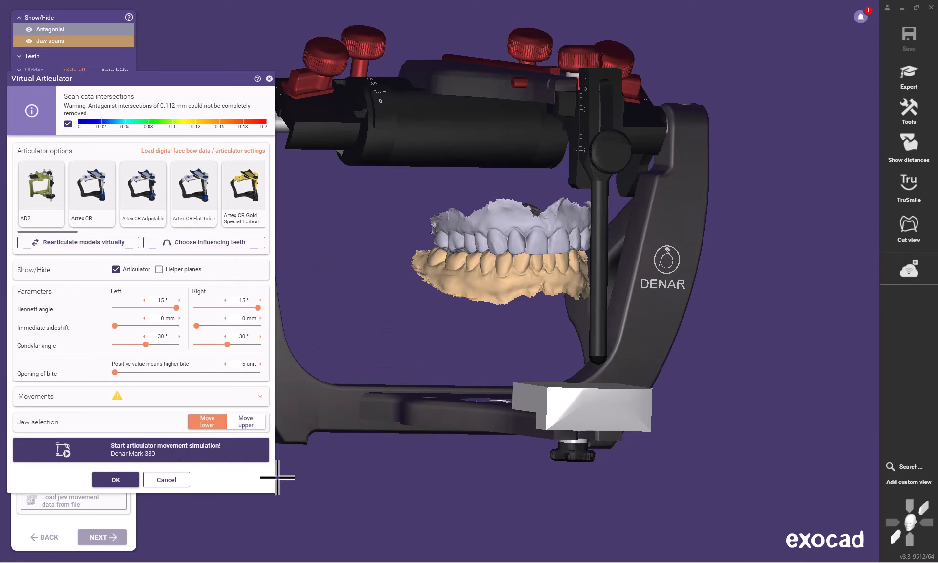
pyautogui.click(116, 481)
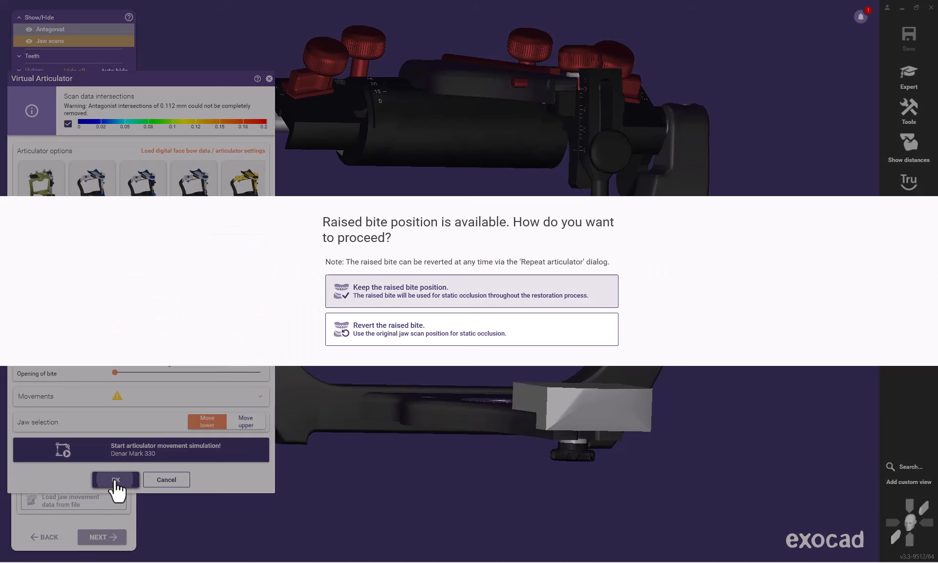
pyautogui.click(498, 308)
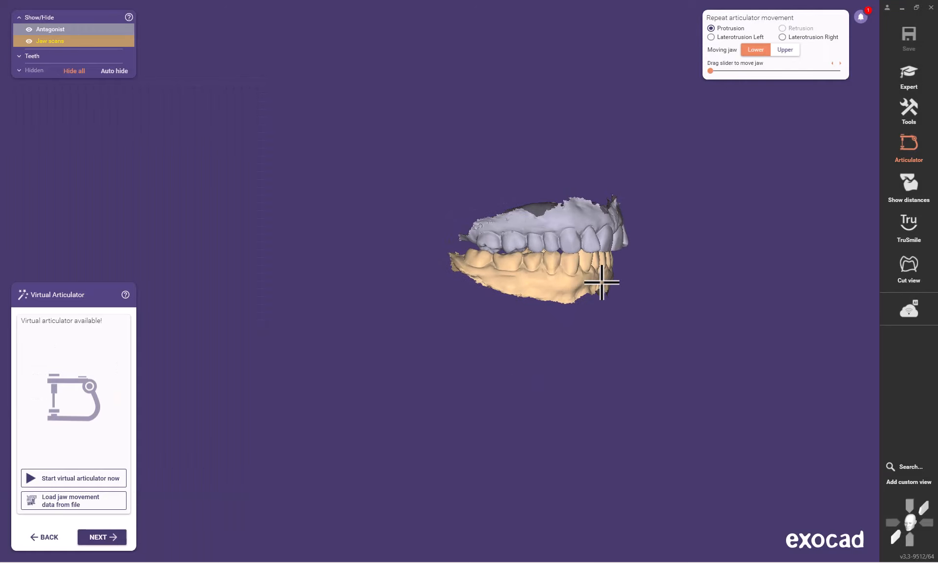
# Step: Move the lower jaw through protrusion and back, examining how the front teeth guide it from the side and front
pyautogui.scroll(5, 601, 282)
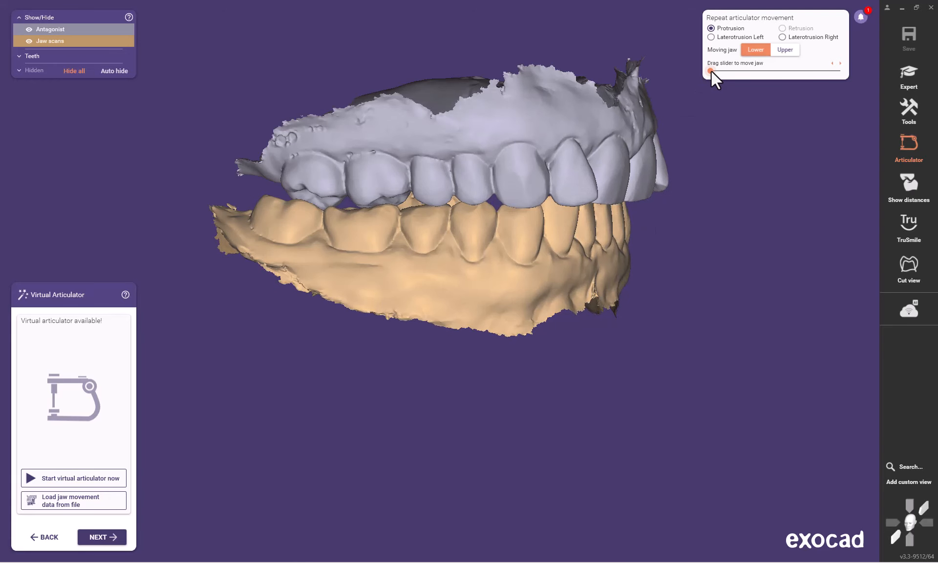
pyautogui.moveTo(711, 71); pyautogui.dragTo(754, 79)
pyautogui.moveTo(634, 249); pyautogui.dragTo(682, 420, button='right')
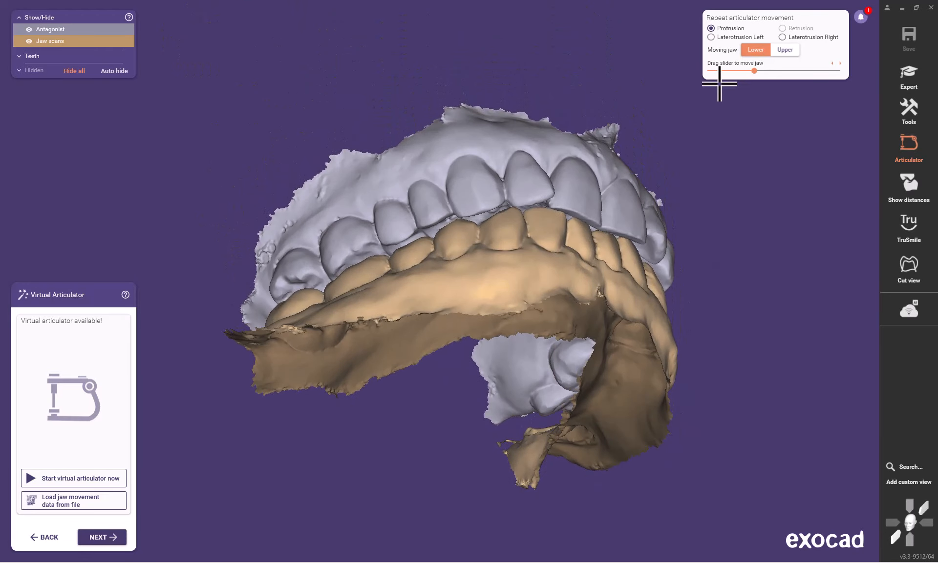
pyautogui.moveTo(748, 74); pyautogui.dragTo(711, 88)
pyautogui.moveTo(710, 117); pyautogui.dragTo(705, 132, button='right')
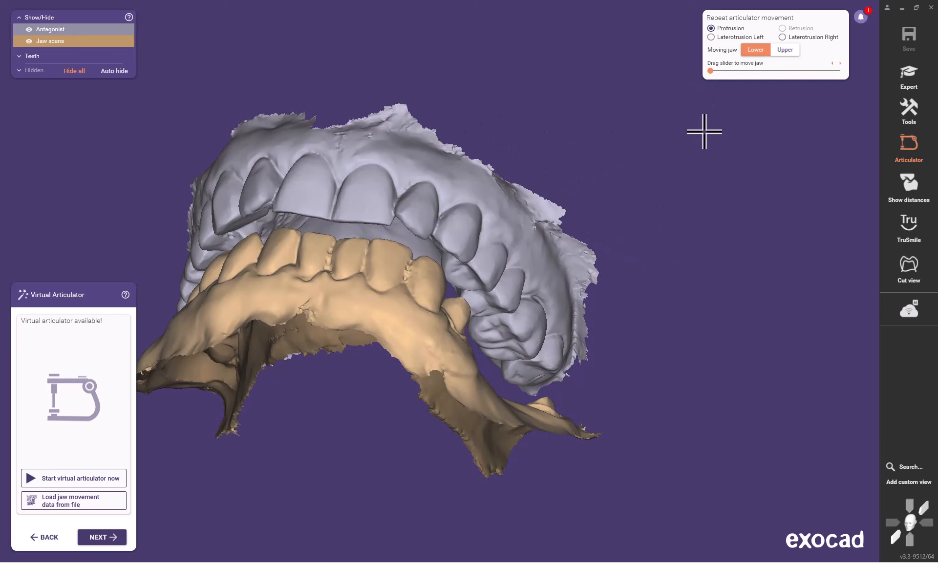
pyautogui.moveTo(709, 72); pyautogui.dragTo(703, 35)
# Step: Move the lower jaw through left laterotrusion and examine the tooth guidance from the front and the patient's right side
pyautogui.click(711, 37)
pyautogui.moveTo(599, 98); pyautogui.dragTo(700, 94, button='middle')
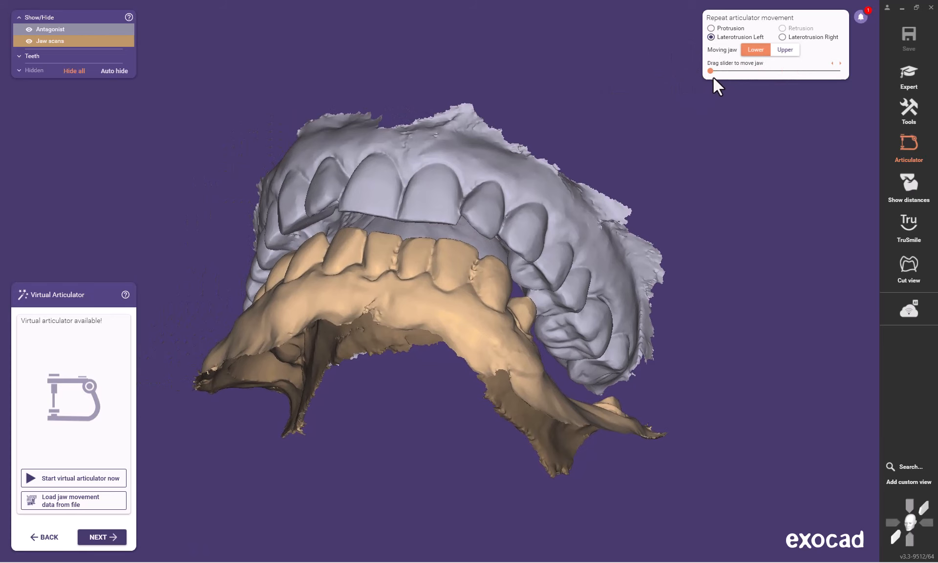
pyautogui.moveTo(708, 73); pyautogui.dragTo(770, 78)
pyautogui.moveTo(665, 206); pyautogui.dragTo(664, 241, button='right')
pyautogui.moveTo(515, 318); pyautogui.dragTo(517, 324, button='right')
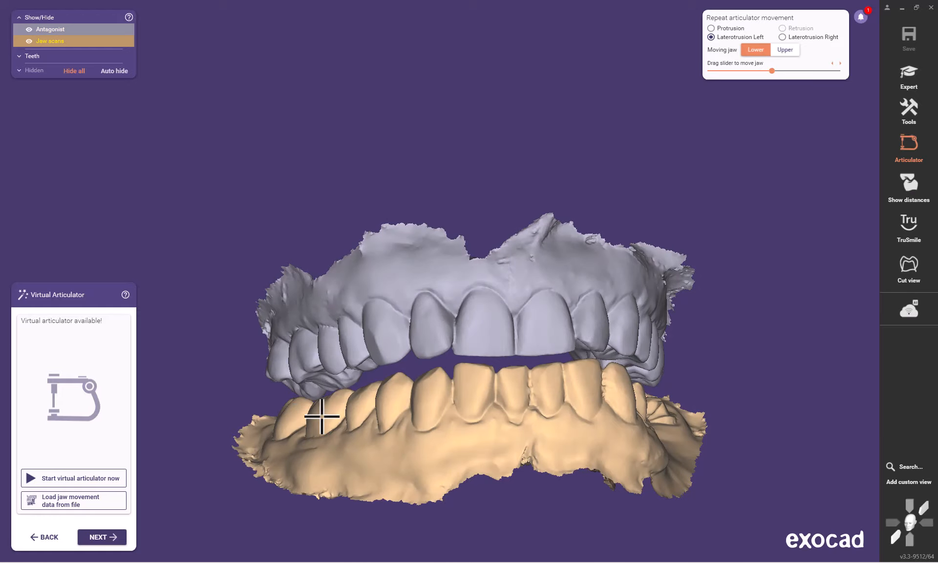
pyautogui.moveTo(310, 413); pyautogui.dragTo(465, 377, button='right')
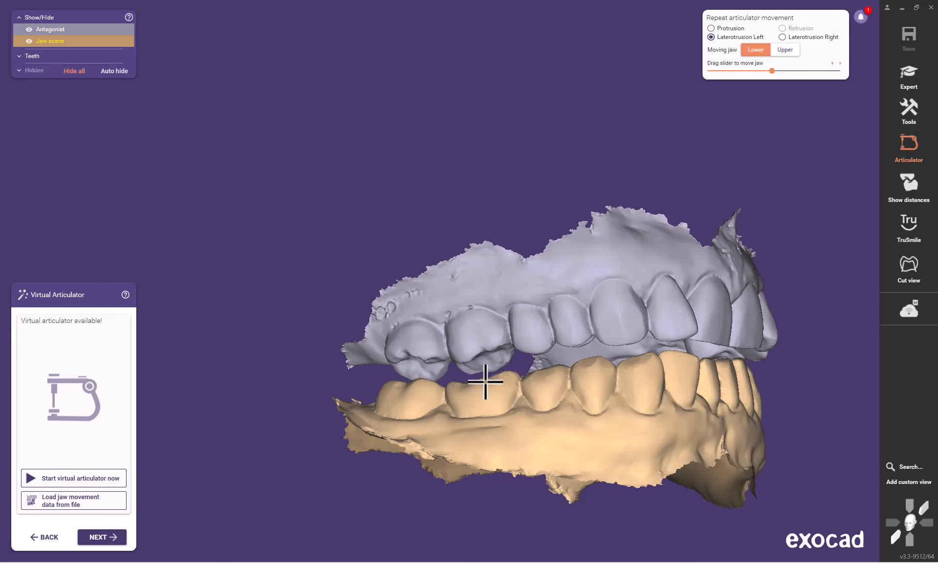
pyautogui.moveTo(632, 296); pyautogui.dragTo(627, 296, button='right')
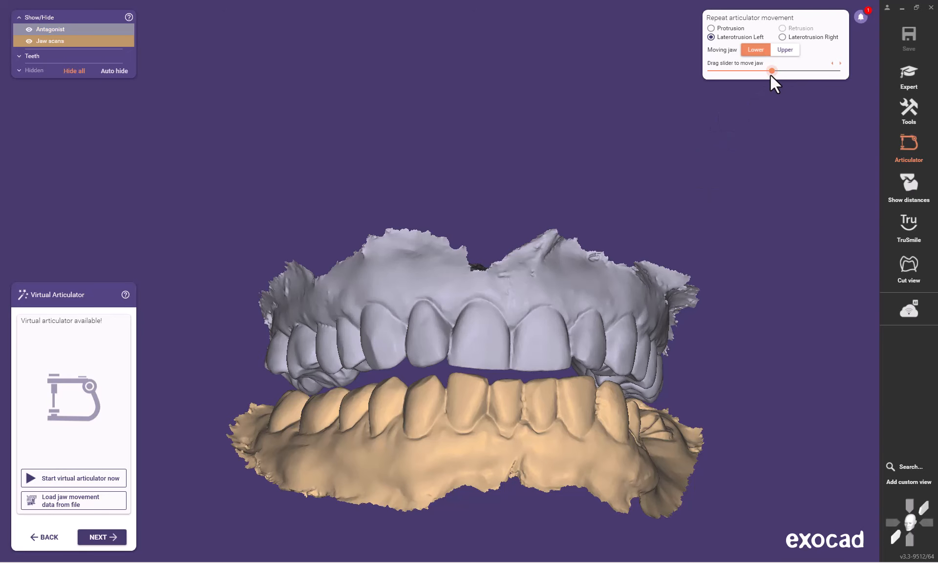
pyautogui.moveTo(769, 75); pyautogui.dragTo(801, 75)
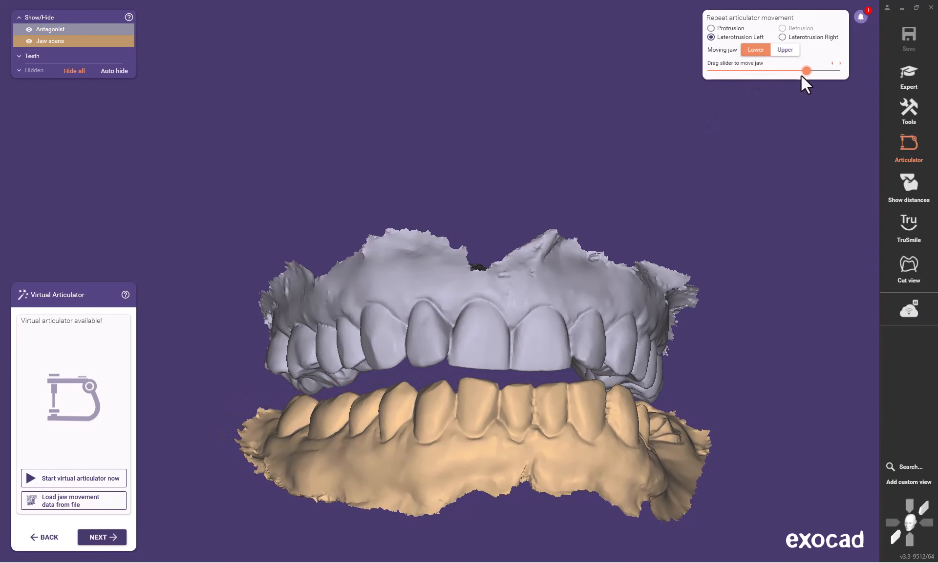
# Step: Move the lower jaw through right laterotrusion and inspect the canine and premolar guidance up close
pyautogui.click(782, 37)
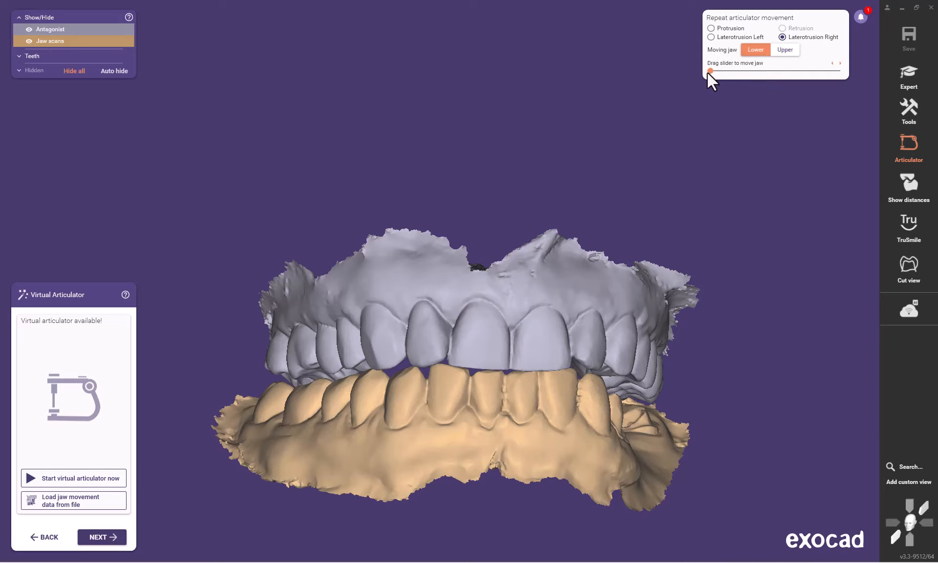
pyautogui.moveTo(710, 72); pyautogui.dragTo(796, 68)
pyautogui.moveTo(618, 190); pyautogui.dragTo(617, 183, button='right')
pyautogui.scroll(6, 528, 379)
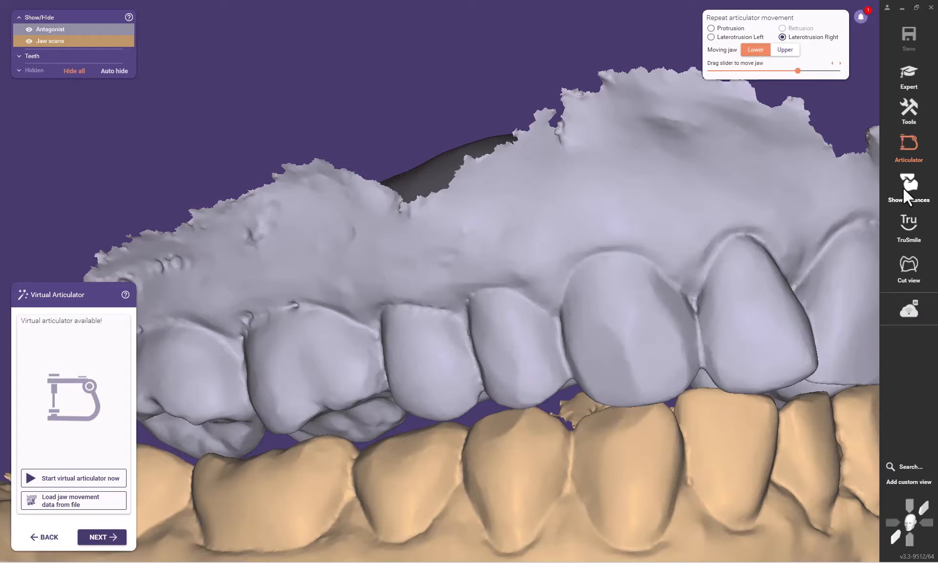
# Step: Display the contact areas between the antagonists as colored distances and turn off the dynamic contacts
pyautogui.click(902, 188)
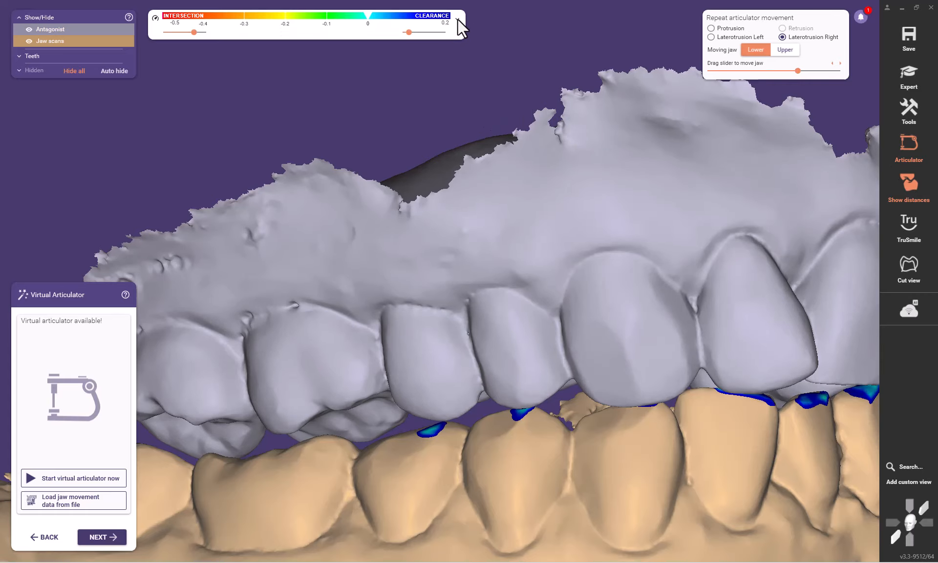
pyautogui.click(457, 19)
pyautogui.click(424, 45)
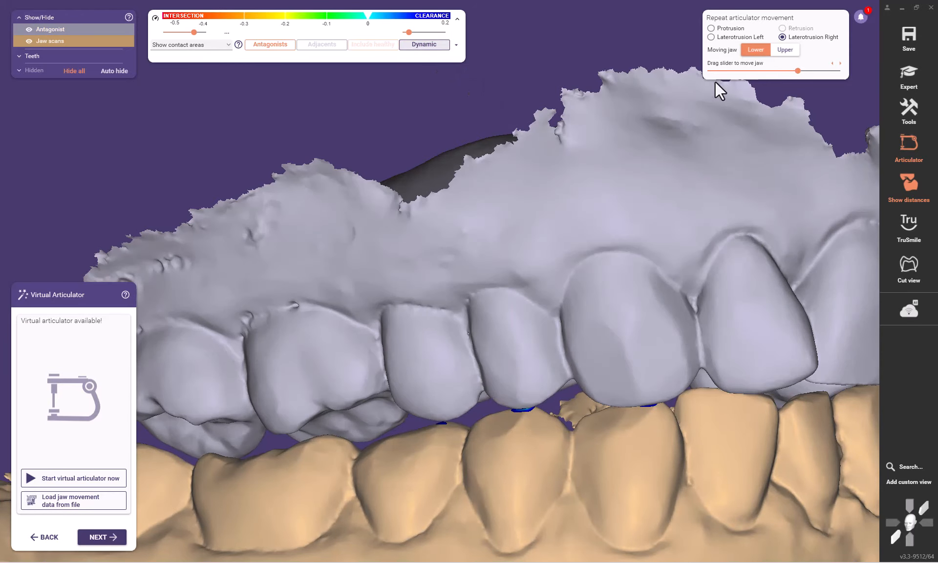
# Step: Return the lower jaw to the start of right laterotrusion and examine the bite from the side and front
pyautogui.moveTo(798, 72); pyautogui.dragTo(693, 48)
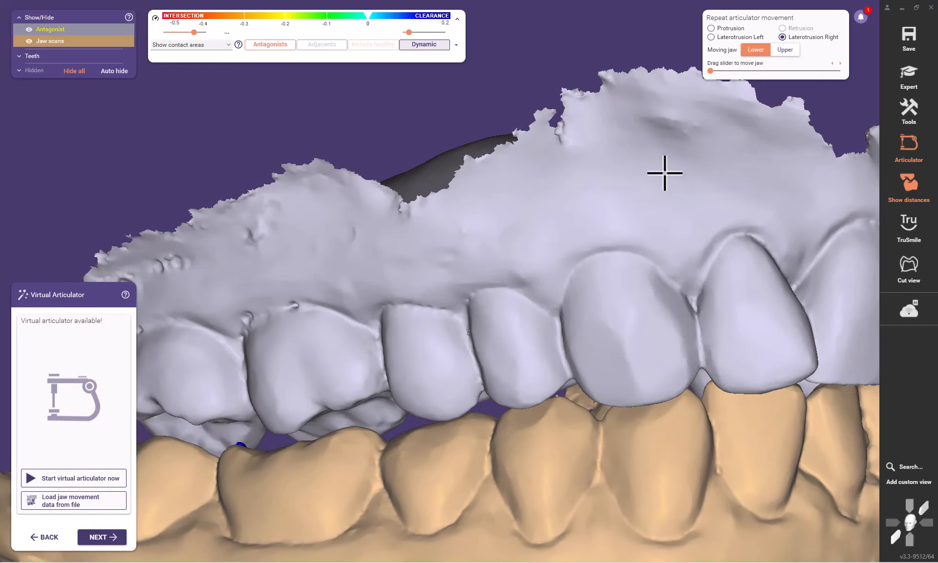
pyautogui.scroll(-3, 672, 151)
pyautogui.moveTo(691, 179); pyautogui.dragTo(659, 279, button='right')
pyautogui.moveTo(590, 392); pyautogui.dragTo(590, 388, button='right')
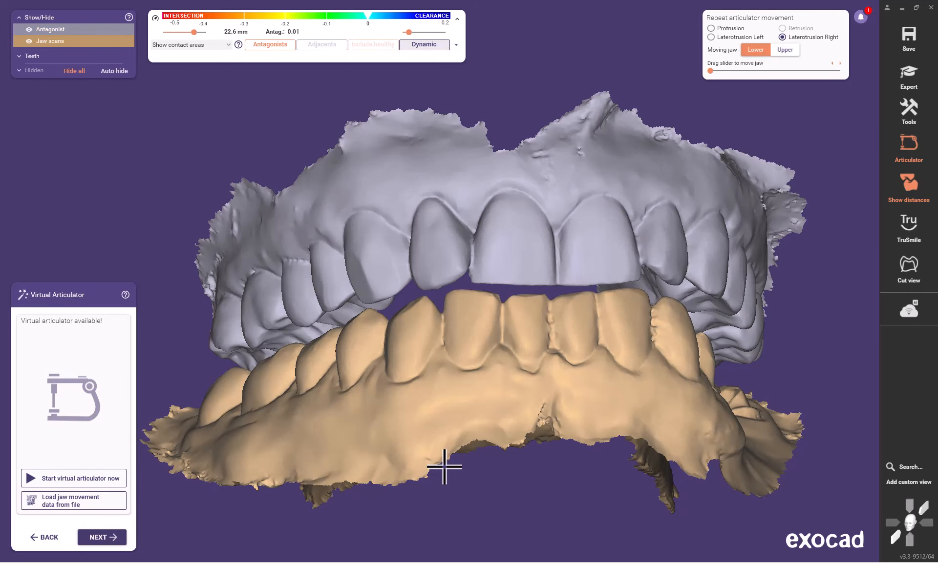
pyautogui.moveTo(446, 464); pyautogui.dragTo(426, 472, button='right')
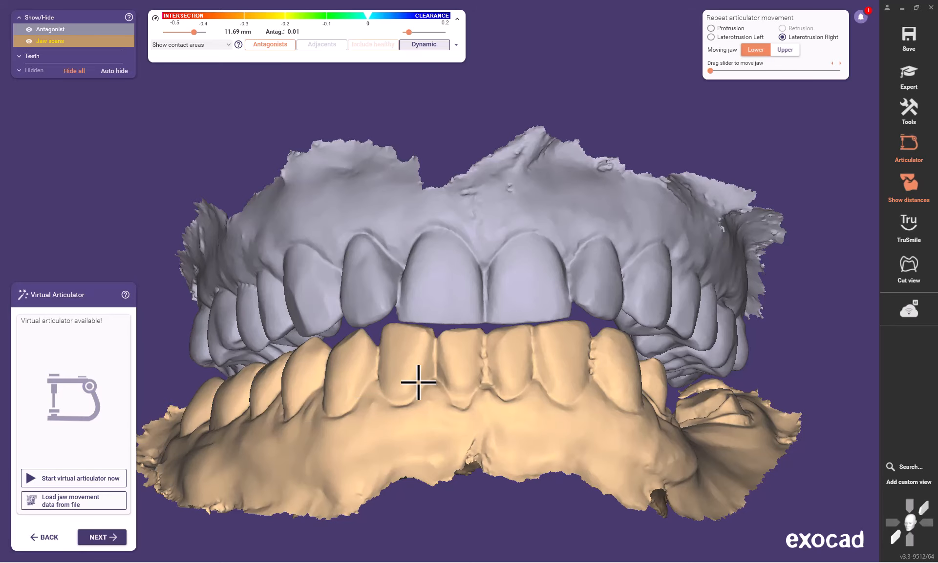
pyautogui.scroll(-3, 424, 387)
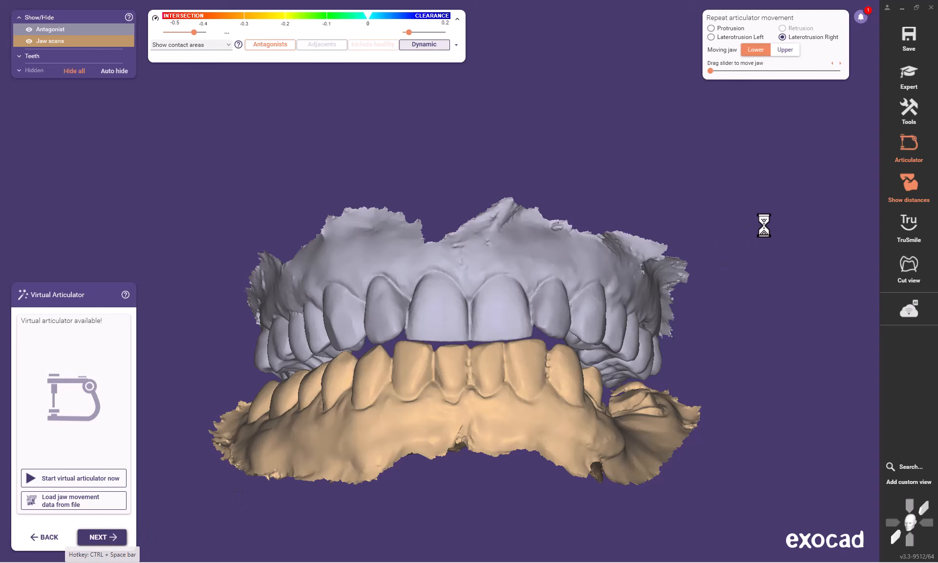
# Step: Switch to Expert mode and start Free-Form Scan Data on the antagonist
pyautogui.click(908, 78)
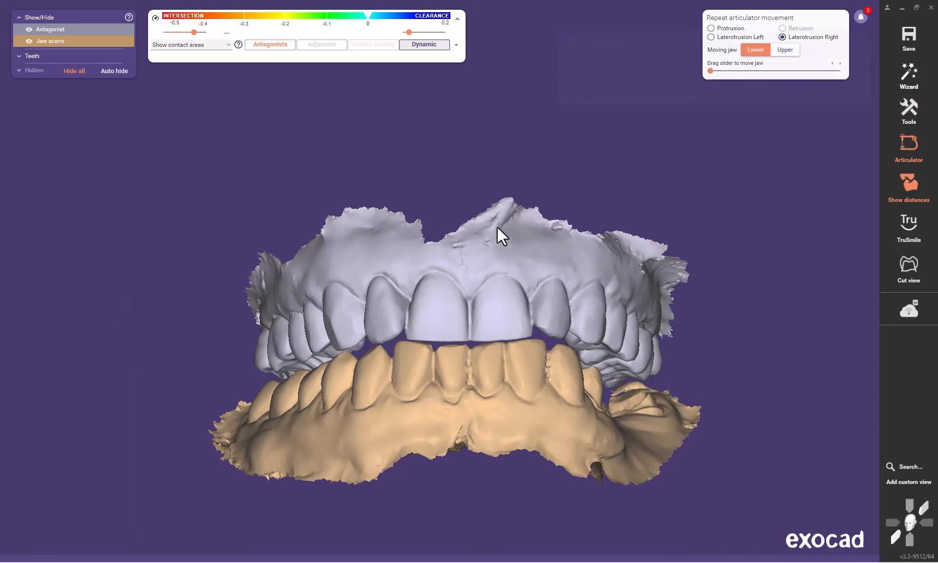
pyautogui.moveTo(498, 234); pyautogui.dragTo(453, 242, button='right')
pyautogui.moveTo(438, 277); pyautogui.dragTo(435, 122, button='right')
pyautogui.click(433, 158)
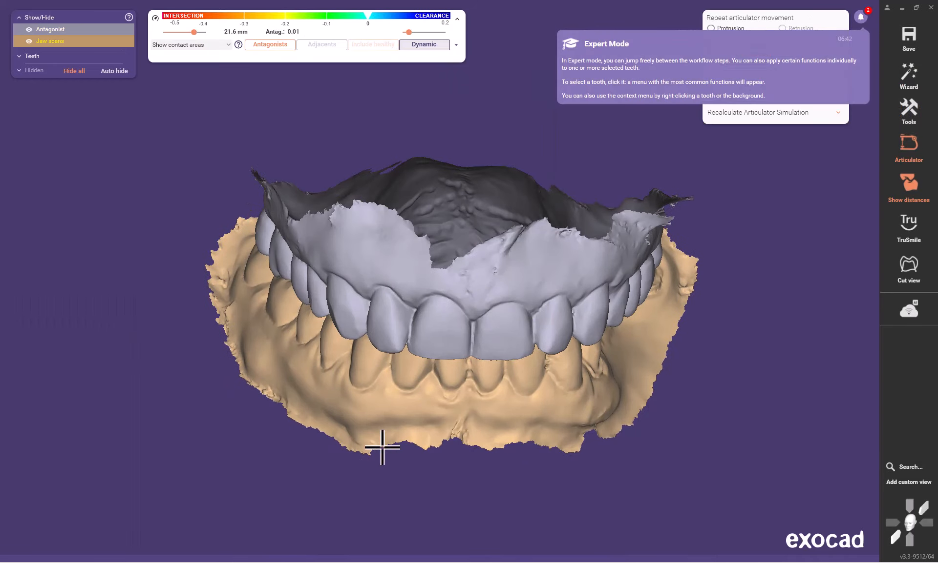
pyautogui.rightClick(415, 296)
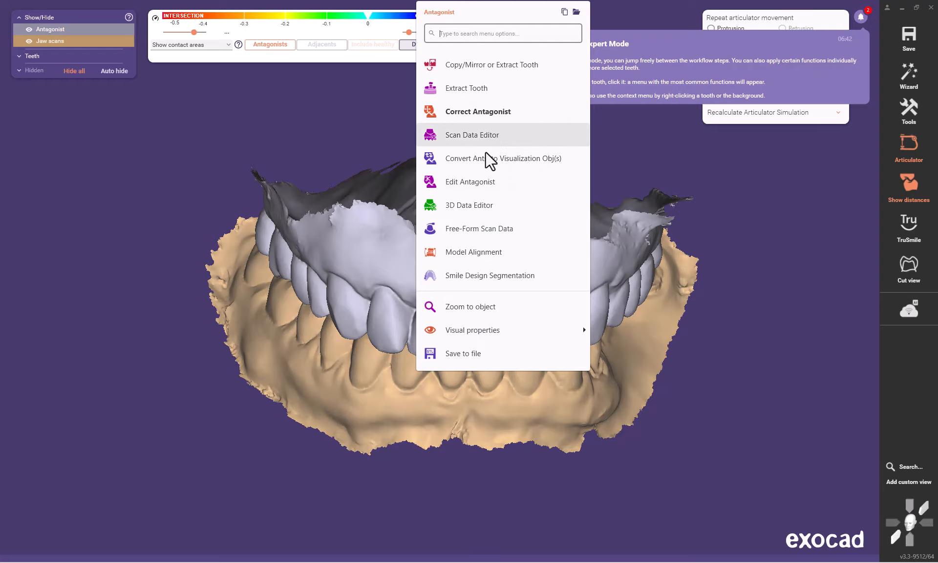
pyautogui.click(477, 229)
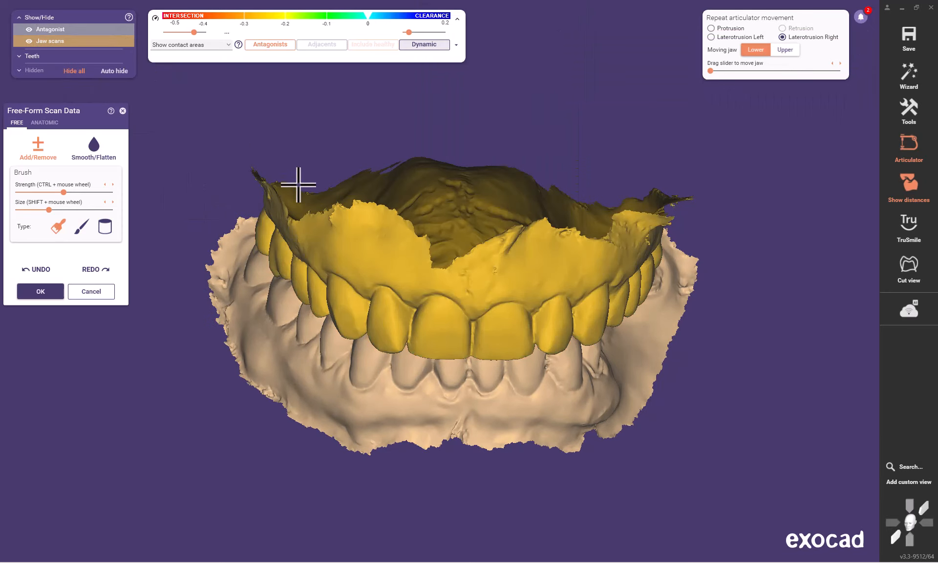
# Step: Hide the jaw scans, reduce the brush to its smallest size and bring the marked contact on the antagonist's rear molar into view
pyautogui.press('j')
pyautogui.moveTo(312, 239); pyautogui.dragTo(298, 417, button='right')
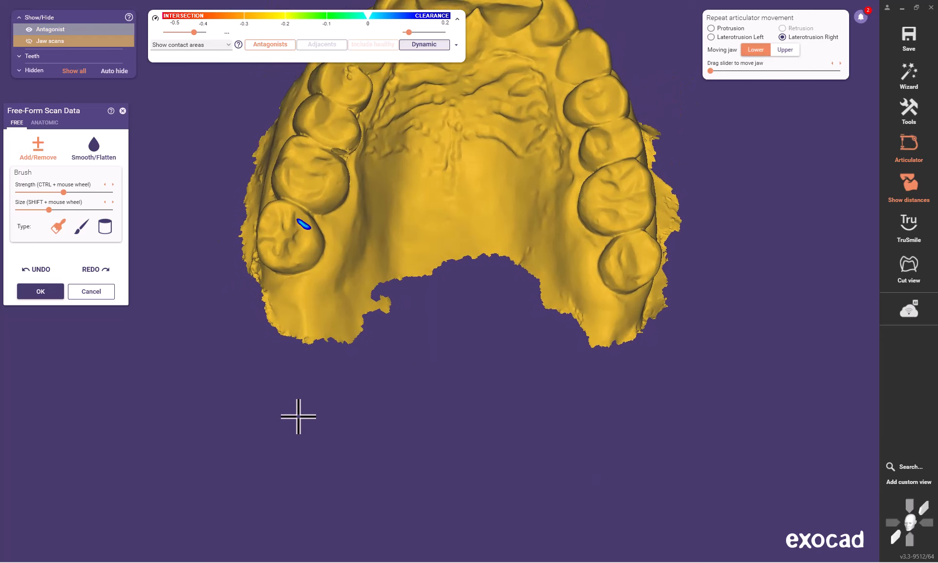
pyautogui.moveTo(298, 417); pyautogui.dragTo(280, 464, button='middle')
pyautogui.moveTo(416, 301); pyautogui.dragTo(432, 382, button='middle')
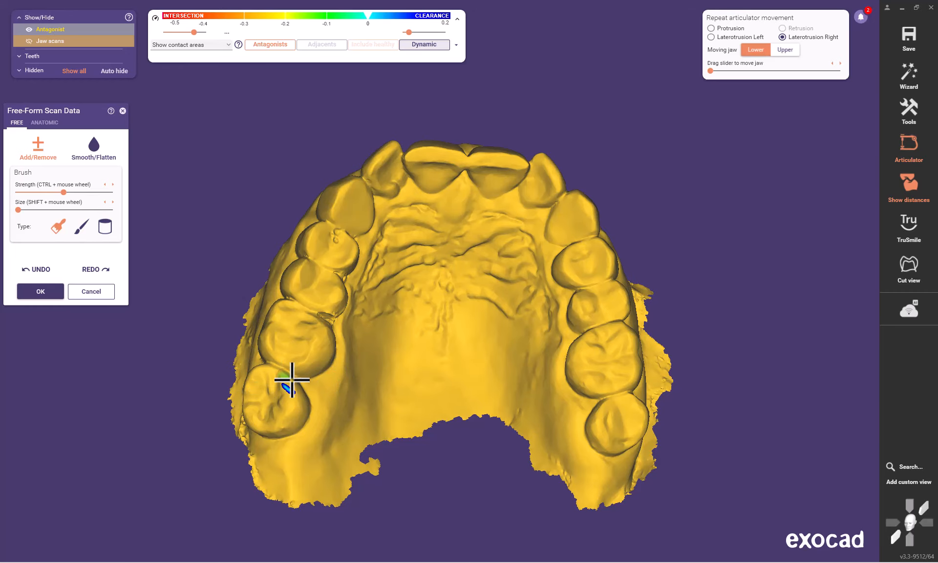
pyautogui.moveTo(292, 376); pyautogui.dragTo(311, 391, button='right')
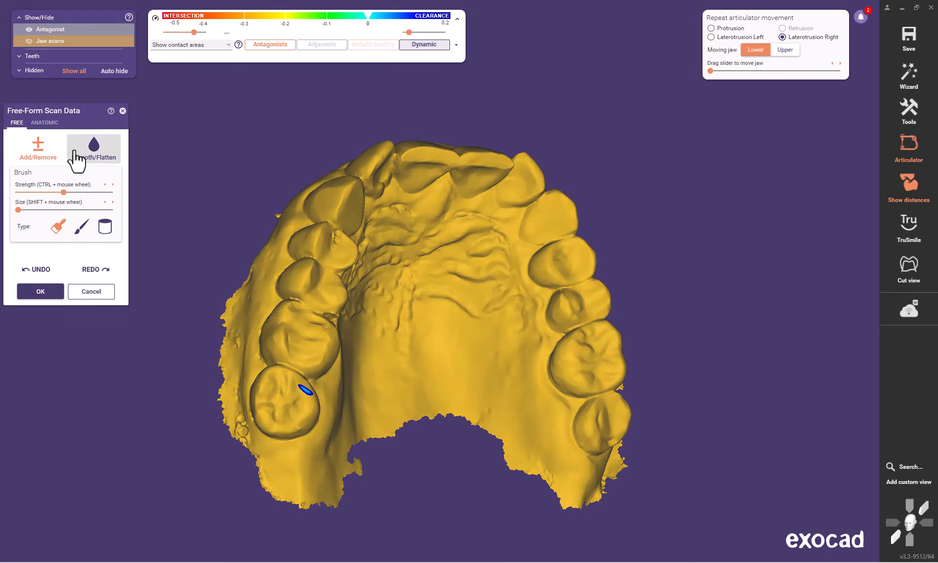
# Step: Smooth the marked contact spot on the antagonist's rear molar with Smooth/Flatten and accept the free-form edit
pyautogui.click(93, 145)
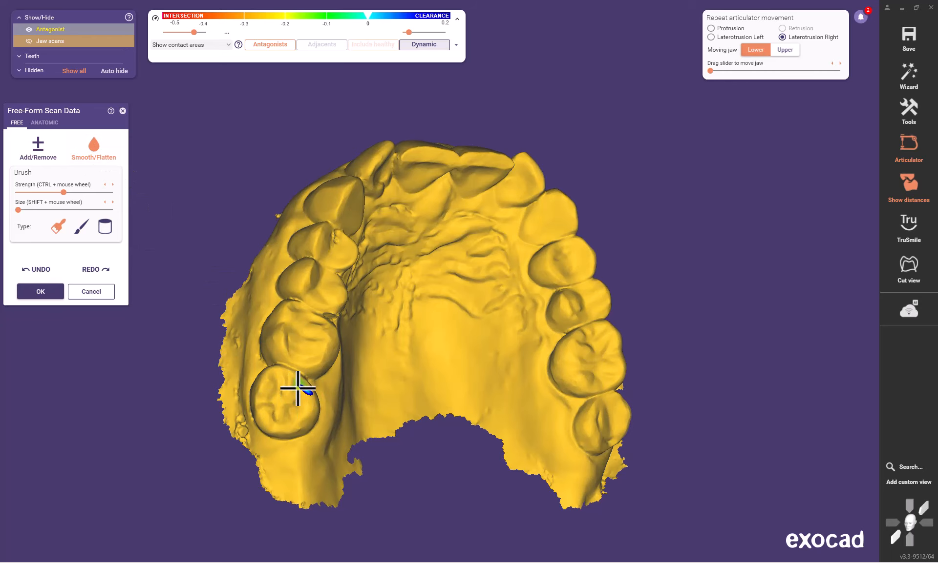
pyautogui.moveTo(298, 388); pyautogui.dragTo(301, 388)
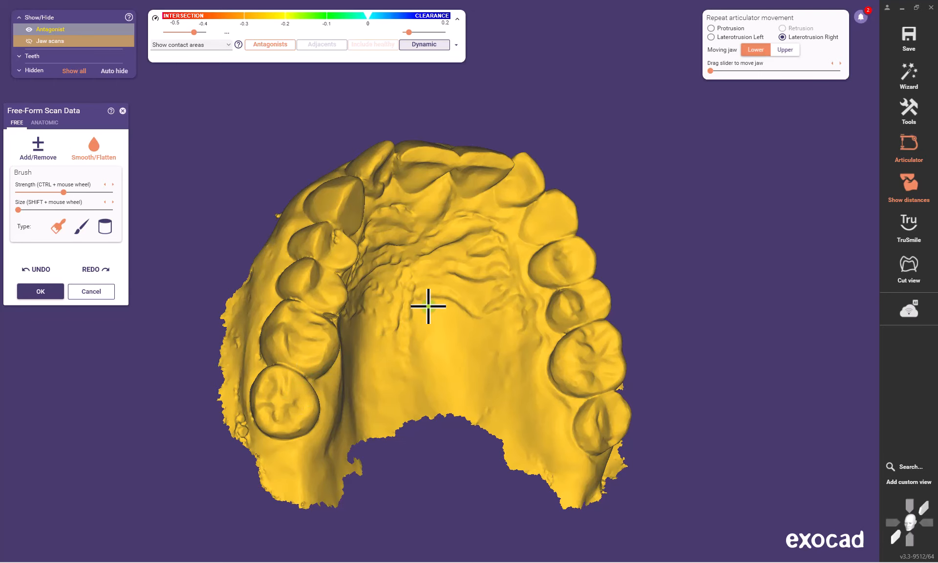
pyautogui.moveTo(427, 306); pyautogui.dragTo(419, 313, button='right')
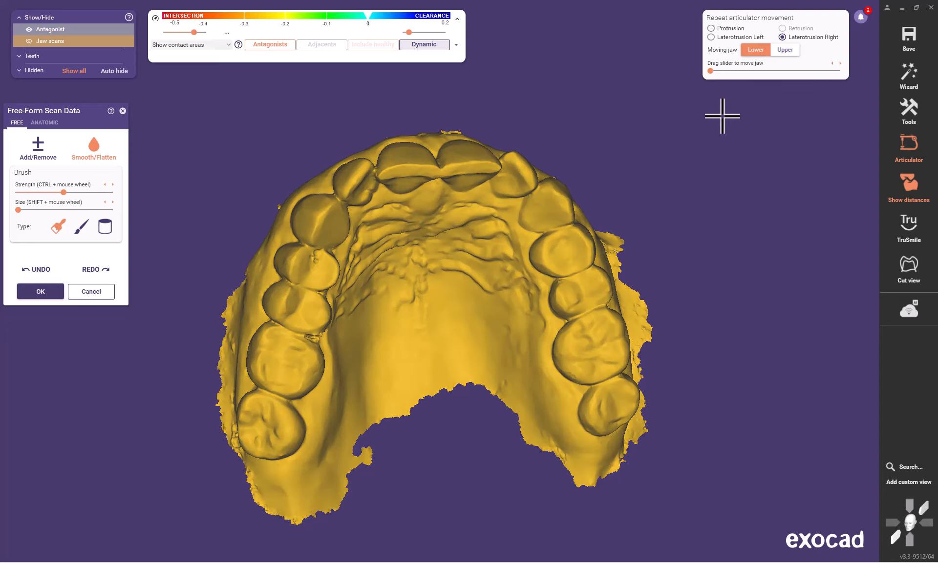
pyautogui.click(41, 292)
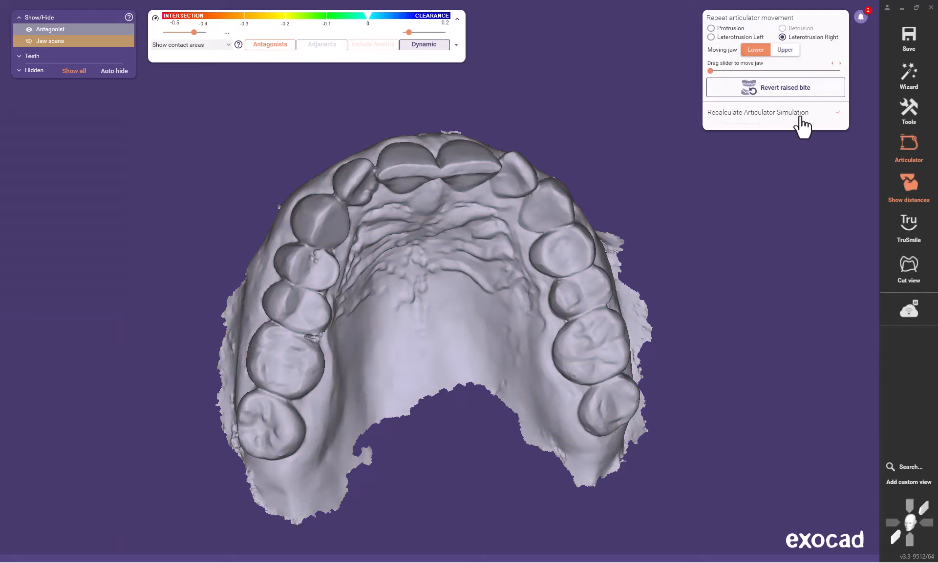
# Step: Recalculate the articulator by restarting its movement simulation with the edited antagonist
pyautogui.click(800, 118)
pyautogui.click(786, 169)
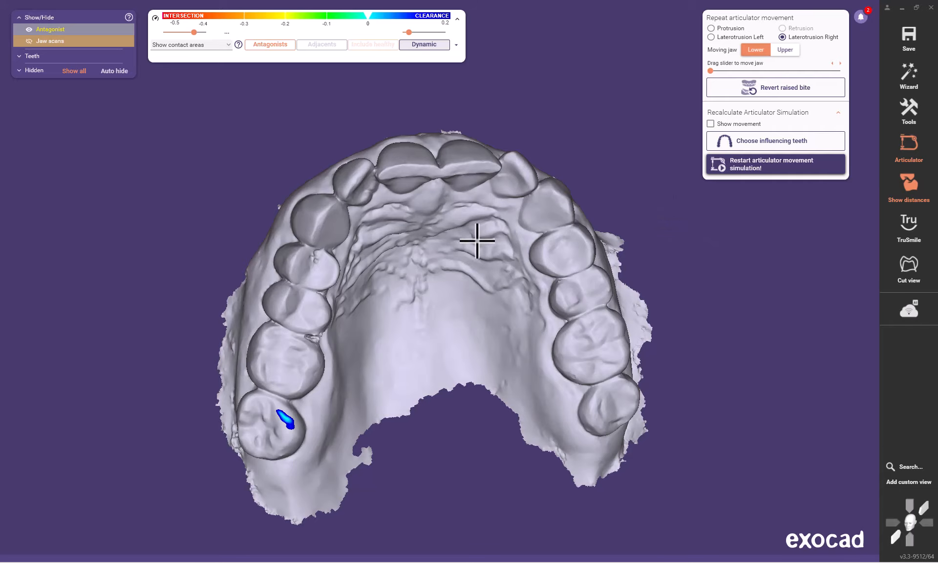
# Step: Show the jaw scans, hide the antagonist and turn the view to the marked contact on the lower molars' chewing surfaces
pyautogui.click(31, 42)
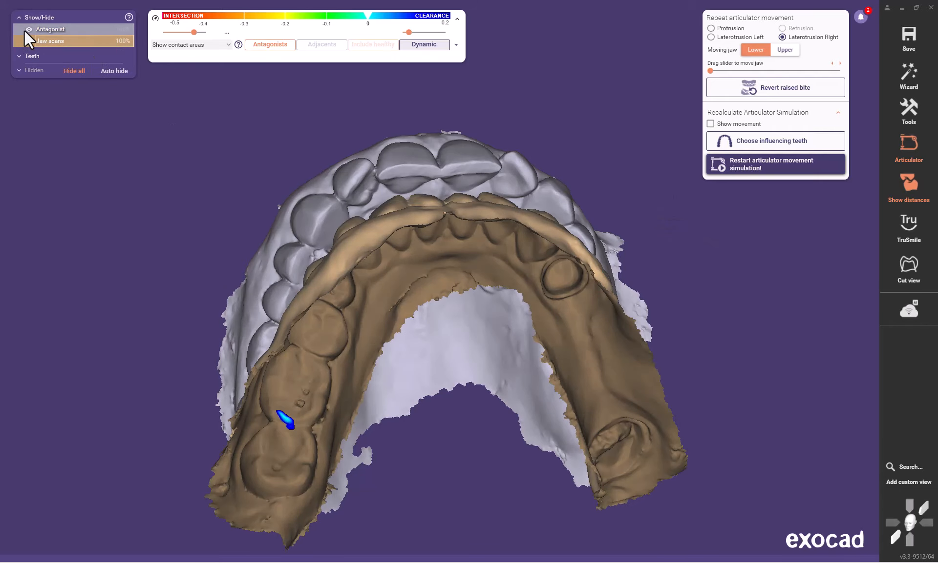
pyautogui.click(25, 31)
pyautogui.moveTo(330, 201); pyautogui.dragTo(347, 5, button='right')
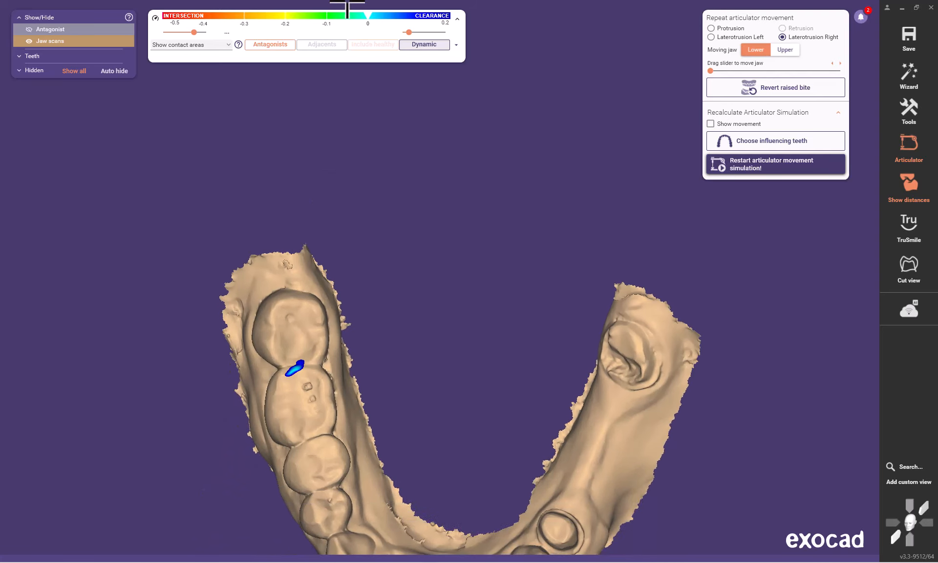
# Step: Open the lower jaw scan in Free-Form Scan Data and reduce the brush to its smallest size
pyautogui.moveTo(321, 339)
pyautogui.mouseDown(button='right')
pyautogui.moveTo(316, 331)
pyautogui.moveTo(318, 342)
pyautogui.mouseUp(button='right')
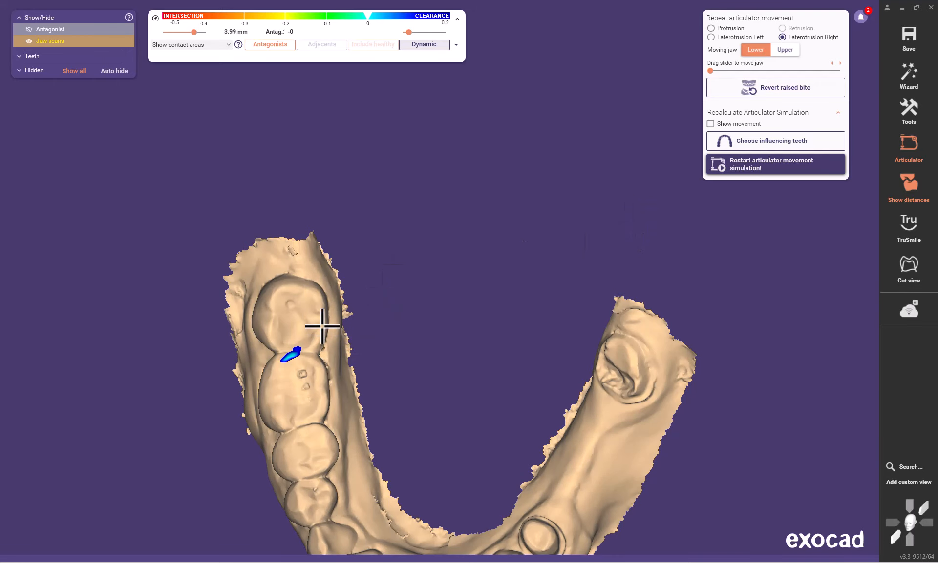
pyautogui.rightClick(303, 300)
pyautogui.click(372, 211)
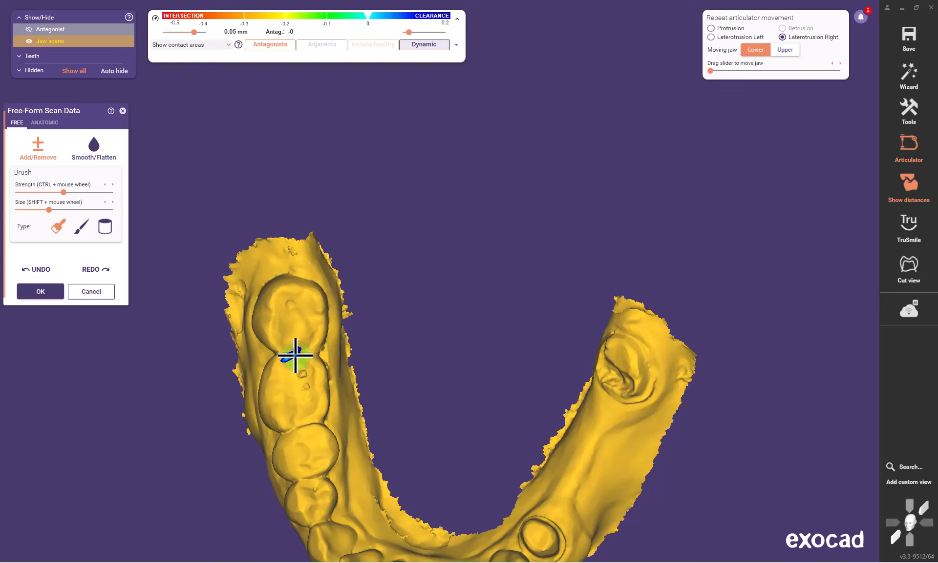
pyautogui.press('shift')
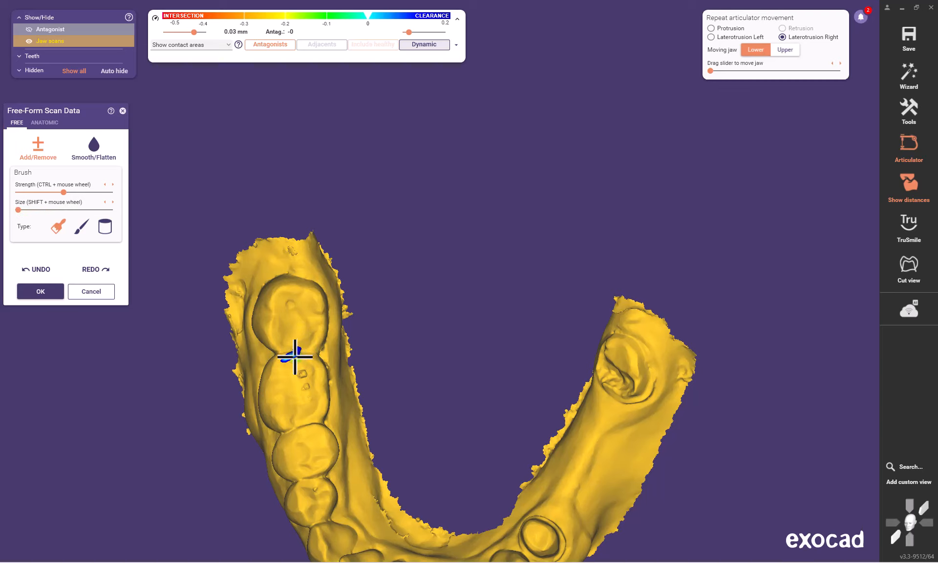
# Step: Remove the marked contact spot between the two lower molars with Add/Remove and accept the free-form edit
pyautogui.click(86, 146)
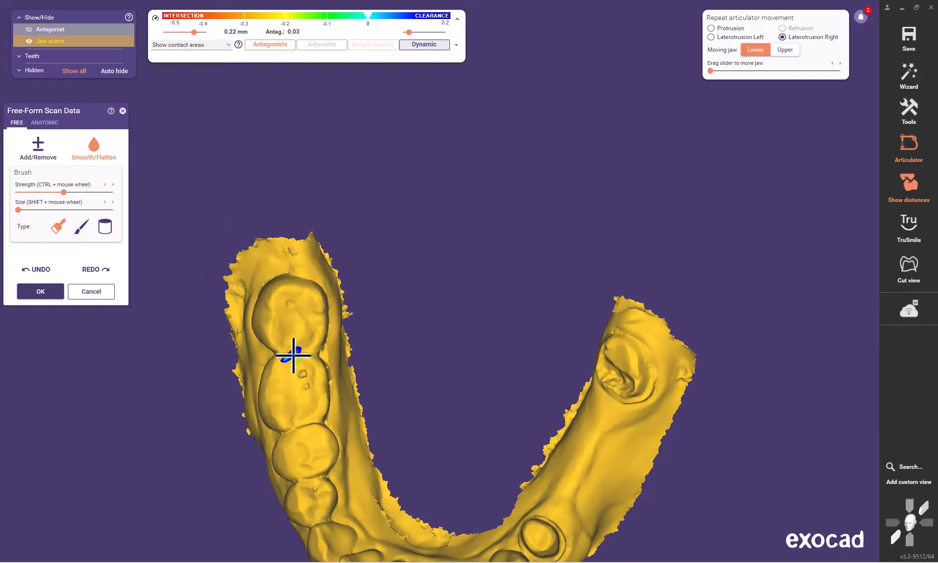
pyautogui.click(32, 149)
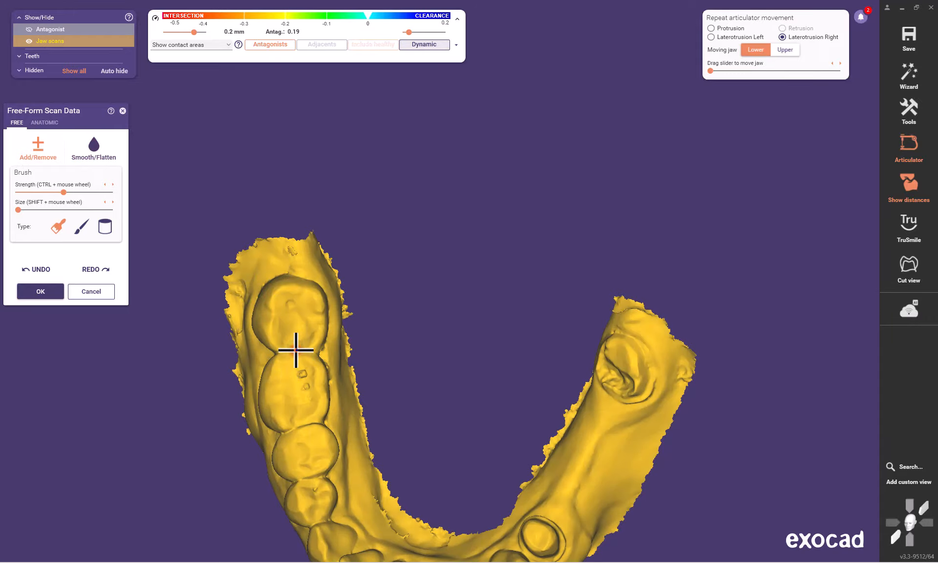
pyautogui.scroll(-2, 379, 287)
pyautogui.scroll(-3, 391, 292)
pyautogui.moveTo(390, 292); pyautogui.dragTo(371, 289, button='right')
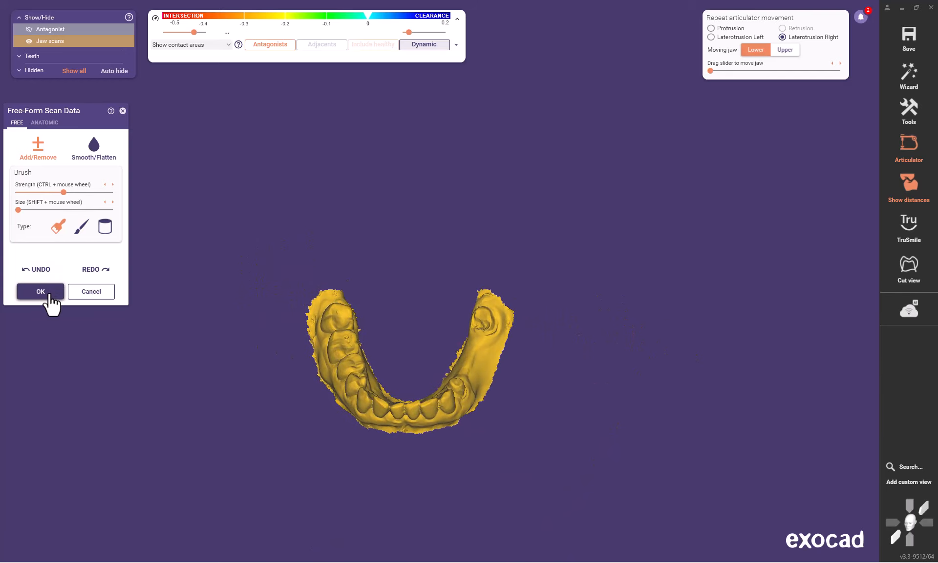
pyautogui.click(45, 294)
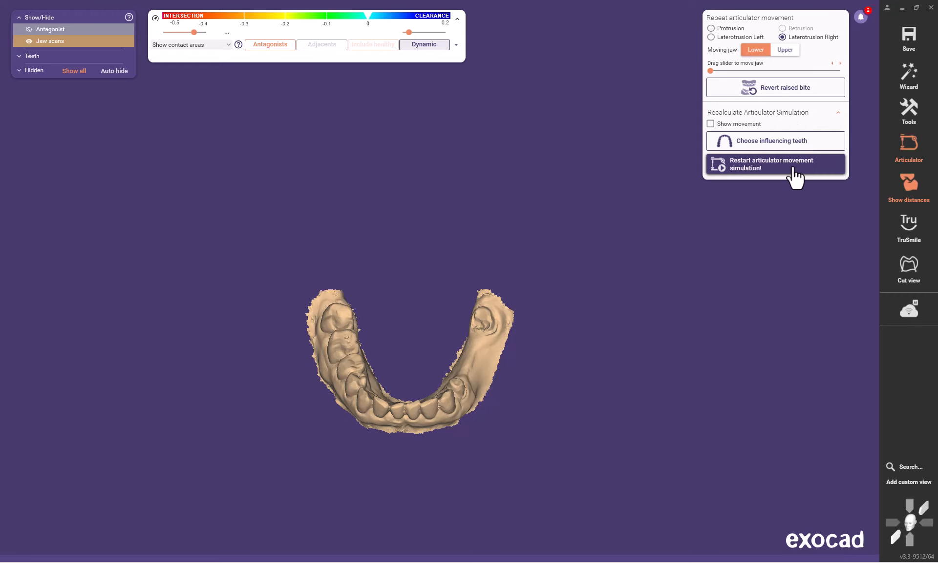
# Step: Restart the articulator movement simulation with the edited jaw scan and examine the contacts on the lower molars
pyautogui.click(786, 169)
pyautogui.moveTo(427, 362); pyautogui.dragTo(333, 295, button='right')
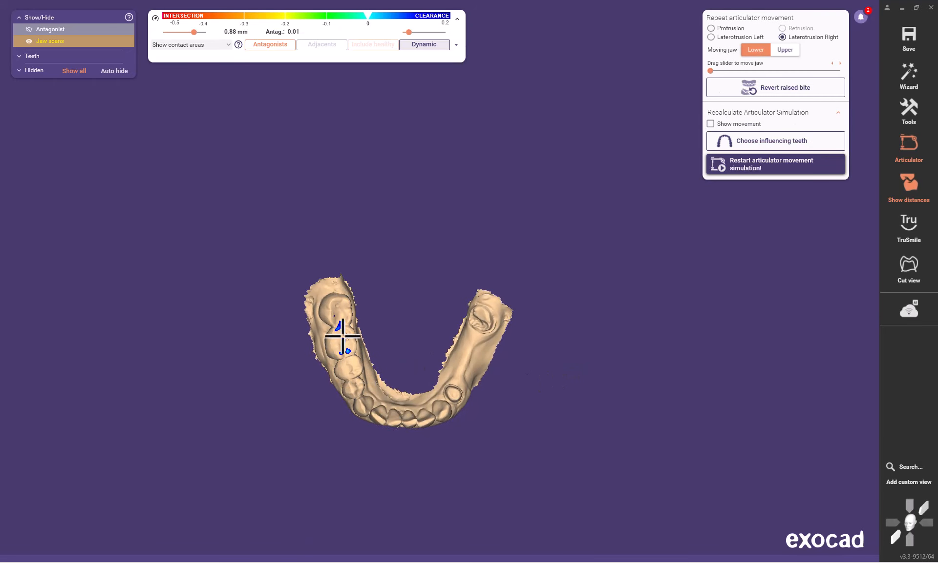
pyautogui.moveTo(350, 347); pyautogui.dragTo(421, 308, button='right')
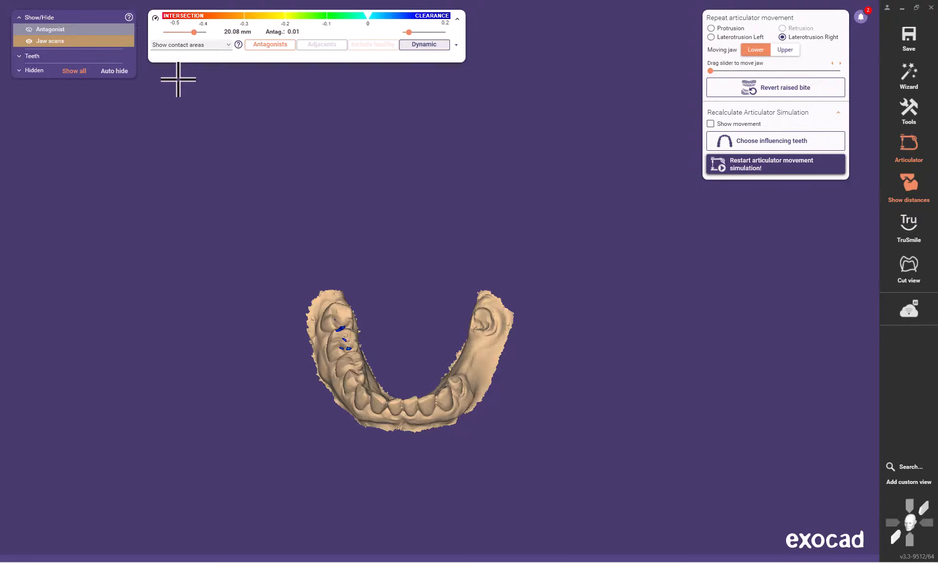
# Step: Show the antagonist in place of the jaw scans and open it in Free-Form Scan Data
pyautogui.click(28, 30)
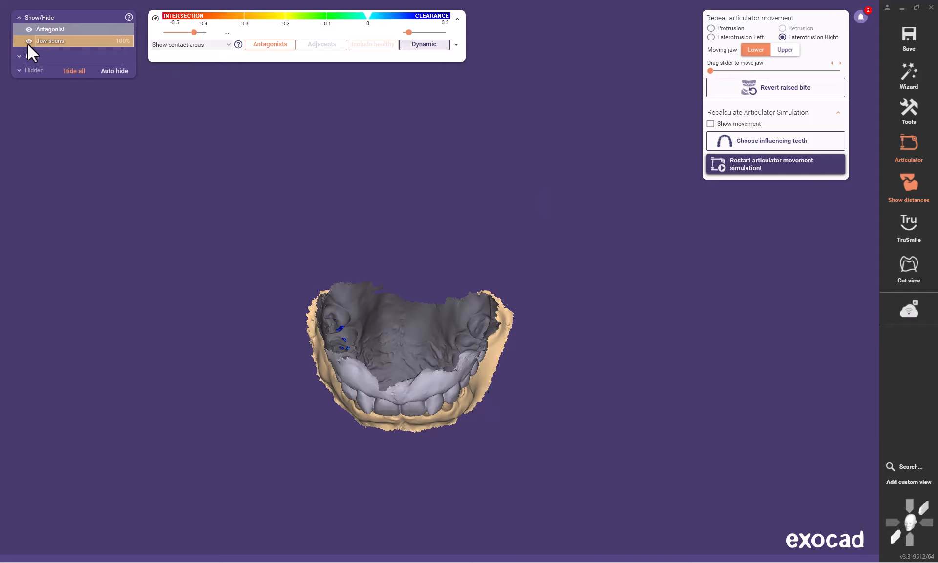
pyautogui.click(28, 42)
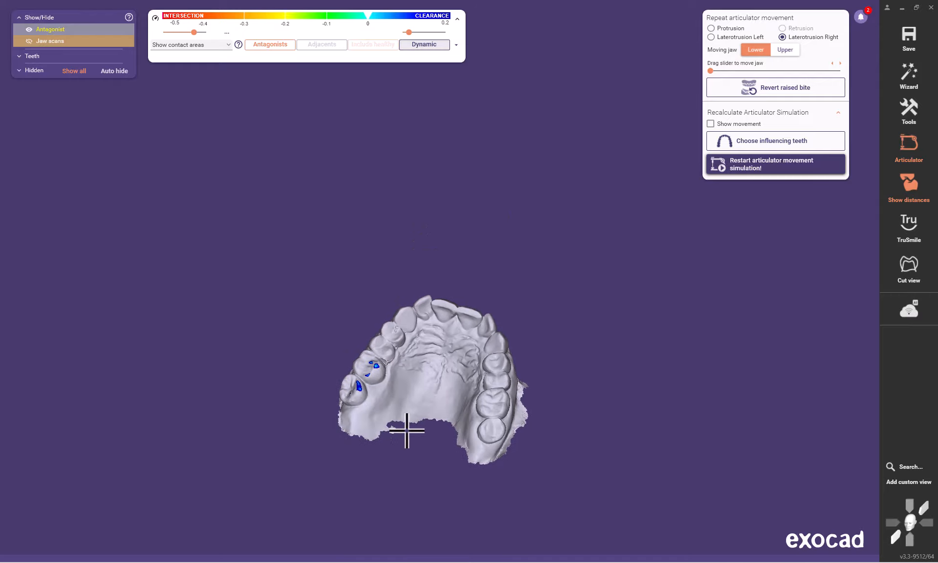
pyautogui.scroll(5, 366, 365)
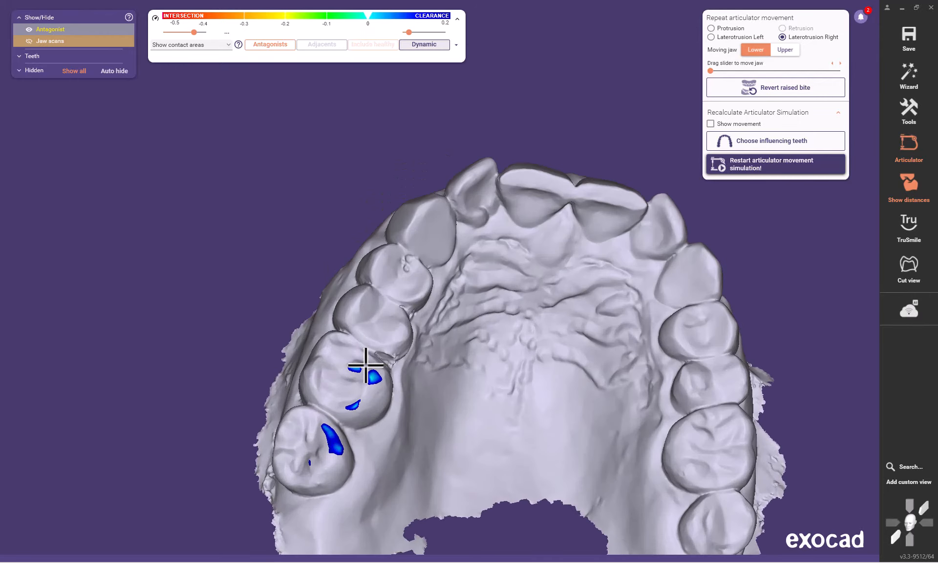
pyautogui.rightClick(365, 366)
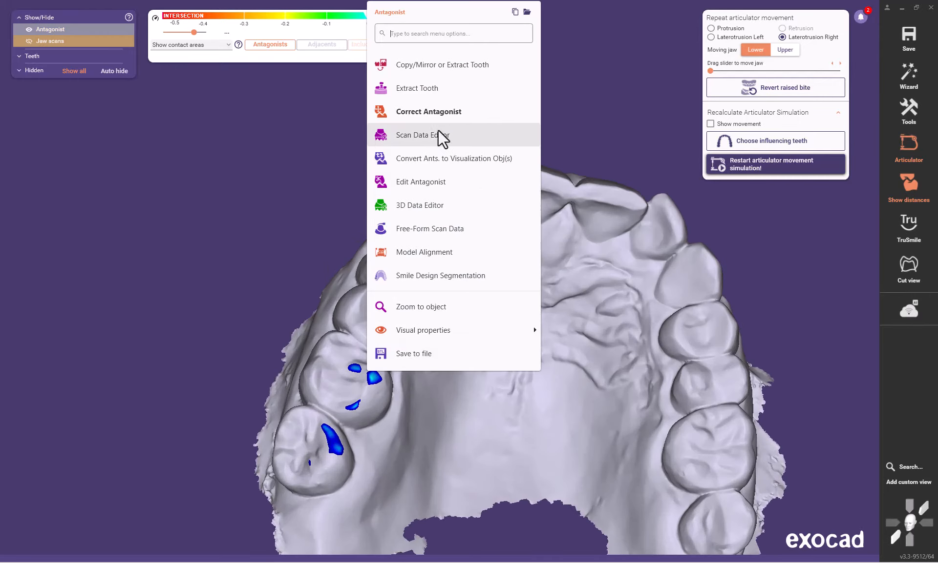
pyautogui.click(439, 230)
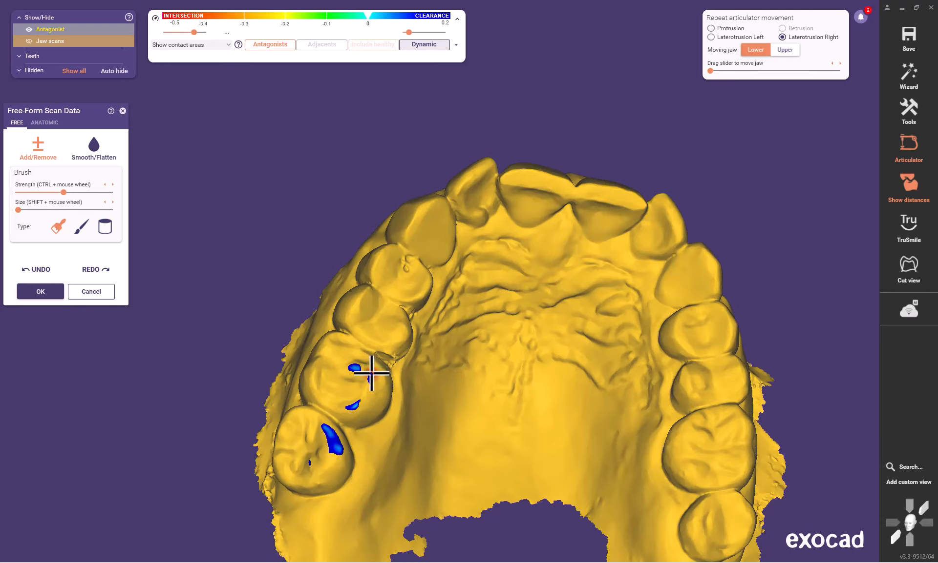
# Step: Remove material at the marked contacts on the antagonist's two rear molars with Add/Remove and accept the edit
pyautogui.keyDown('shift'); pyautogui.moveTo(354, 401); pyautogui.dragTo(347, 376); pyautogui.keyUp('shift')
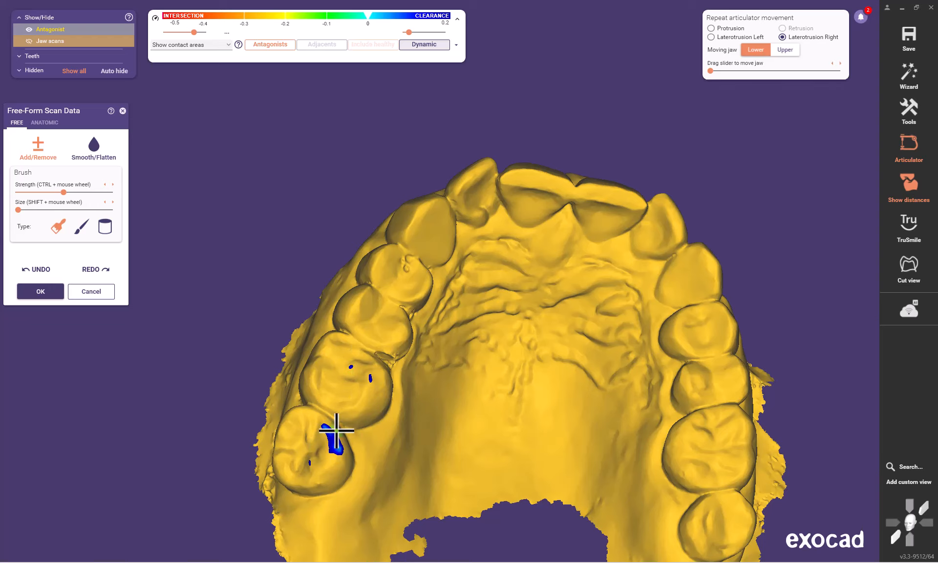
pyautogui.moveTo(336, 429); pyautogui.dragTo(395, 417, button='right')
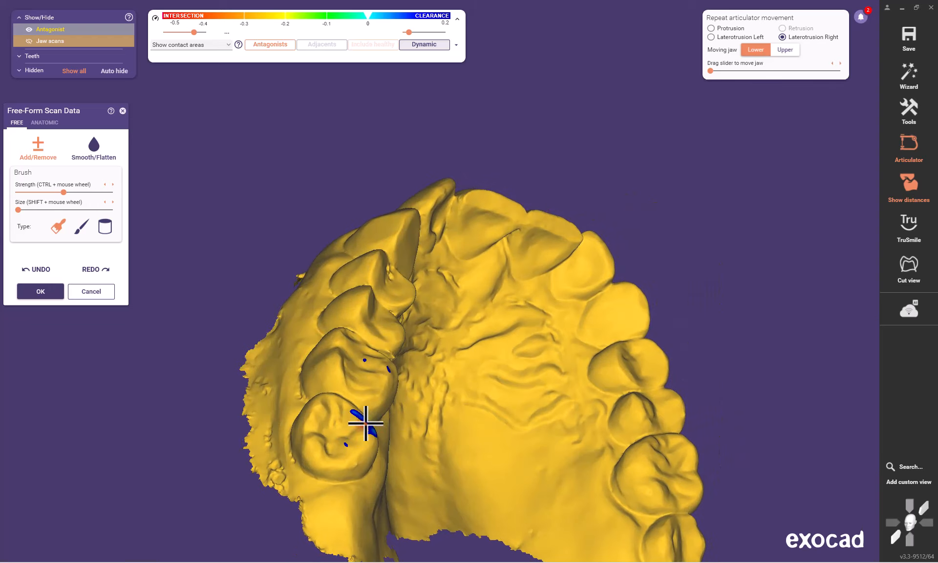
pyautogui.moveTo(350, 414)
pyautogui.mouseDown(button='right')
pyautogui.moveTo(410, 418)
pyautogui.moveTo(379, 433)
pyautogui.mouseUp(button='right')
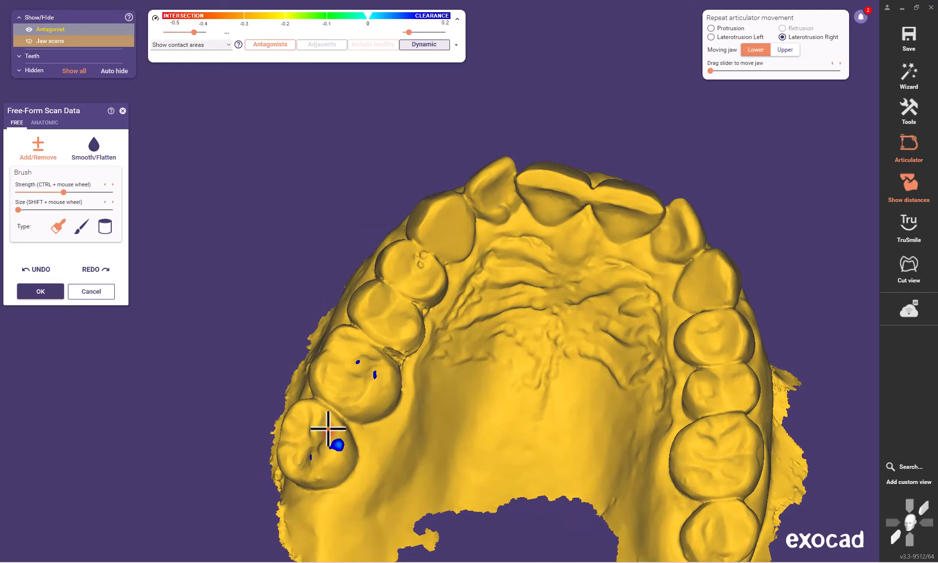
pyautogui.keyDown('shift'); pyautogui.moveTo(347, 440); pyautogui.dragTo(330, 454); pyautogui.keyUp('shift')
pyautogui.moveTo(330, 456); pyautogui.dragTo(335, 441, button='right')
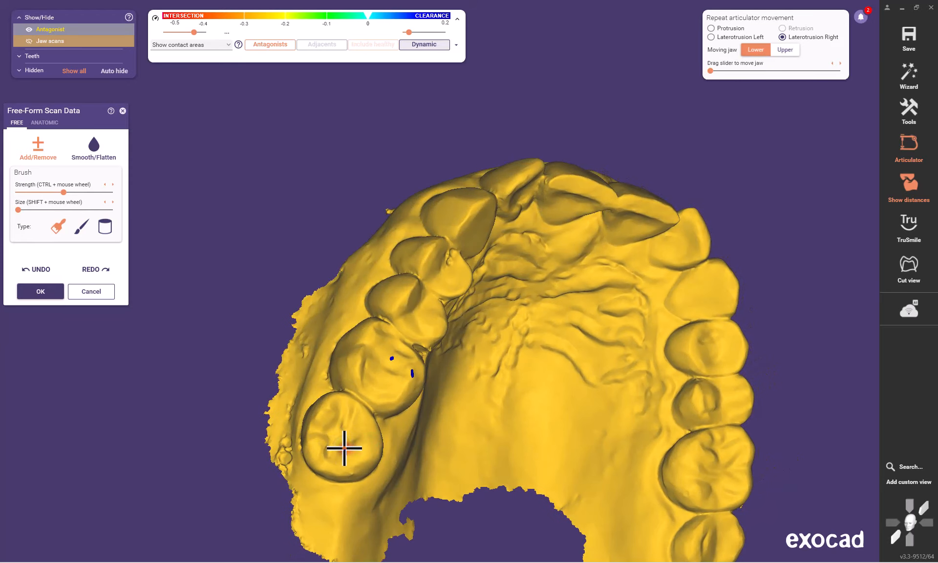
pyautogui.moveTo(448, 418); pyautogui.dragTo(441, 372, button='right')
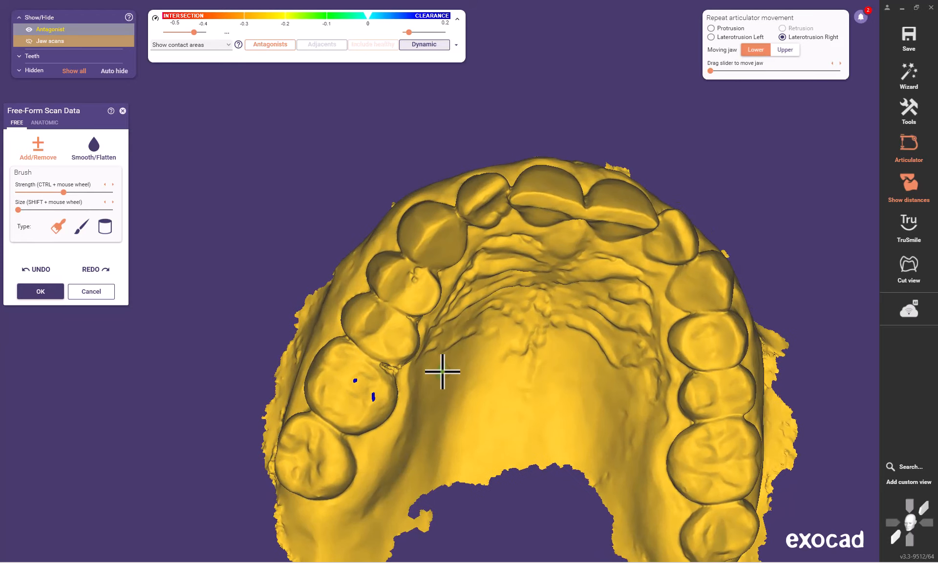
pyautogui.click(45, 292)
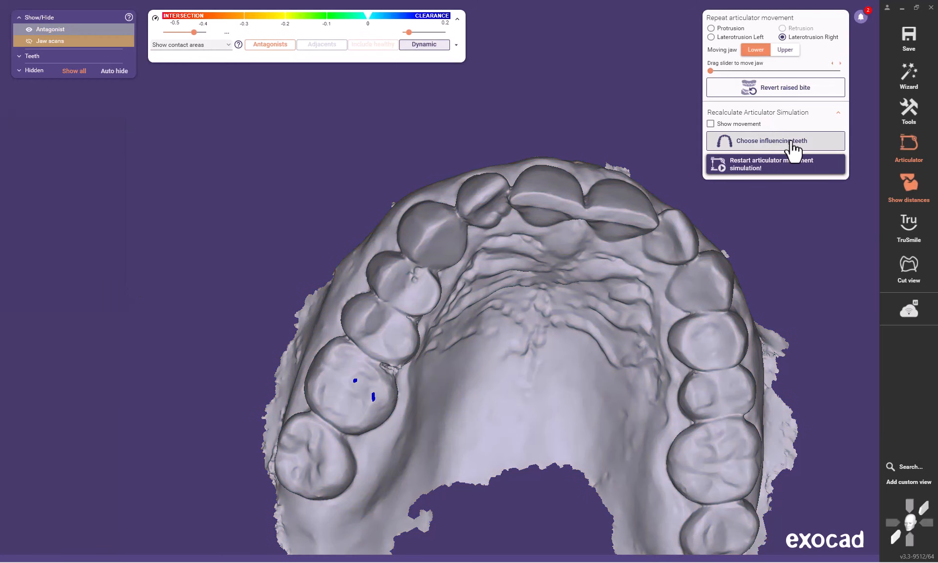
# Step: Restart the articulator movement simulation and display only the jaw scans, seen onto the lower chewing surfaces
pyautogui.click(784, 165)
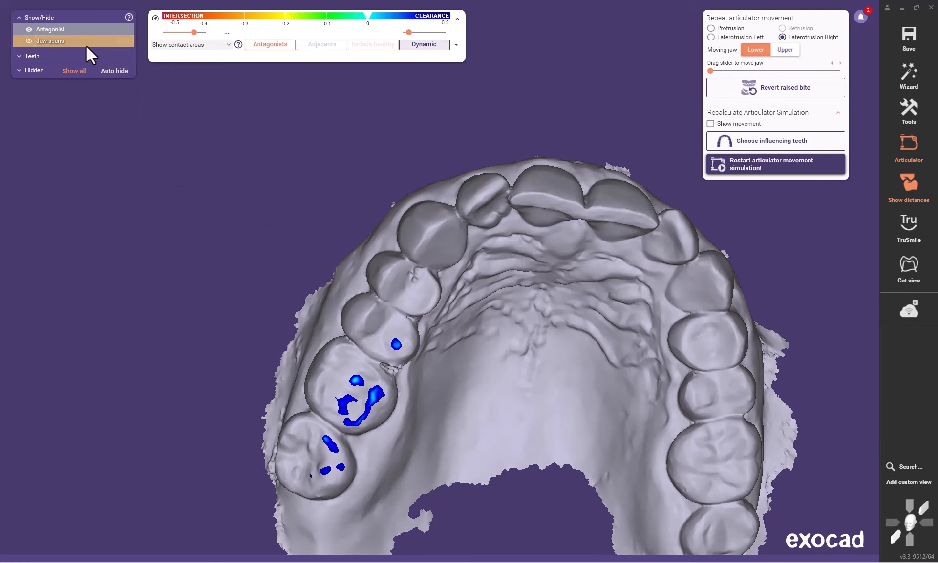
pyautogui.click(26, 42)
pyautogui.click(30, 39)
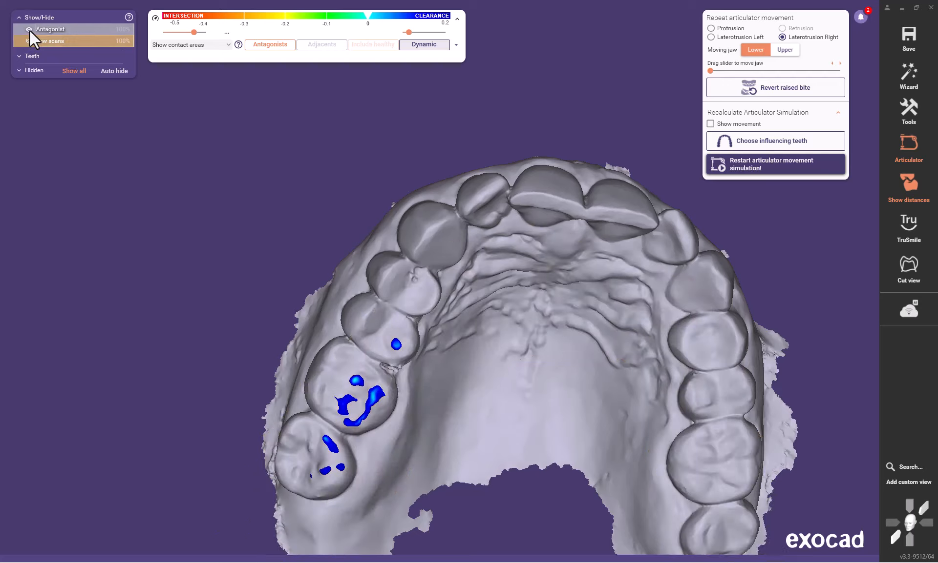
pyautogui.click(29, 31)
pyautogui.click(31, 43)
pyautogui.moveTo(389, 214); pyautogui.dragTo(394, 297, button='right')
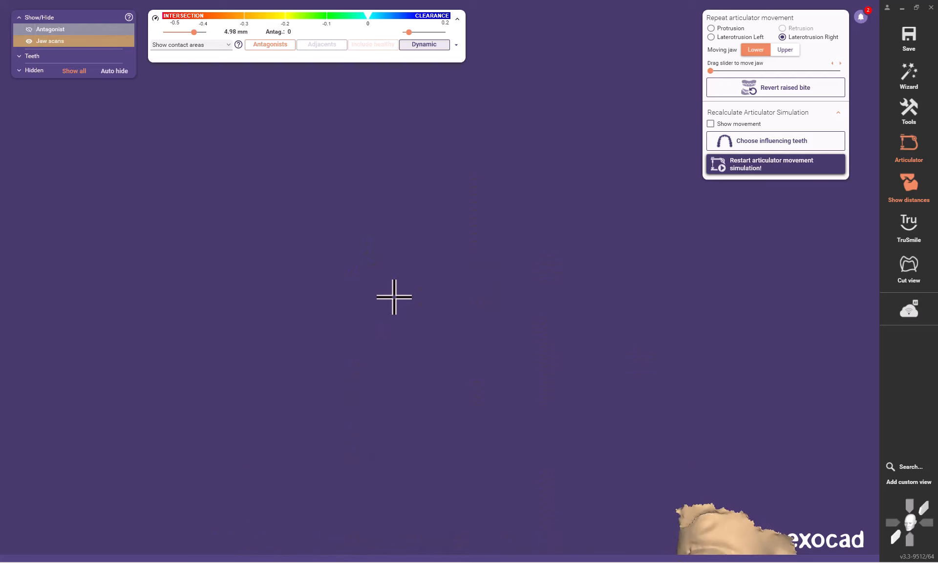
pyautogui.middleClick(715, 517)
pyautogui.moveTo(532, 420); pyautogui.dragTo(674, 253, button='right')
pyautogui.moveTo(478, 254); pyautogui.dragTo(481, 255, button='right')
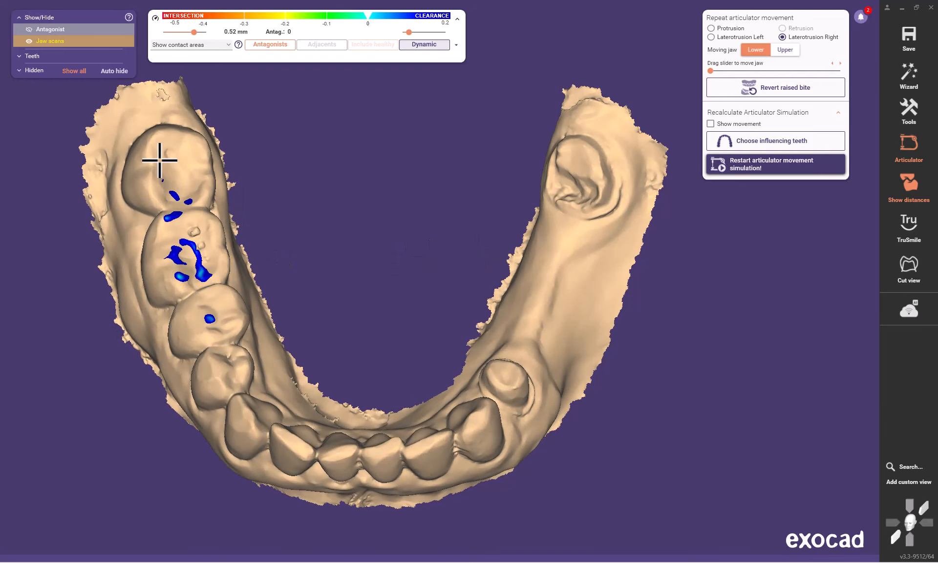
# Step: Free-form the lower jaw scan with the smallest Add/Remove brush, reducing the marked contacts on the molars and the adjacent premolar
pyautogui.rightClick(160, 160)
pyautogui.click(210, 205)
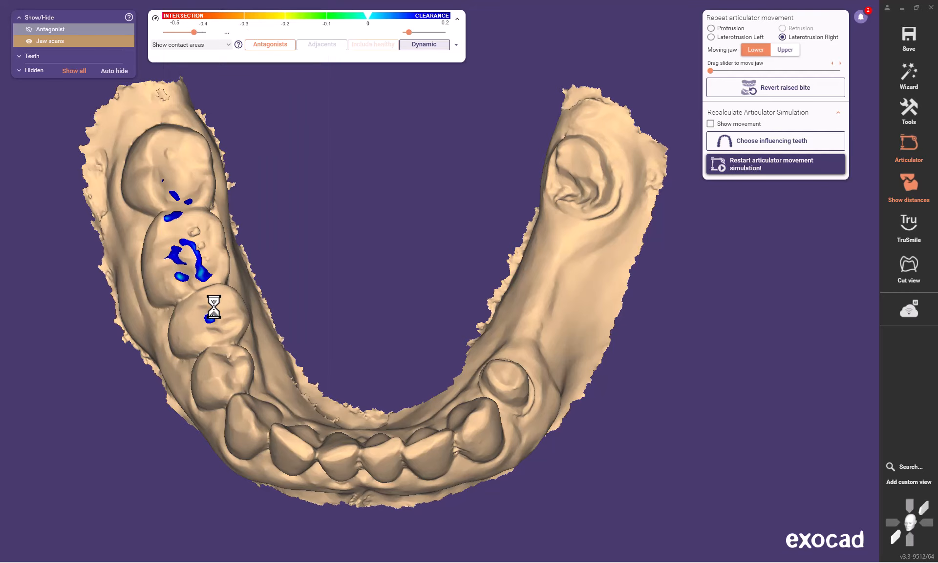
pyautogui.scroll(-5, 207, 296)
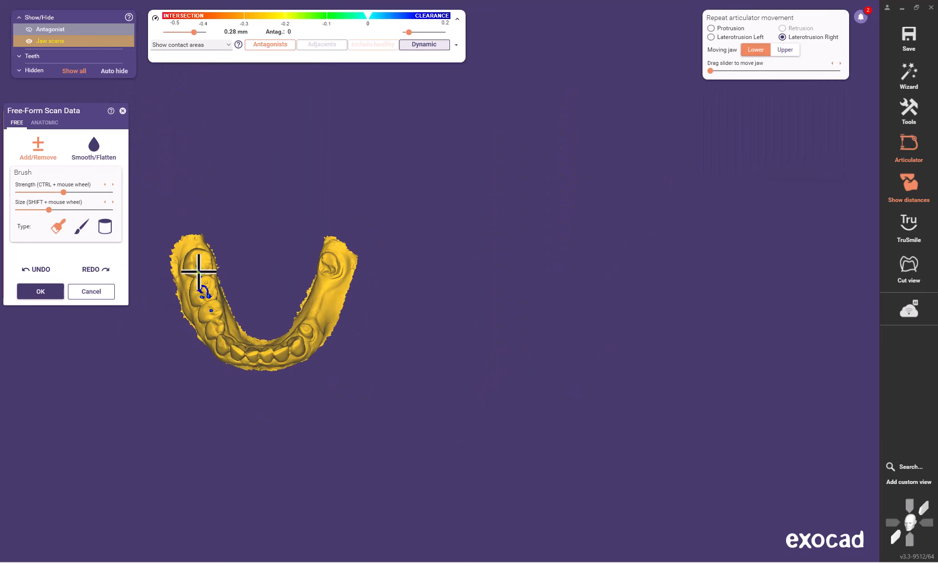
pyautogui.scroll(5, 199, 270)
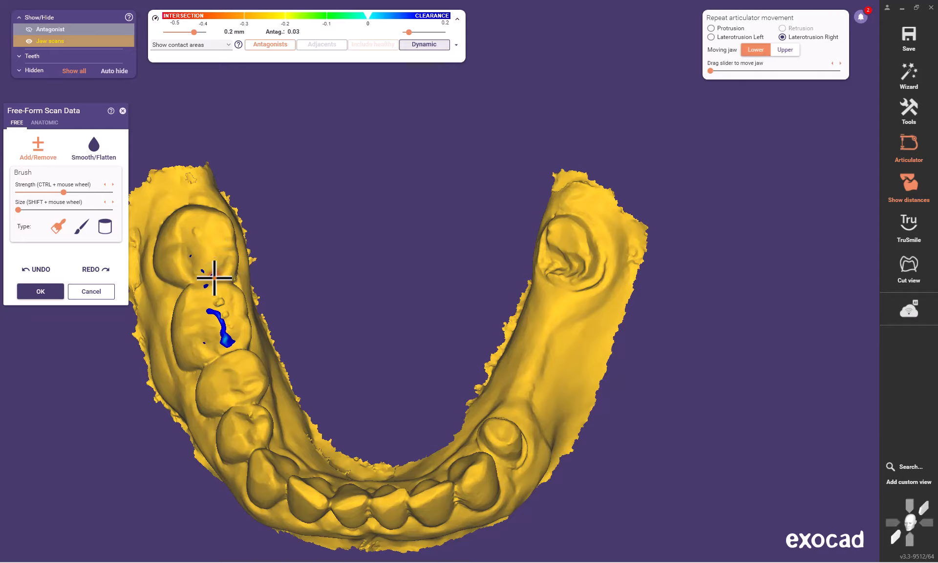
pyautogui.moveTo(319, 331); pyautogui.dragTo(318, 332, button='right')
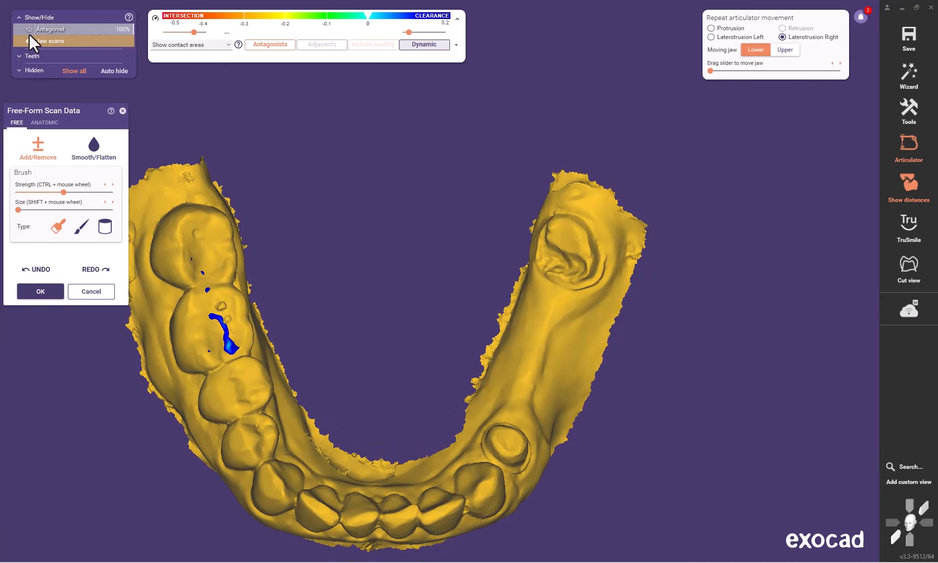
# Step: Show the antagonist instead of the jaw scans to check its contacts, and accept the lower jaw's free-form edit
pyautogui.click(29, 30)
pyautogui.click(29, 41)
pyautogui.moveTo(328, 251); pyautogui.dragTo(395, 324, button='right')
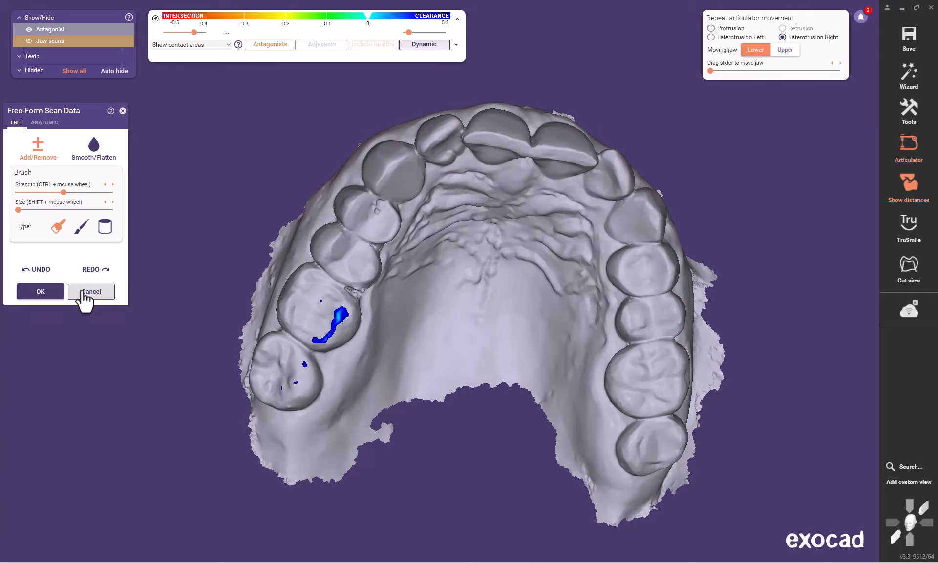
pyautogui.click(40, 293)
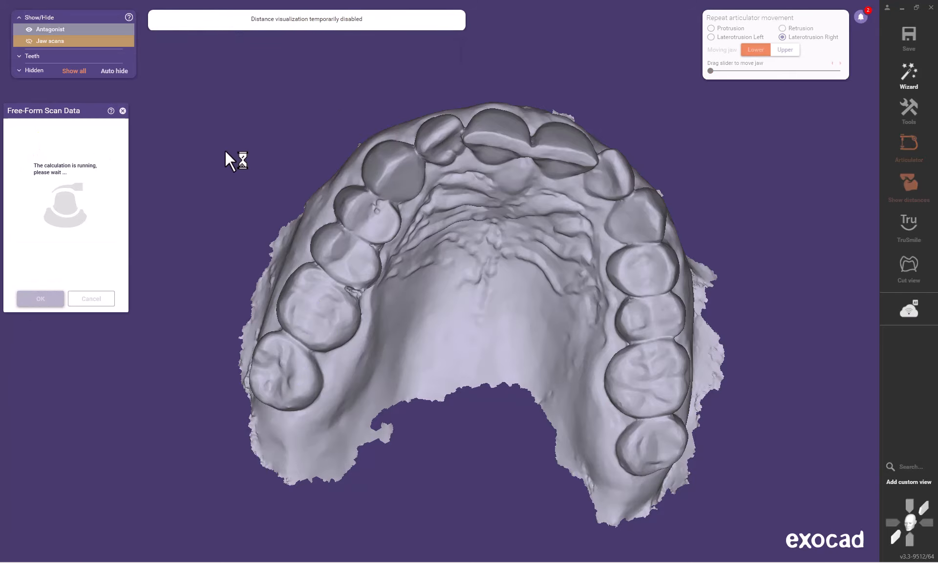
# Step: Free-form the antagonist scan, shown without the jaw scans, with the smallest Add/Remove brush, reducing the marked contacts on its two rear molars
pyautogui.rightClick(231, 132)
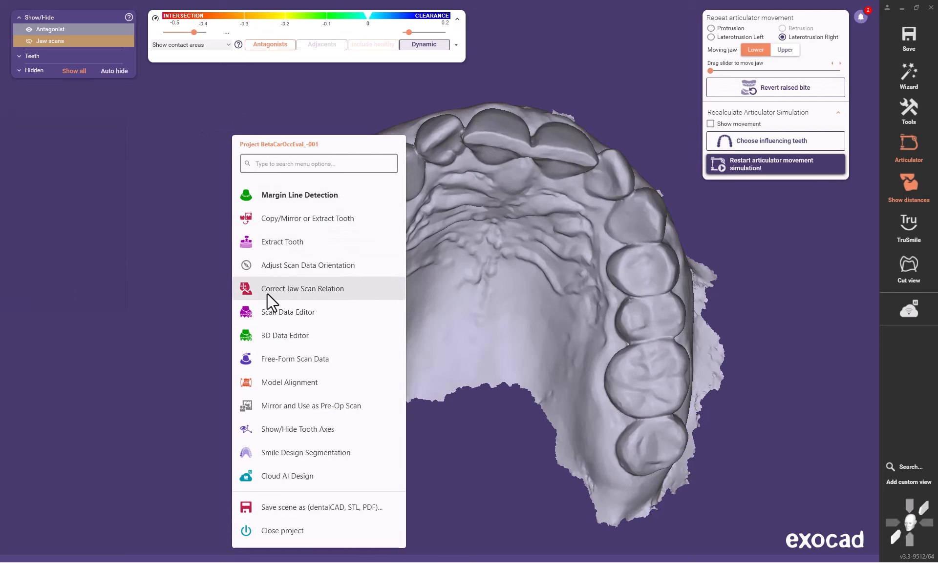
pyautogui.click(274, 357)
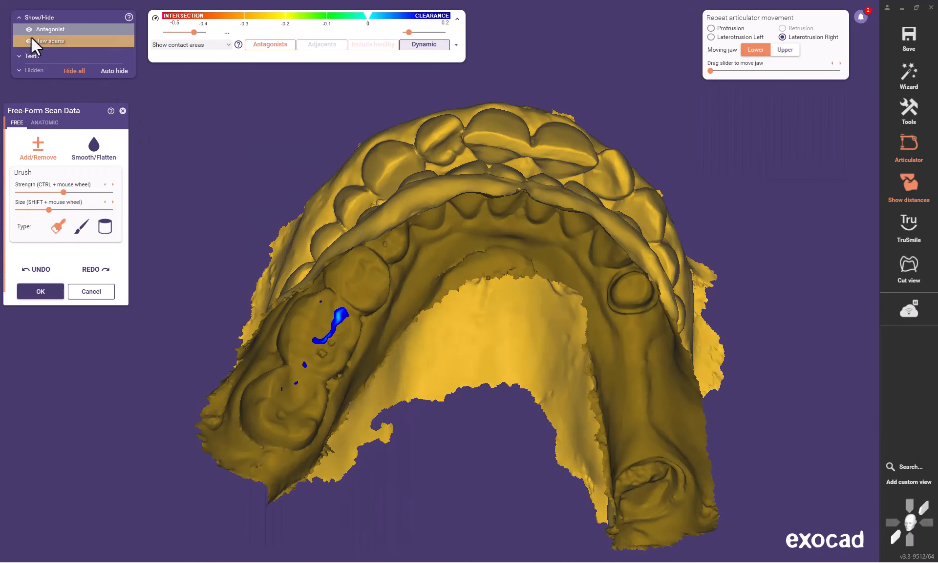
pyautogui.click(30, 30)
pyautogui.click(31, 30)
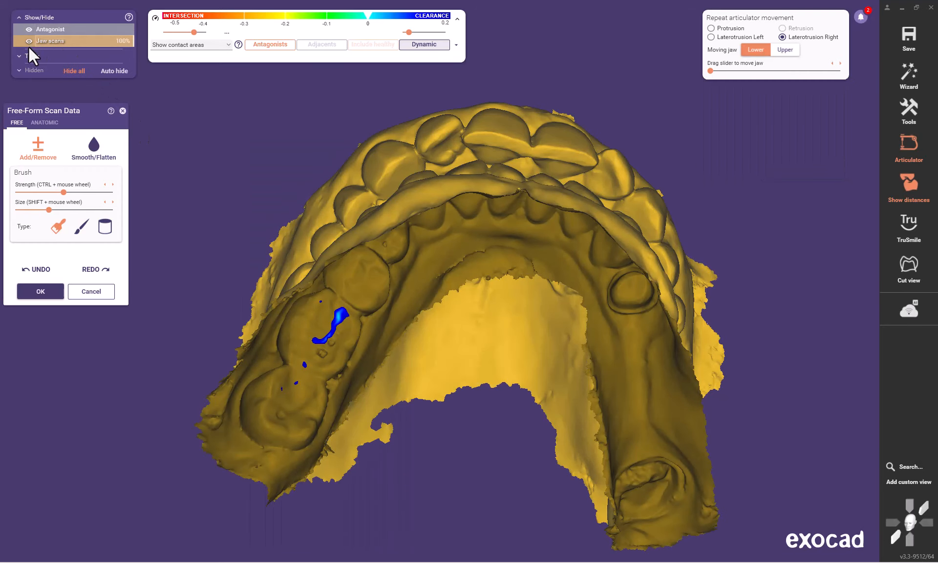
pyautogui.click(28, 42)
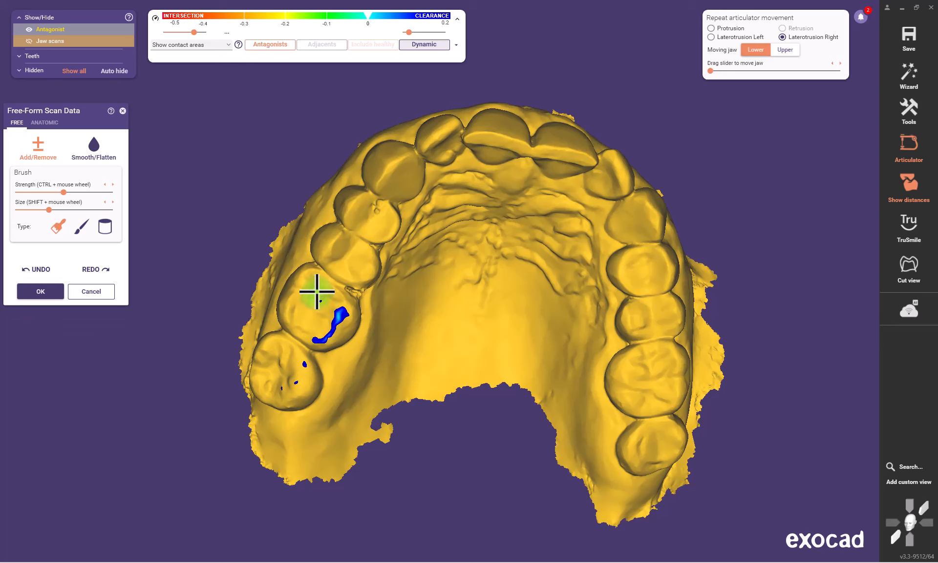
pyautogui.keyDown('shift'); pyautogui.scroll(-5, 318, 291); pyautogui.keyUp('shift')
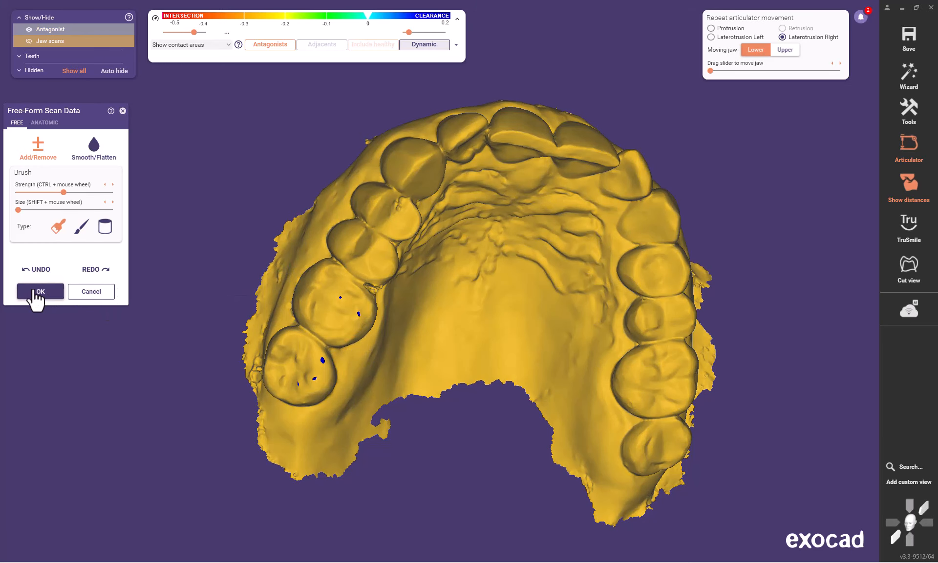
# Step: Show the jaw scans instead of the antagonist to check the lower chewing surfaces, and accept the antagonist's free-form edit
pyautogui.click(29, 29)
pyautogui.click(29, 41)
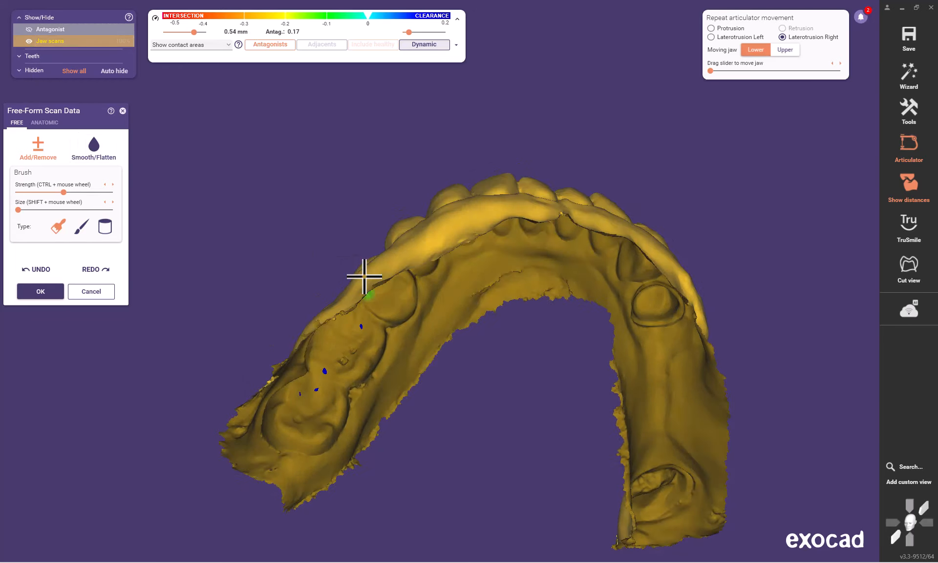
pyautogui.moveTo(363, 276); pyautogui.dragTo(286, 529, button='right')
pyautogui.moveTo(404, 345); pyautogui.dragTo(268, 278, button='right')
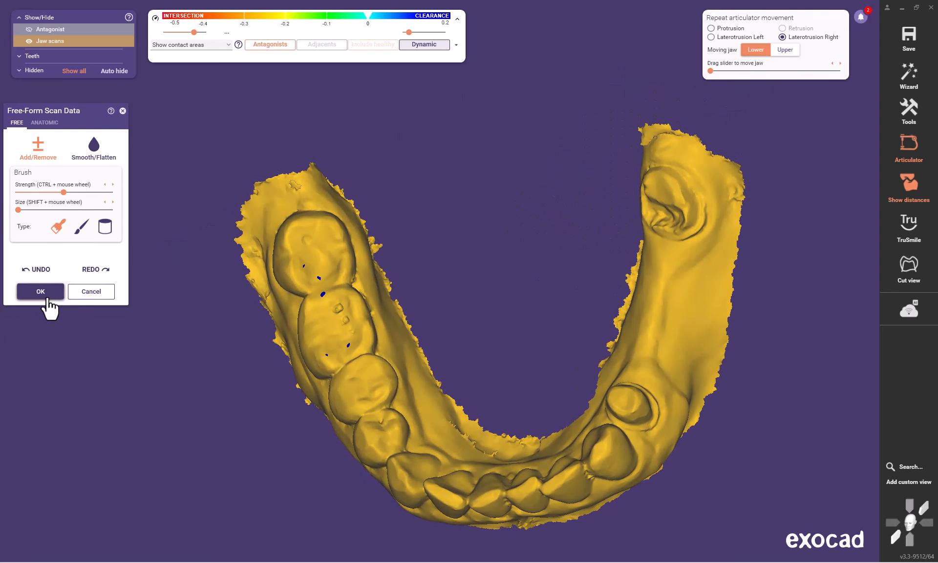
pyautogui.click(48, 300)
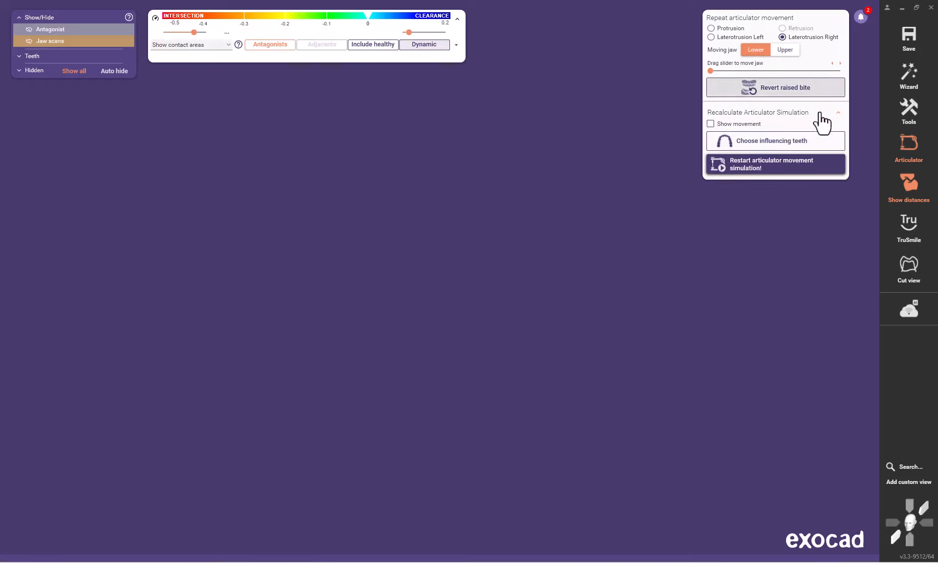
# Step: Restart the articulator movement simulation and display only the antagonist, seen onto its chewing surfaces
pyautogui.click(817, 166)
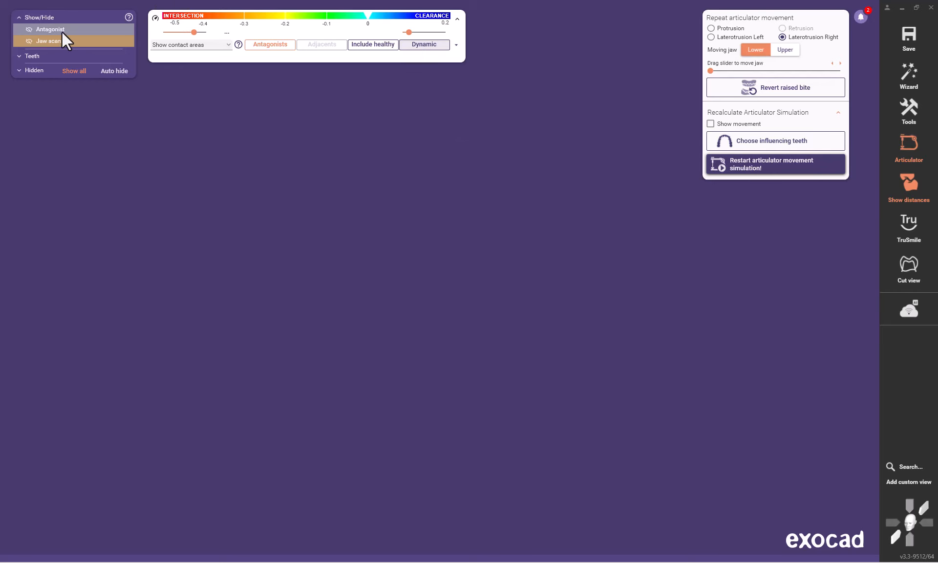
pyautogui.click(29, 29)
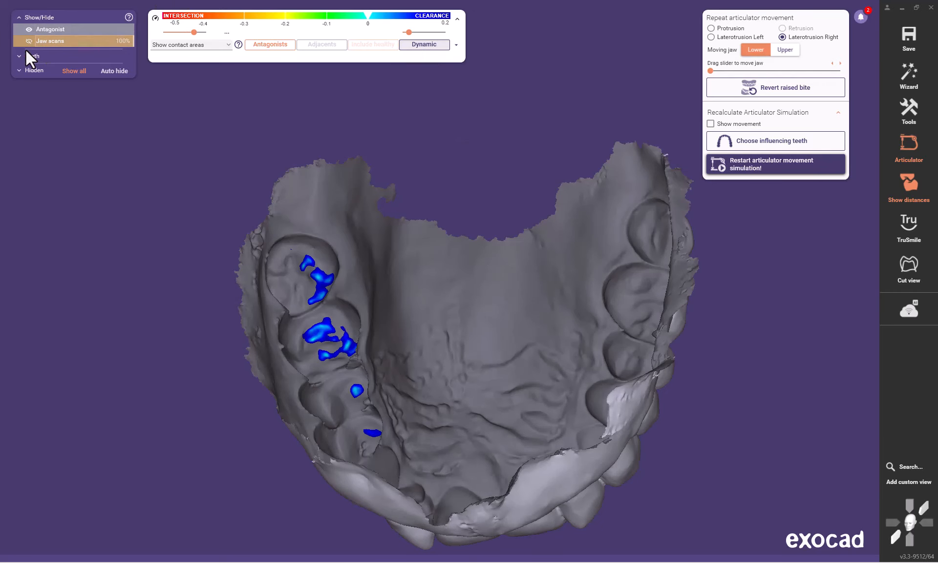
pyautogui.moveTo(365, 327); pyautogui.dragTo(379, 341, button='right')
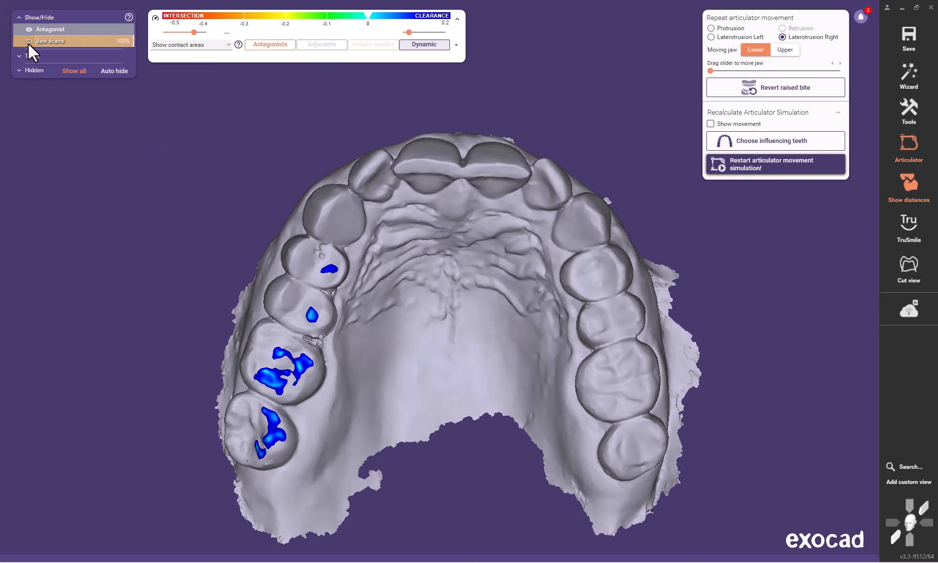
# Step: Show the jaw scans together with the antagonist to inspect how both jaws meet, and hide the jaw scans again
pyautogui.click(29, 41)
pyautogui.moveTo(53, 113); pyautogui.dragTo(408, 379, button='right')
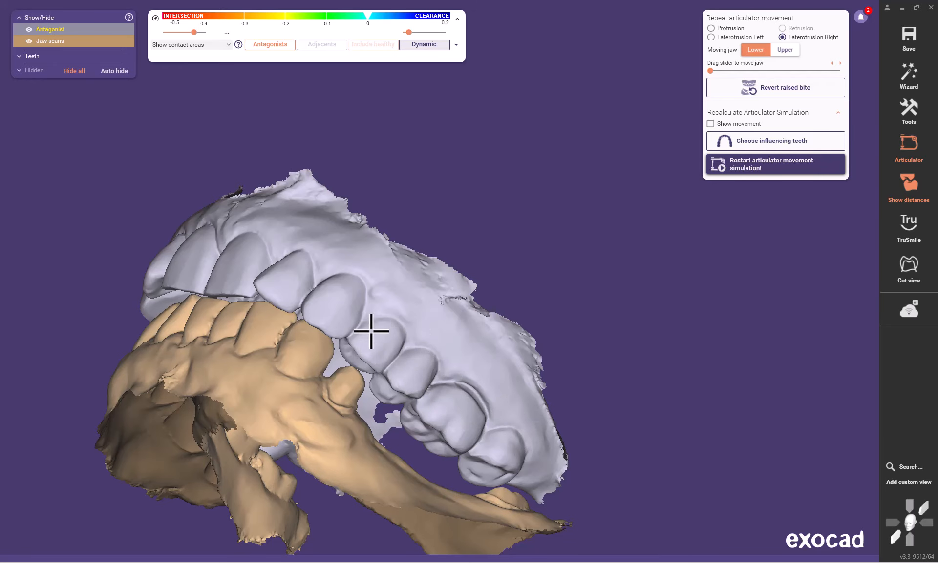
pyautogui.moveTo(274, 355); pyautogui.dragTo(173, 223, button='right')
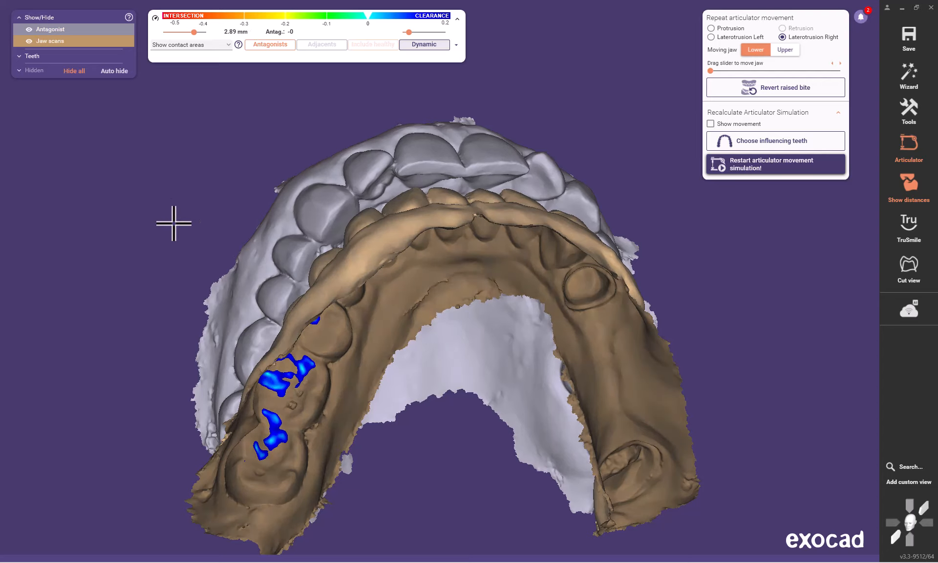
pyautogui.click(29, 42)
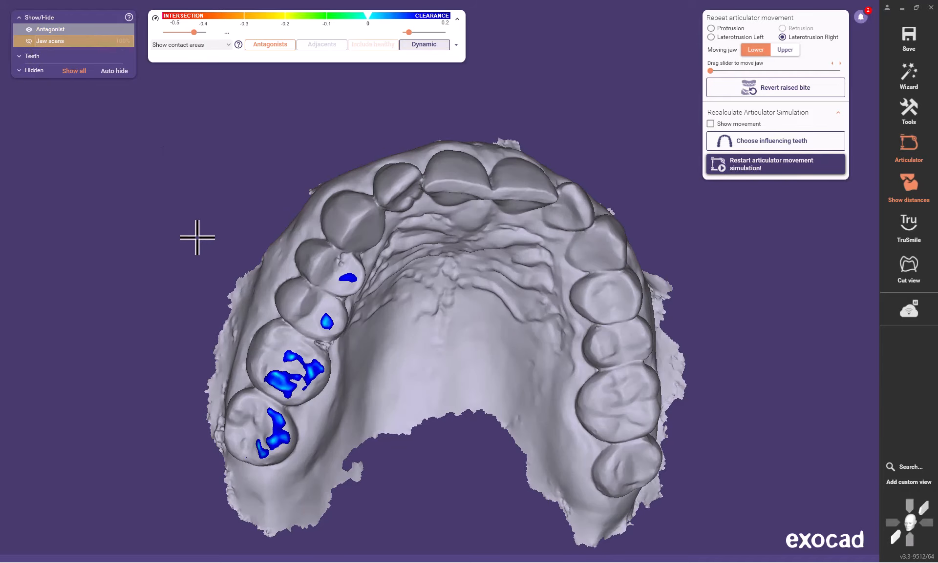
pyautogui.moveTo(323, 306); pyautogui.dragTo(315, 300, button='right')
# Step: Free-form the antagonist without the jaw scans, removing the marked contacts on its two premolars with the smallest Add/Remove brush
pyautogui.rightClick(159, 183)
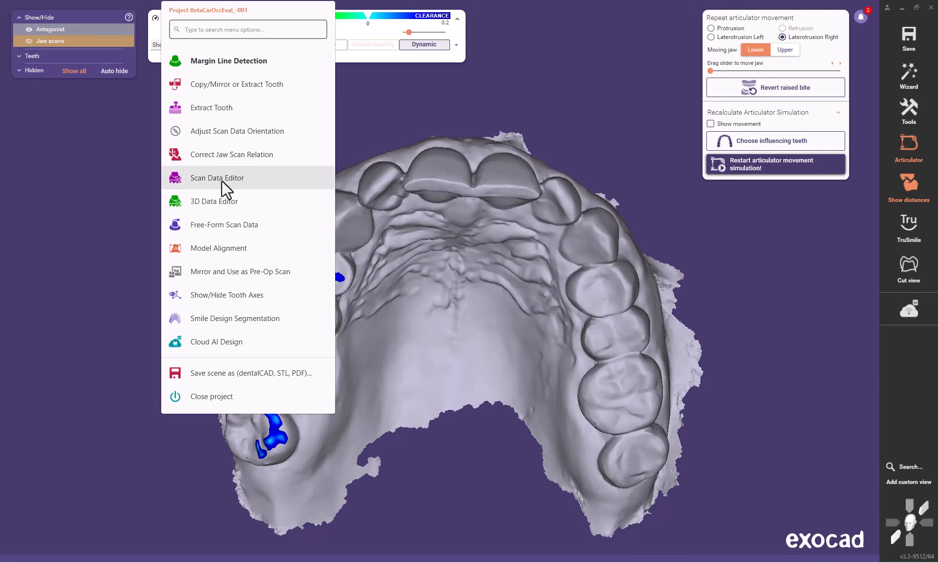
pyautogui.click(220, 226)
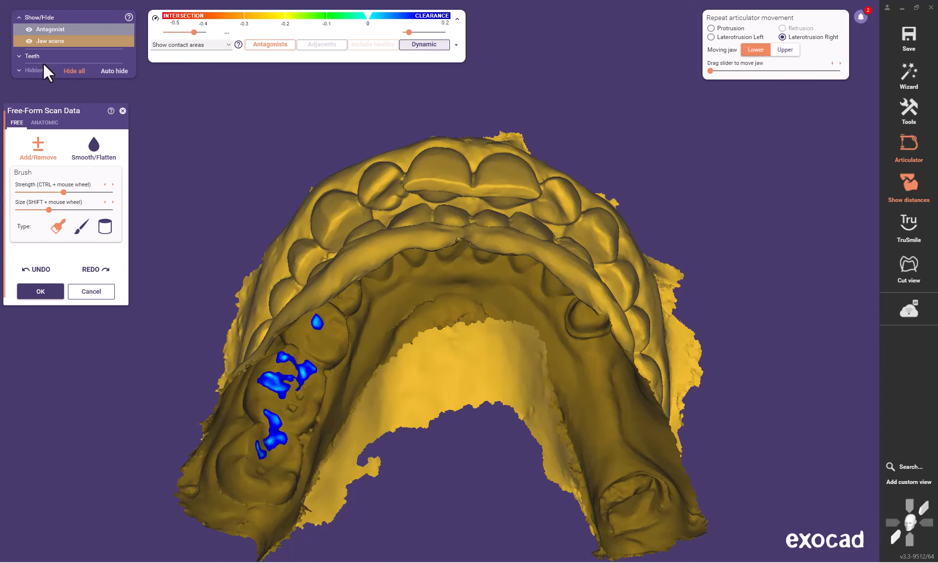
pyautogui.click(29, 42)
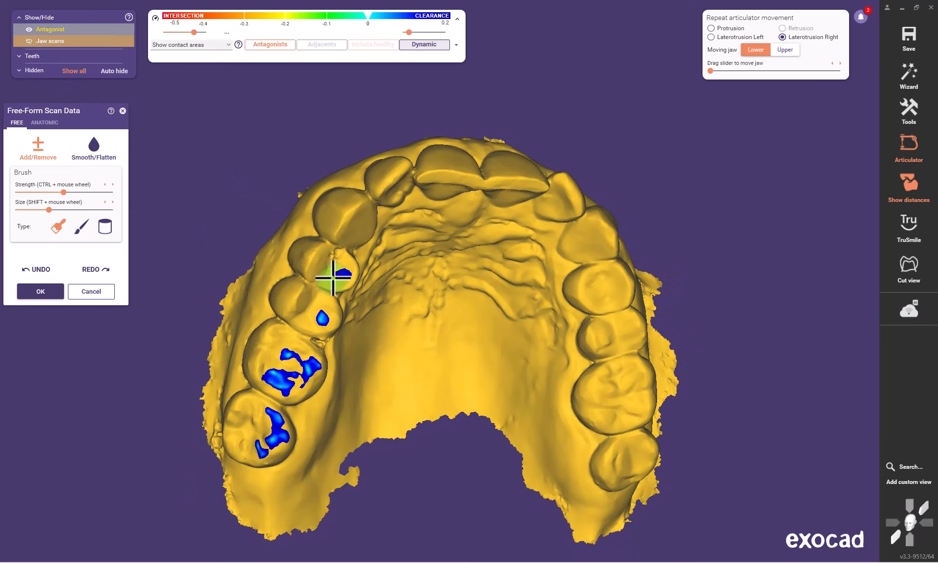
pyautogui.keyDown('shift'); pyautogui.scroll(-5, 333, 278); pyautogui.keyUp('shift')
pyautogui.moveTo(332, 274); pyautogui.dragTo(342, 266)
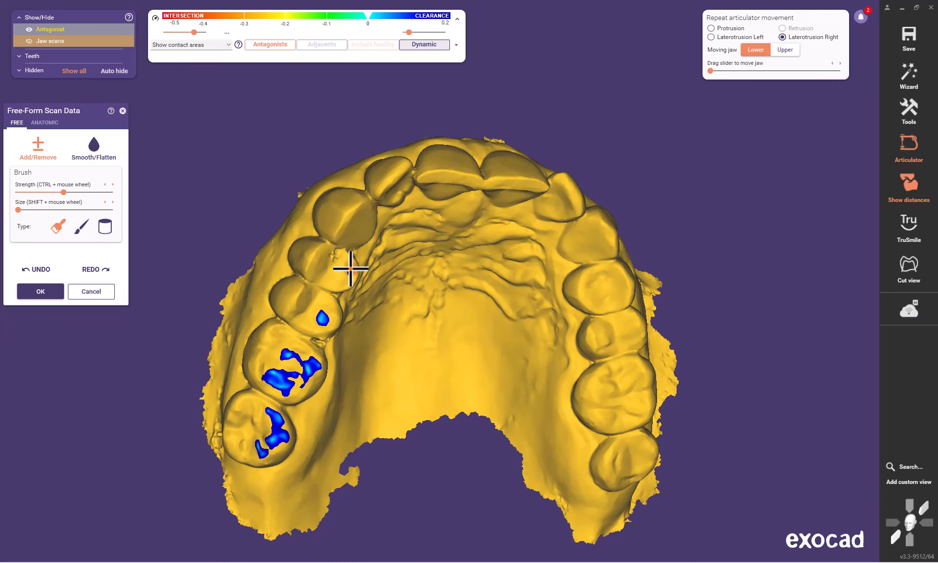
pyautogui.moveTo(356, 268); pyautogui.dragTo(349, 275)
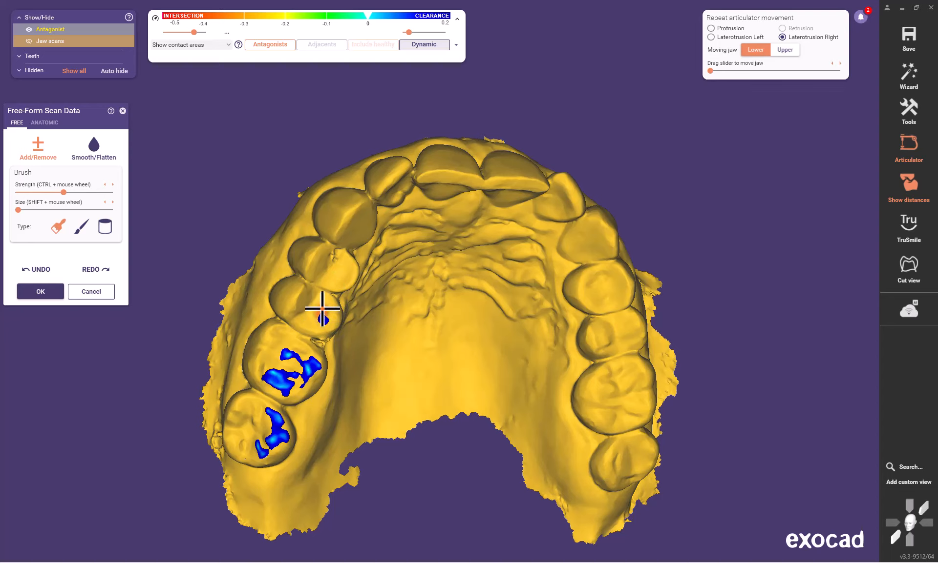
pyautogui.moveTo(323, 309); pyautogui.dragTo(320, 318)
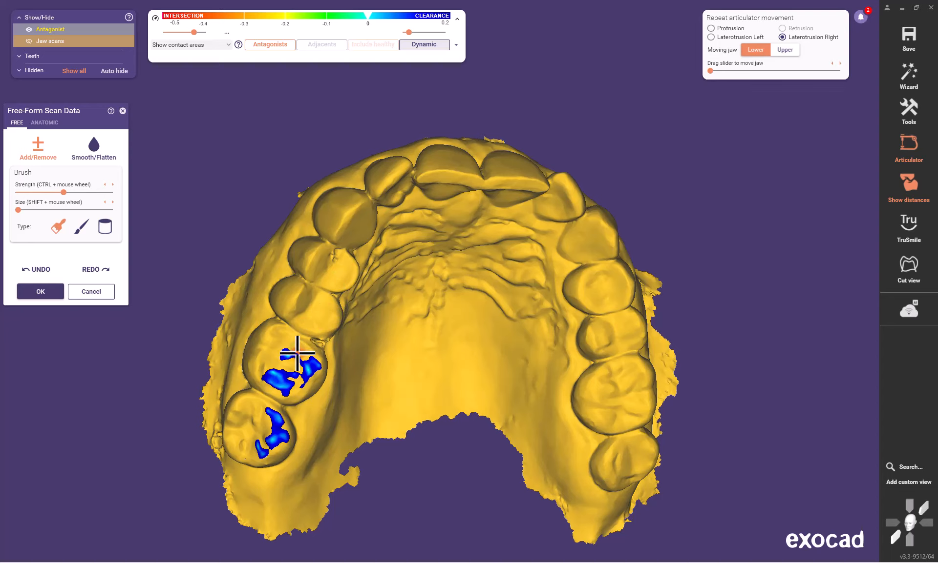
# Step: Reduce the marked contact areas on the antagonist's first molar with the Add/Remove brush
pyautogui.moveTo(297, 353)
pyautogui.mouseDown()
pyautogui.moveTo(307, 373)
pyautogui.moveTo(309, 358)
pyautogui.moveTo(309, 382)
pyautogui.mouseUp()
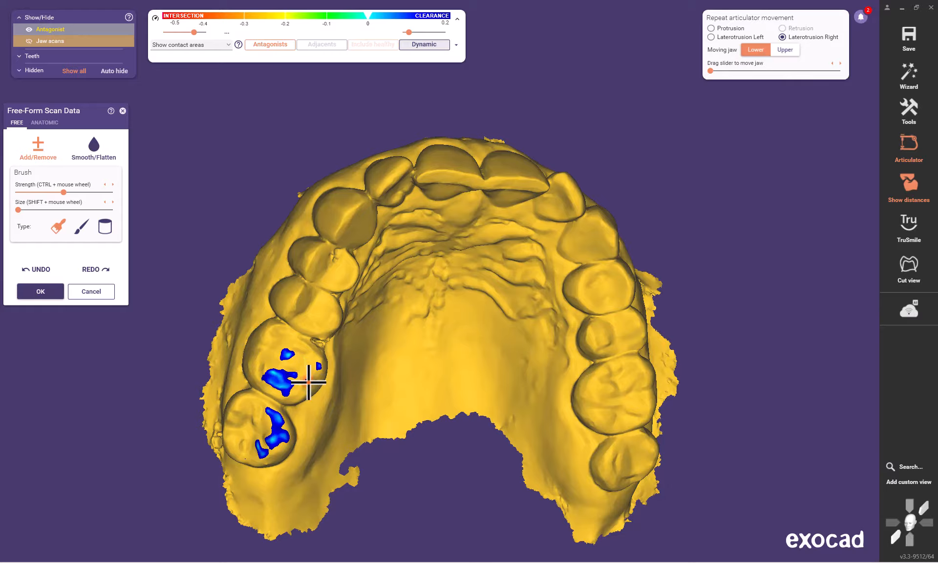
pyautogui.moveTo(311, 315)
pyautogui.mouseDown(button='right')
pyautogui.moveTo(304, 300)
pyautogui.moveTo(303, 308)
pyautogui.mouseUp(button='right')
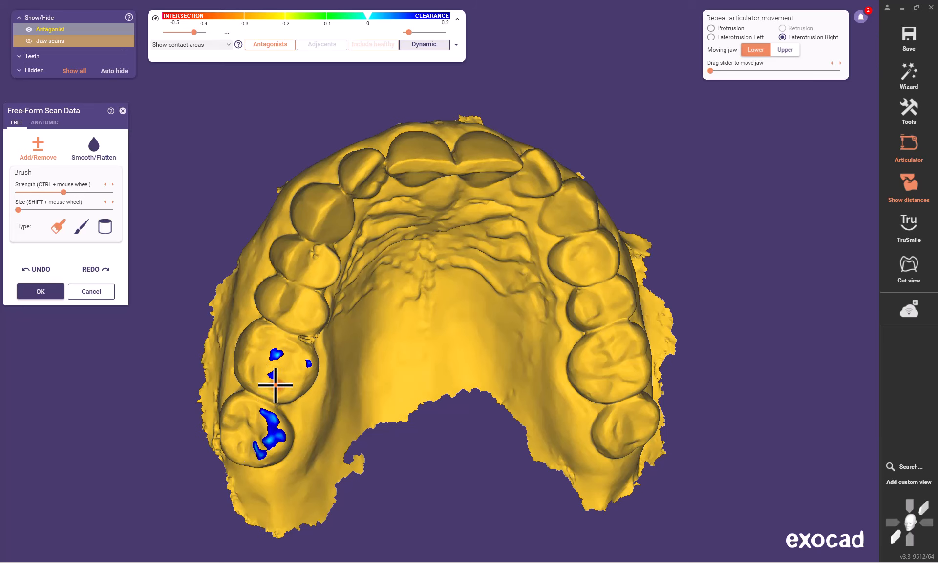
pyautogui.moveTo(276, 347)
pyautogui.mouseDown(button='right')
pyautogui.moveTo(289, 278)
pyautogui.moveTo(282, 364)
pyautogui.mouseUp(button='right')
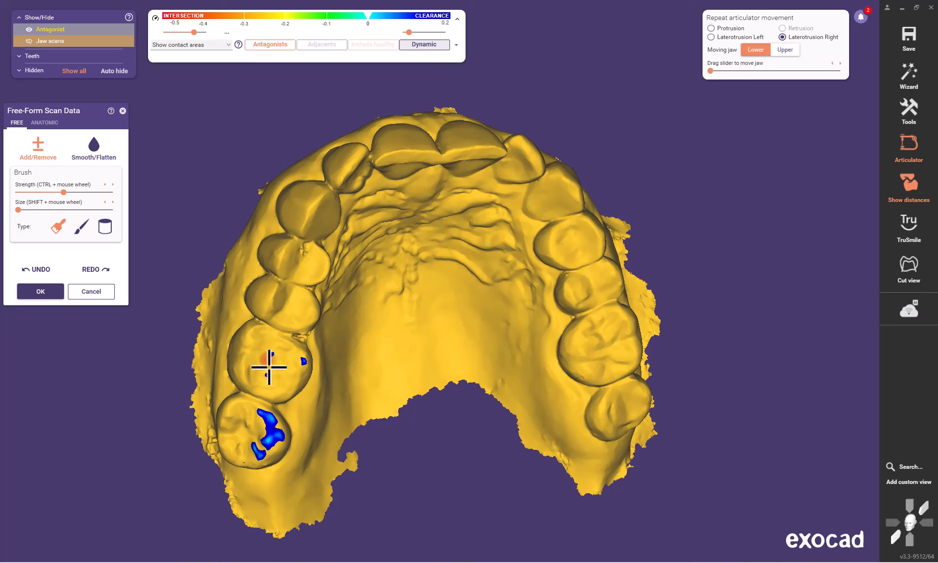
# Step: Reduce the marked contacts on the antagonist's rearmost molar with the Add/Remove brush and accept the free-form edit
pyautogui.moveTo(310, 365); pyautogui.dragTo(324, 341, button='right')
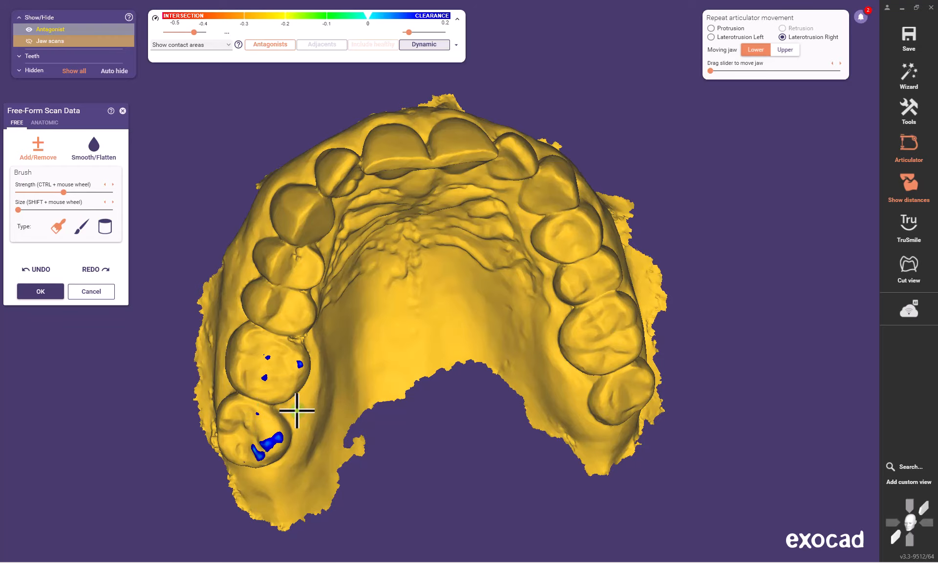
pyautogui.moveTo(297, 411); pyautogui.dragTo(259, 411, button='right')
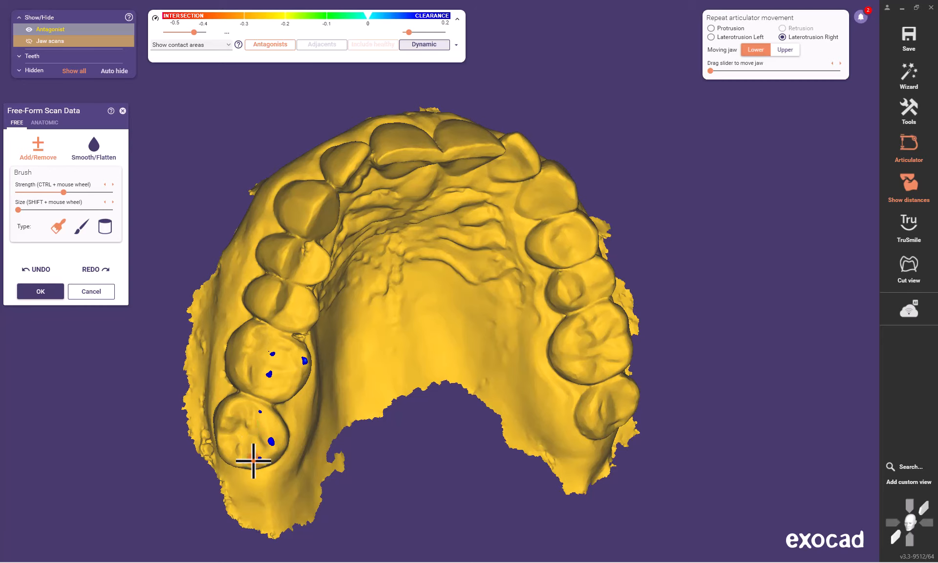
pyautogui.moveTo(254, 461)
pyautogui.mouseDown(button='right')
pyautogui.moveTo(259, 409)
pyautogui.moveTo(256, 463)
pyautogui.mouseUp(button='right')
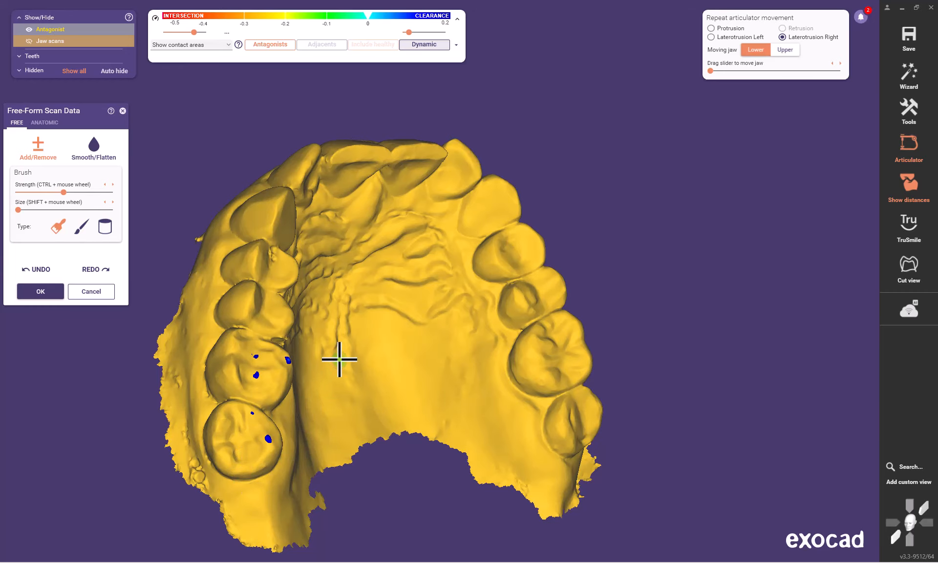
pyautogui.moveTo(339, 358); pyautogui.dragTo(341, 370, button='right')
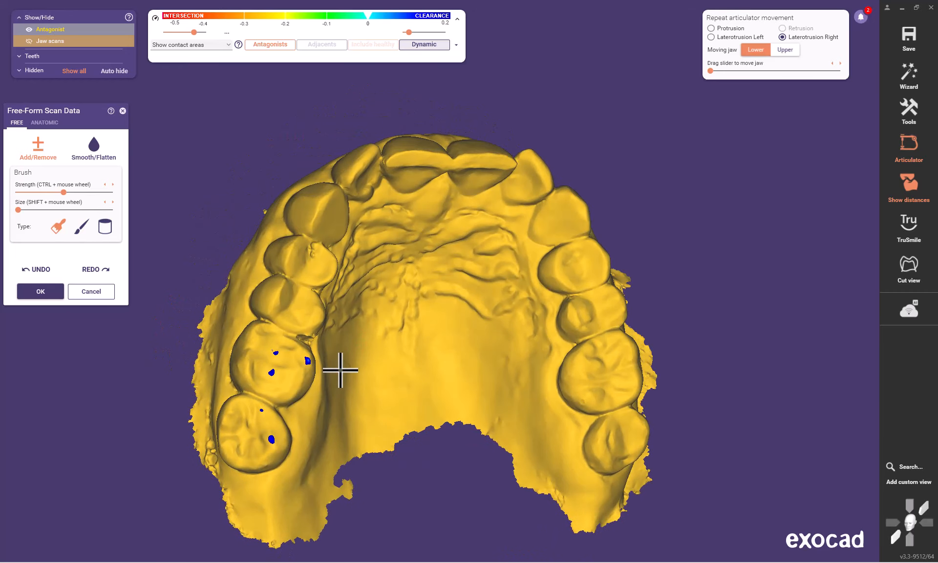
pyautogui.moveTo(359, 432); pyautogui.dragTo(359, 436, button='right')
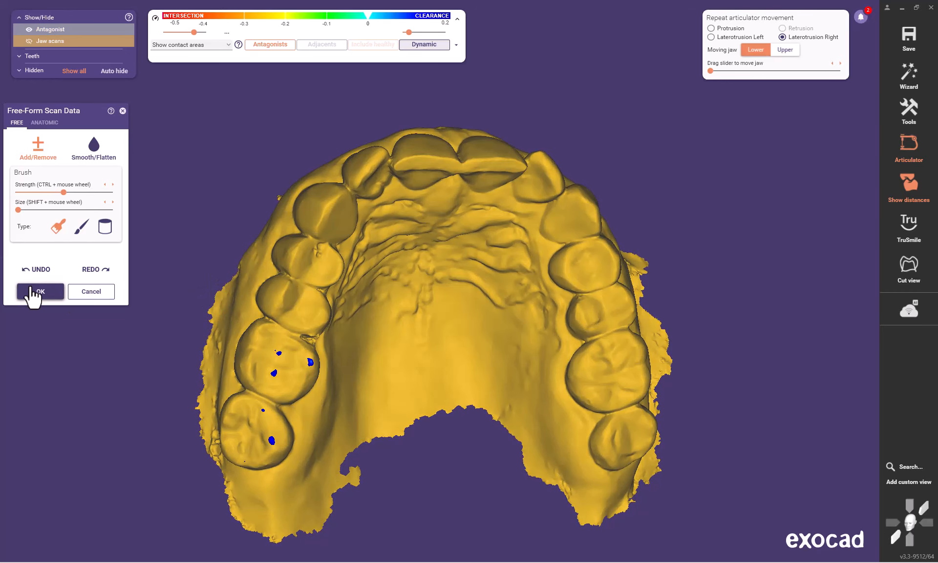
pyautogui.click(32, 291)
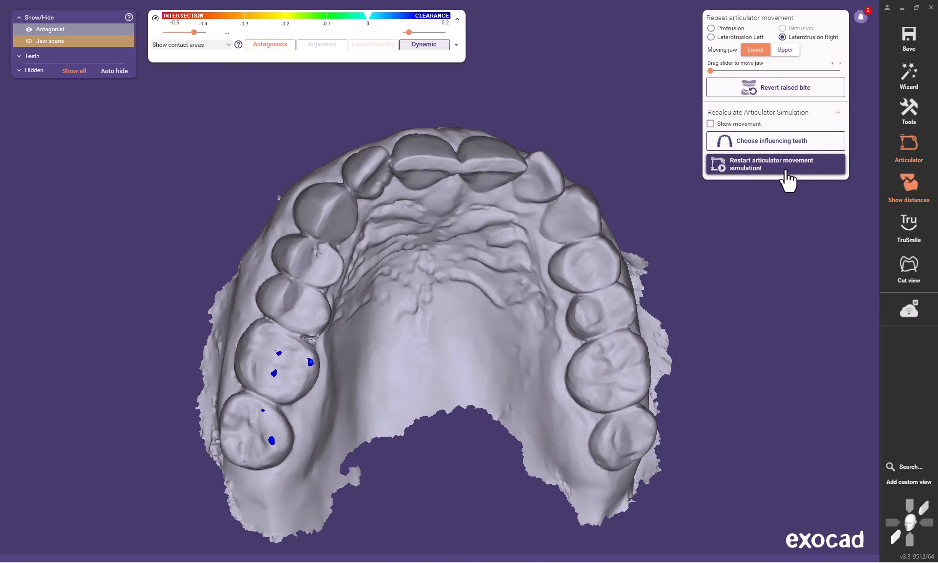
# Step: Restart the articulator movement simulation and display only the jaw scans, turned onto the lower chewing surfaces
pyautogui.click(784, 168)
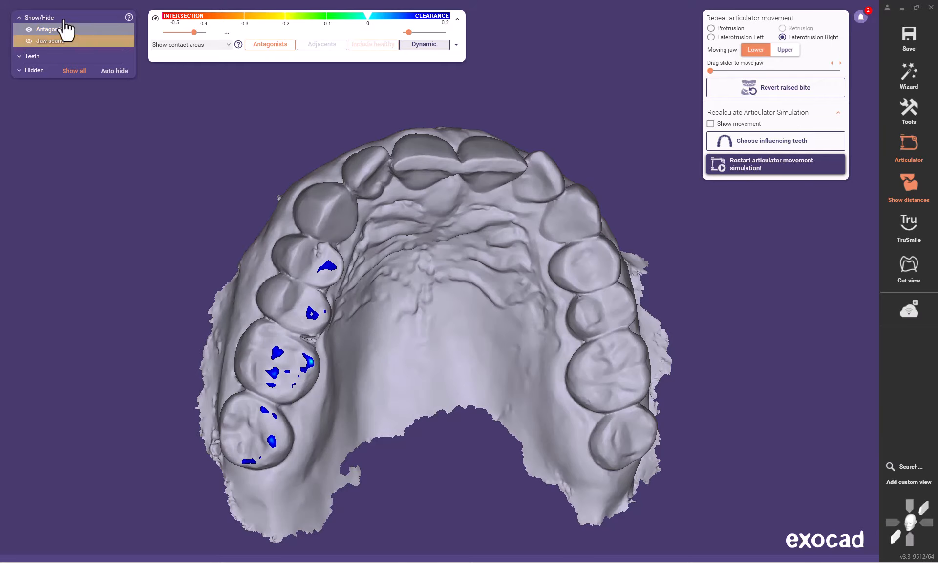
pyautogui.click(29, 41)
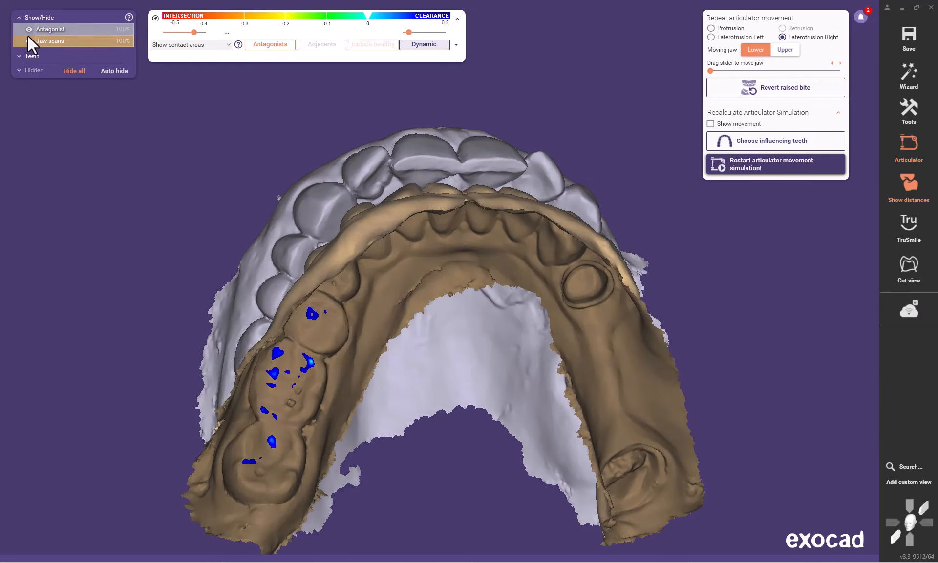
pyautogui.click(28, 29)
pyautogui.moveTo(325, 210); pyautogui.dragTo(295, 523, button='right')
pyautogui.moveTo(339, 215)
pyautogui.mouseDown(button='right')
pyautogui.moveTo(335, 226)
pyautogui.moveTo(253, 261)
pyautogui.mouseUp(button='right')
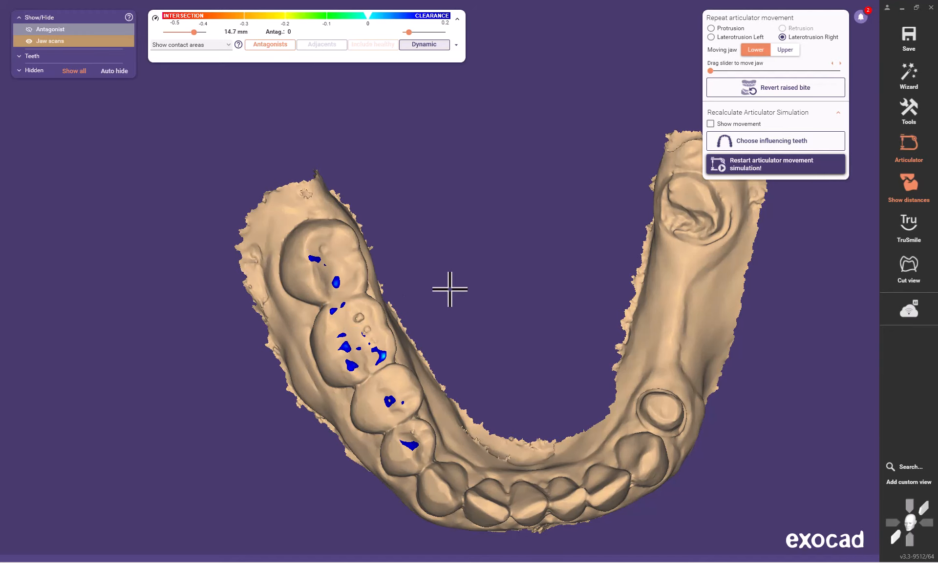
pyautogui.moveTo(408, 235); pyautogui.dragTo(405, 244, button='right')
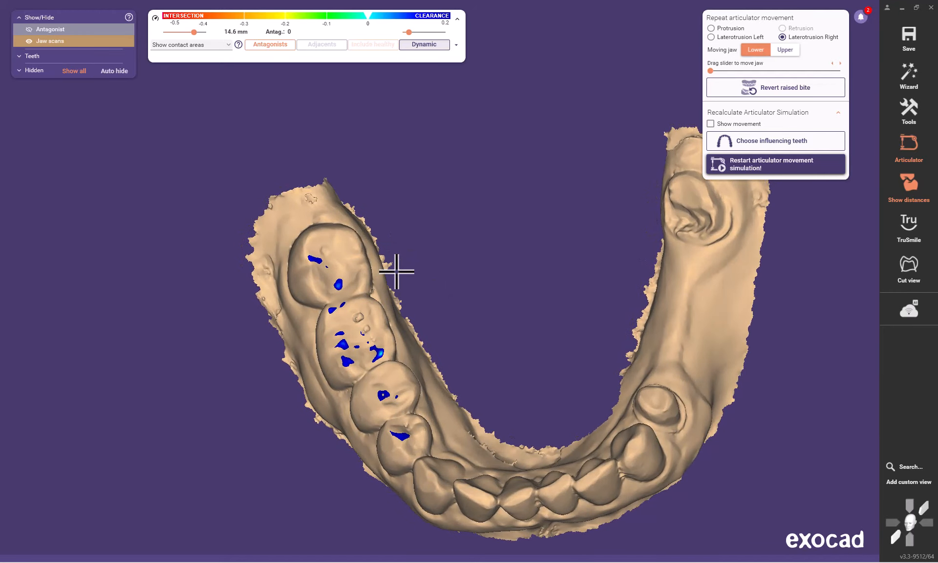
# Step: Free-form the jaw scans with the antagonist hidden, reducing the marked contacts on the lower premolars and molars with the smallest Add/Remove brush
pyautogui.rightClick(197, 176)
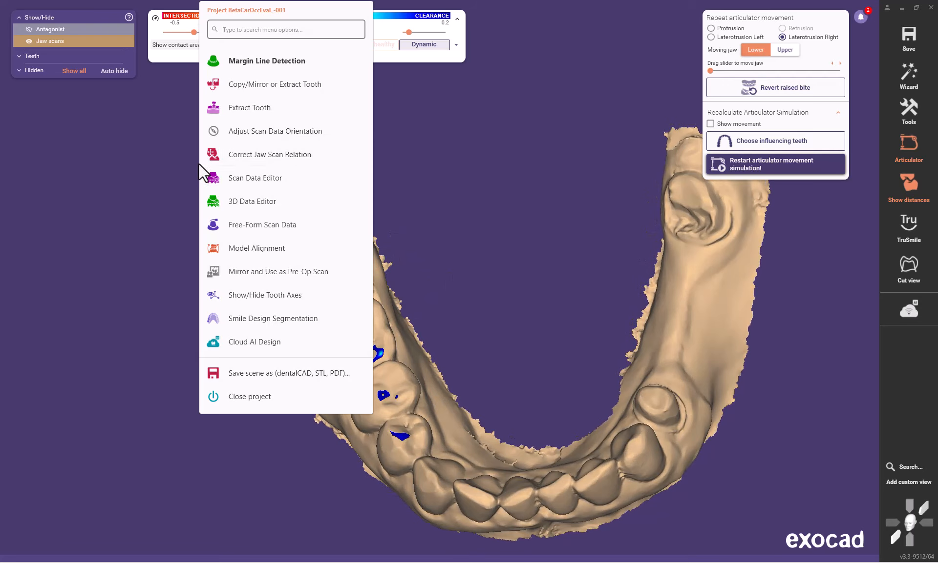
pyautogui.click(259, 225)
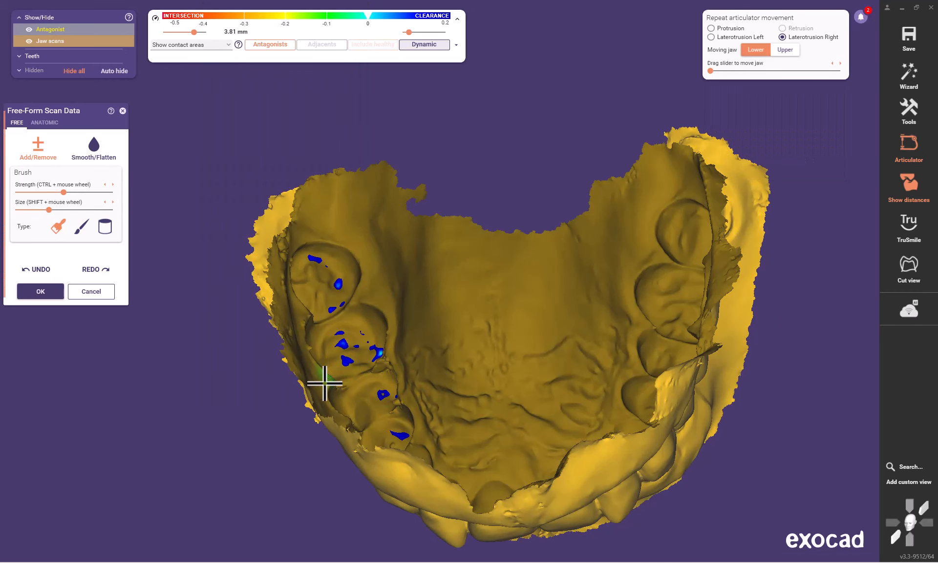
pyautogui.click(27, 29)
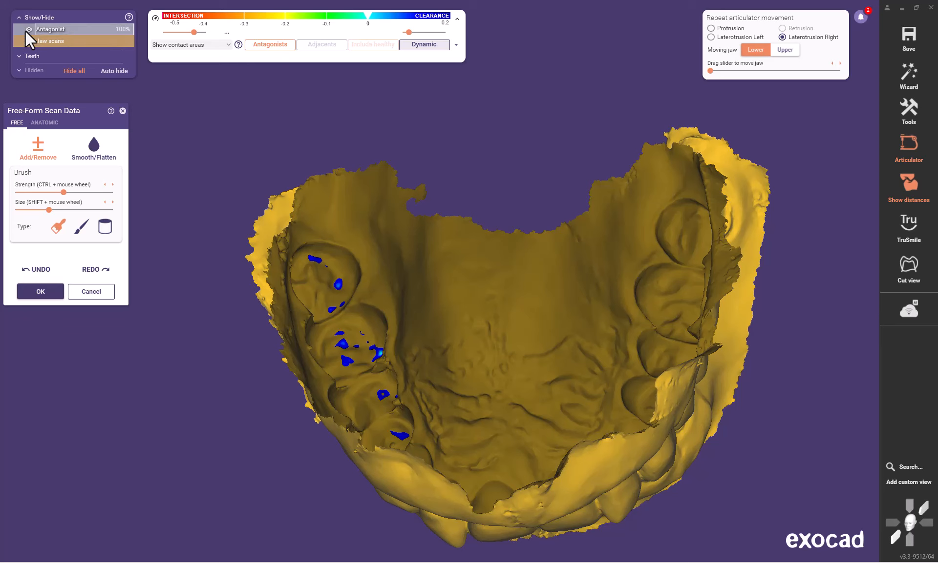
pyautogui.keyDown('shift'); pyautogui.scroll(-5, 402, 363); pyautogui.keyUp('shift')
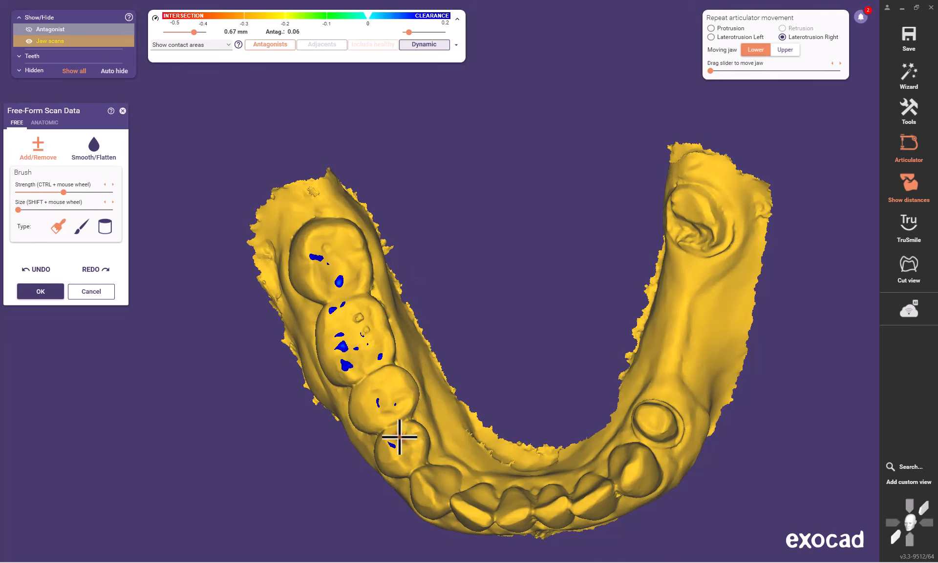
pyautogui.keyDown('shift'); pyautogui.moveTo(327, 260); pyautogui.dragTo(312, 247); pyautogui.keyUp('shift')
pyautogui.moveTo(390, 217); pyautogui.dragTo(387, 226, button='right')
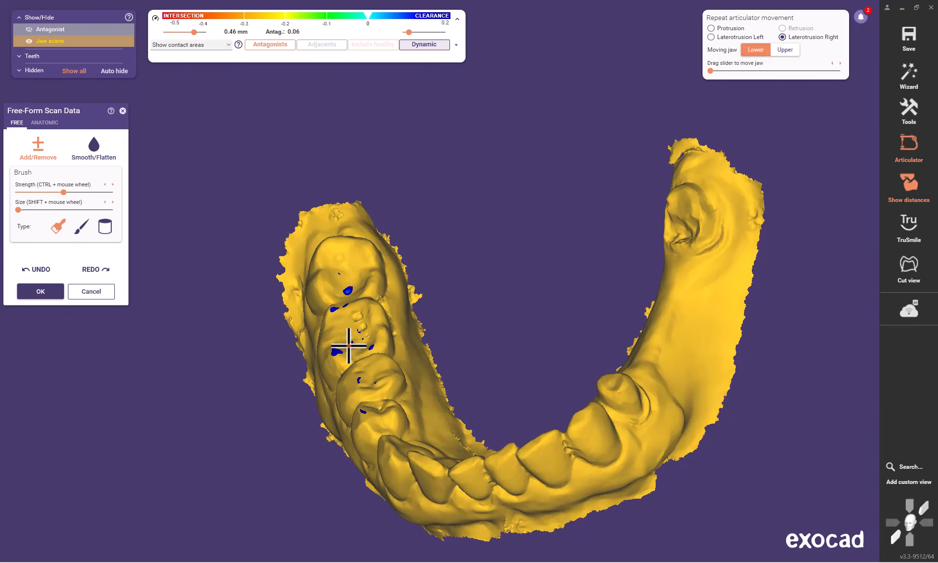
pyautogui.moveTo(423, 222); pyautogui.dragTo(424, 294, button='right')
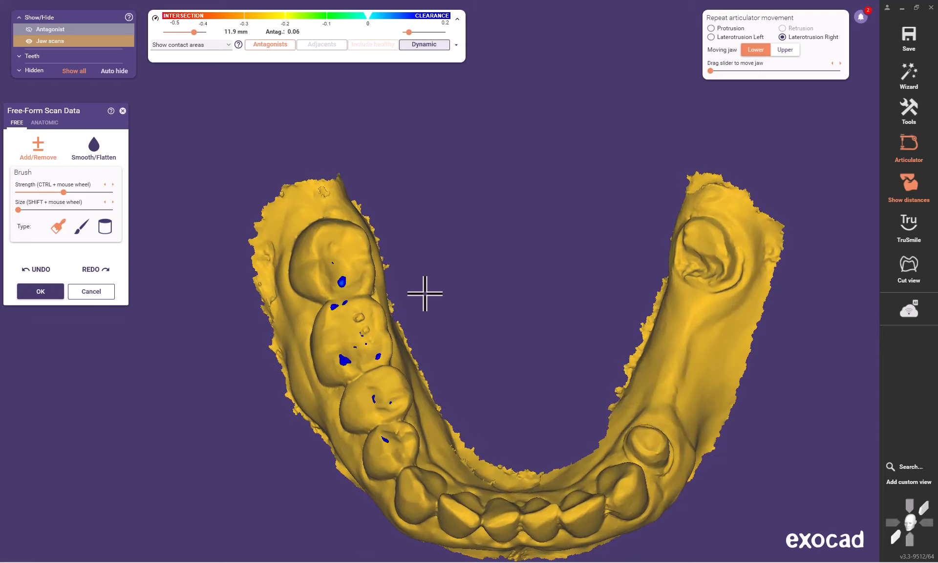
# Step: Display only the antagonist, reduce the marked contacts on its first and rearmost molars, and accept the free-form edit
pyautogui.click(30, 30)
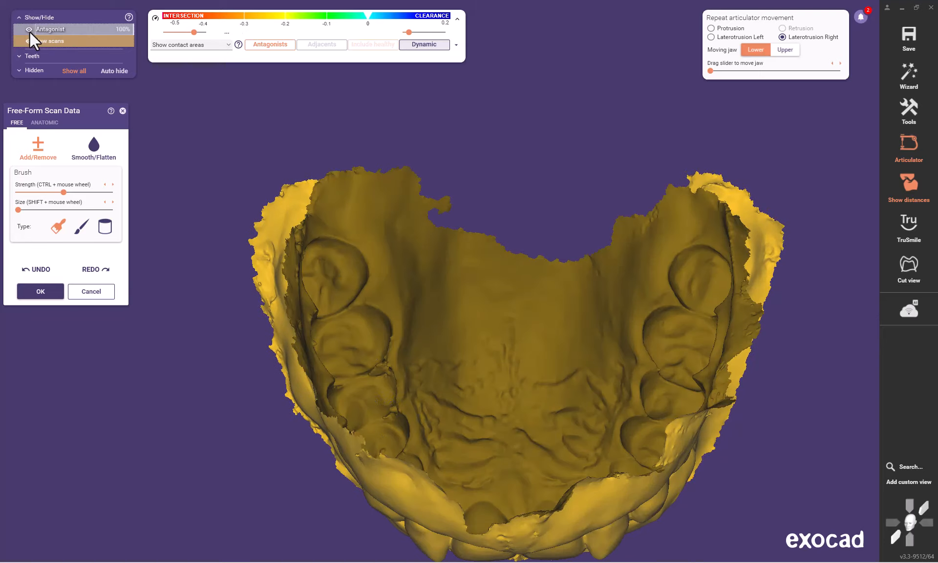
pyautogui.click(29, 42)
pyautogui.moveTo(365, 298); pyautogui.dragTo(378, 404, button='right')
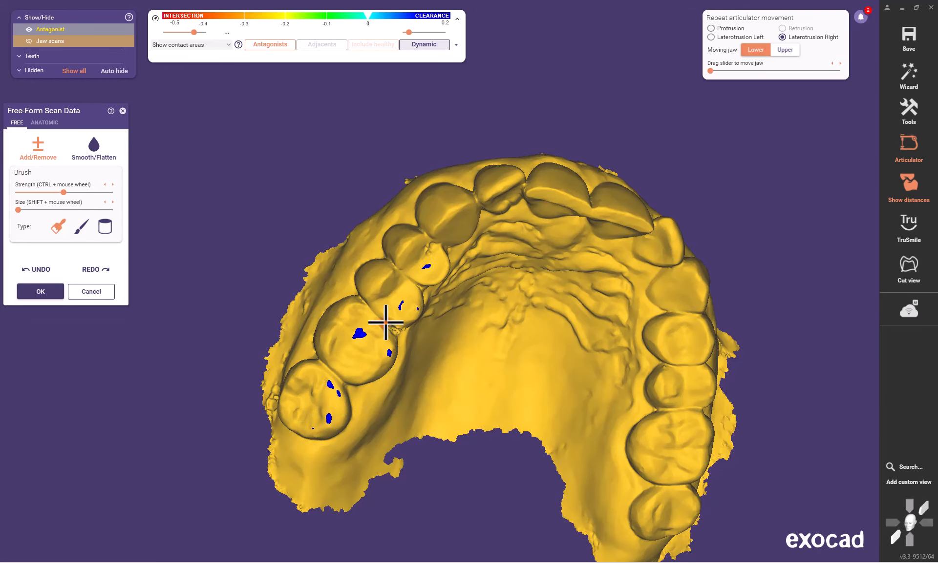
pyautogui.moveTo(470, 308); pyautogui.dragTo(469, 303, button='right')
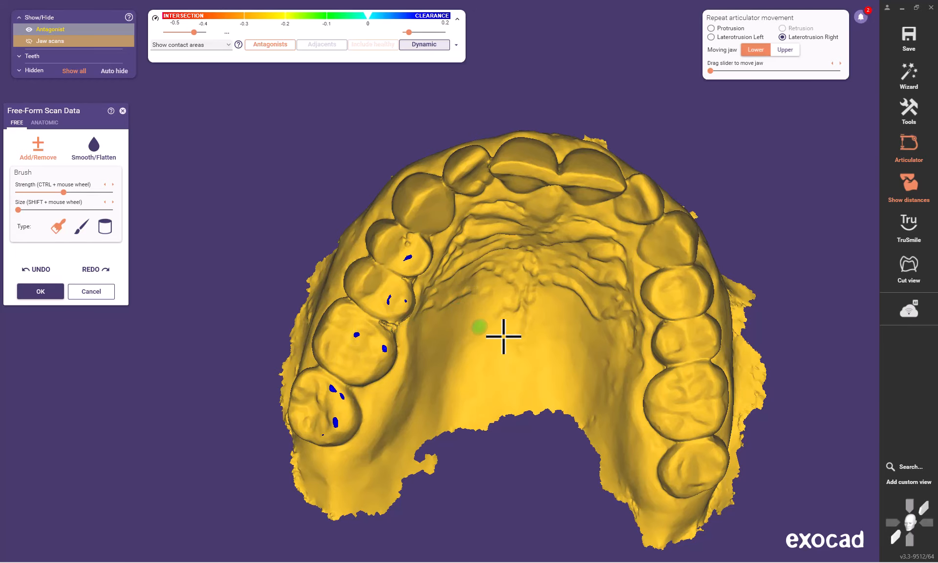
pyautogui.moveTo(504, 335); pyautogui.dragTo(402, 389, button='right')
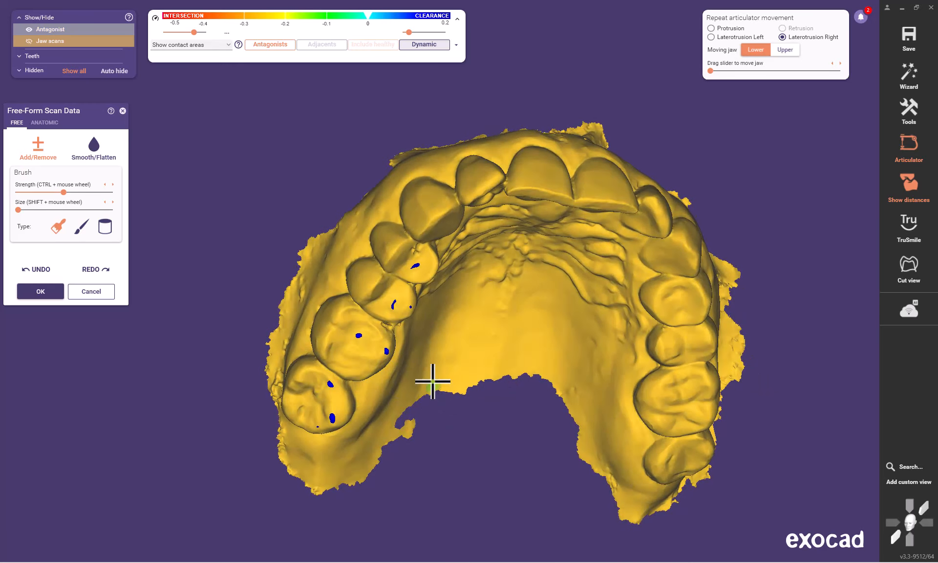
pyautogui.scroll(3, 431, 381)
pyautogui.moveTo(434, 384); pyautogui.dragTo(208, 274, button='right')
pyautogui.click(39, 295)
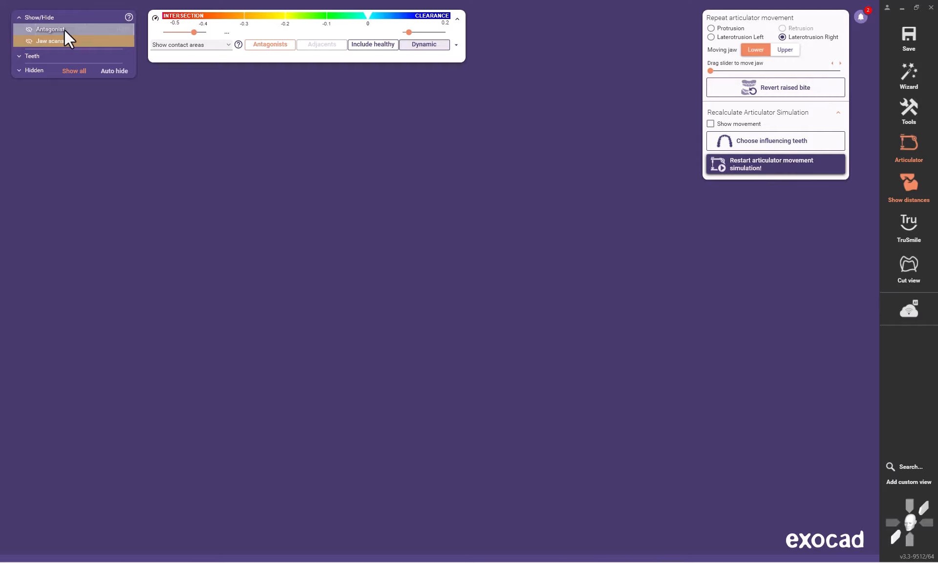
# Step: Show both jaws, restart the articulator movement simulation, and display only the antagonist's chewing surfaces
pyautogui.click(30, 31)
pyautogui.click(28, 40)
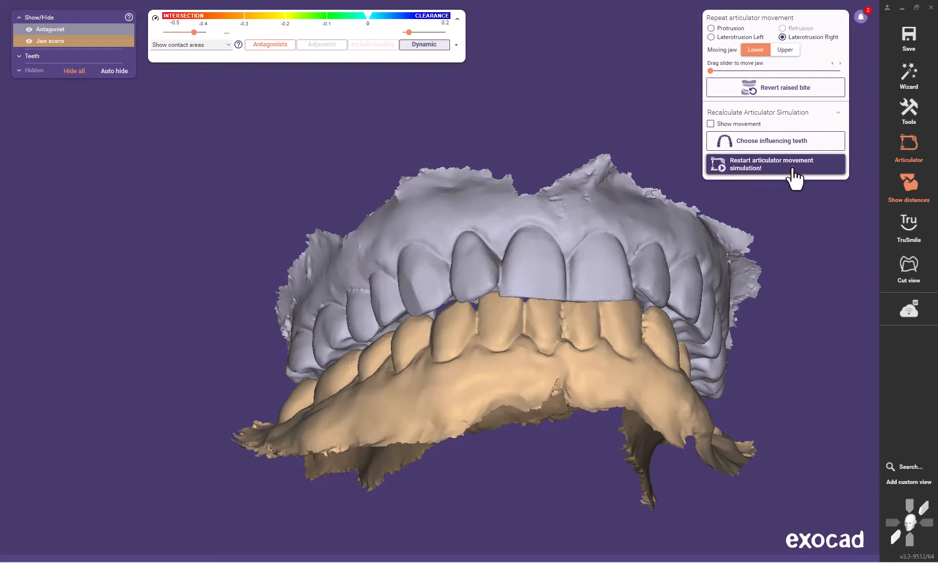
pyautogui.click(792, 170)
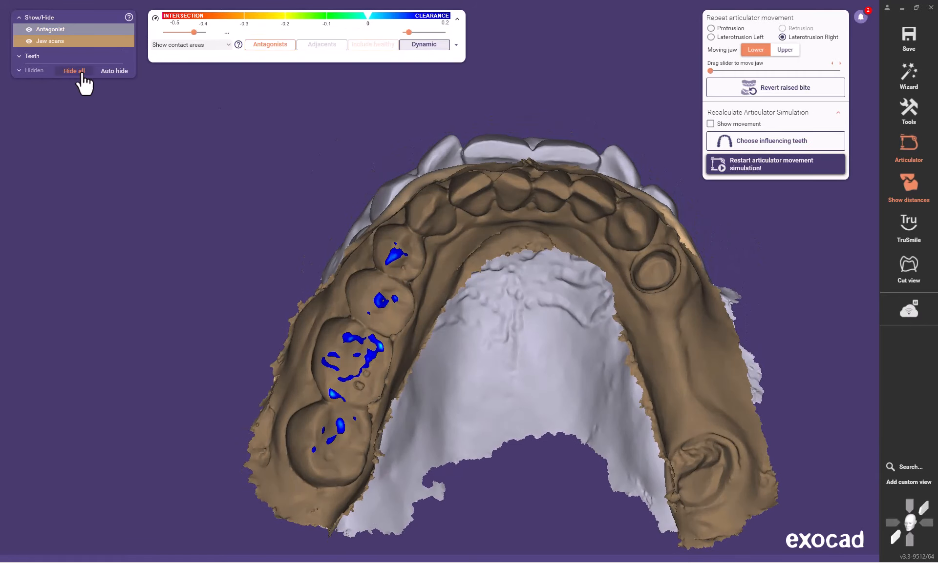
pyautogui.click(28, 45)
pyautogui.moveTo(184, 153); pyautogui.dragTo(129, 143, button='middle')
pyautogui.moveTo(153, 211); pyautogui.dragTo(152, 213, button='right')
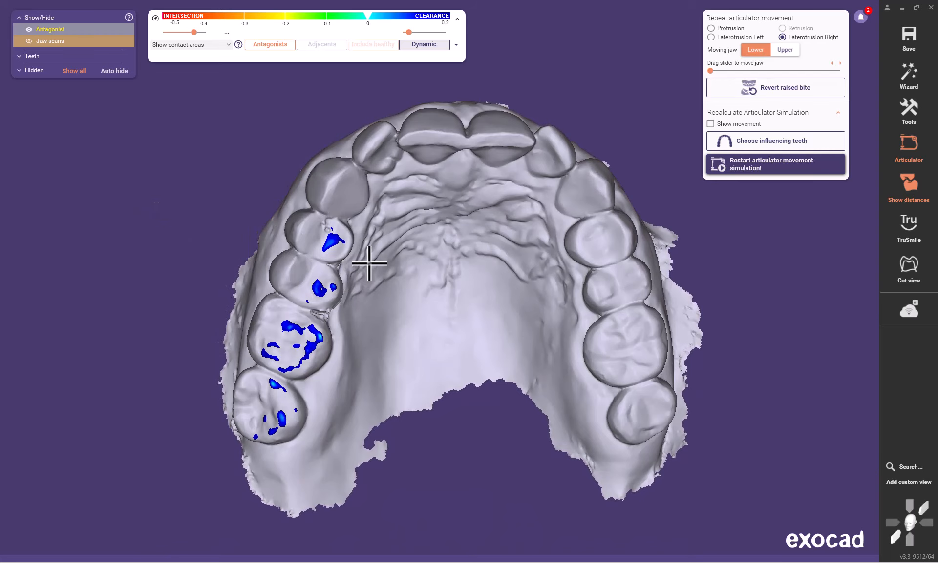
# Step: Free-form the antagonist's premolars and first molar with the smallest Add/Remove brush, lowering its strength to reduce the marked contacts
pyautogui.rightClick(204, 141)
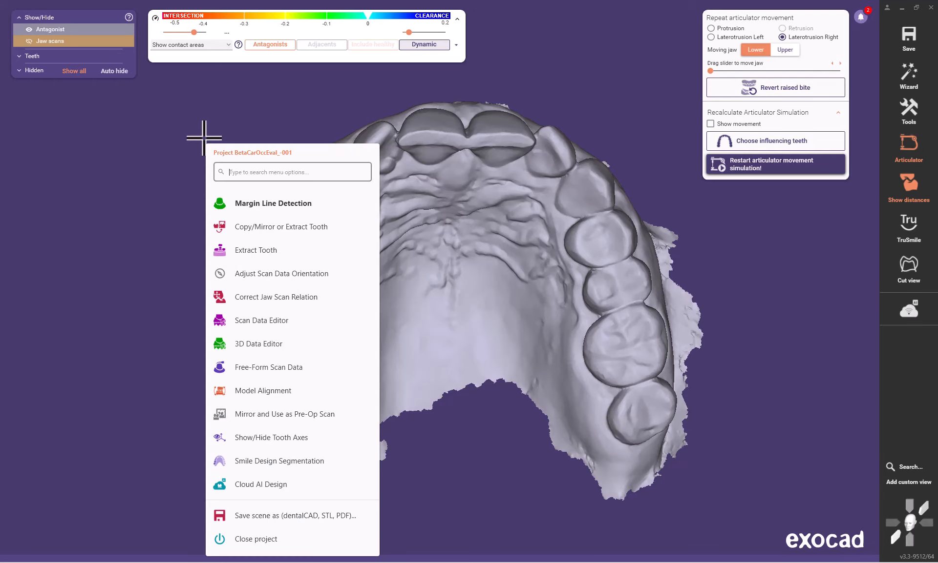
pyautogui.click(257, 368)
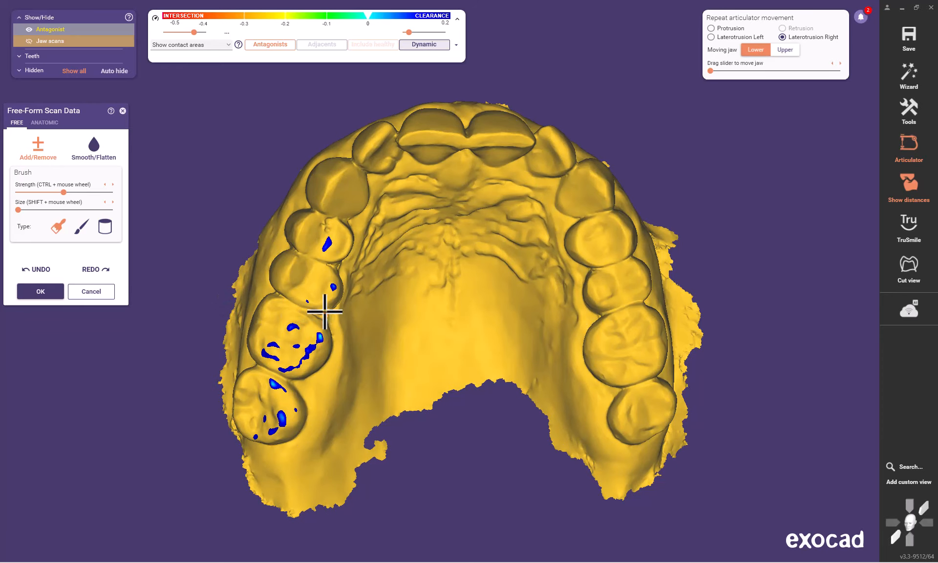
pyautogui.keyDown('ctrl'); pyautogui.scroll(-5, 352, 321); pyautogui.keyUp('ctrl')
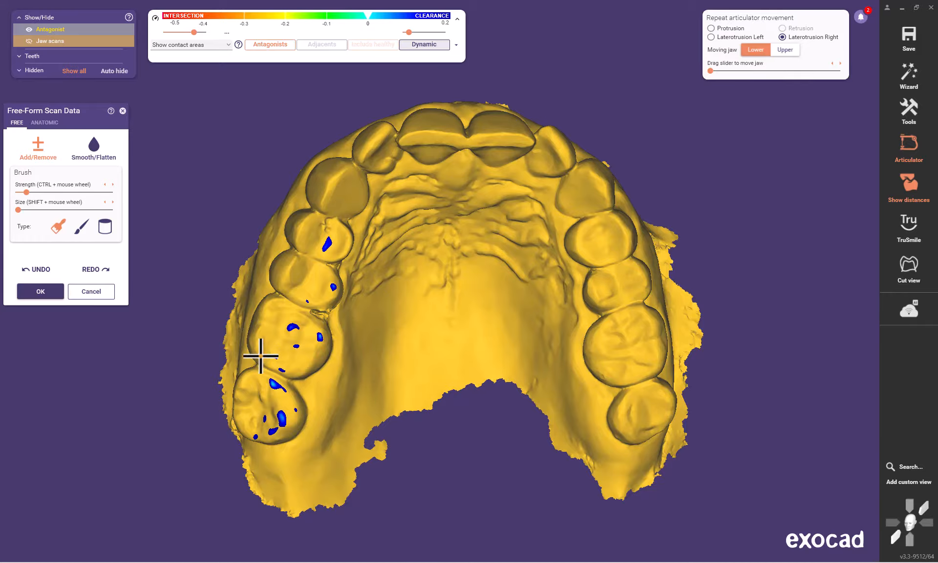
# Step: Reduce the marked contacts on the antagonist's rearmost molar at low brush strength and accept the free-form edit
pyautogui.moveTo(300, 393); pyautogui.dragTo(278, 433, button='right')
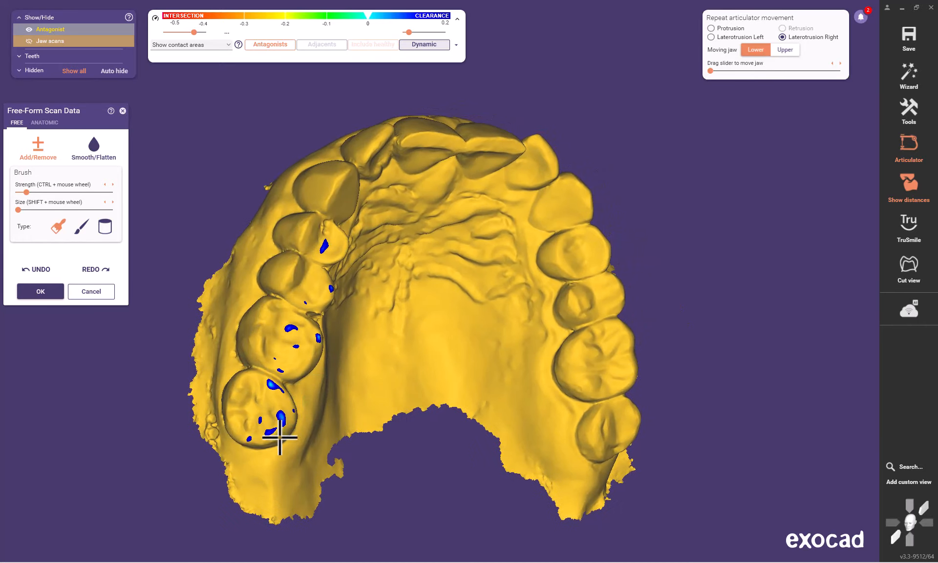
pyautogui.keyDown('shift'); pyautogui.moveTo(273, 428); pyautogui.dragTo(259, 426); pyautogui.keyUp('shift')
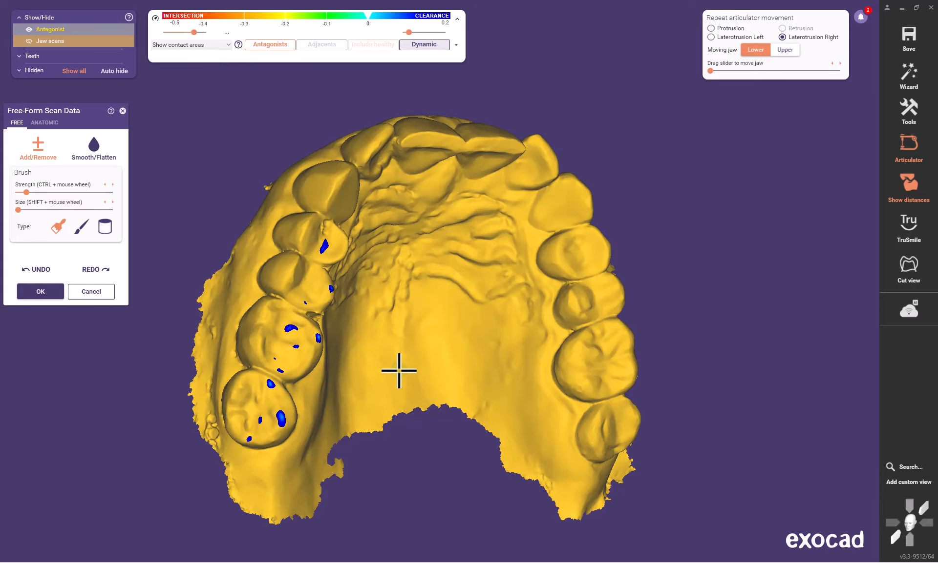
pyautogui.moveTo(399, 371); pyautogui.dragTo(398, 375, button='right')
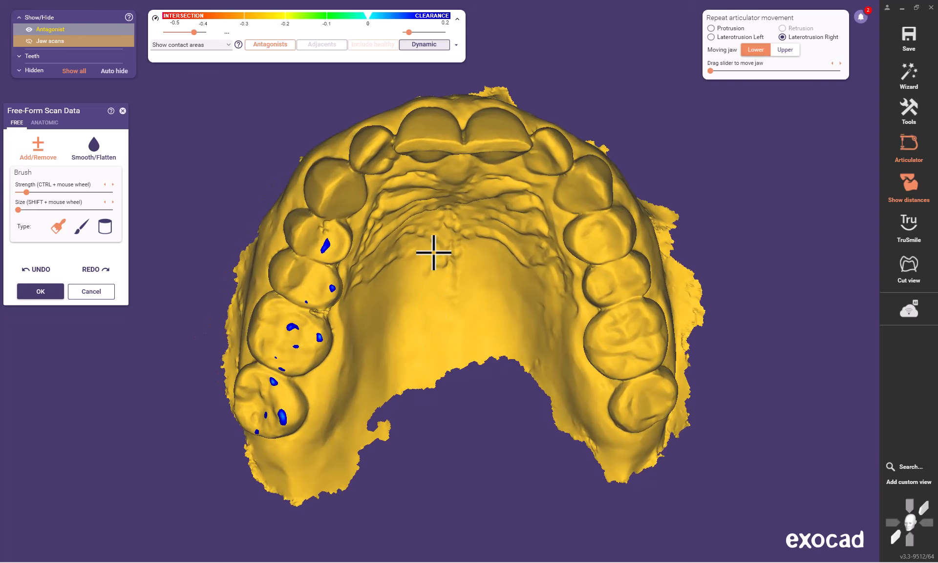
pyautogui.click(39, 293)
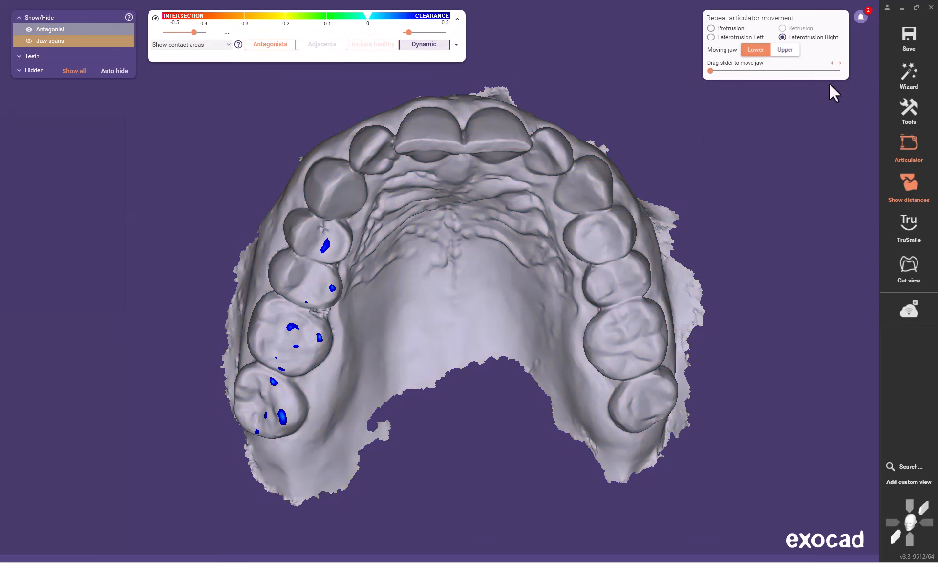
# Step: Restart the articulator movement simulation with only the antagonist displayed
pyautogui.click(787, 166)
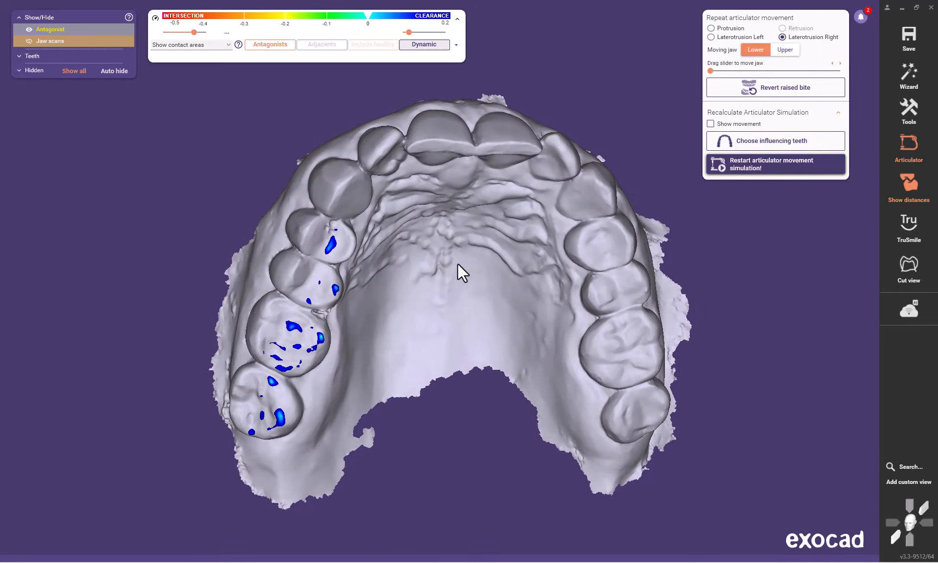
pyautogui.rightClick(394, 298)
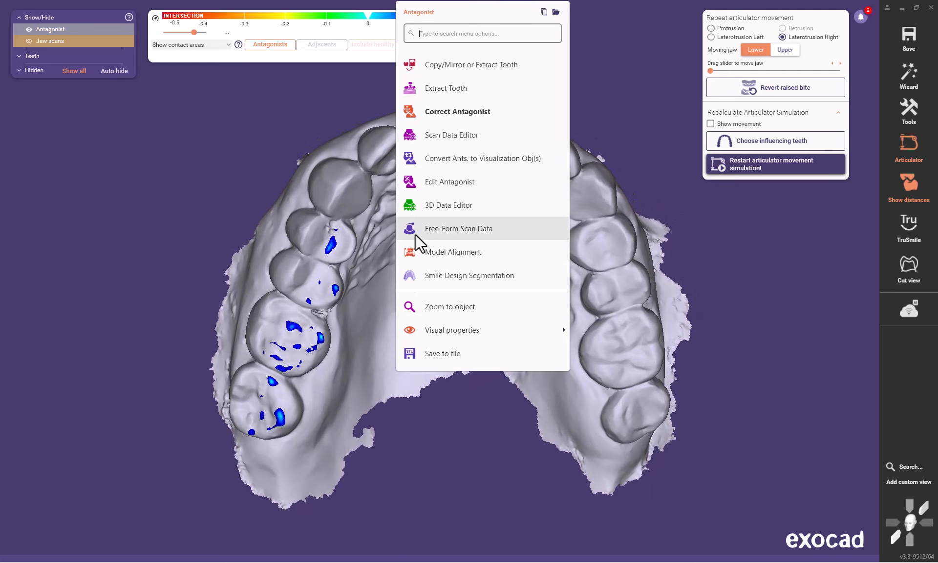
pyautogui.click(145, 137)
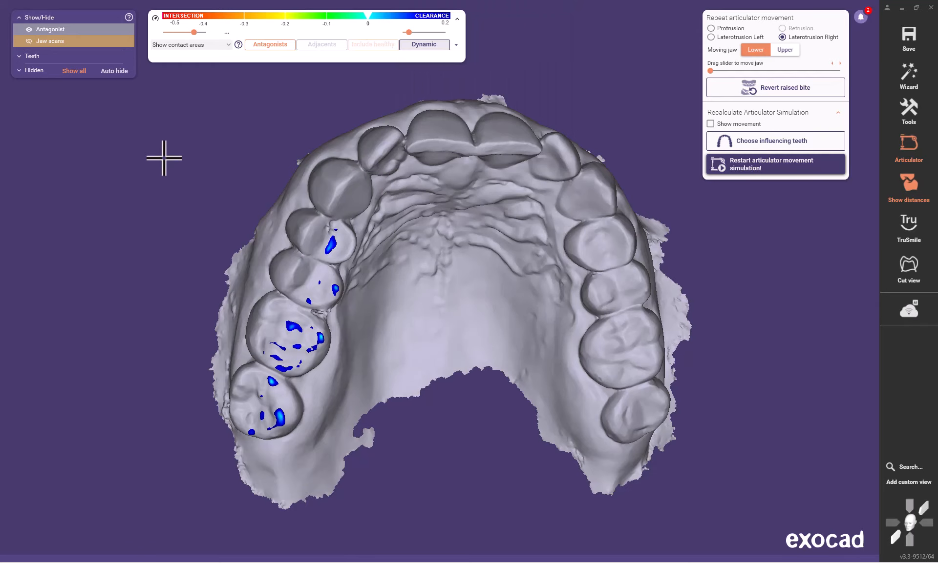
# Step: Free-form the antagonist without the jaw scans, reducing contacts on its first and rearmost molars with the smallest, low-strength Add/Remove brush
pyautogui.rightClick(163, 157)
pyautogui.click(197, 367)
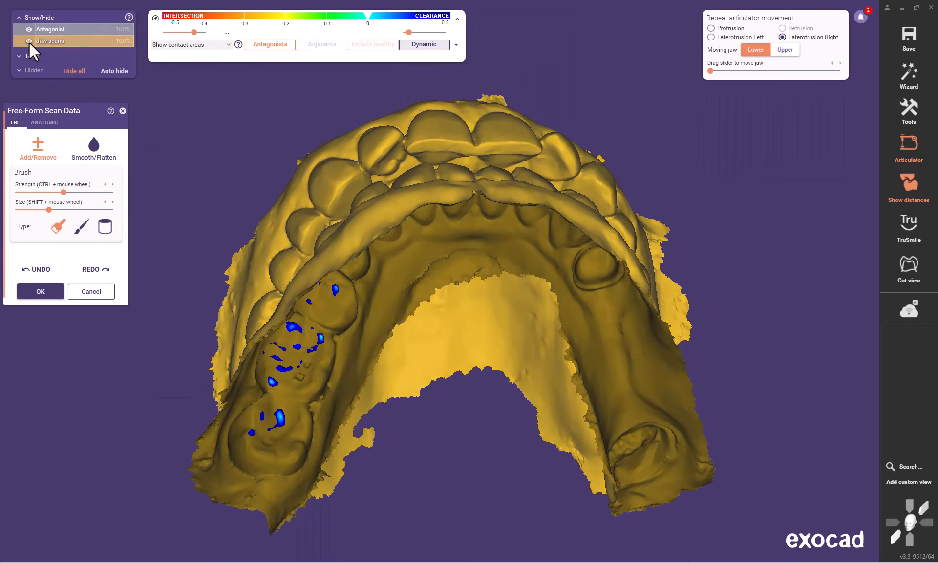
pyautogui.click(30, 42)
pyautogui.keyDown('shift'); pyautogui.scroll(-5, 317, 285); pyautogui.keyUp('shift')
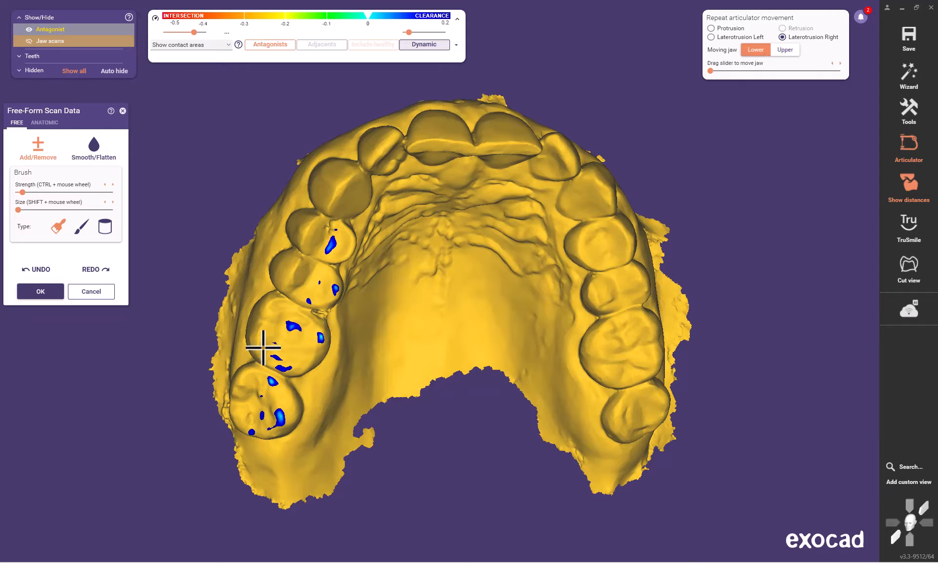
pyautogui.moveTo(419, 403); pyautogui.dragTo(369, 360, button='right')
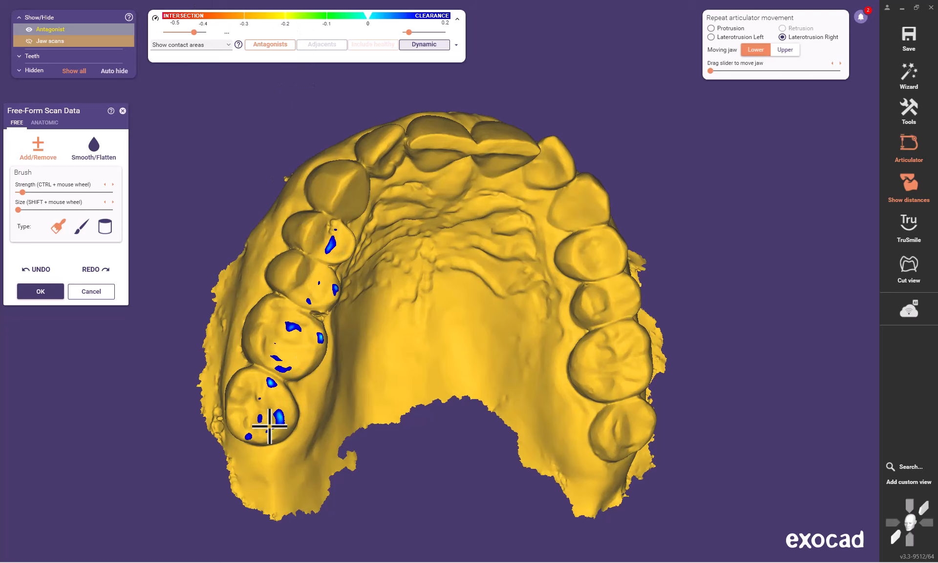
pyautogui.scroll(5, 275, 428)
pyautogui.moveTo(276, 426)
pyautogui.mouseDown()
pyautogui.moveTo(257, 431)
pyautogui.moveTo(268, 431)
pyautogui.moveTo(258, 418)
pyautogui.moveTo(268, 427)
pyautogui.mouseUp()
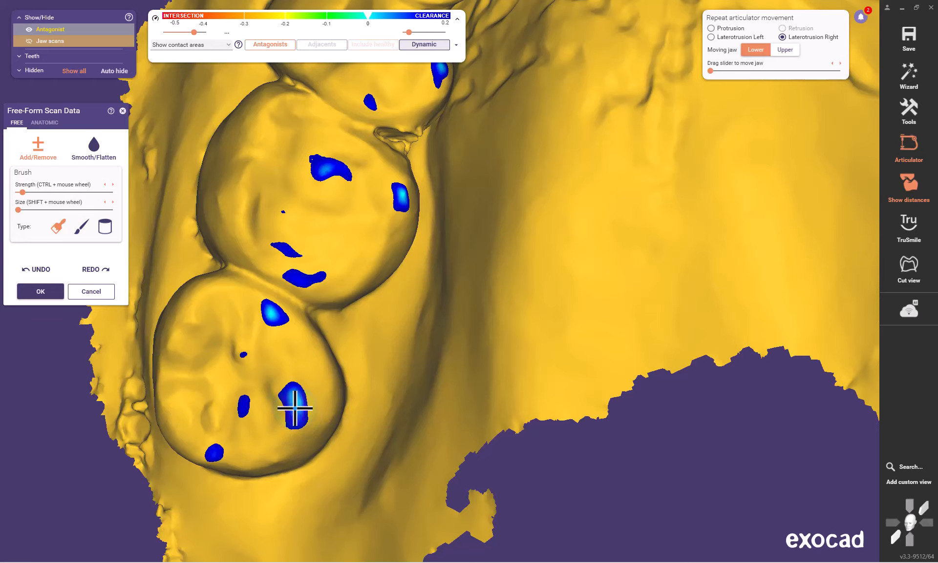
# Step: Remove the small contact spots on the antagonist's second premolar and first molar with the Add/Remove brush
pyautogui.scroll(-3, 353, 335)
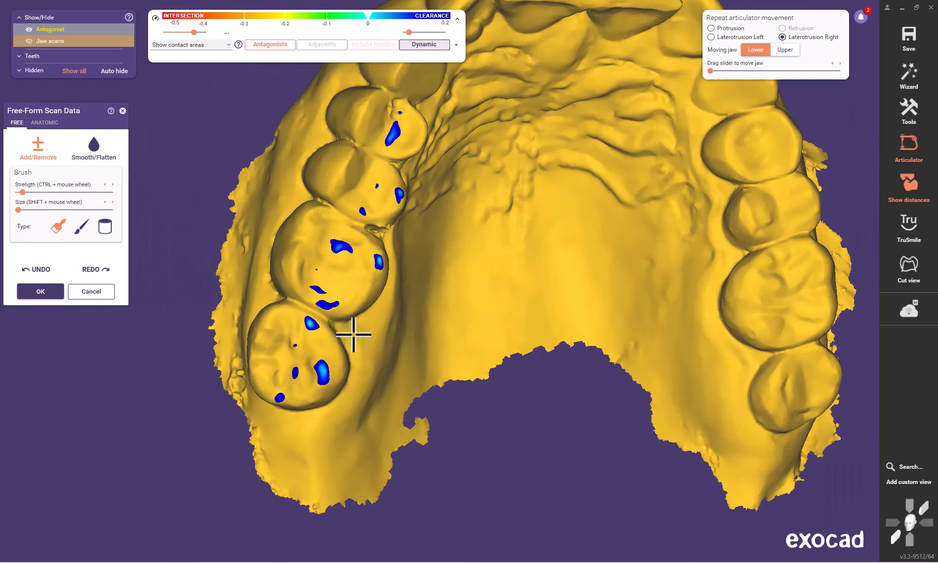
pyautogui.moveTo(407, 269); pyautogui.dragTo(404, 273, button='right')
pyautogui.moveTo(404, 273); pyautogui.dragTo(384, 366, button='middle')
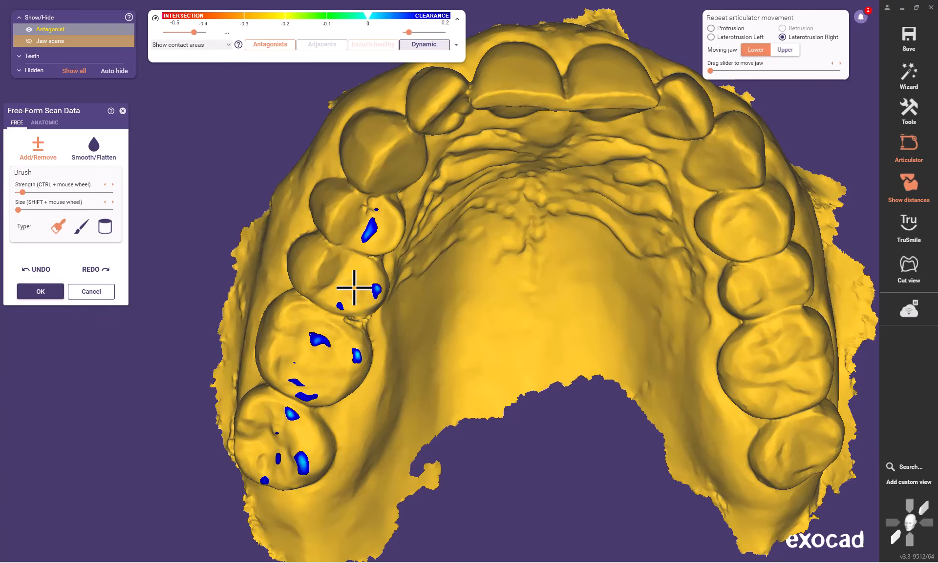
pyautogui.moveTo(409, 275); pyautogui.dragTo(410, 262, button='right')
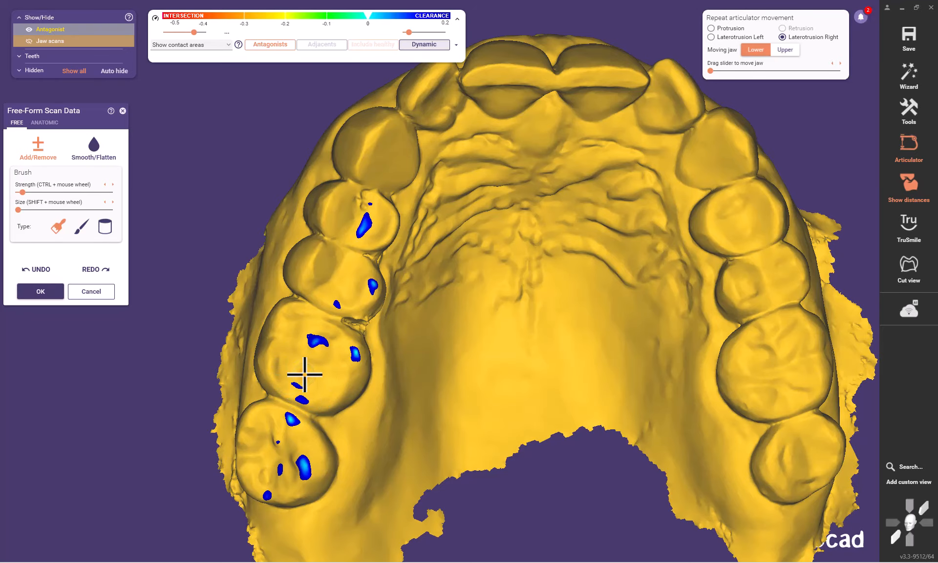
pyautogui.moveTo(398, 316); pyautogui.dragTo(400, 327, button='right')
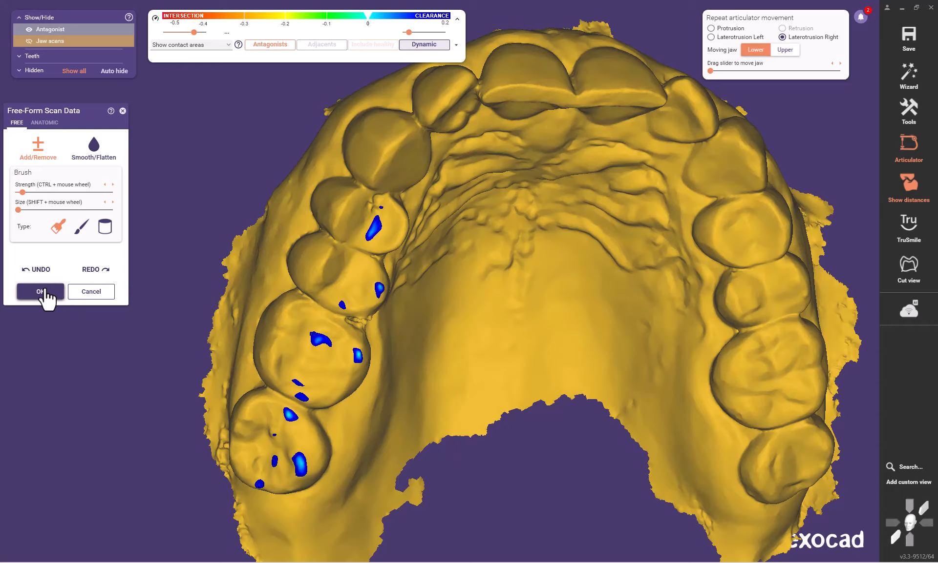
# Step: Accept the free-form edit and restart the articulator movement simulation to recheck the antagonist's contacts
pyautogui.click(45, 292)
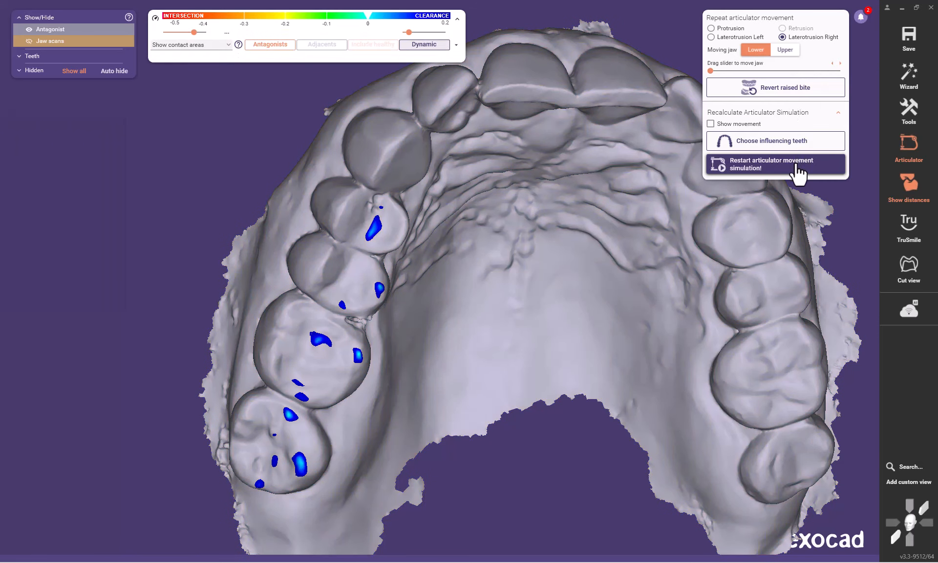
pyautogui.click(801, 160)
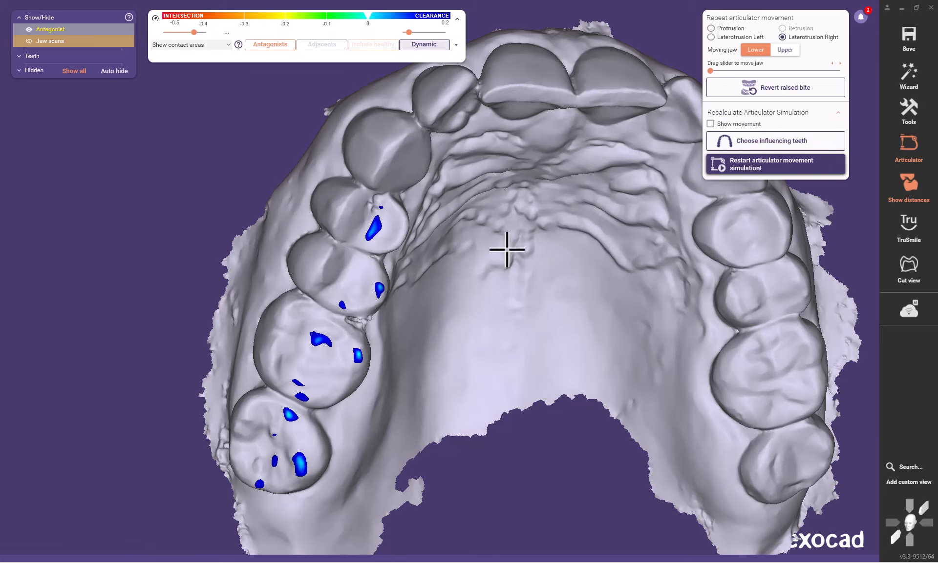
pyautogui.moveTo(496, 224); pyautogui.dragTo(372, 245, button='middle')
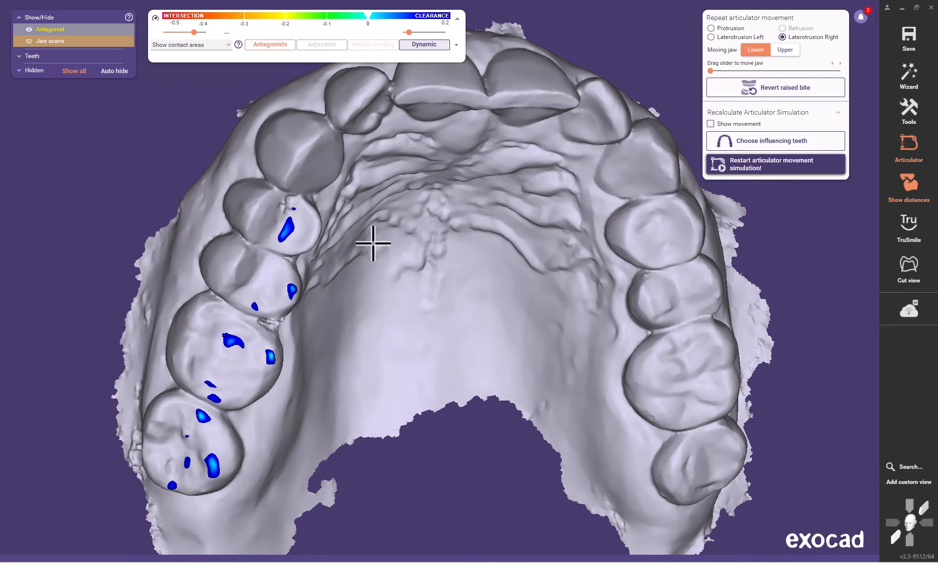
# Step: Reduce the central contact on the antagonist's first molar with the smallest, low-strength Add/Remove brush, and restart the articulator movement simulation
pyautogui.moveTo(375, 243); pyautogui.dragTo(373, 239, button='right')
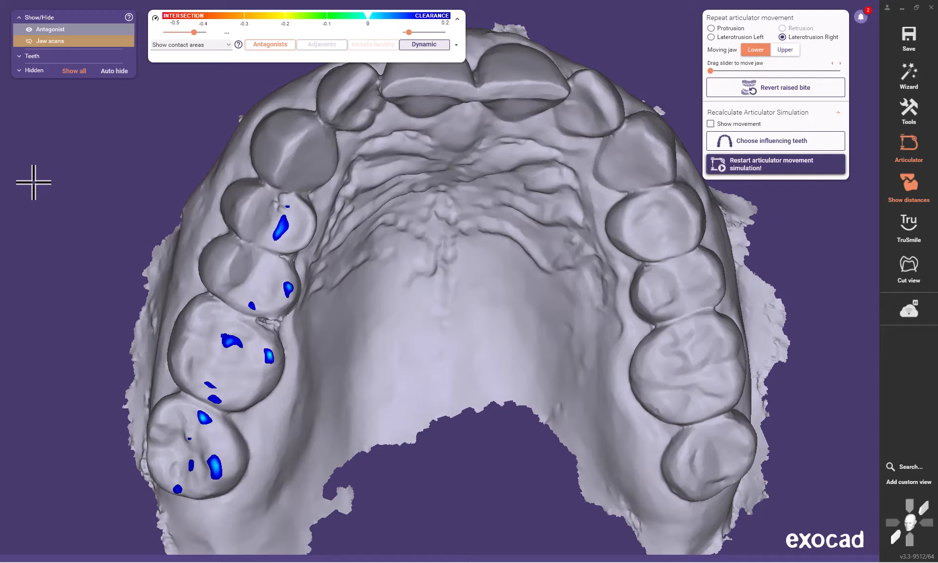
pyautogui.rightClick(33, 182)
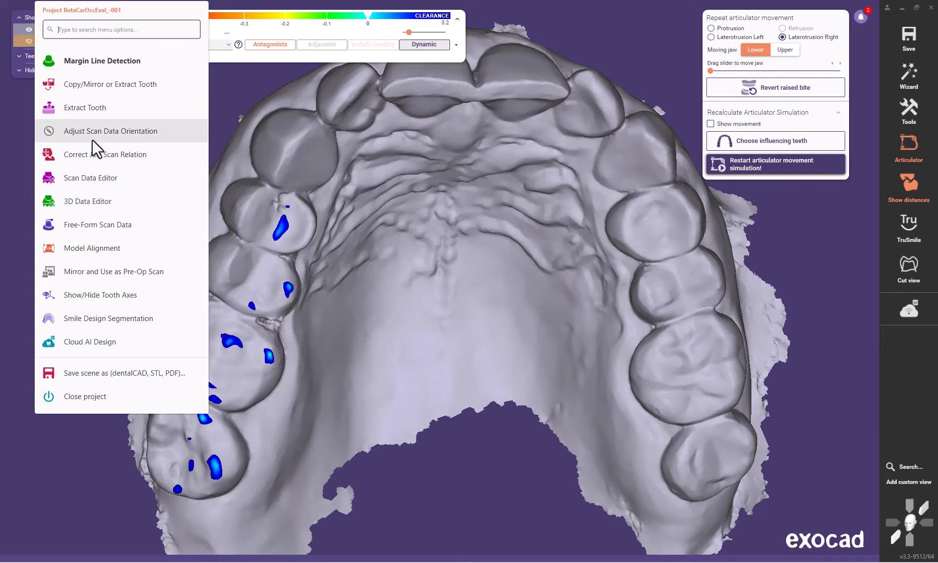
pyautogui.rightClick(313, 144)
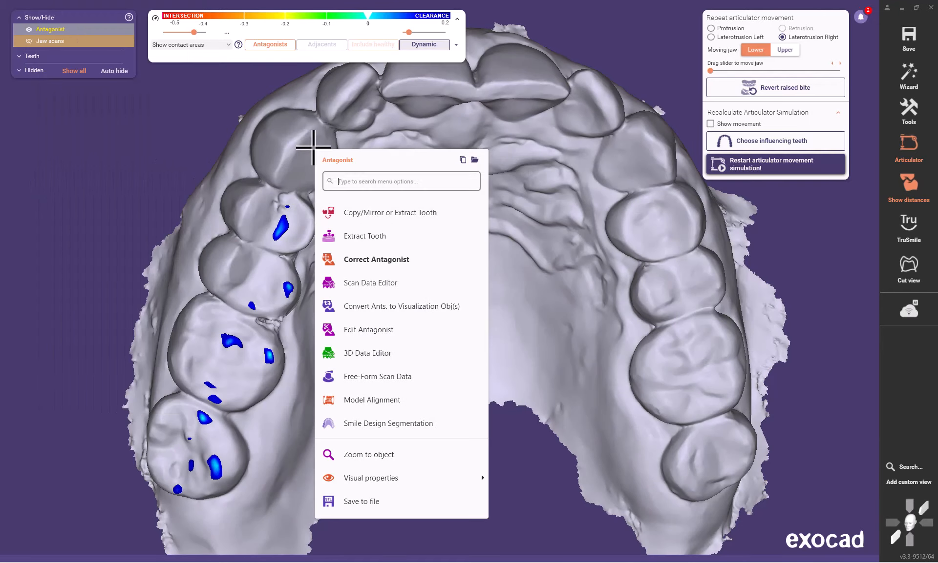
pyautogui.click(379, 378)
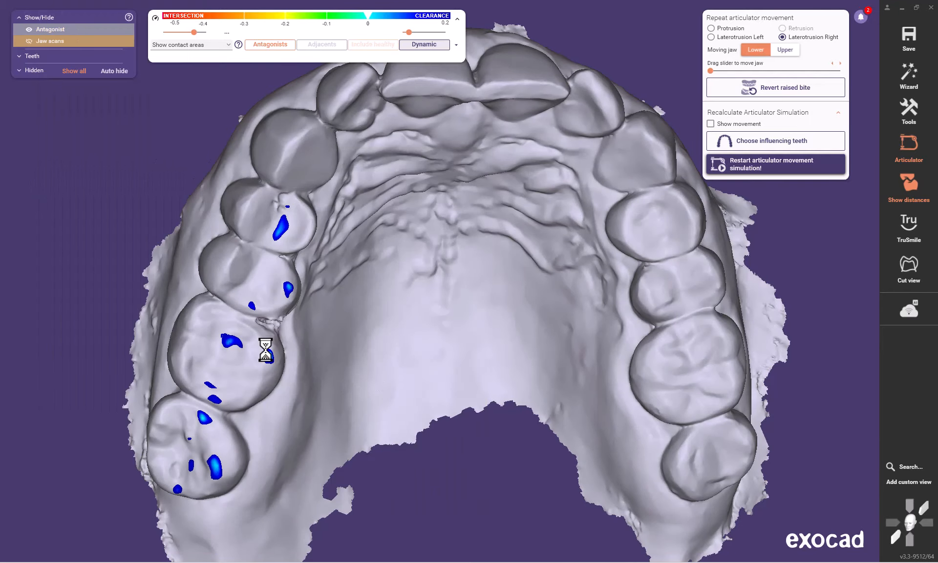
pyautogui.scroll(-5, 243, 344)
pyautogui.scroll(4, 243, 345)
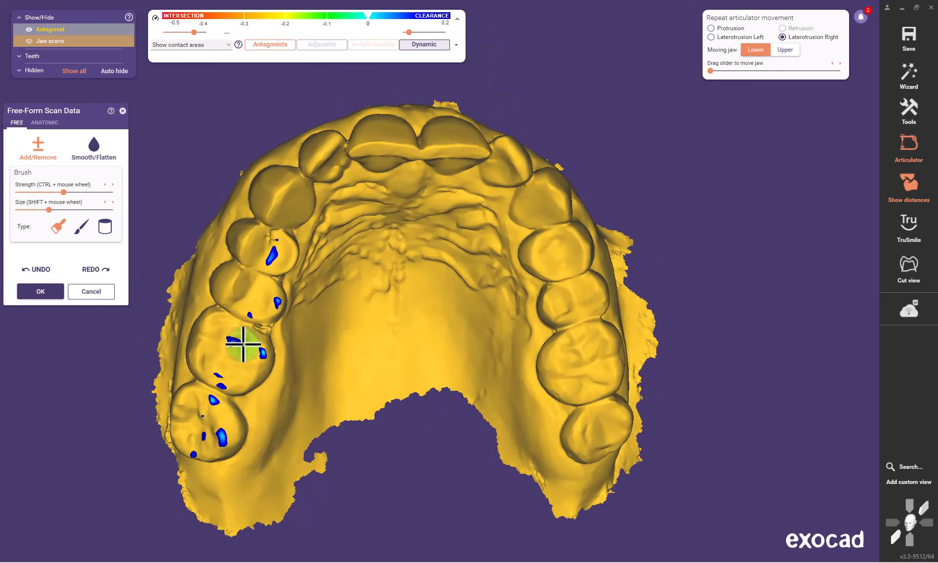
pyautogui.keyDown('shift'); pyautogui.scroll(-4, 242, 345); pyautogui.keyUp('shift')
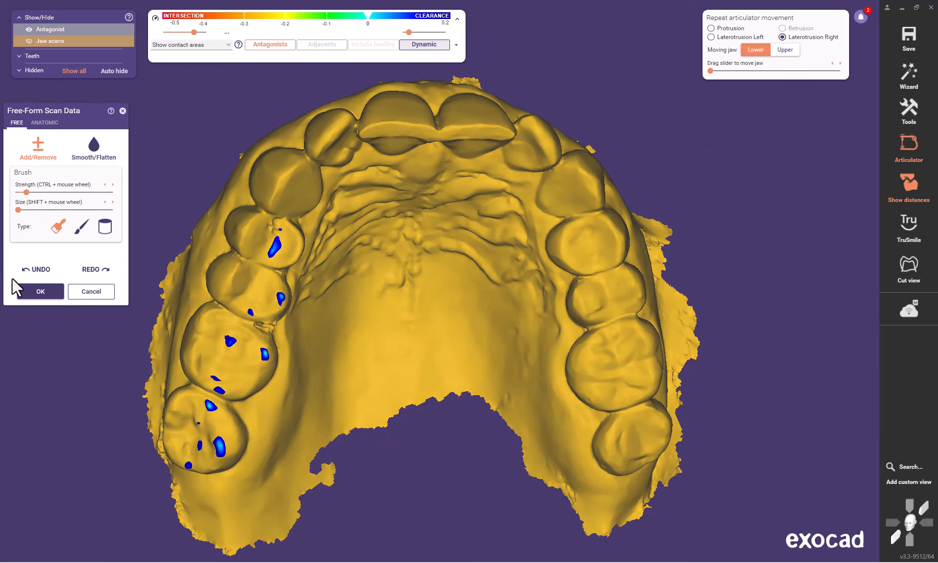
pyautogui.click(39, 292)
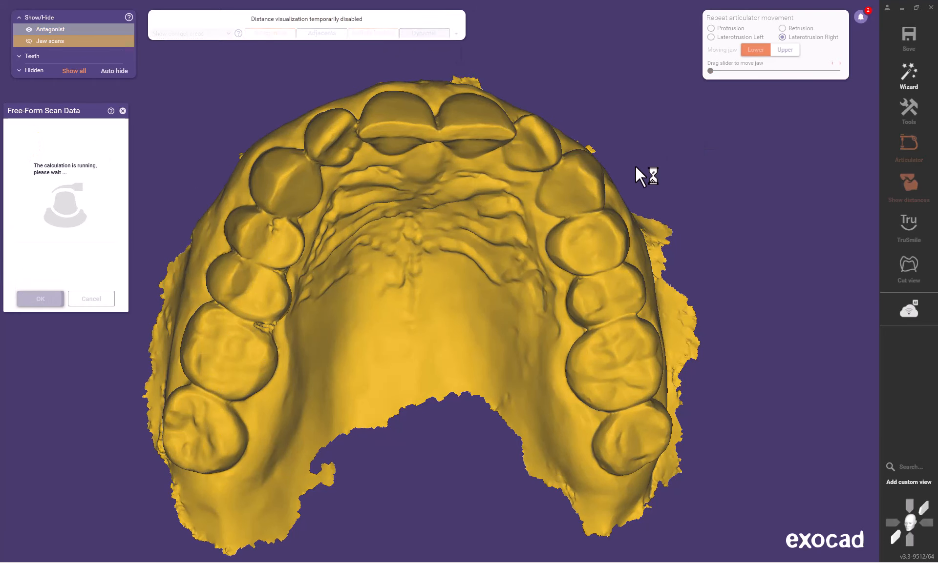
pyautogui.click(787, 165)
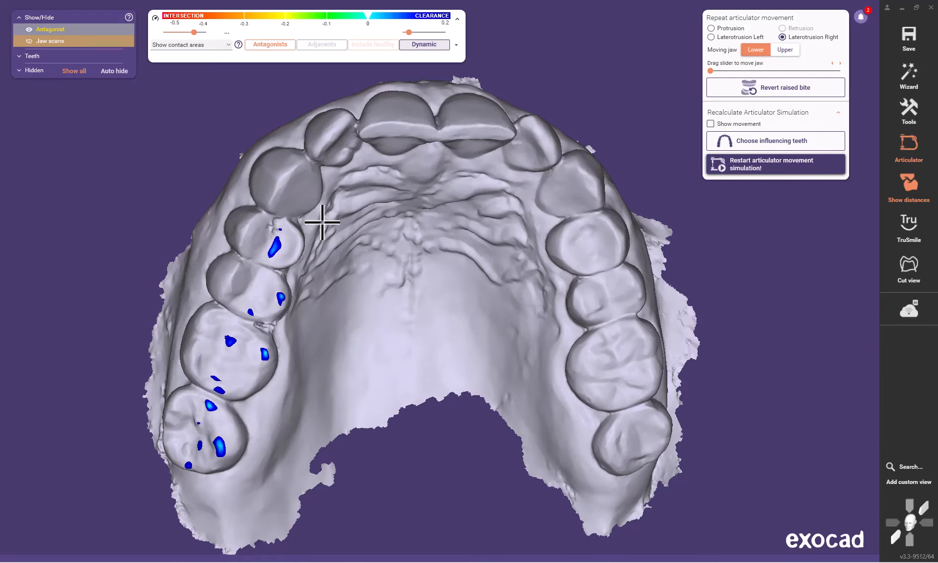
# Step: Show the jaw scans together with the antagonist to compare both arches, and hide the jaw scans again
pyautogui.moveTo(29, 42)
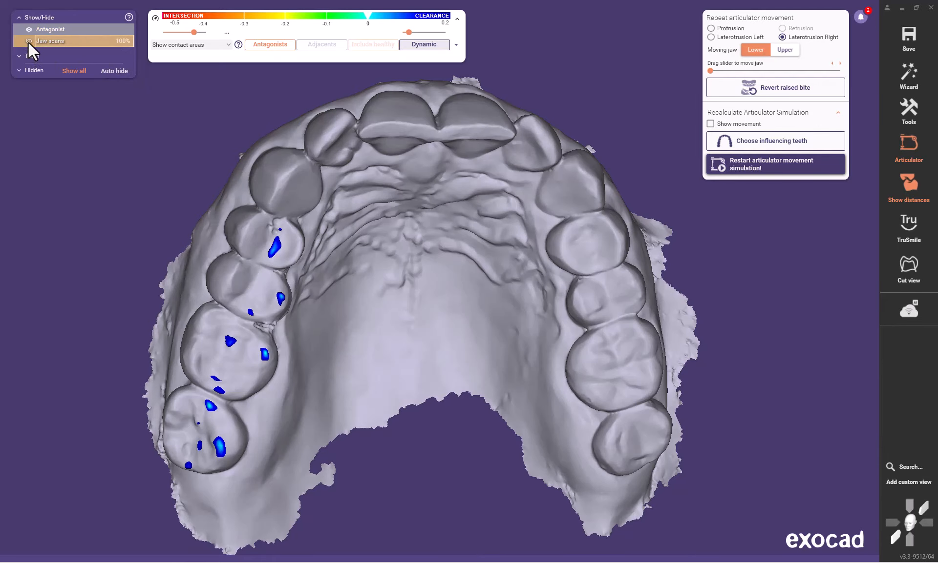
pyautogui.click(30, 31)
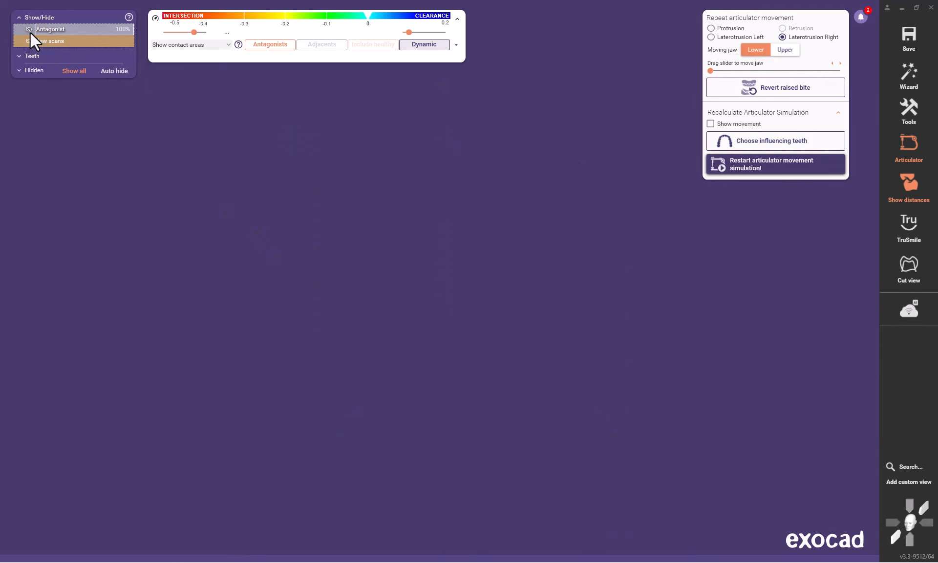
pyautogui.click(30, 32)
pyautogui.click(30, 41)
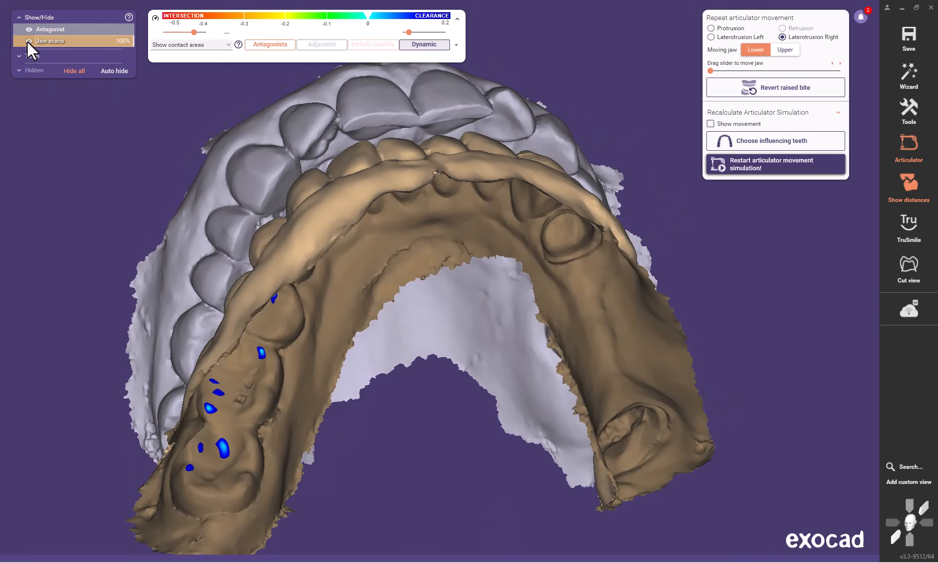
pyautogui.click(28, 41)
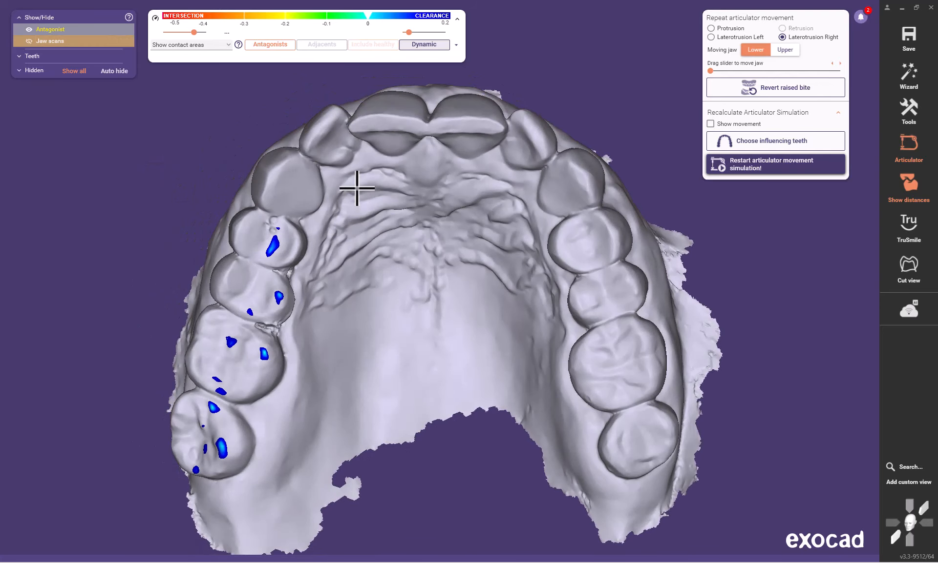
# Step: Free-form the antagonist with the Add/Remove brush, building up a contact spot on the inner surface of both canines
pyautogui.rightClick(356, 188)
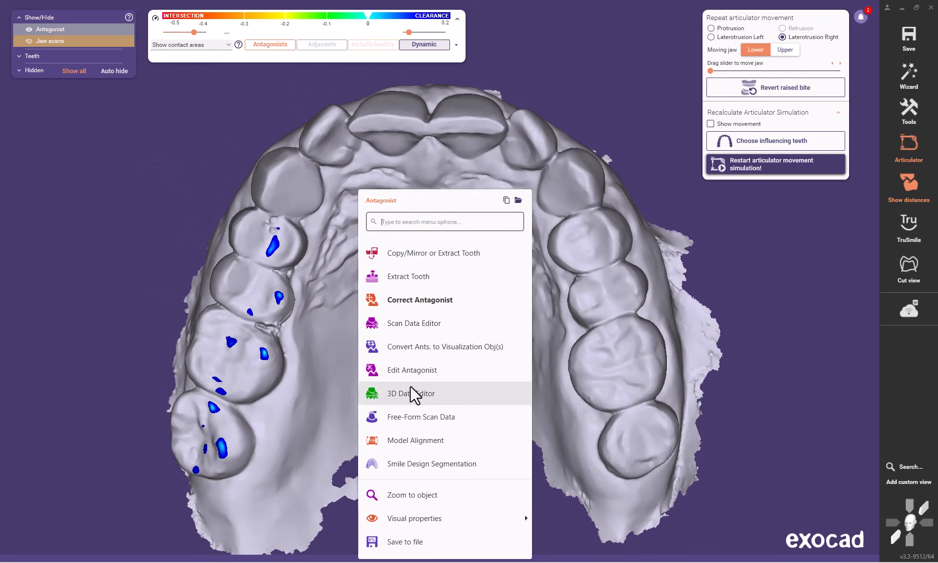
pyautogui.click(414, 418)
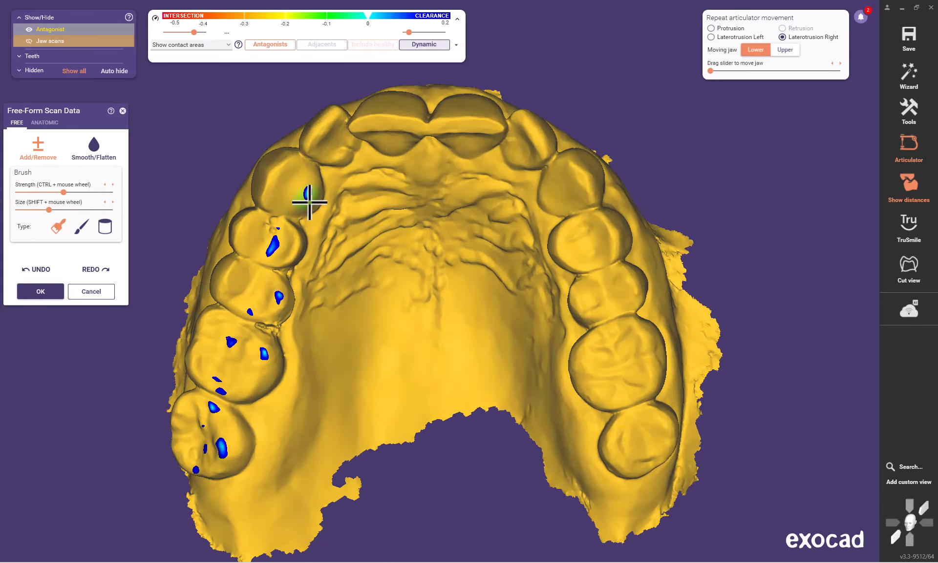
pyautogui.moveTo(462, 225); pyautogui.dragTo(469, 215, button='right')
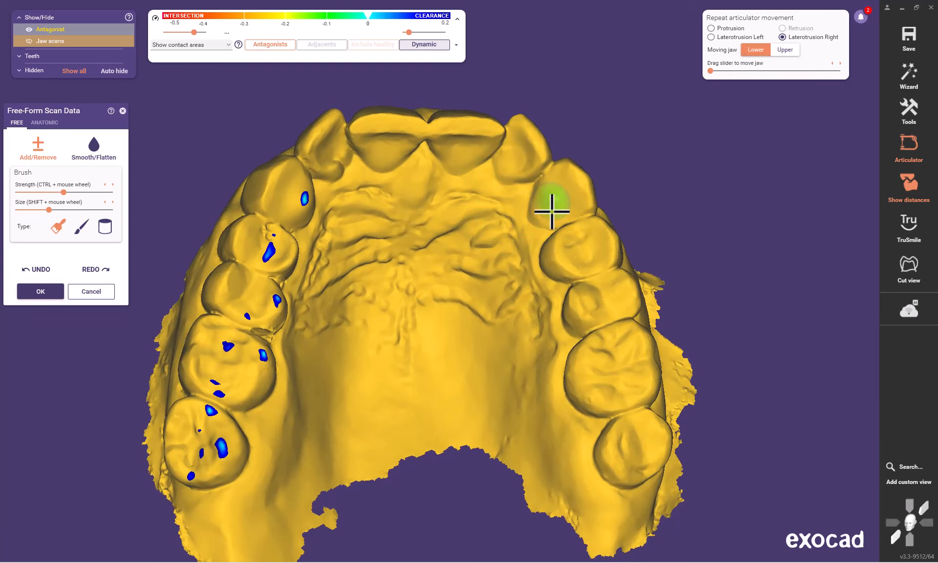
pyautogui.moveTo(552, 212)
pyautogui.mouseDown()
pyautogui.moveTo(559, 198)
pyautogui.moveTo(547, 213)
pyautogui.moveTo(543, 203)
pyautogui.moveTo(545, 218)
pyautogui.mouseUp()
pyautogui.moveTo(481, 232)
pyautogui.mouseDown(button='right')
pyautogui.moveTo(472, 241)
pyautogui.moveTo(479, 236)
pyautogui.mouseUp(button='right')
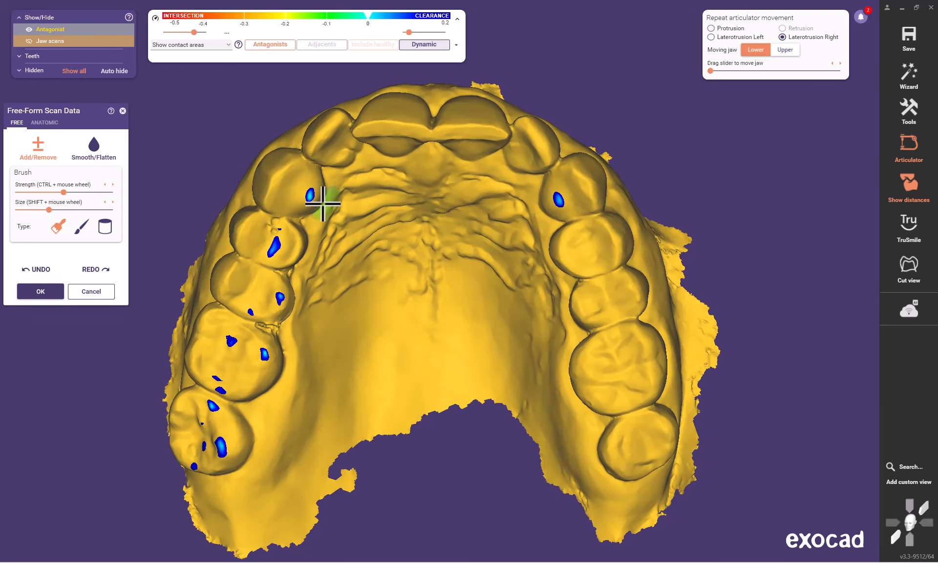
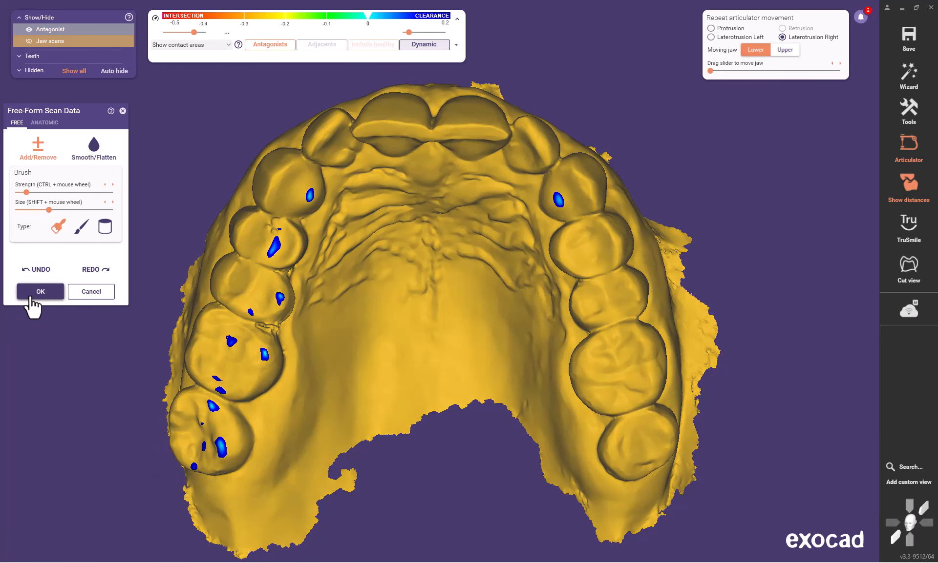
# Step: Accept the canine build-up, restart the articulator movement simulation and shift the lower jaw slightly into right laterotrusion
pyautogui.click(31, 295)
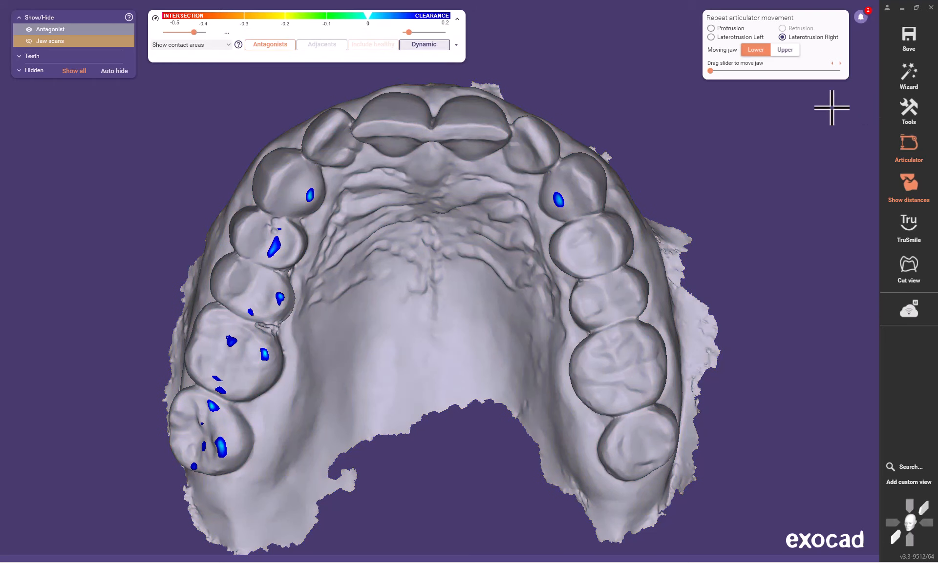
pyautogui.click(814, 172)
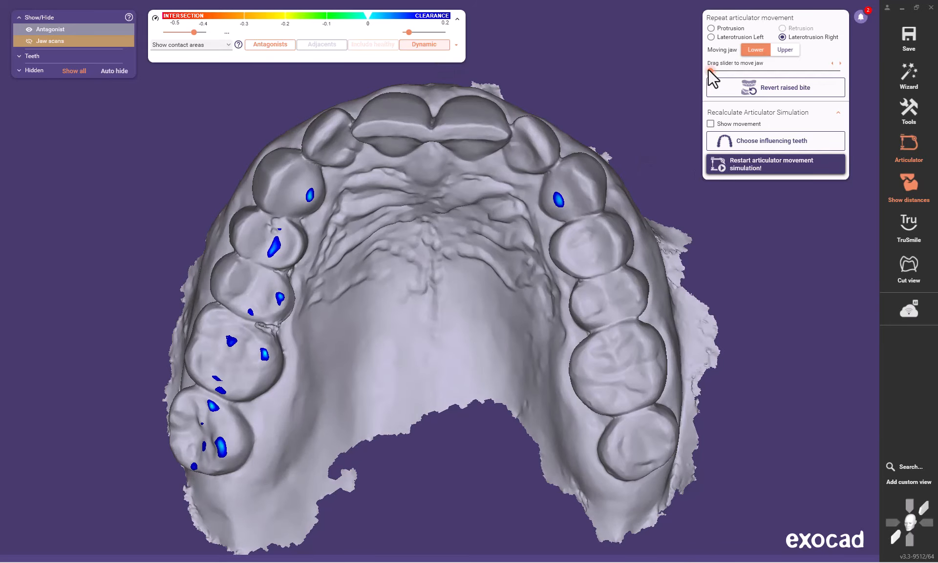
pyautogui.moveTo(708, 70)
pyautogui.mouseDown()
pyautogui.moveTo(723, 70)
pyautogui.moveTo(710, 70)
pyautogui.mouseUp()
pyautogui.click(417, 53)
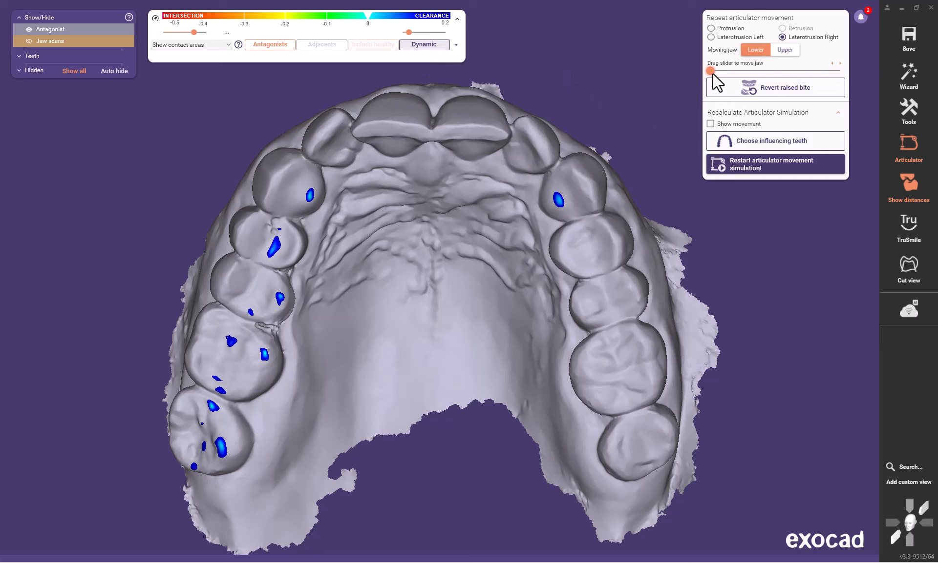
pyautogui.moveTo(710, 70); pyautogui.dragTo(723, 70)
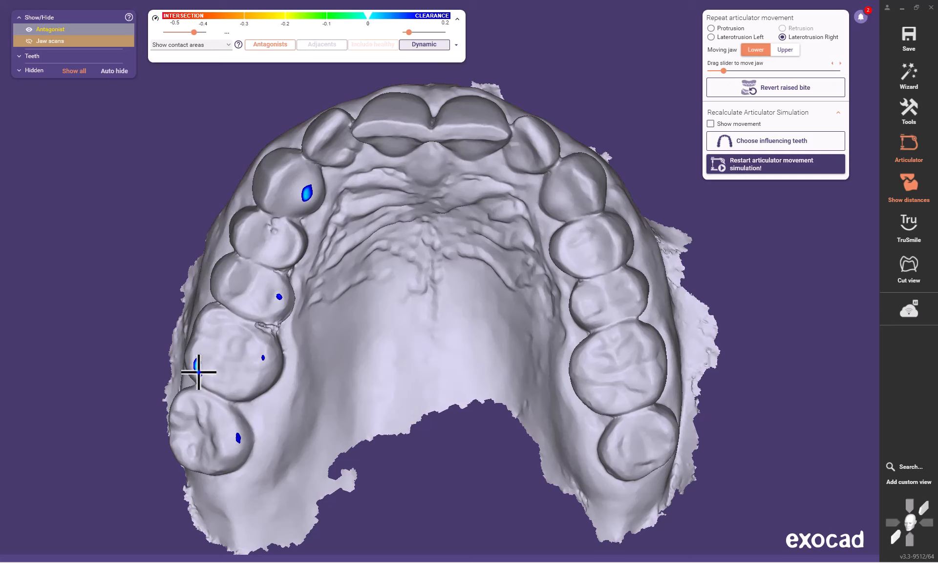
# Step: Try to remove the outer-cusp contact on the antagonist's first molar with the Add/Remove brush
pyautogui.rightClick(432, 325)
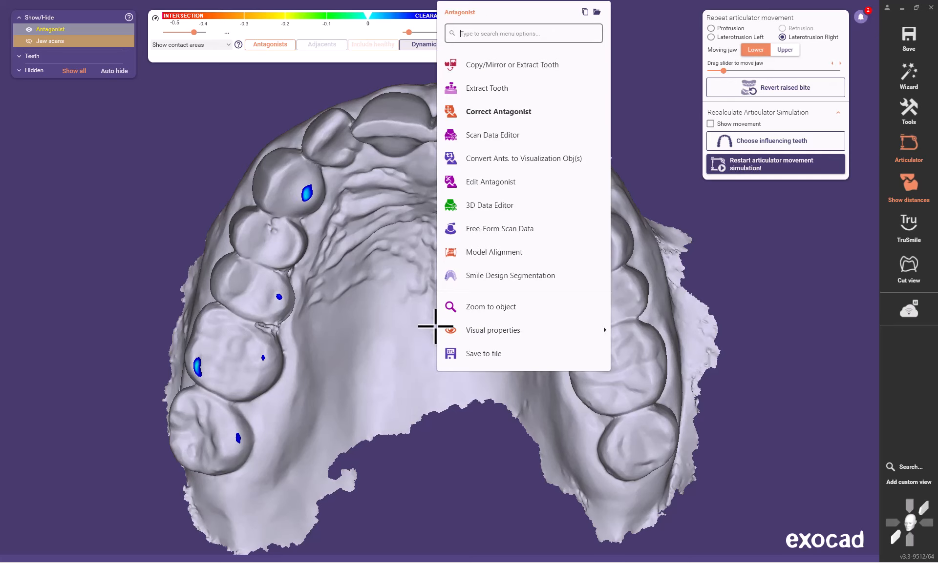
pyautogui.click(489, 234)
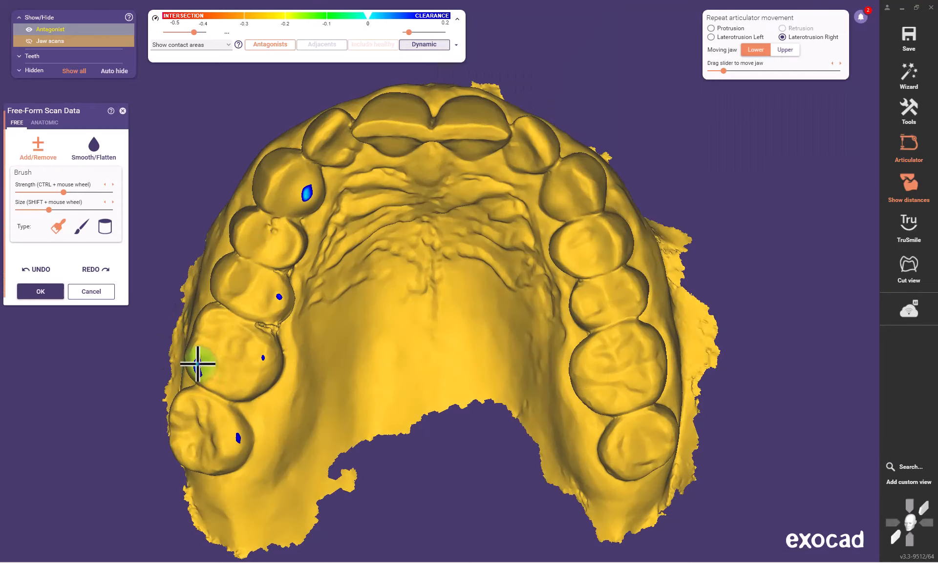
pyautogui.moveTo(200, 366)
pyautogui.mouseDown()
pyautogui.moveTo(199, 344)
pyautogui.moveTo(187, 385)
pyautogui.mouseUp()
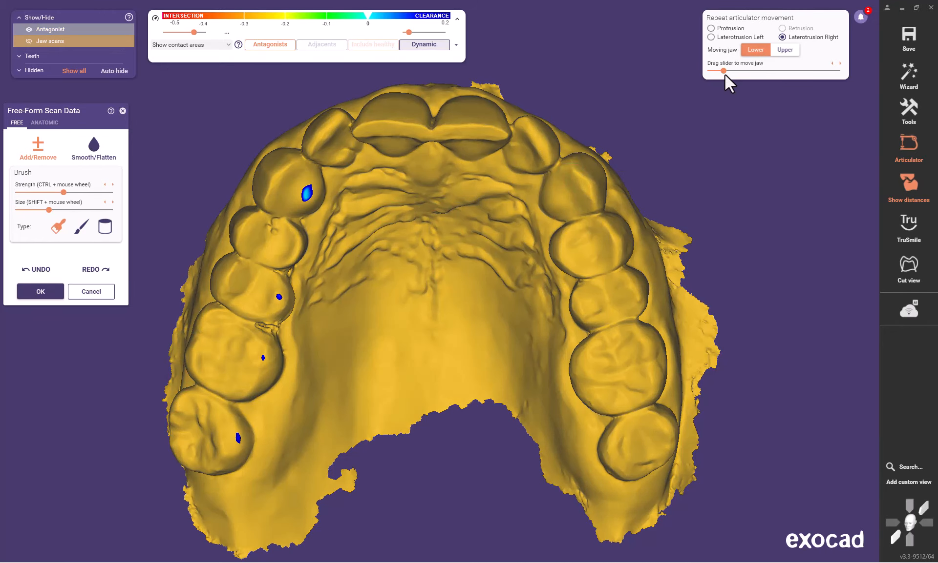
# Step: Try to remove the second premolar's outer-cusp contact with the lower jaw moved further in right laterotrusion, and discard the free-form changes
pyautogui.moveTo(722, 71)
pyautogui.mouseDown()
pyautogui.moveTo(702, 70)
pyautogui.moveTo(730, 69)
pyautogui.mouseUp()
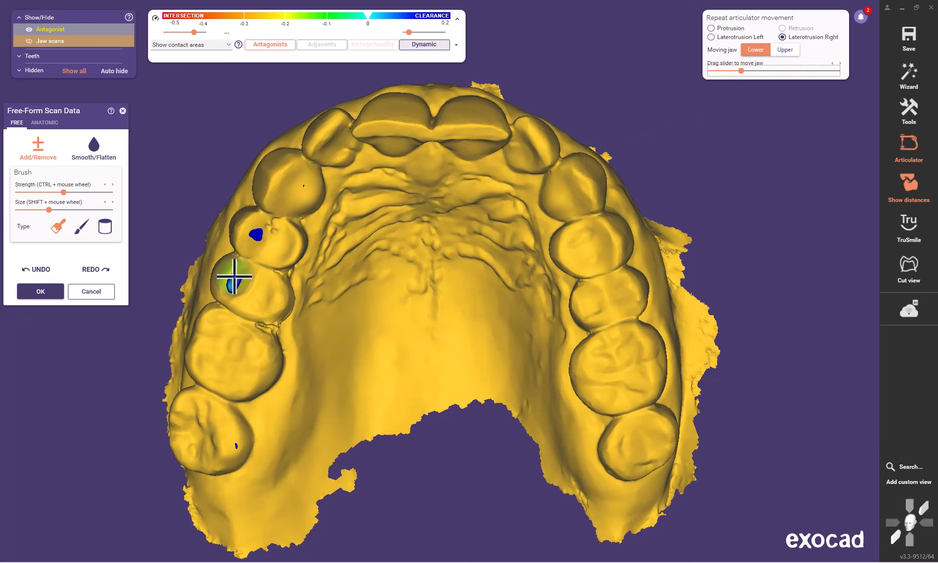
pyautogui.press('shift')
pyautogui.moveTo(236, 279)
pyautogui.keyDown('shift'); pyautogui.mouseDown()
pyautogui.moveTo(244, 275)
pyautogui.moveTo(225, 306)
pyautogui.moveTo(236, 268)
pyautogui.moveTo(222, 278)
pyautogui.mouseUp(); pyautogui.keyUp('shift')
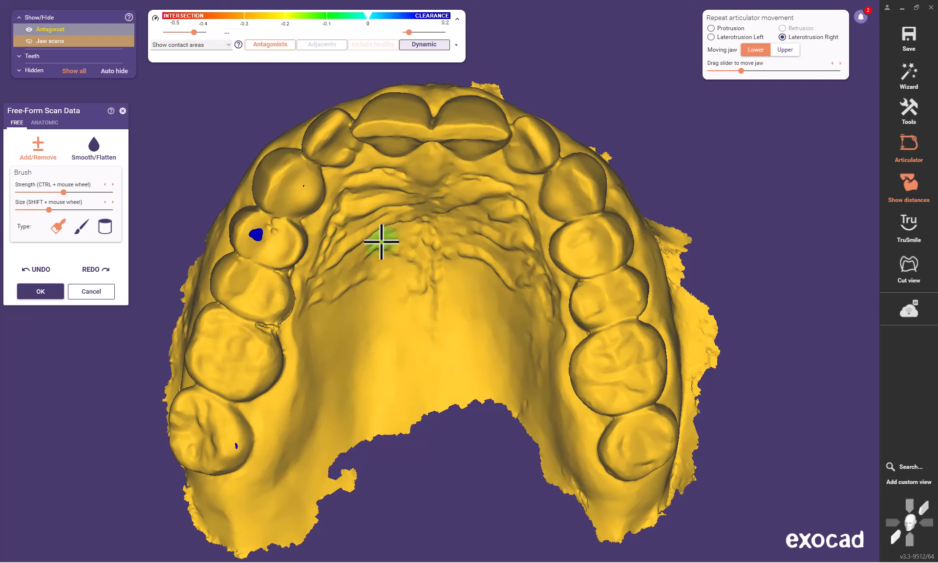
pyautogui.moveTo(382, 253); pyautogui.dragTo(383, 245, button='right')
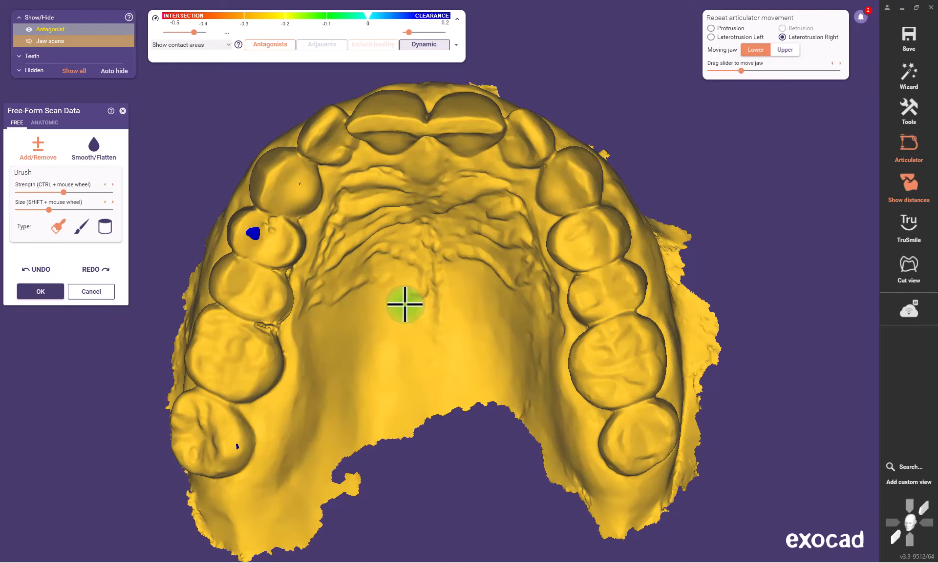
pyautogui.press('shift')
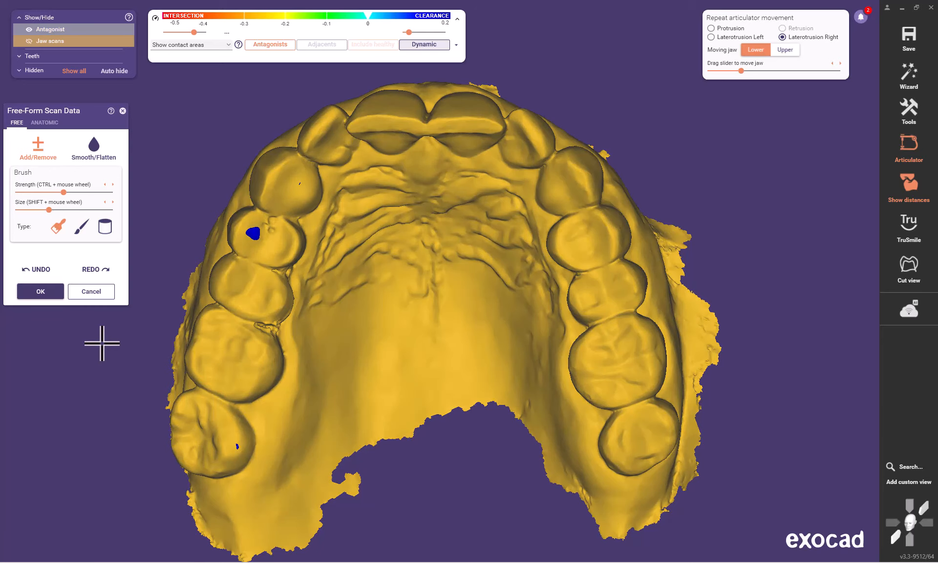
pyautogui.click(91, 292)
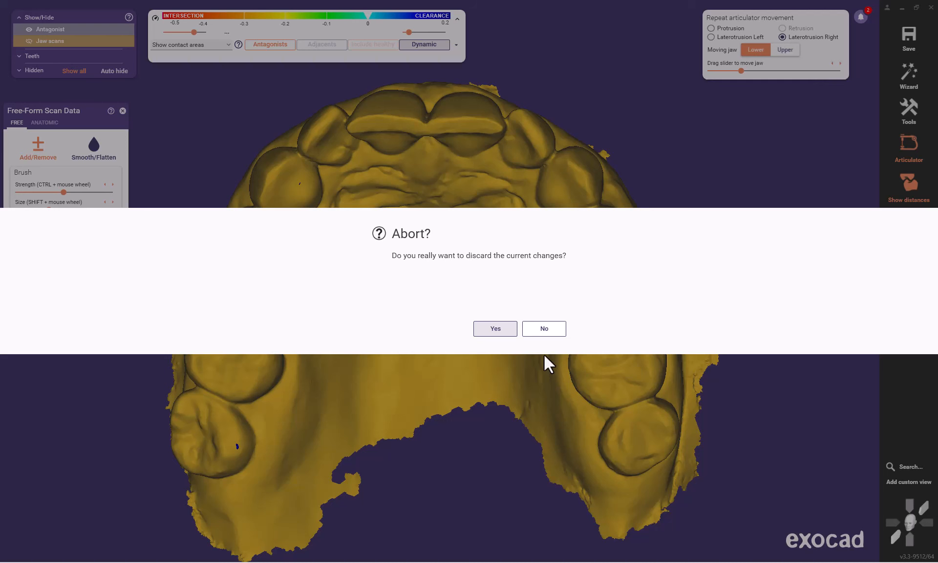
pyautogui.click(495, 331)
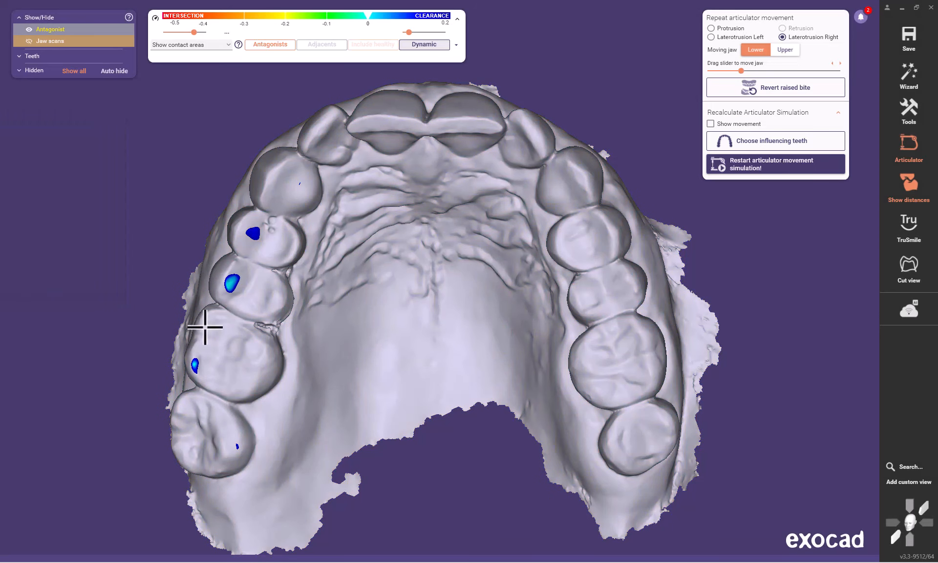
# Step: Free-form the antagonist again with the smallest Add/Remove brush, building up the contact on the canine used in right laterotrusion
pyautogui.moveTo(459, 309); pyautogui.dragTo(455, 306, button='right')
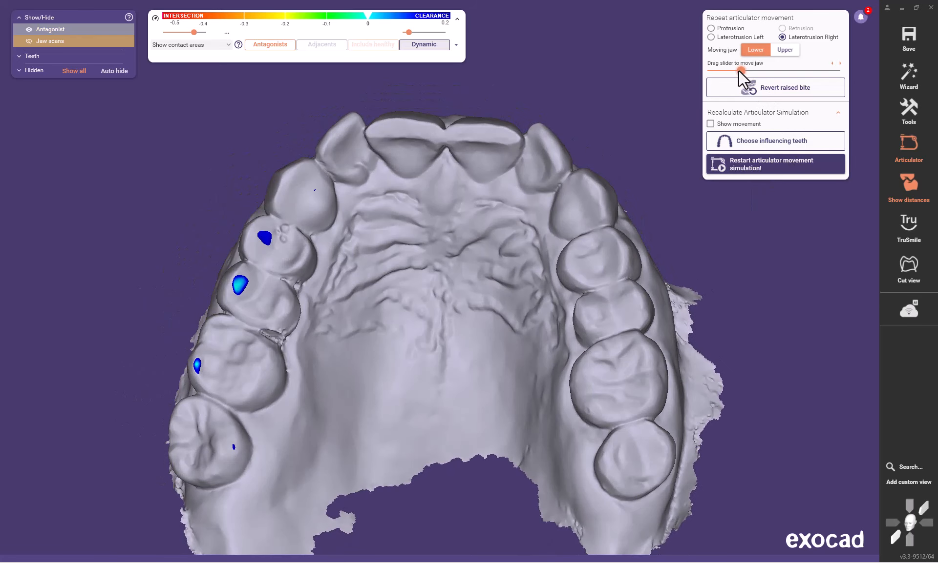
pyautogui.moveTo(743, 71)
pyautogui.mouseDown()
pyautogui.moveTo(706, 62)
pyautogui.moveTo(739, 71)
pyautogui.mouseUp()
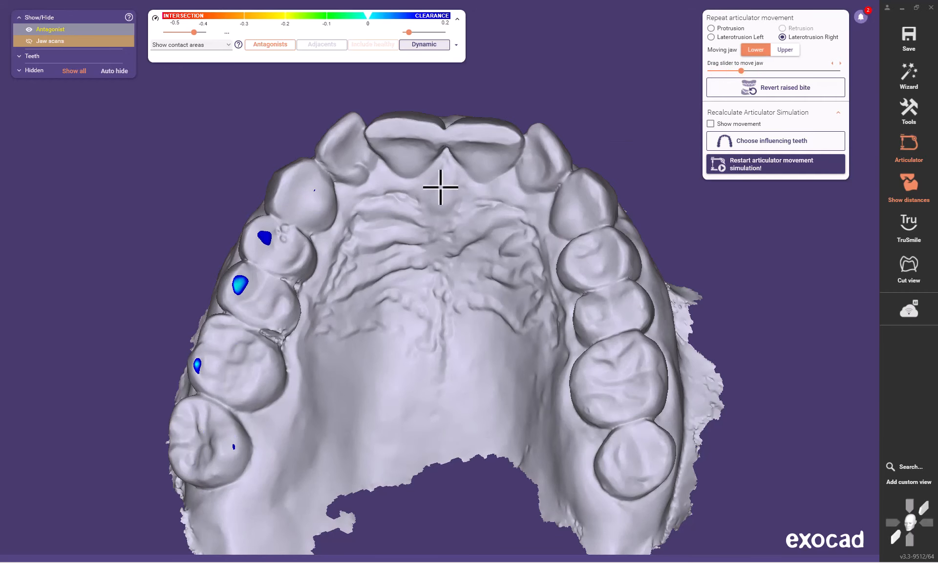
pyautogui.rightClick(385, 276)
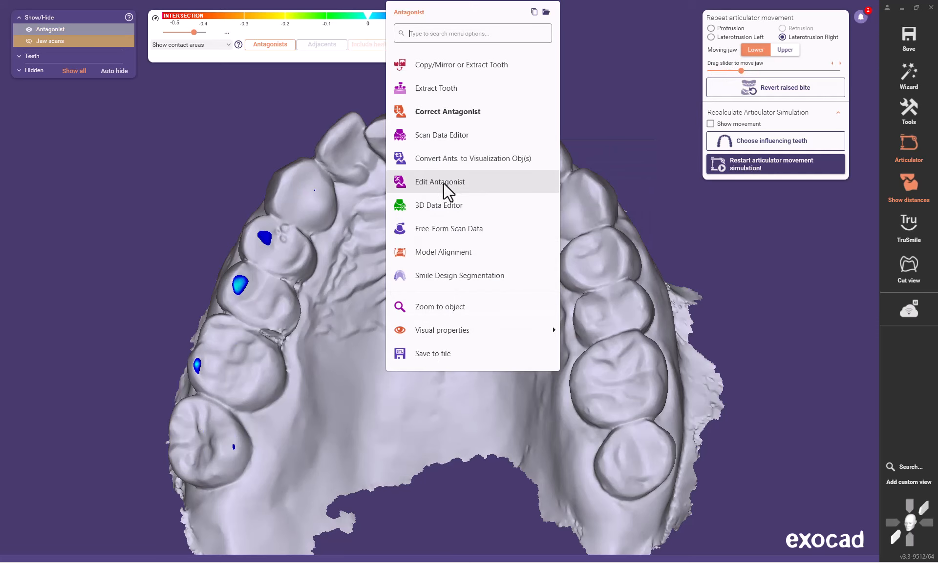
pyautogui.click(443, 231)
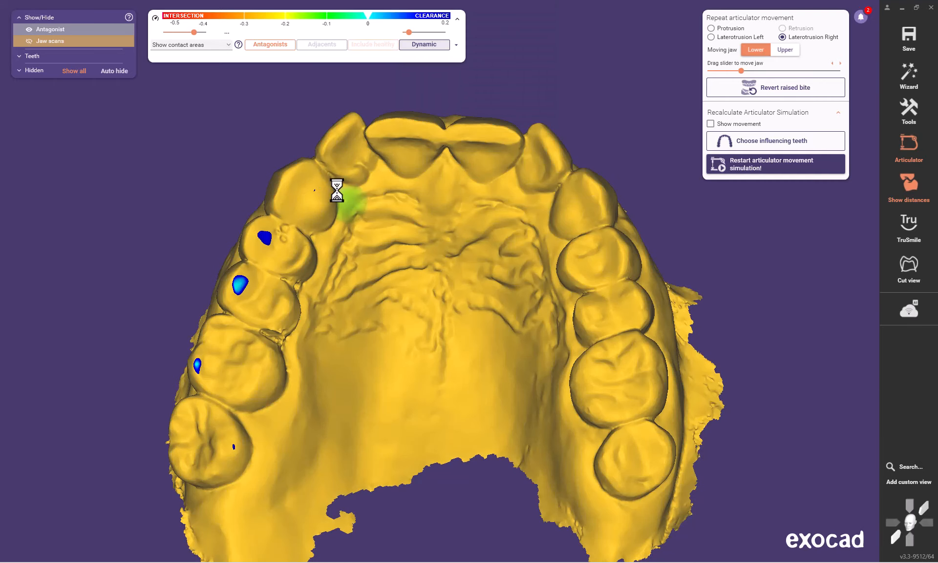
pyautogui.keyDown('shift'); pyautogui.scroll(-3, 328, 220); pyautogui.keyUp('shift')
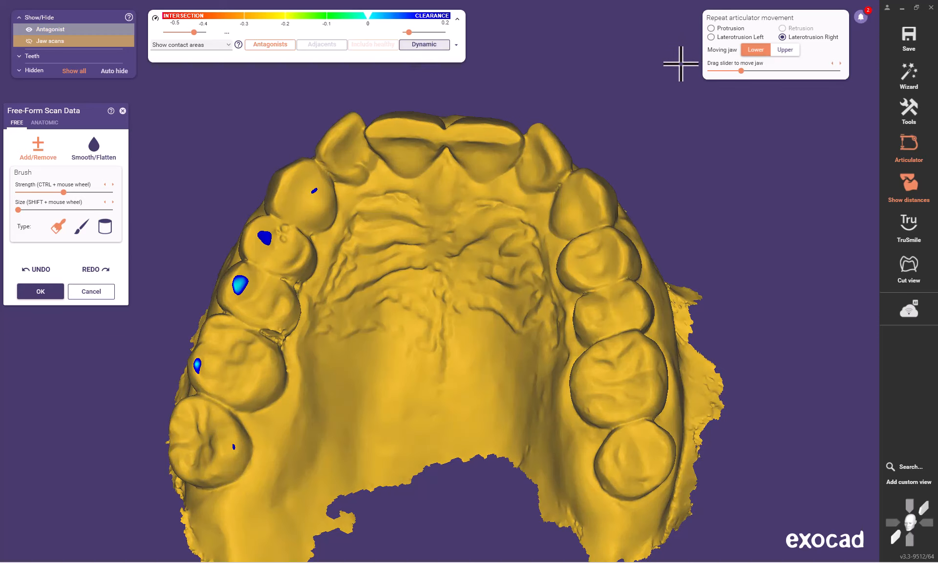
# Step: Build up the canine's guiding contact with the lower jaw further in right laterotrusion, and smooth the added material
pyautogui.click(742, 70)
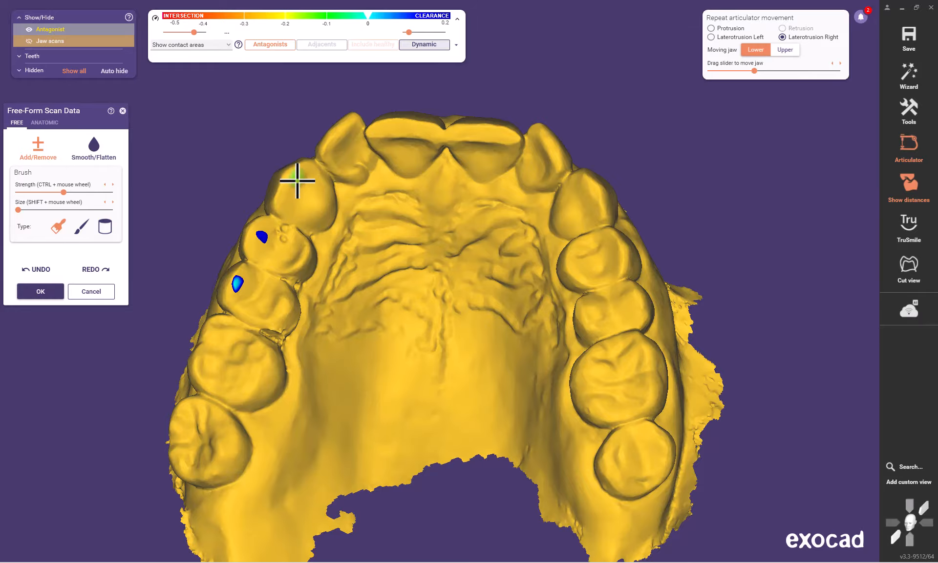
pyautogui.moveTo(304, 182)
pyautogui.mouseDown()
pyautogui.moveTo(312, 189)
pyautogui.moveTo(304, 189)
pyautogui.mouseUp()
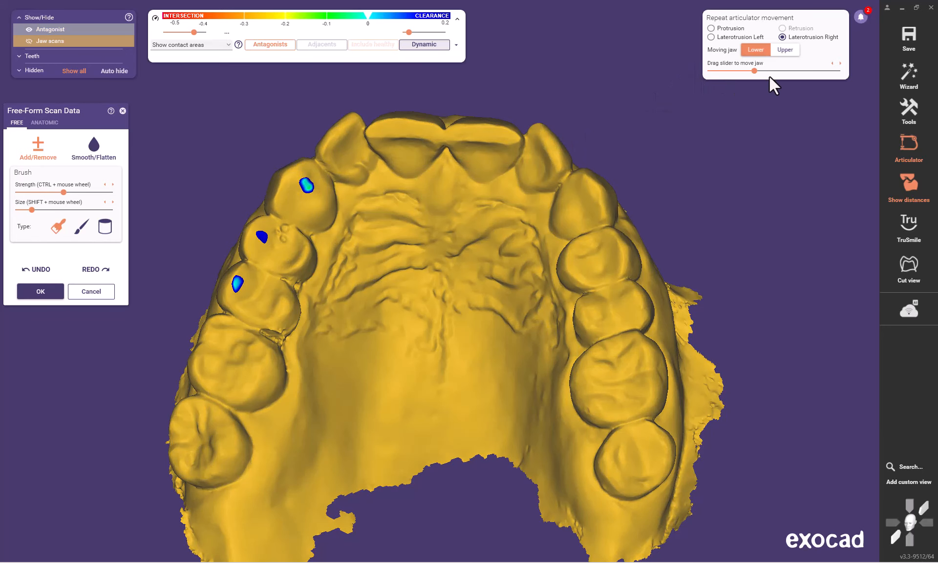
pyautogui.moveTo(752, 71)
pyautogui.mouseDown()
pyautogui.moveTo(691, 70)
pyautogui.moveTo(801, 72)
pyautogui.moveTo(684, 100)
pyautogui.mouseUp()
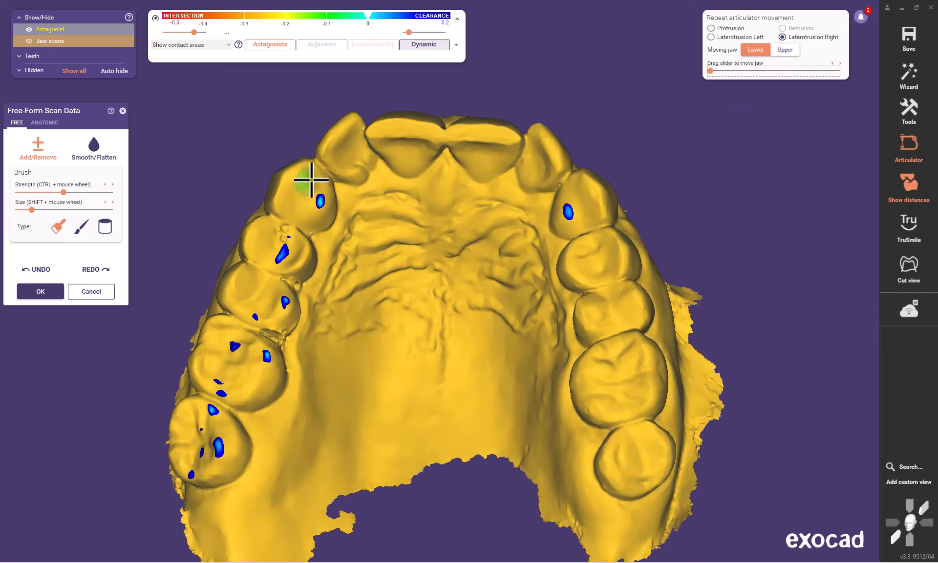
pyautogui.click(93, 148)
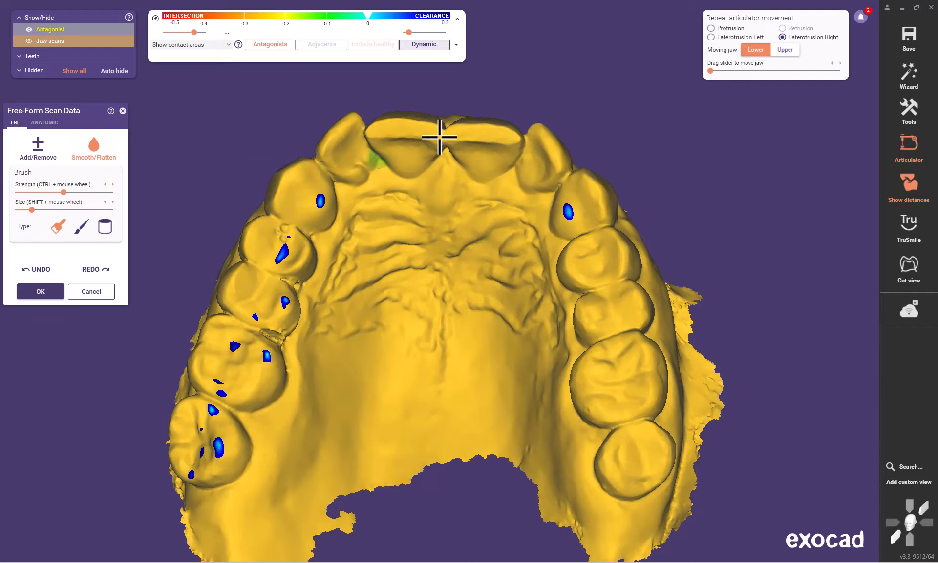
pyautogui.moveTo(710, 72); pyautogui.dragTo(745, 78)
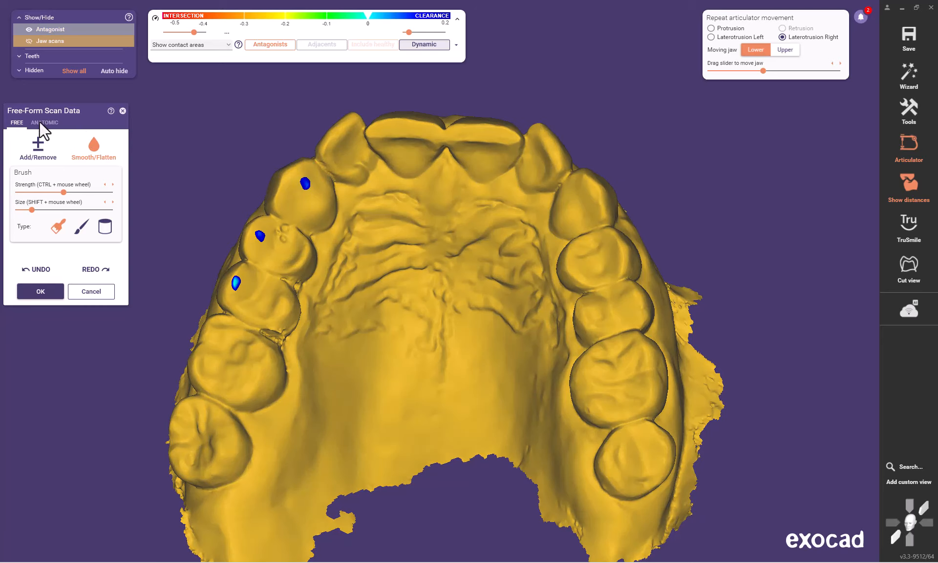
# Step: Add more material to the canine with the lower jaw moved still further in right laterotrusion, and smooth the built-up area
pyautogui.click(38, 147)
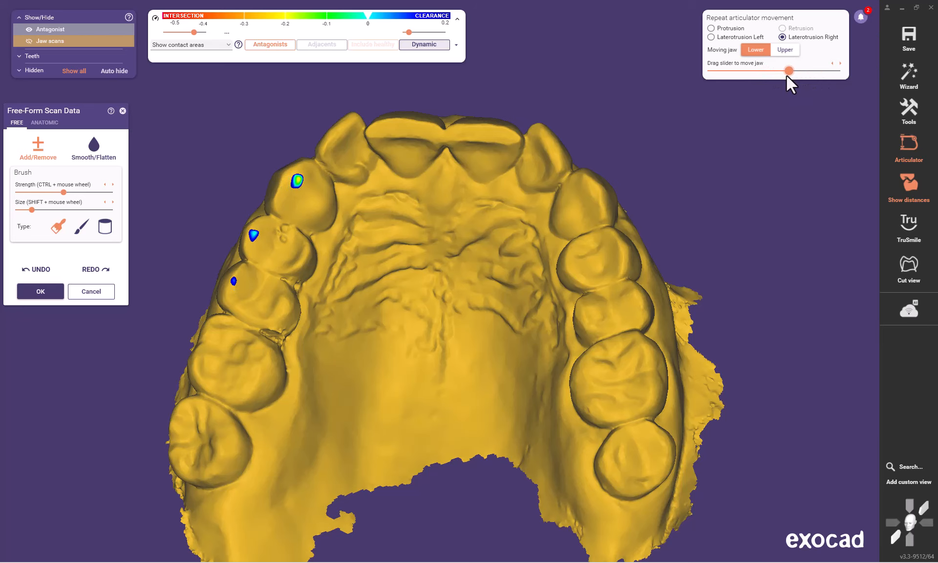
pyautogui.moveTo(786, 75); pyautogui.dragTo(769, 74)
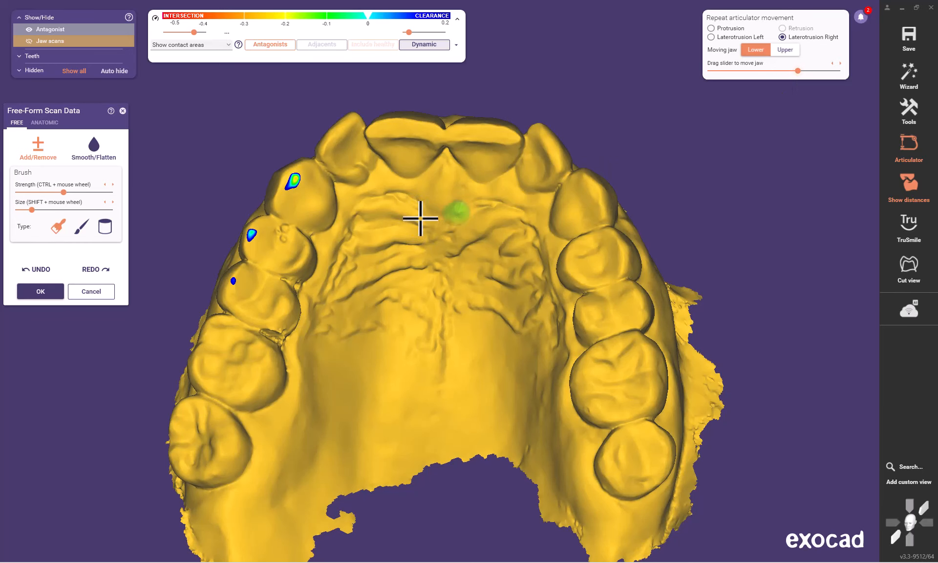
pyautogui.click(103, 157)
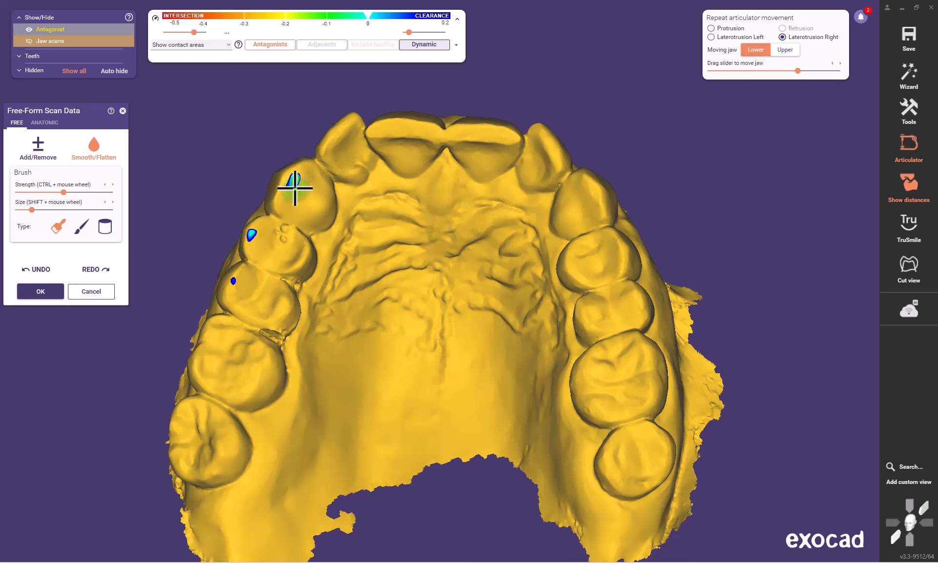
pyautogui.moveTo(300, 180)
pyautogui.mouseDown()
pyautogui.moveTo(295, 220)
pyautogui.moveTo(306, 176)
pyautogui.moveTo(310, 195)
pyautogui.moveTo(300, 176)
pyautogui.mouseUp()
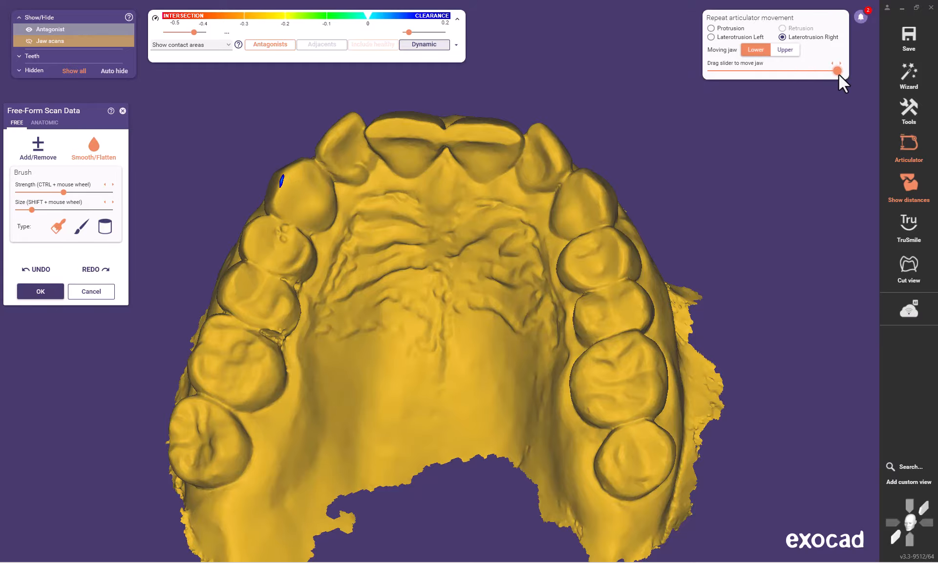
# Step: Accept the canine build-up with the jaw back at its start position, and restart the articulator movement simulation for slight right laterotrusion
pyautogui.moveTo(837, 71); pyautogui.dragTo(711, 72)
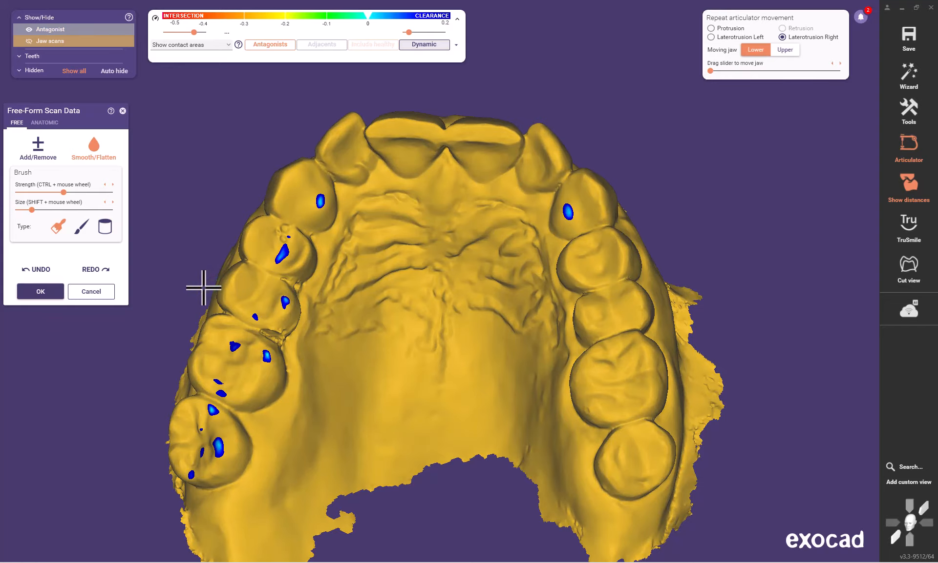
pyautogui.click(40, 293)
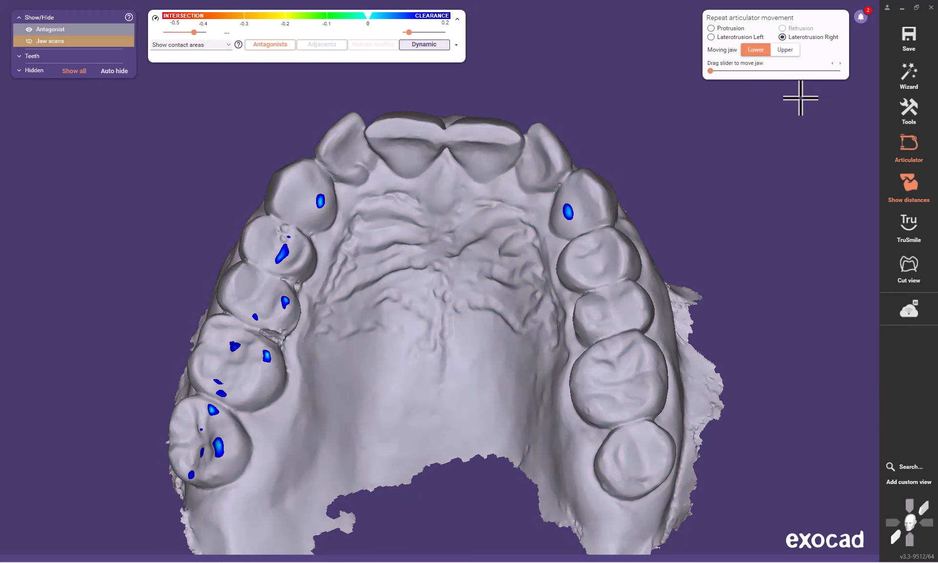
pyautogui.click(795, 174)
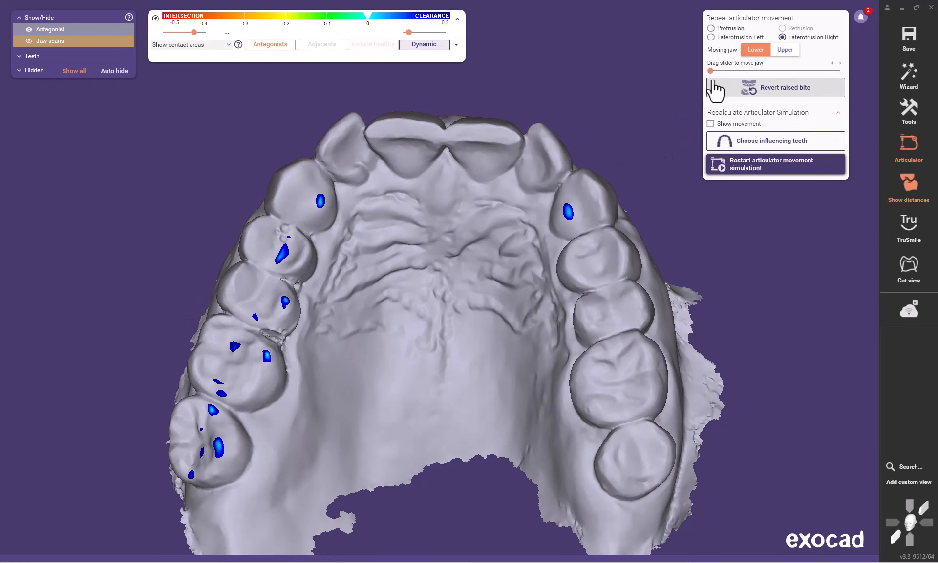
pyautogui.moveTo(710, 71)
pyautogui.mouseDown()
pyautogui.moveTo(761, 71)
pyautogui.moveTo(723, 71)
pyautogui.mouseUp()
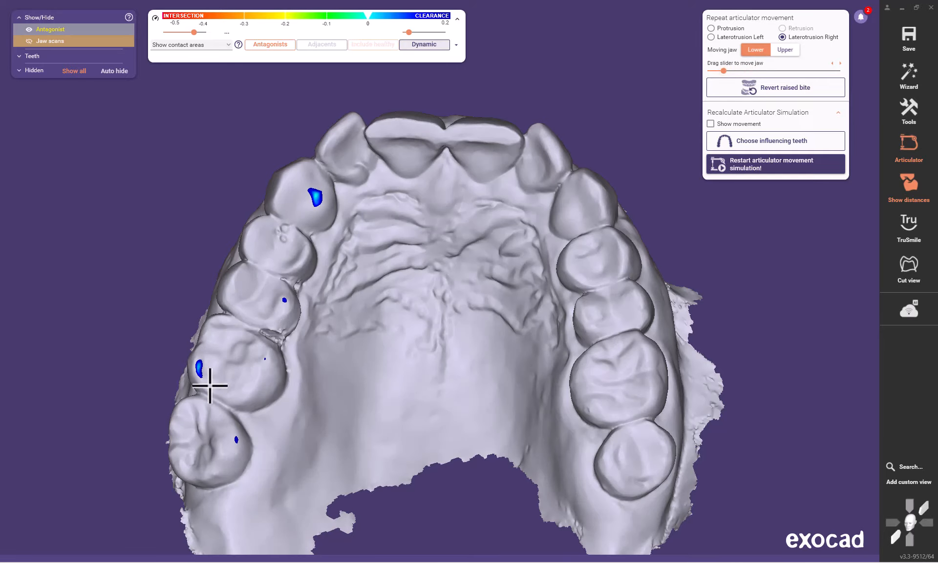
# Step: Free-form the antagonist with the smallest Add/Remove brush to remove the first molar's outer-cusp contact in right laterotrusion
pyautogui.rightClick(376, 239)
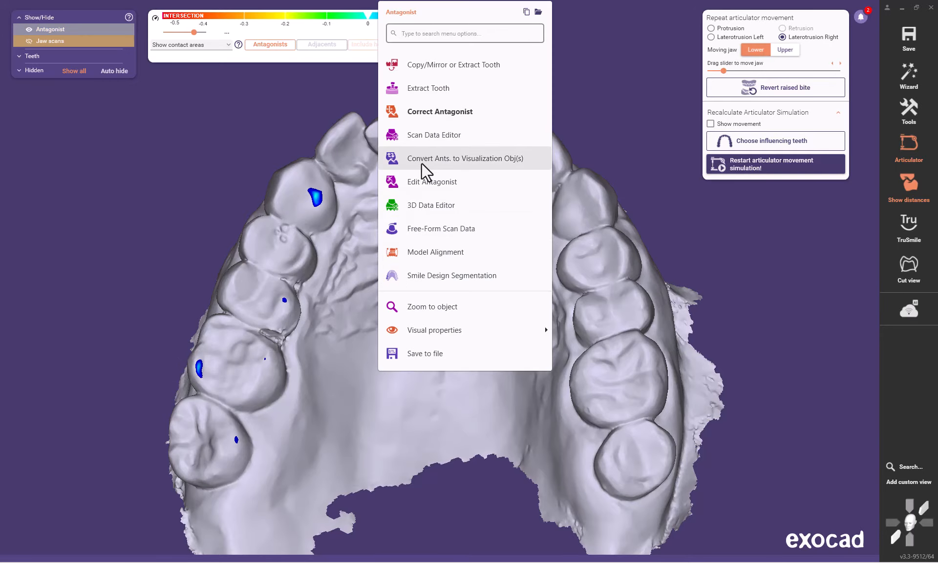
pyautogui.click(433, 227)
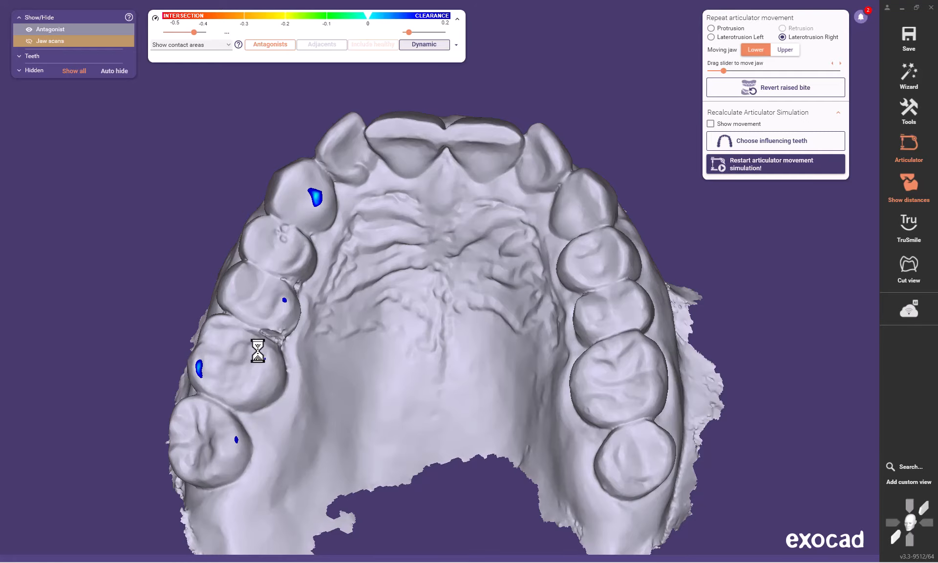
pyautogui.keyDown('shift'); pyautogui.scroll(-6, 202, 364); pyautogui.keyUp('shift')
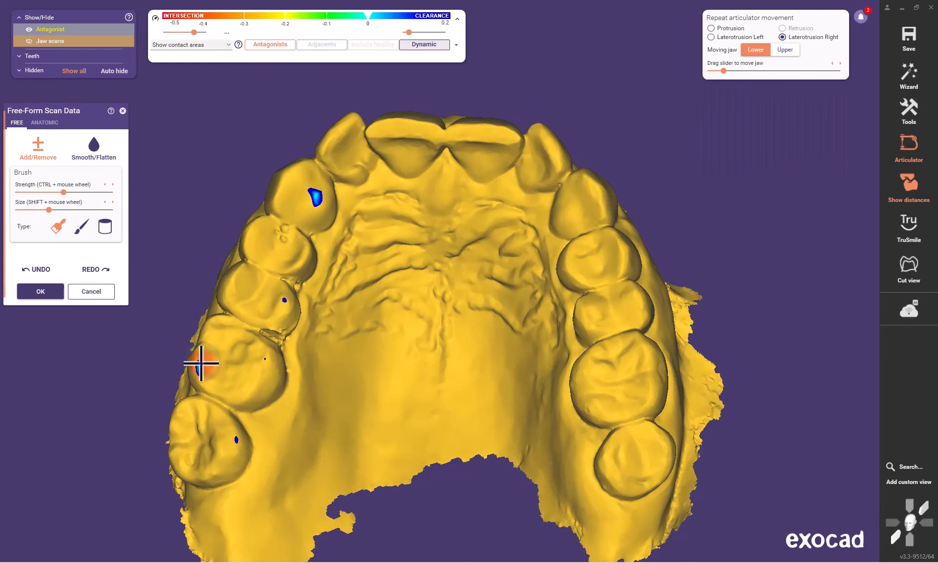
pyautogui.moveTo(201, 378)
pyautogui.mouseDown()
pyautogui.moveTo(195, 369)
pyautogui.moveTo(203, 393)
pyautogui.mouseUp()
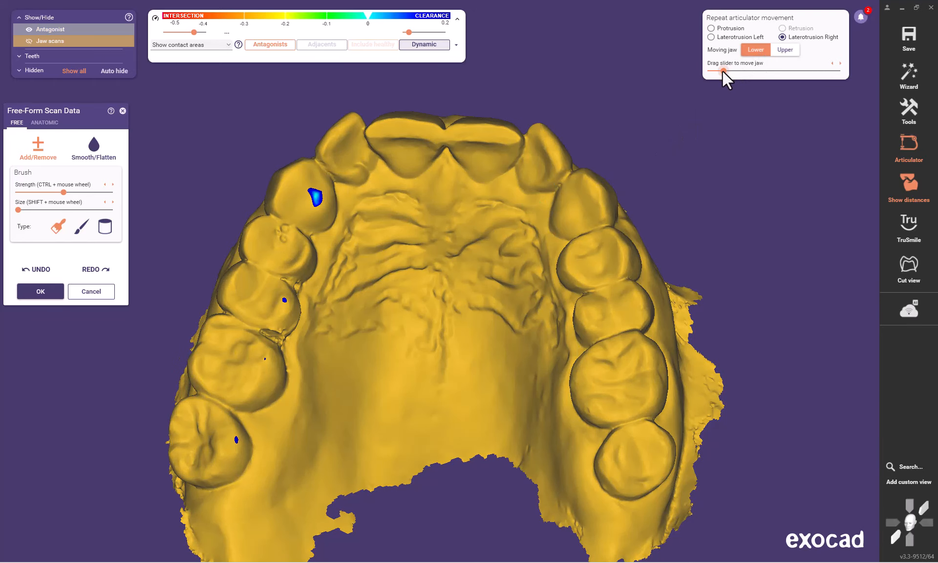
# Step: Remove the outer-cusp contacts on both premolars at two further positions of right laterotrusion, keeping the canine contact
pyautogui.click(722, 72)
pyautogui.moveTo(739, 72); pyautogui.dragTo(742, 76)
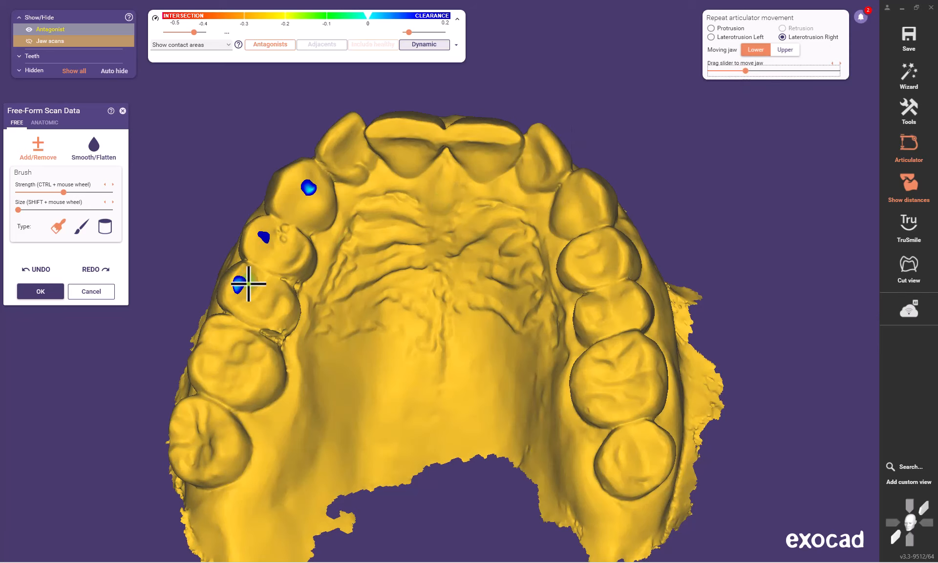
pyautogui.moveTo(241, 281)
pyautogui.mouseDown()
pyautogui.moveTo(268, 229)
pyautogui.moveTo(246, 241)
pyautogui.mouseUp()
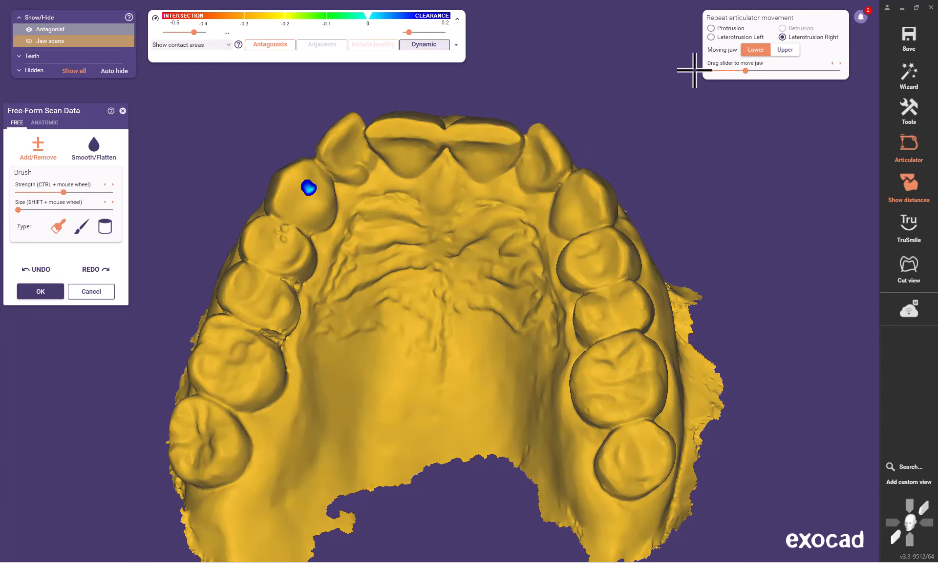
pyautogui.click(747, 73)
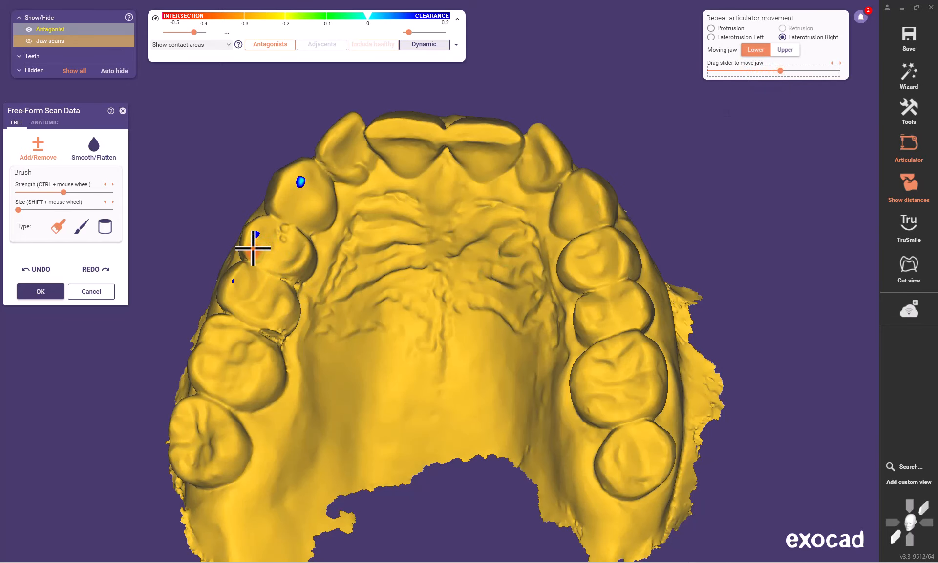
pyautogui.keyDown('shift'); pyautogui.moveTo(256, 231); pyautogui.dragTo(234, 278); pyautogui.keyUp('shift')
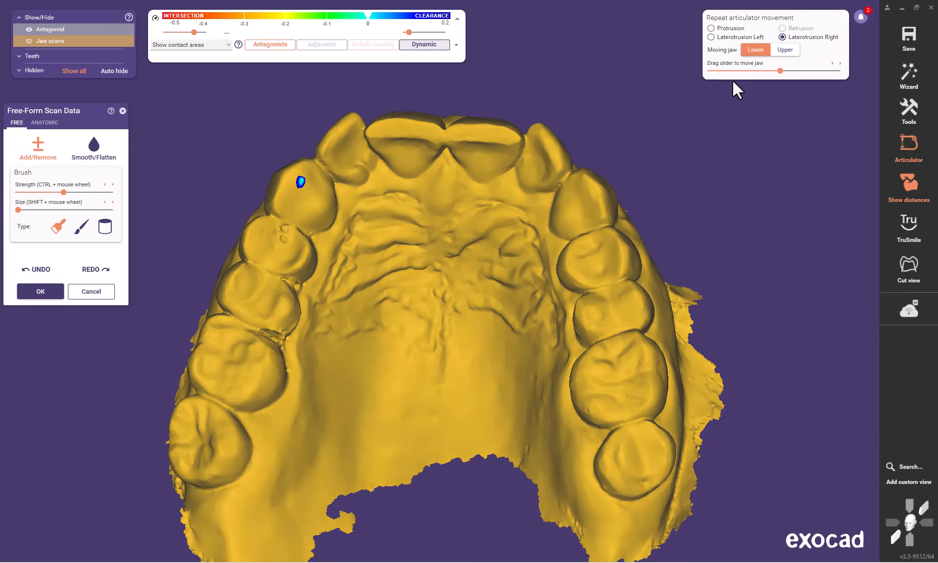
# Step: Remove the second molar's inner-cusp contact with the lower jaw only slightly into right laterotrusion
pyautogui.moveTo(780, 71); pyautogui.dragTo(791, 71)
pyautogui.moveTo(807, 71); pyautogui.dragTo(703, 77)
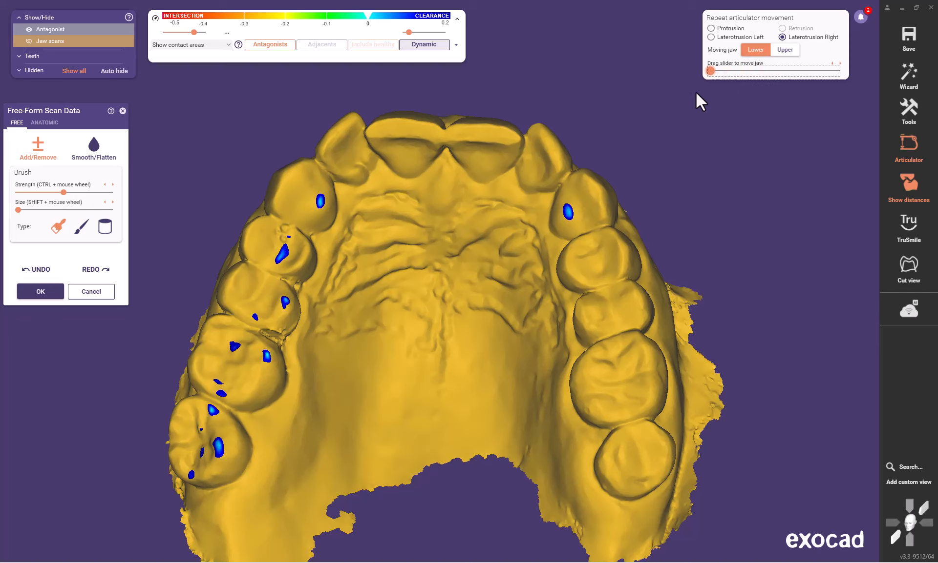
pyautogui.moveTo(705, 93)
pyautogui.mouseDown()
pyautogui.moveTo(725, 99)
pyautogui.moveTo(681, 87)
pyautogui.moveTo(719, 98)
pyautogui.mouseUp()
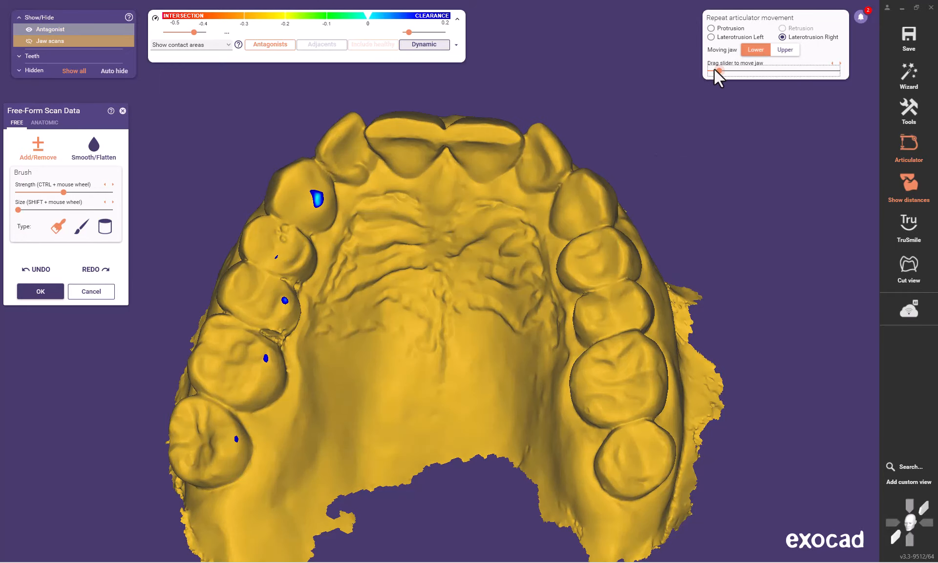
pyautogui.moveTo(717, 73)
pyautogui.mouseDown()
pyautogui.moveTo(688, 75)
pyautogui.moveTo(717, 76)
pyautogui.mouseUp()
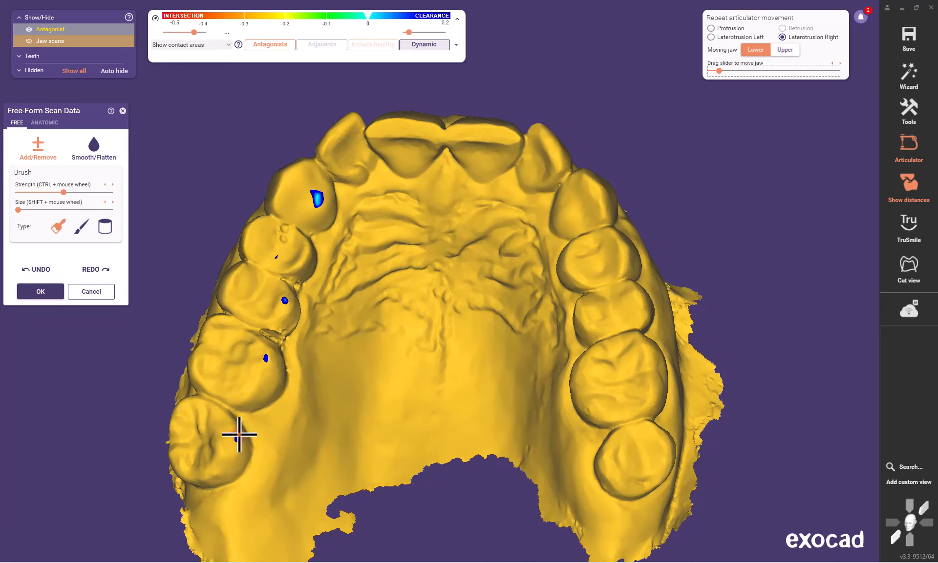
pyautogui.keyDown('shift'); pyautogui.moveTo(239, 435); pyautogui.dragTo(238, 442); pyautogui.keyUp('shift')
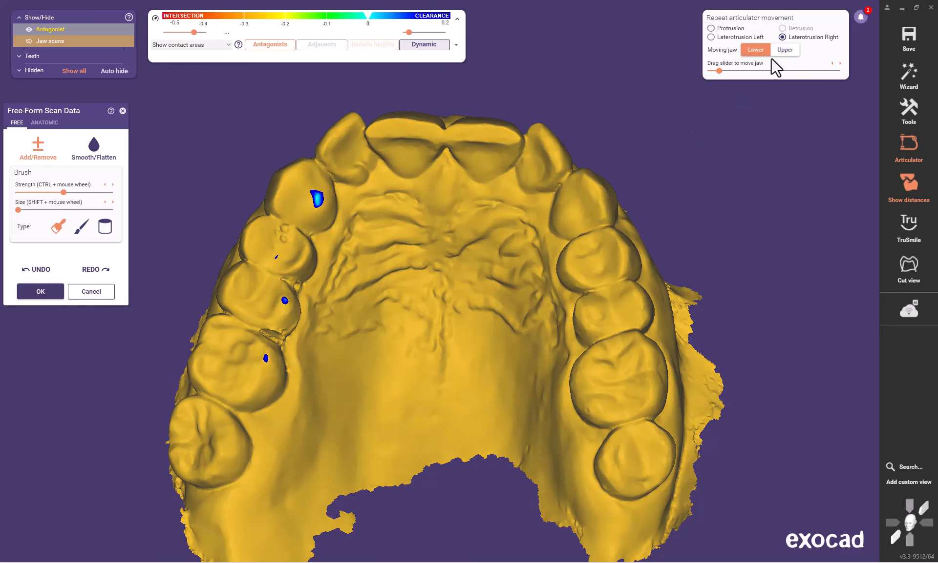
# Step: Check the antagonist contacts through the right laterotrusion and return the lower jaw to its start position
pyautogui.moveTo(720, 70)
pyautogui.mouseDown()
pyautogui.moveTo(684, 71)
pyautogui.moveTo(744, 74)
pyautogui.moveTo(703, 72)
pyautogui.moveTo(731, 77)
pyautogui.mouseUp()
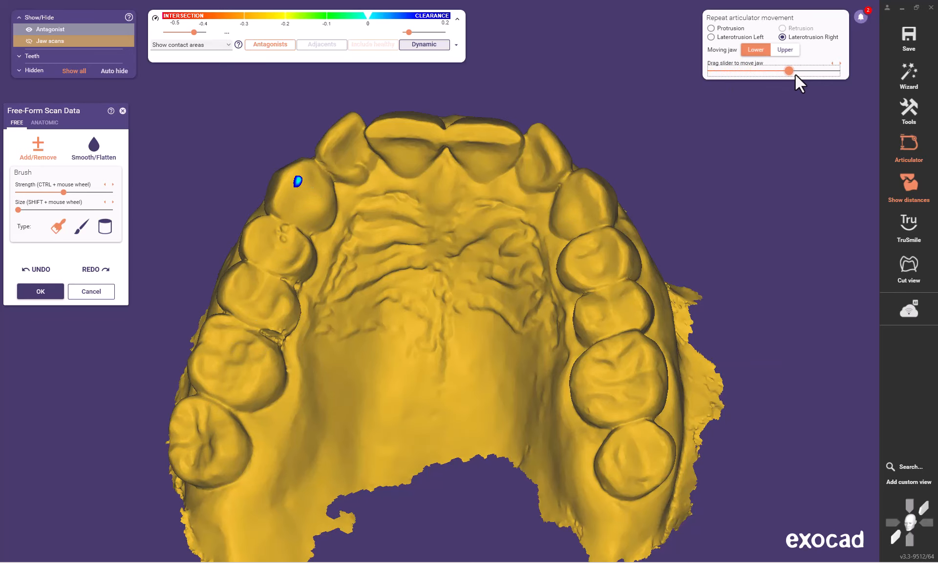
pyautogui.moveTo(795, 74)
pyautogui.mouseDown()
pyautogui.moveTo(674, 75)
pyautogui.moveTo(777, 74)
pyautogui.mouseUp()
pyautogui.moveTo(691, 72); pyautogui.dragTo(674, 63)
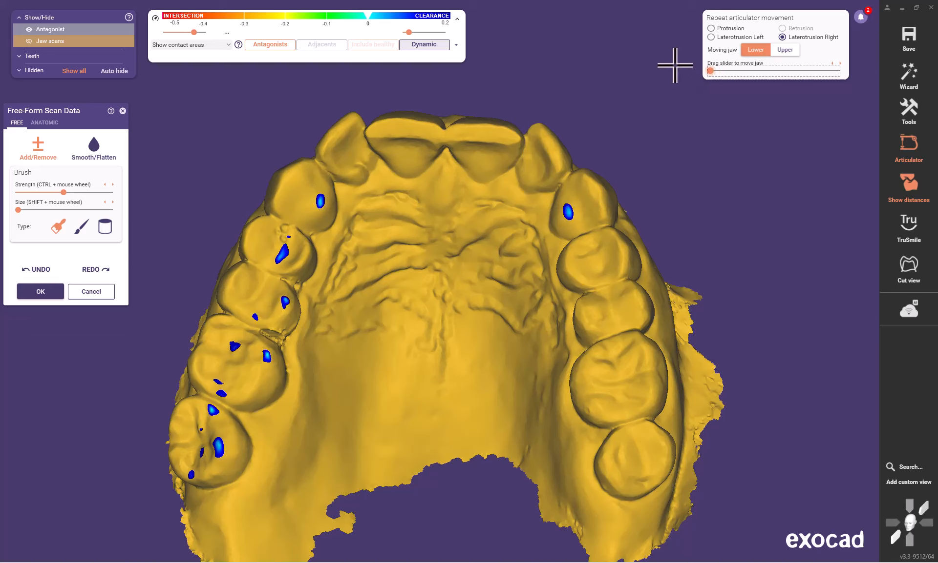
# Step: Move the lower jaw slightly into left laterotrusion and build up the antagonist's left canine with a larger Add/Remove brush
pyautogui.click(711, 37)
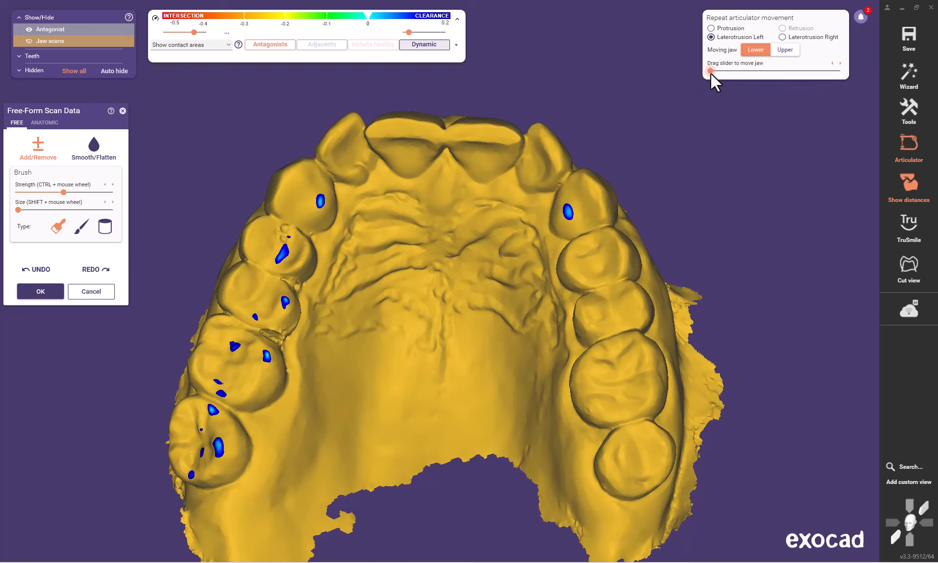
pyautogui.moveTo(711, 72); pyautogui.dragTo(732, 71)
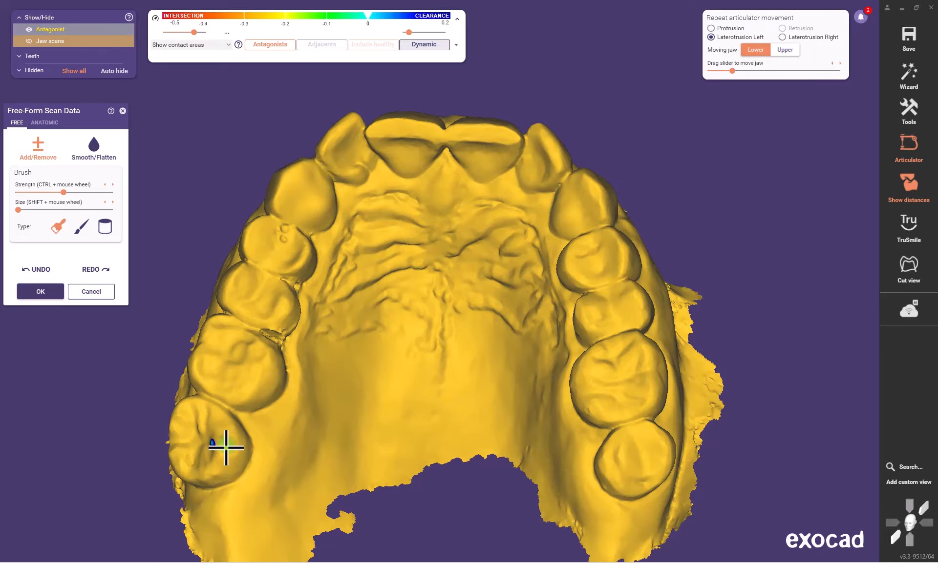
pyautogui.moveTo(393, 320); pyautogui.dragTo(396, 327, button='right')
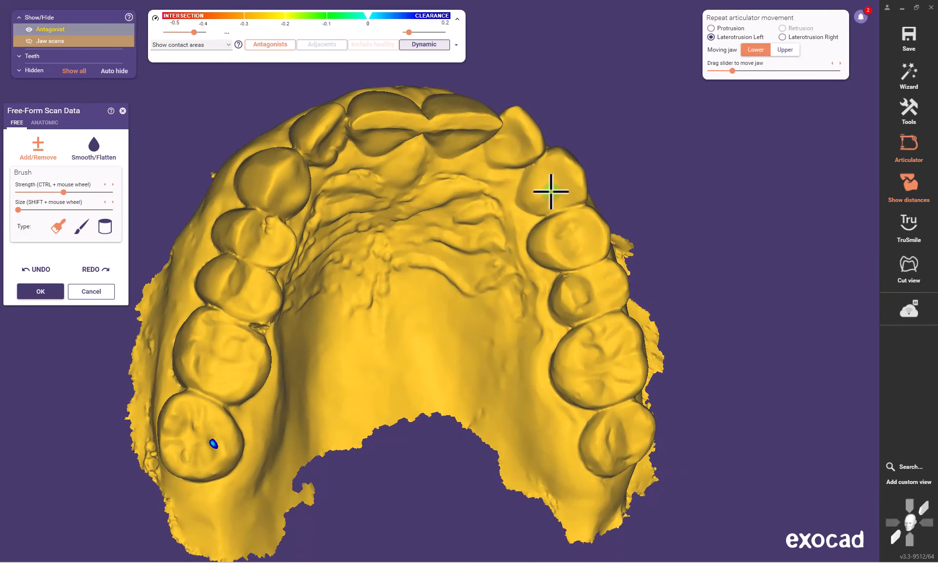
pyautogui.keyDown('shift'); pyautogui.scroll(2, 547, 198); pyautogui.keyUp('shift')
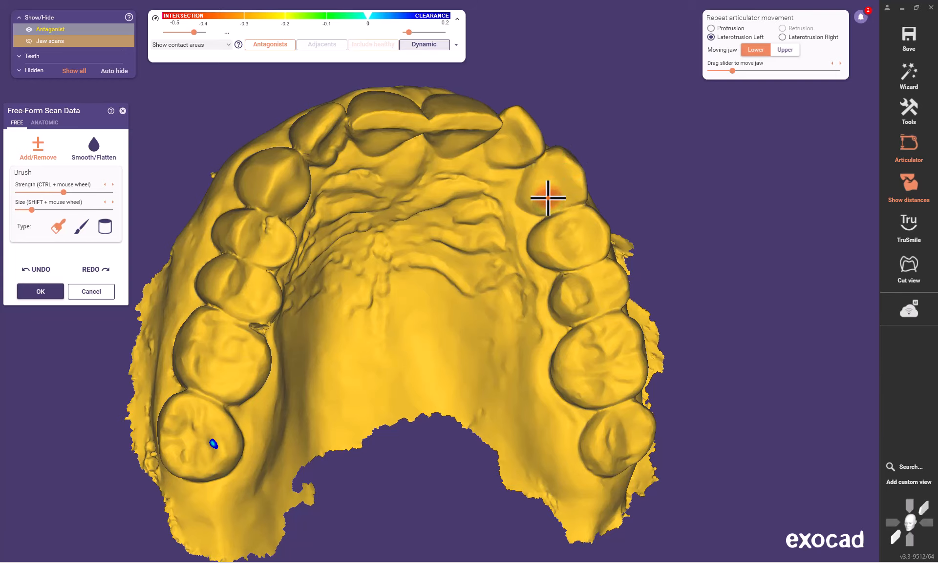
pyautogui.keyDown('shift'); pyautogui.scroll(1, 548, 197); pyautogui.keyUp('shift')
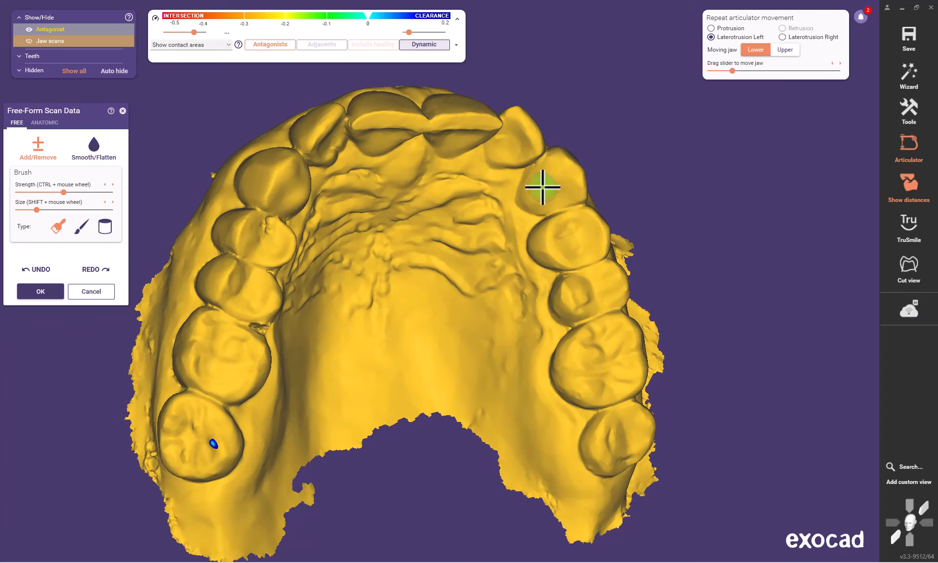
pyautogui.click(550, 187)
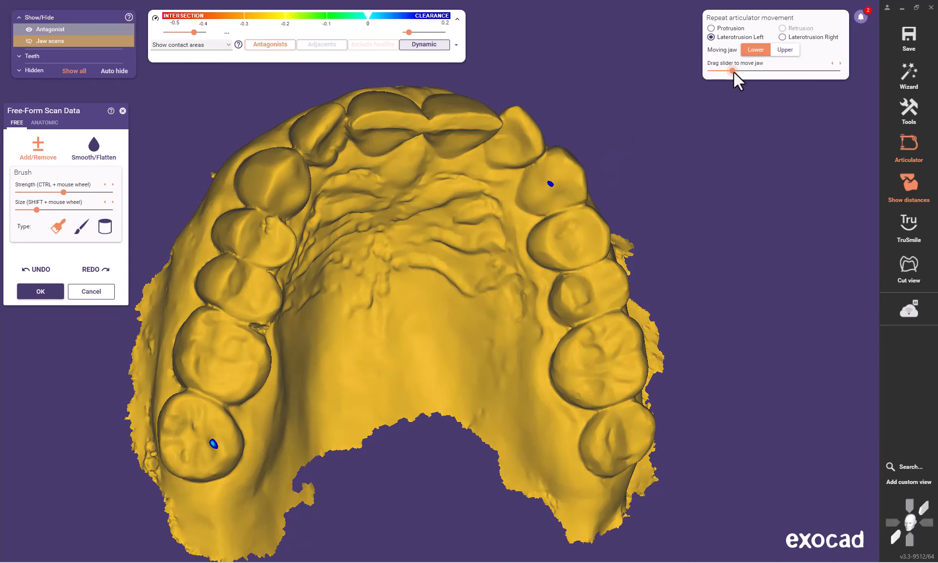
# Step: Add material nearer the left canine's tip further into left laterotrusion, and check the contacts back to the start position
pyautogui.moveTo(733, 71)
pyautogui.mouseDown()
pyautogui.moveTo(701, 74)
pyautogui.moveTo(746, 71)
pyautogui.mouseUp()
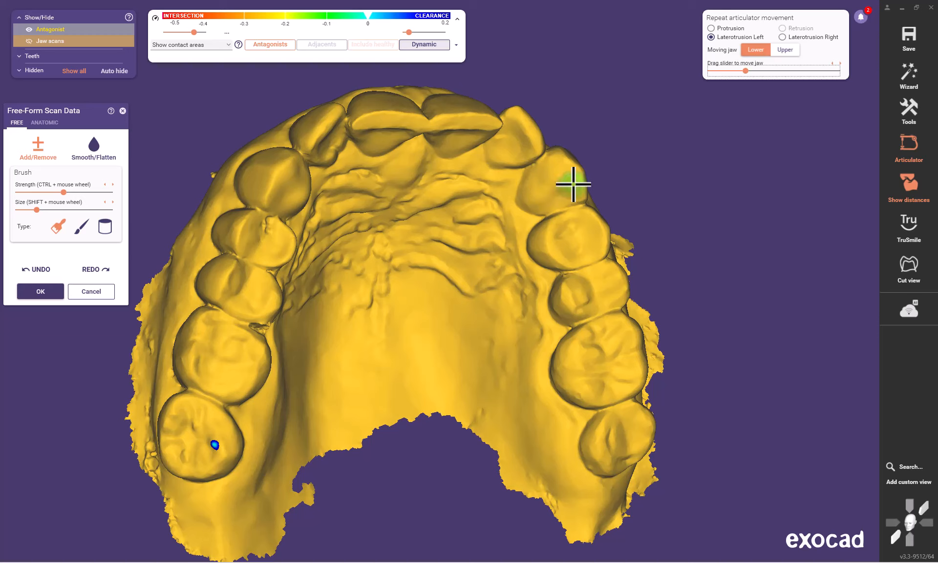
pyautogui.moveTo(574, 184); pyautogui.dragTo(567, 176)
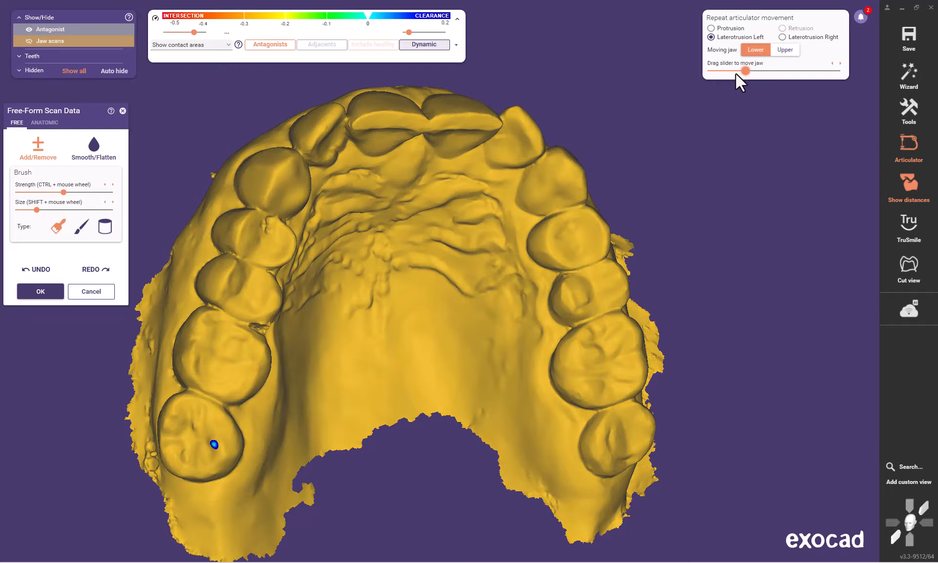
pyautogui.moveTo(735, 73)
pyautogui.mouseDown()
pyautogui.moveTo(703, 74)
pyautogui.moveTo(759, 68)
pyautogui.moveTo(694, 75)
pyautogui.moveTo(731, 80)
pyautogui.mouseUp()
pyautogui.moveTo(727, 70); pyautogui.dragTo(703, 80)
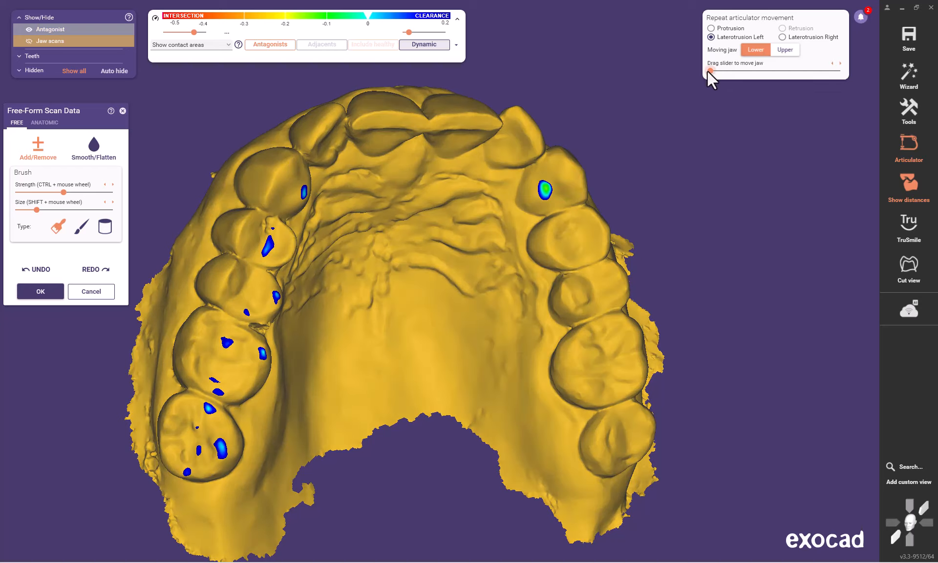
pyautogui.moveTo(710, 75); pyautogui.dragTo(728, 73)
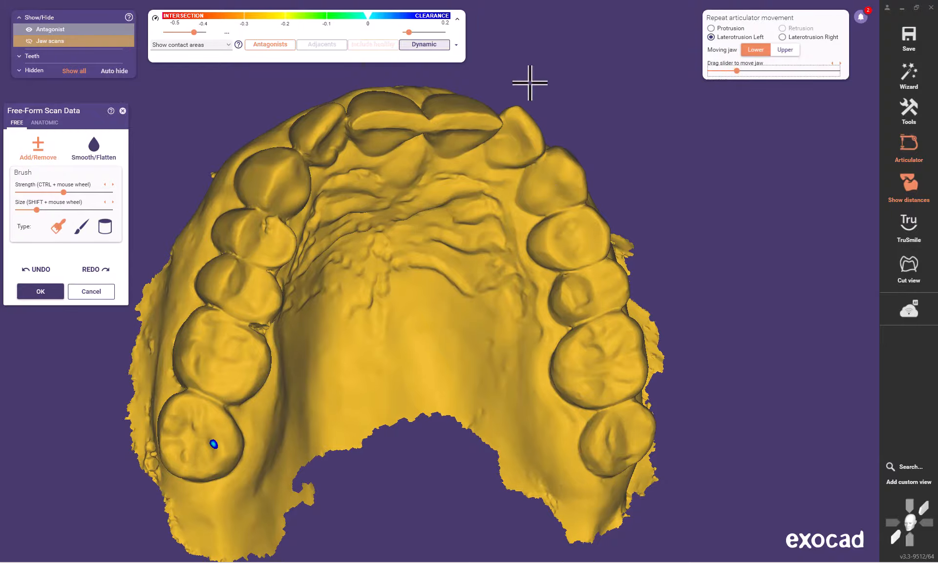
# Step: Show the jaw scans semi-transparently and build up the antagonist's left canine against the lower teeth in left laterotrusion
pyautogui.click(28, 30)
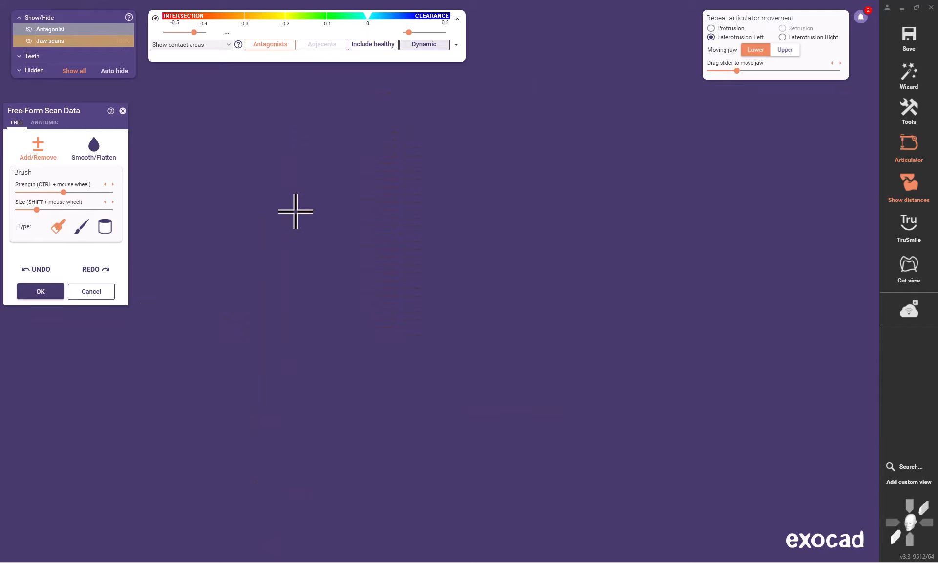
pyautogui.click(28, 30)
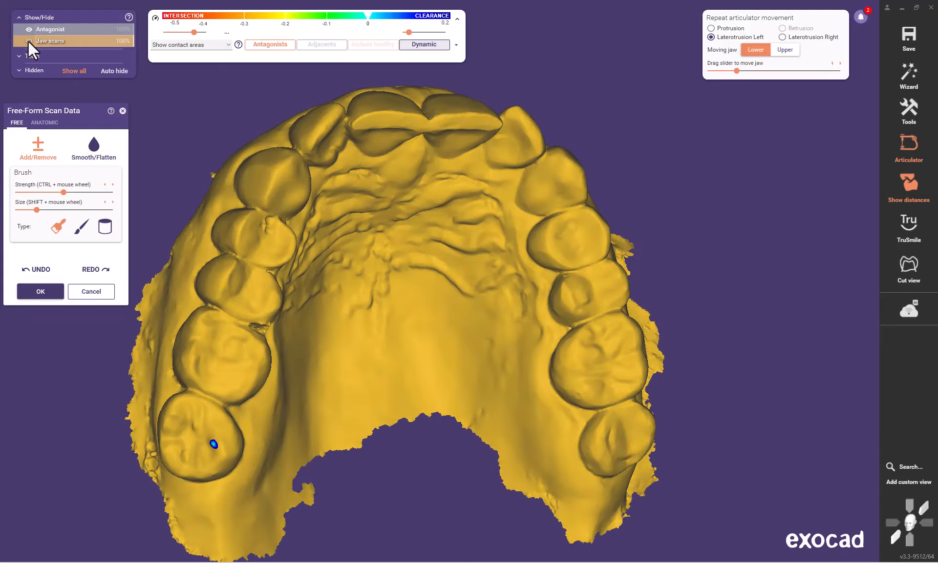
pyautogui.click(28, 41)
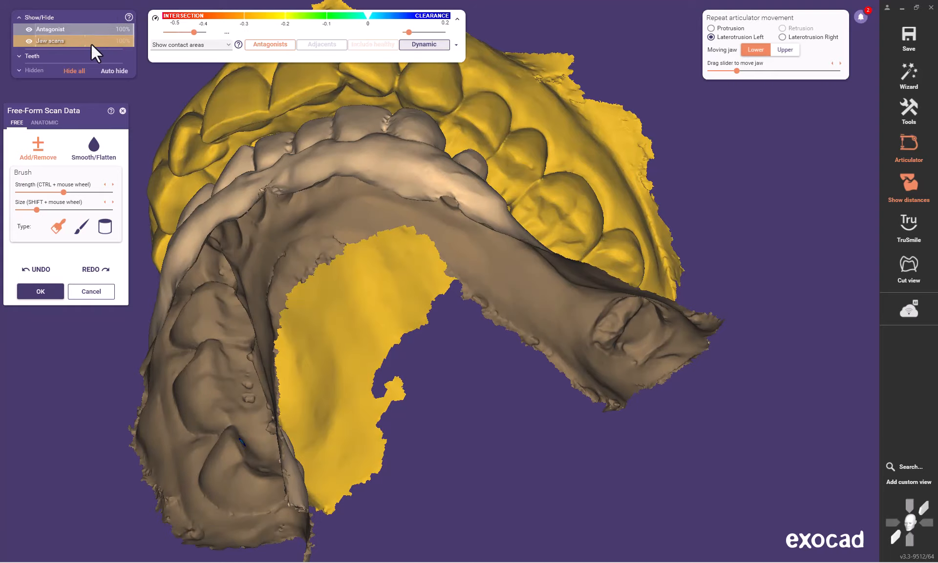
pyautogui.click(100, 44)
pyautogui.moveTo(306, 149); pyautogui.dragTo(376, 265, button='right')
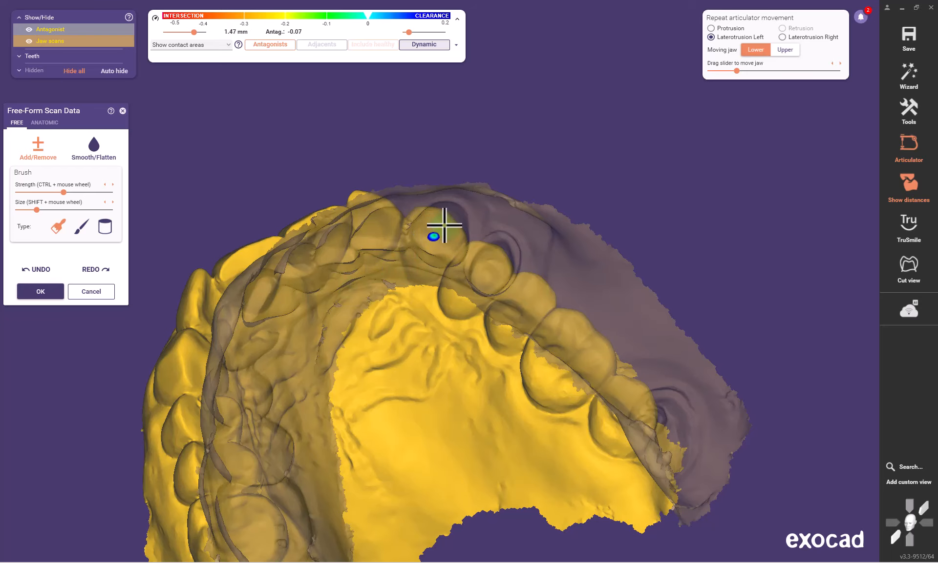
pyautogui.moveTo(421, 185); pyautogui.dragTo(423, 186, button='right')
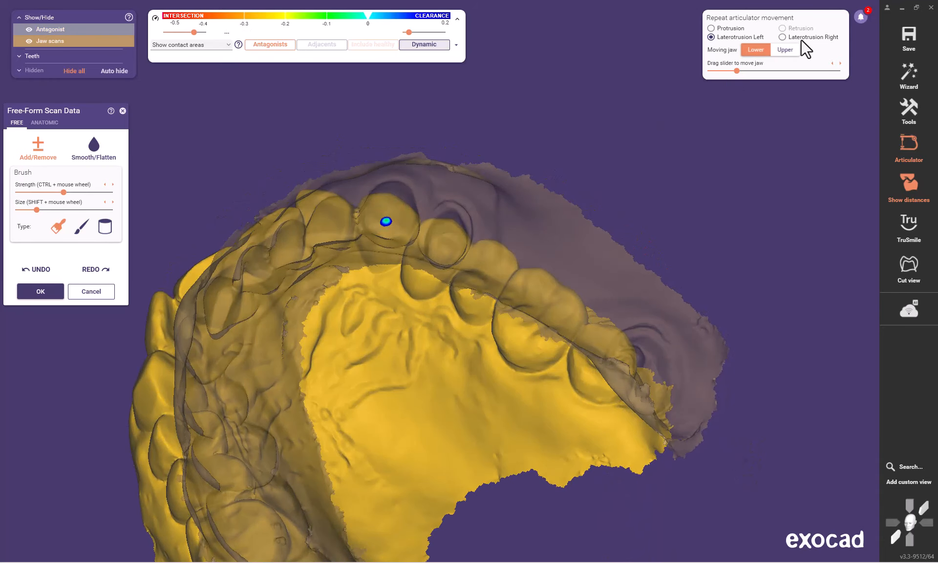
# Step: Extend the left canine's guidance surface at successive positions further into left laterotrusion
pyautogui.moveTo(737, 71); pyautogui.dragTo(759, 72)
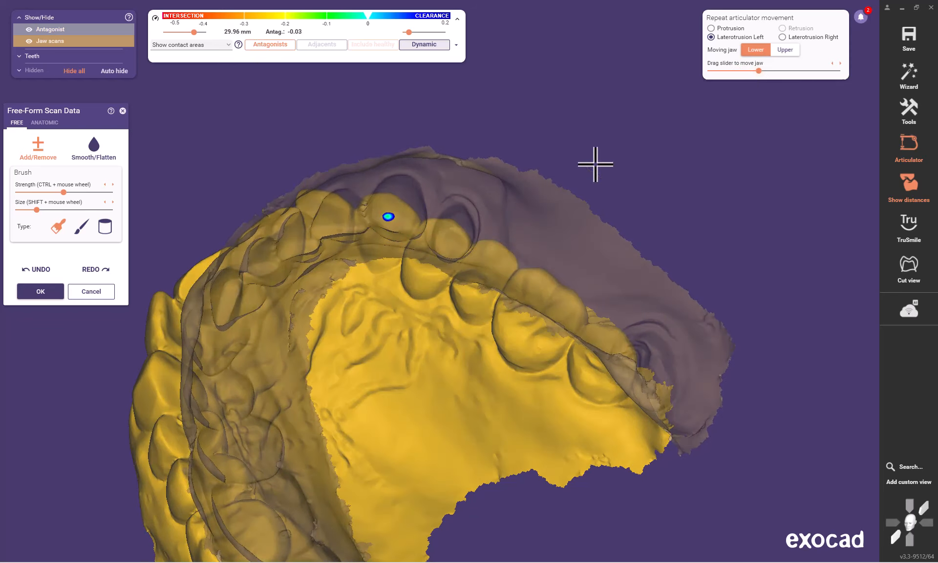
pyautogui.moveTo(761, 69); pyautogui.dragTo(780, 69)
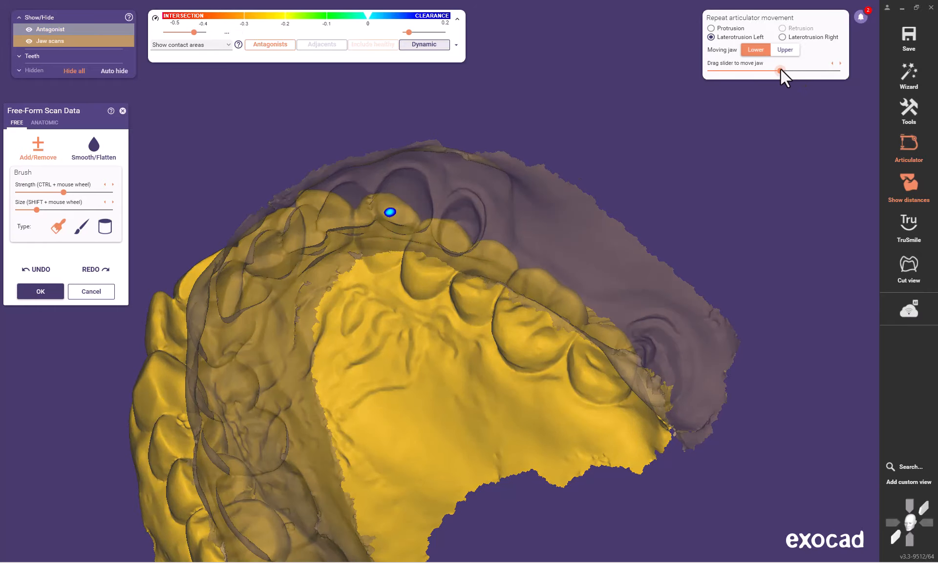
pyautogui.moveTo(780, 69); pyautogui.dragTo(796, 69)
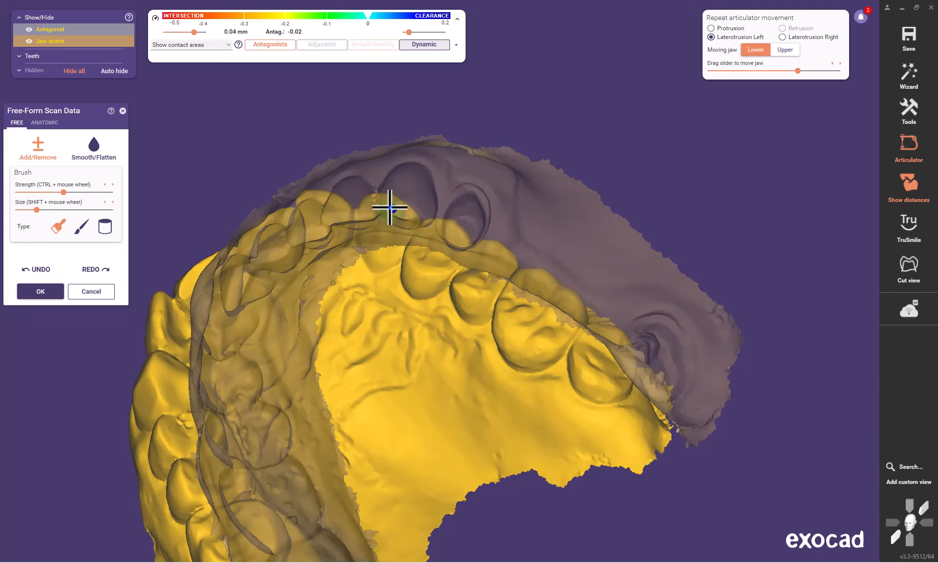
pyautogui.moveTo(797, 72)
pyautogui.mouseDown()
pyautogui.moveTo(822, 71)
pyautogui.moveTo(789, 75)
pyautogui.mouseUp()
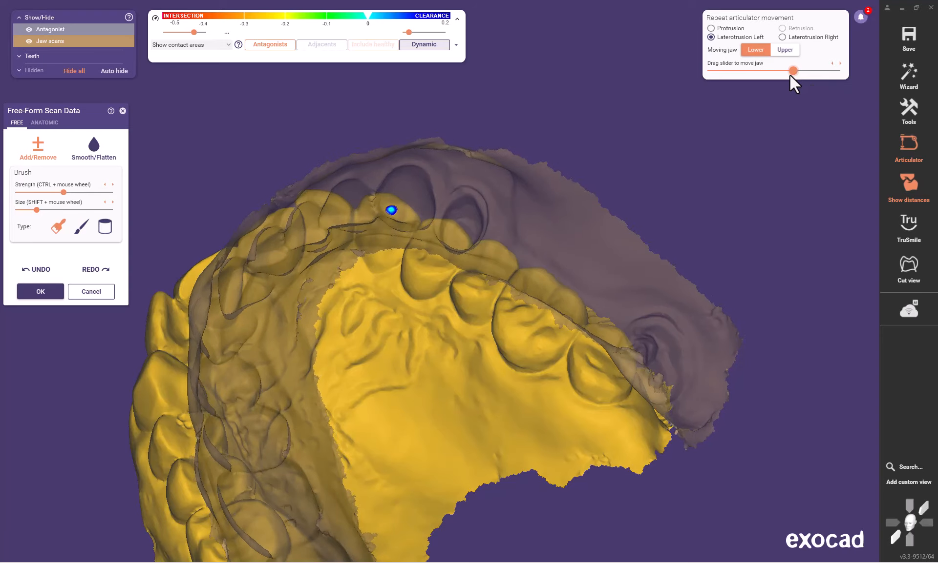
# Step: Hide the jaw scans and use Smooth/Flatten on the left canine's build-up and the right second molar's inner-cusp contact
pyautogui.moveTo(535, 171)
pyautogui.mouseDown(button='right')
pyautogui.moveTo(530, 193)
pyautogui.moveTo(536, 117)
pyautogui.moveTo(523, 182)
pyautogui.mouseUp(button='right')
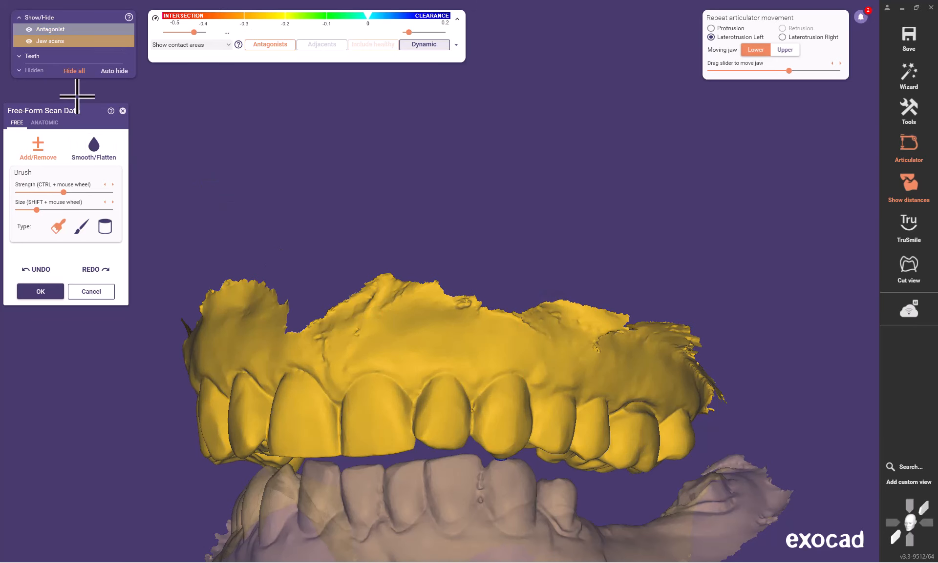
pyautogui.click(29, 41)
pyautogui.moveTo(461, 283); pyautogui.dragTo(459, 270, button='right')
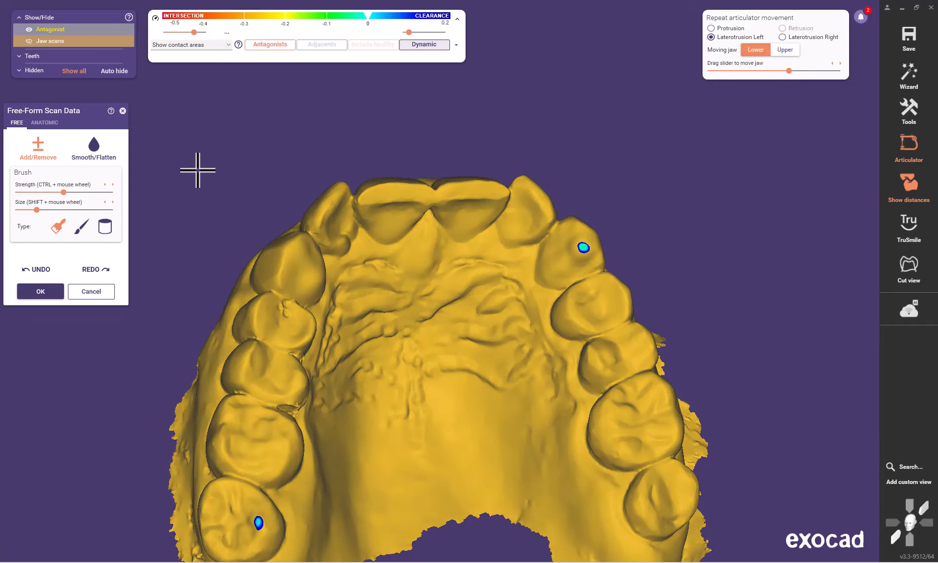
pyautogui.click(95, 152)
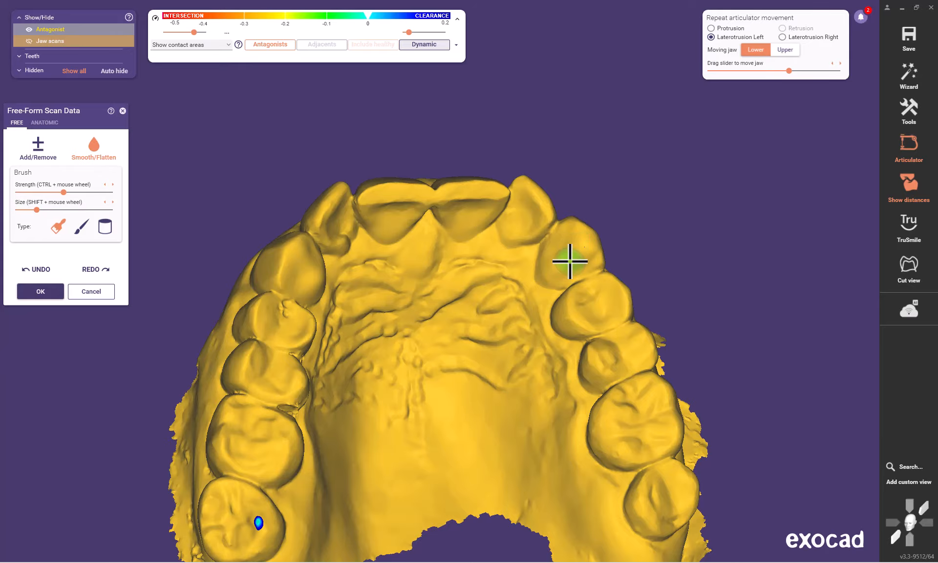
pyautogui.moveTo(576, 248)
pyautogui.mouseDown(button='right')
pyautogui.moveTo(622, 203)
pyautogui.moveTo(601, 225)
pyautogui.mouseUp(button='right')
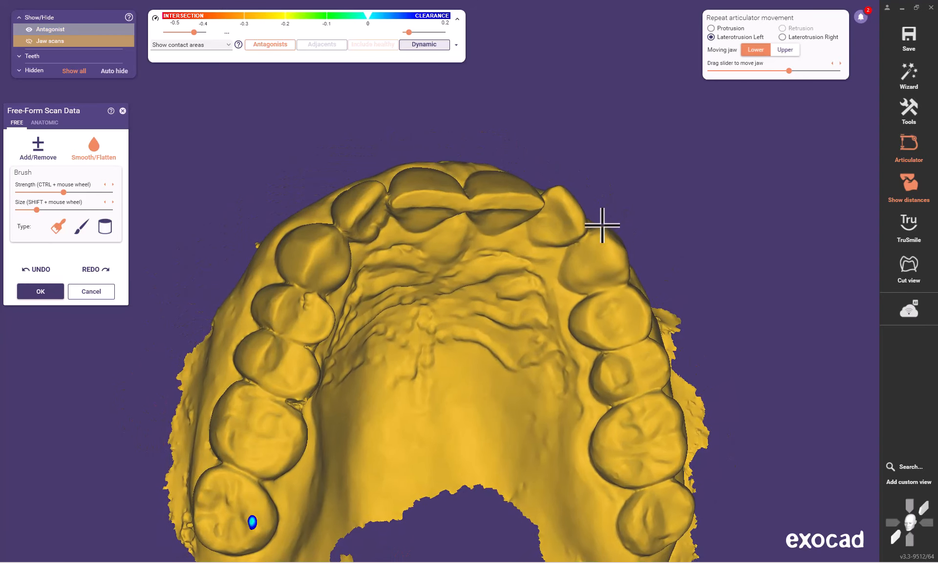
pyautogui.moveTo(247, 508); pyautogui.dragTo(246, 467, button='right')
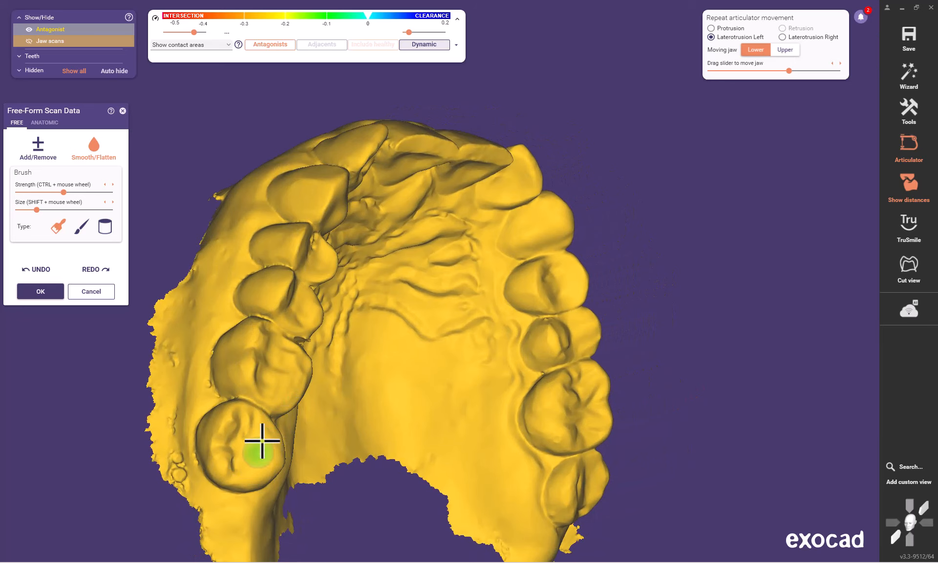
pyautogui.moveTo(353, 360); pyautogui.dragTo(352, 347, button='right')
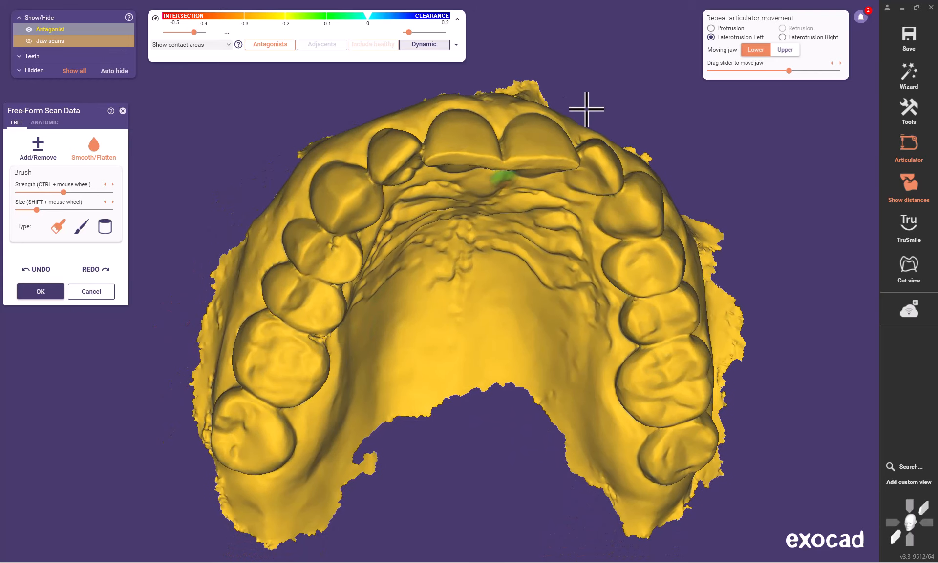
# Step: Remove the right second molar's inner-cusp contact using Add/Remove with the lower jaw only slightly into left laterotrusion
pyautogui.moveTo(788, 71)
pyautogui.mouseDown()
pyautogui.moveTo(693, 66)
pyautogui.moveTo(717, 69)
pyautogui.mouseUp()
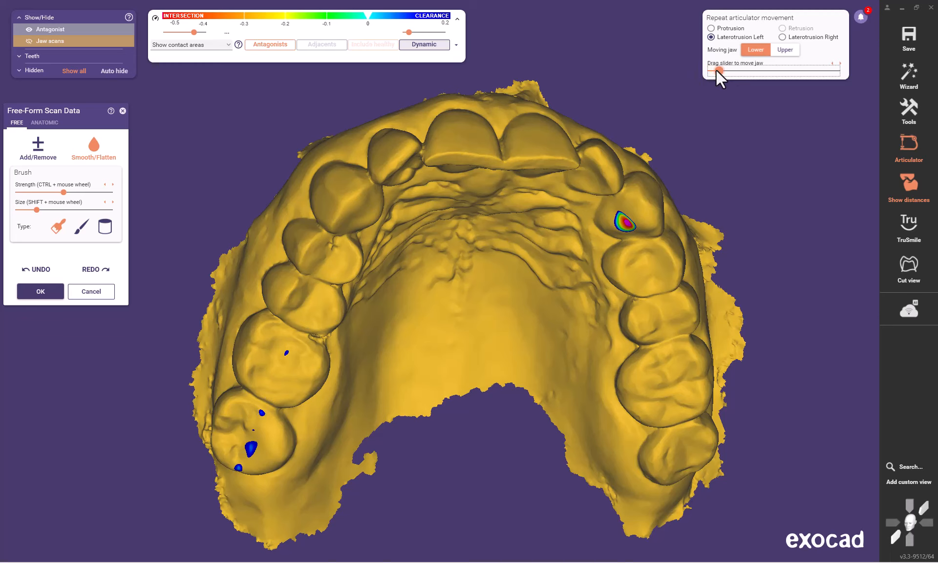
pyautogui.moveTo(256, 448); pyautogui.dragTo(257, 435)
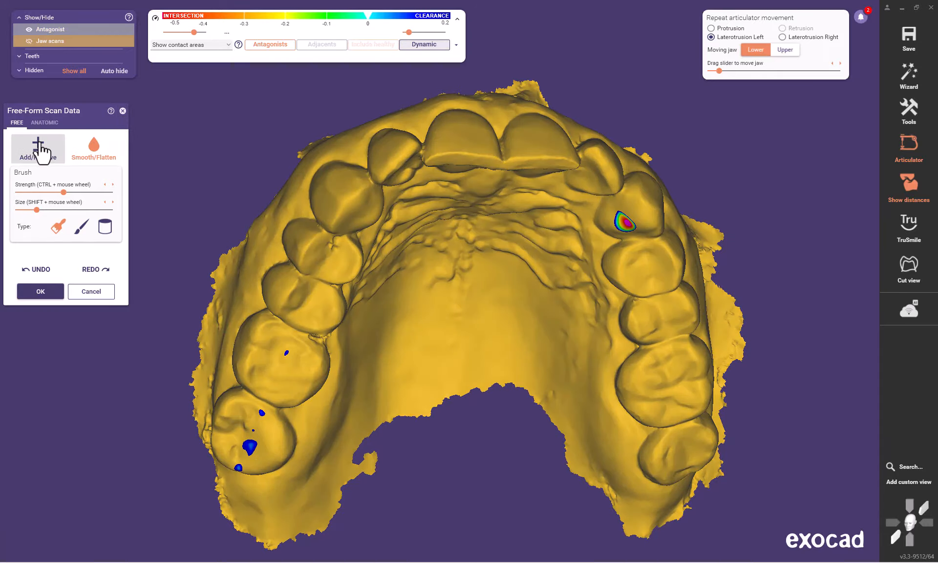
pyautogui.click(57, 154)
pyautogui.moveTo(253, 432)
pyautogui.mouseDown()
pyautogui.moveTo(253, 459)
pyautogui.moveTo(257, 436)
pyautogui.moveTo(257, 445)
pyautogui.mouseUp()
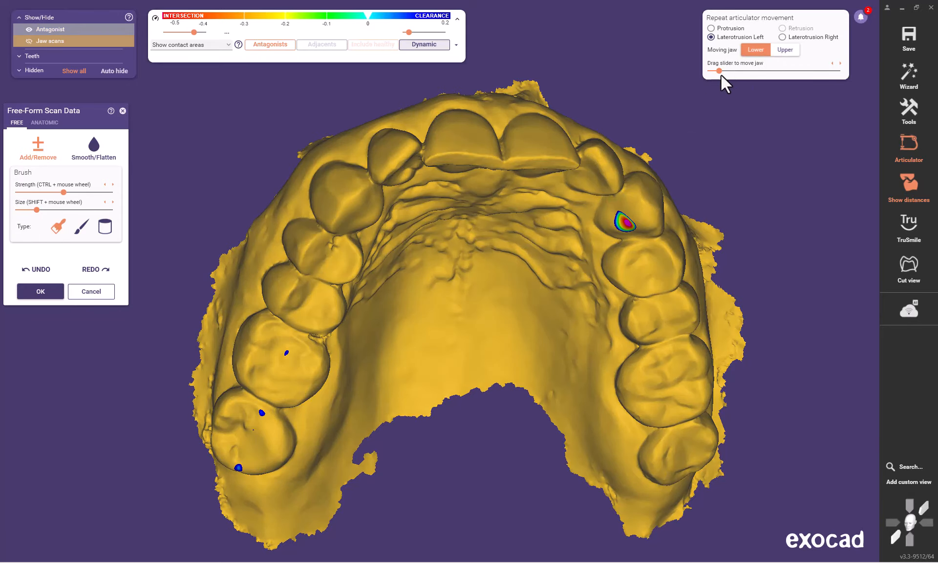
# Step: Return the lower jaw to its start position, accept the free-forming and restart the articulator movement simulation
pyautogui.moveTo(721, 74); pyautogui.dragTo(653, 75)
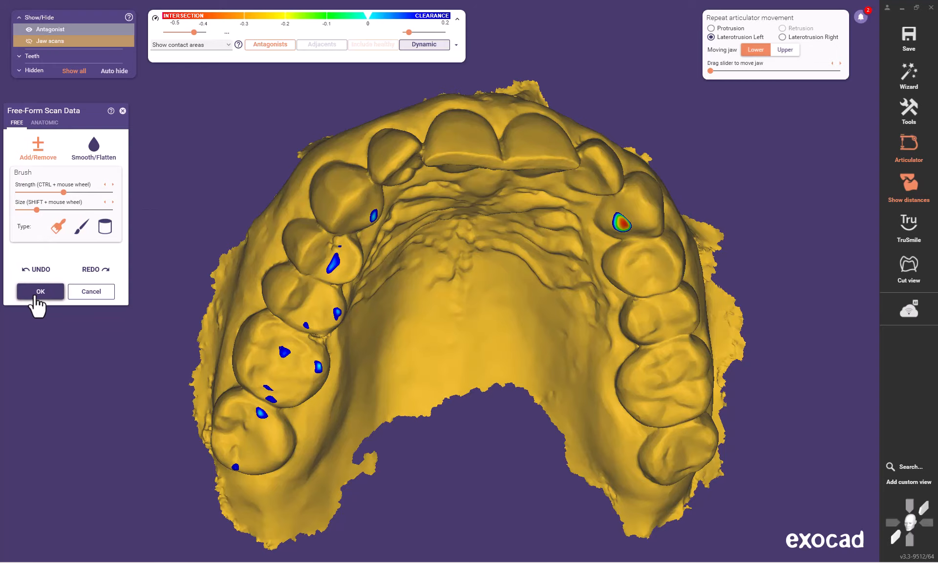
pyautogui.click(40, 292)
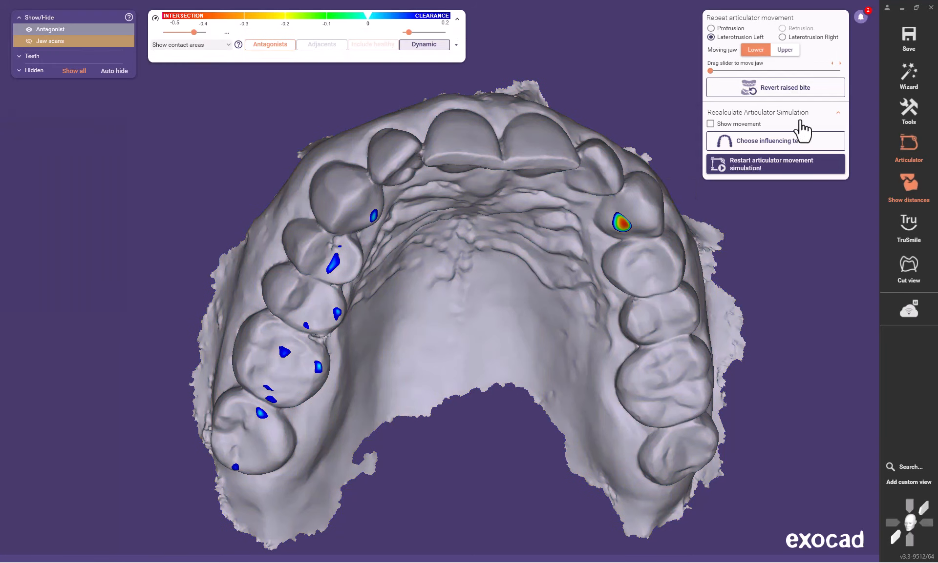
pyautogui.click(791, 166)
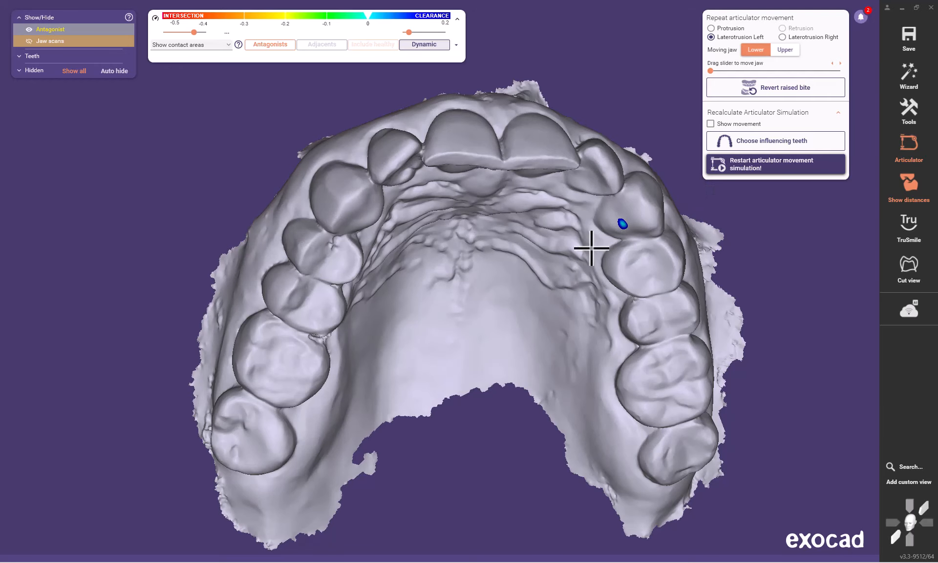
# Step: Reduce the left canine's contact with Free-Form Scan Data using the smallest brush and Smooth/Flatten, accept it and restart the articulator movement simulation
pyautogui.moveTo(590, 248); pyautogui.dragTo(739, 225, button='right')
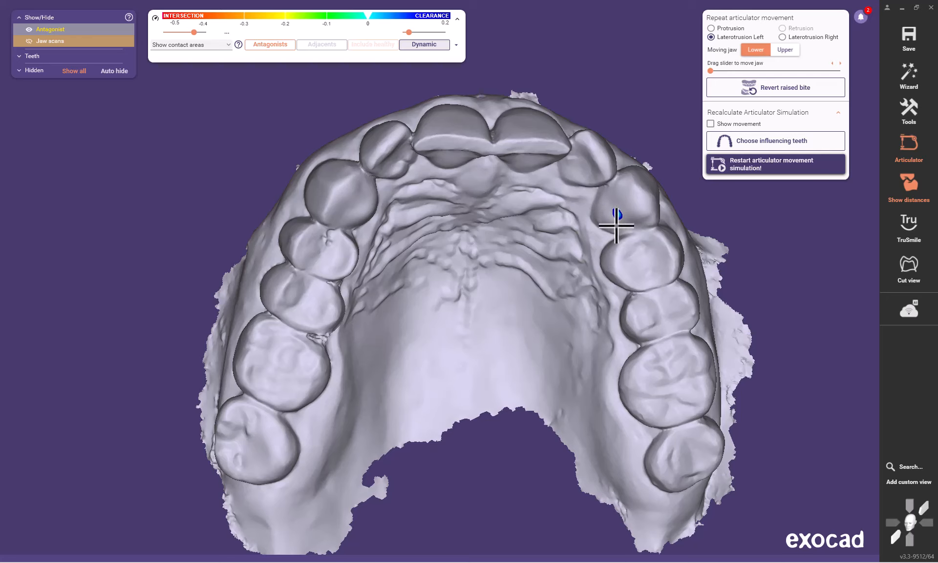
pyautogui.rightClick(478, 263)
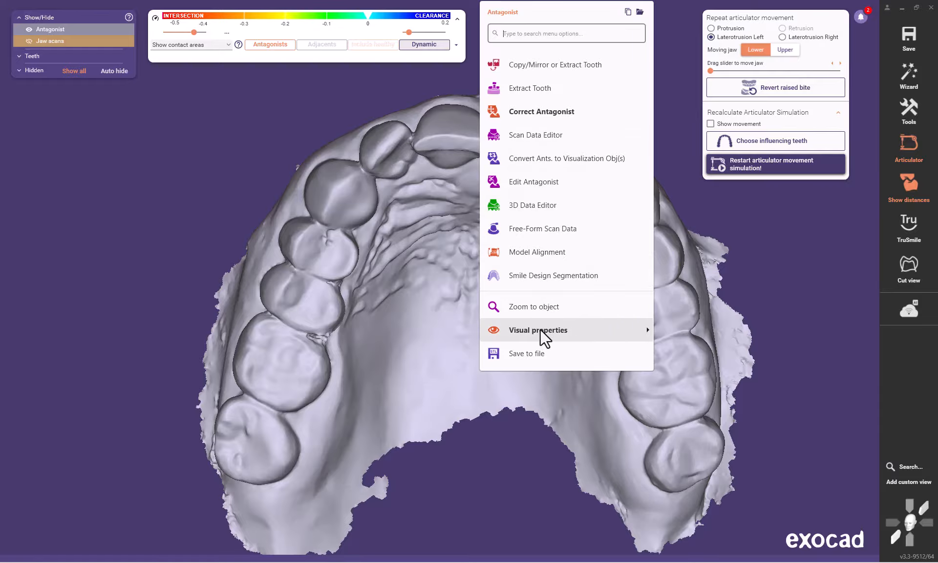
pyautogui.click(542, 229)
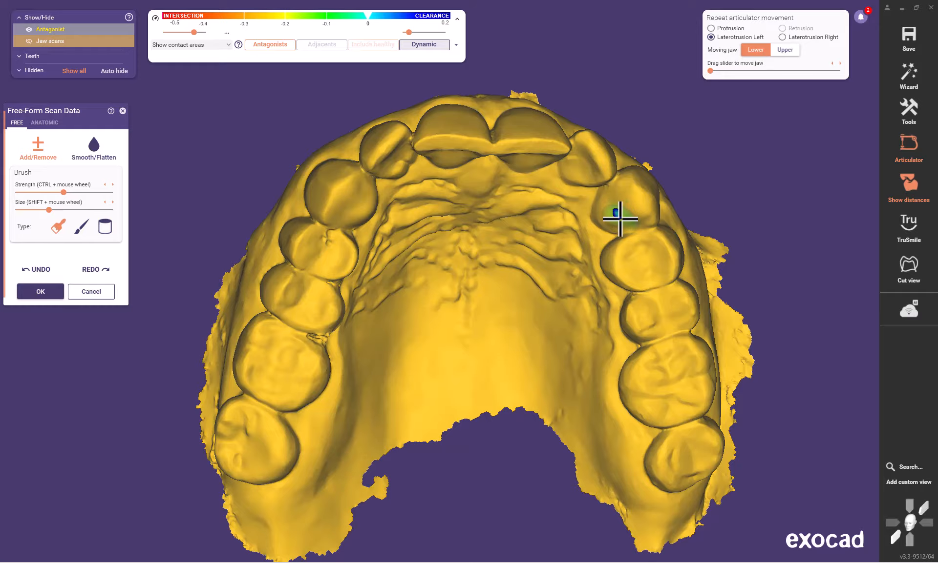
pyautogui.keyDown('shift'); pyautogui.scroll(-5, 619, 219); pyautogui.keyUp('shift')
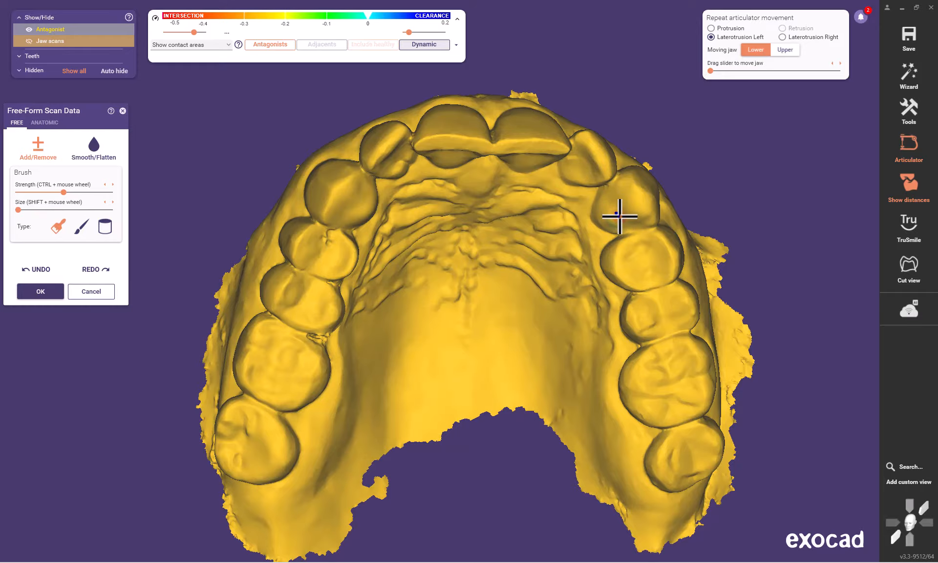
pyautogui.click(94, 149)
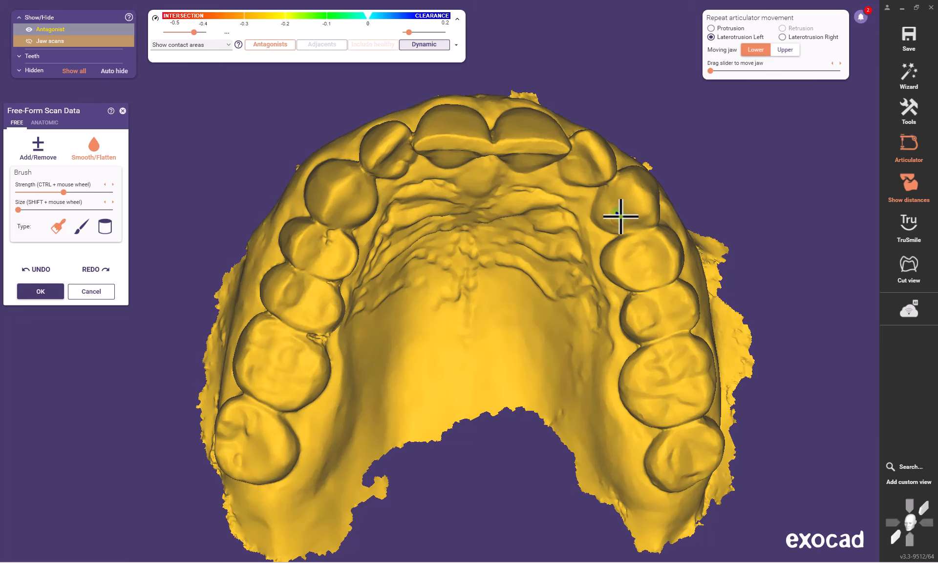
pyautogui.click(35, 290)
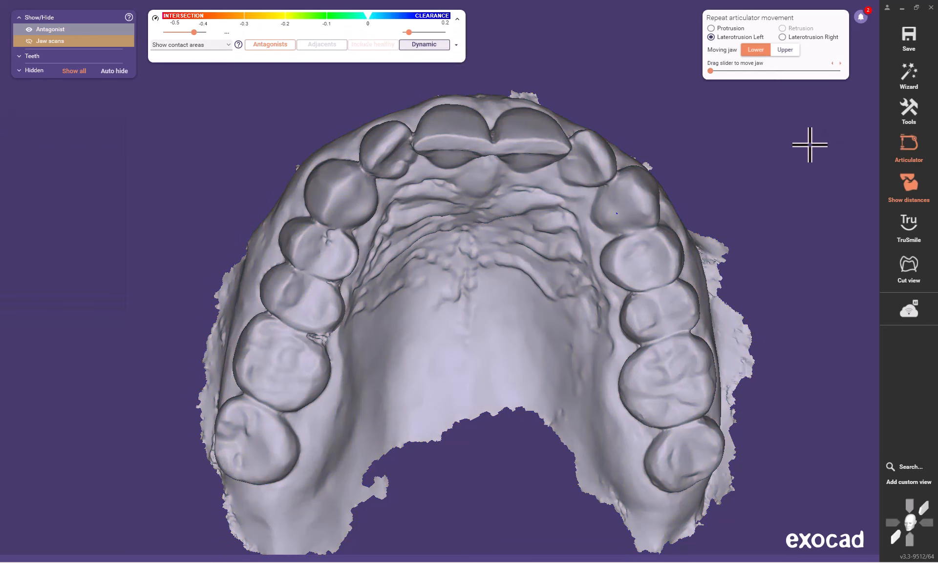
pyautogui.click(789, 168)
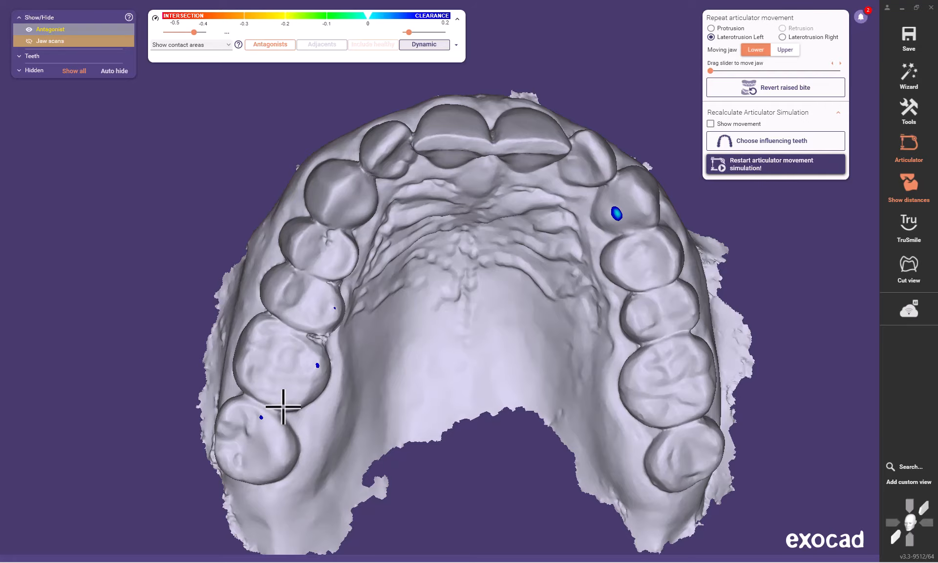
# Step: Remove material at the left canine's contact with Add/Remove free-forming, accept it and restart the articulator movement simulation
pyautogui.moveTo(642, 208); pyautogui.dragTo(521, 276, button='right')
pyautogui.rightClick(522, 277)
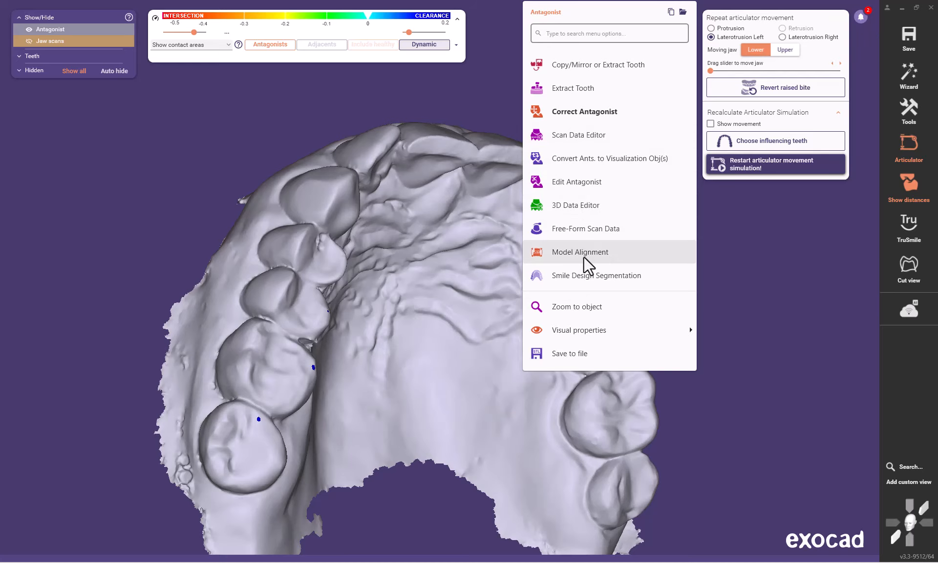
pyautogui.click(589, 232)
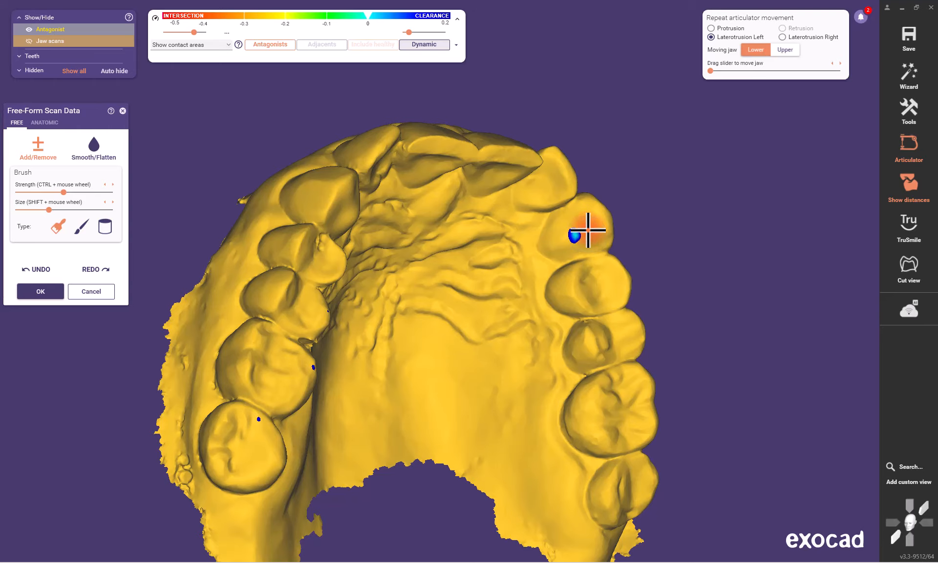
pyautogui.keyDown('shift'); pyautogui.moveTo(589, 231); pyautogui.dragTo(574, 235); pyautogui.keyUp('shift')
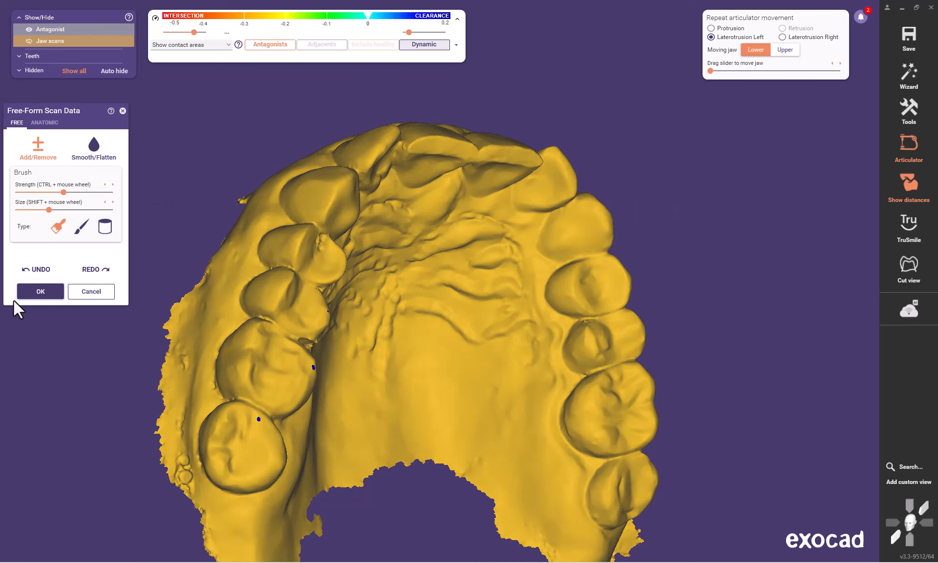
pyautogui.click(34, 292)
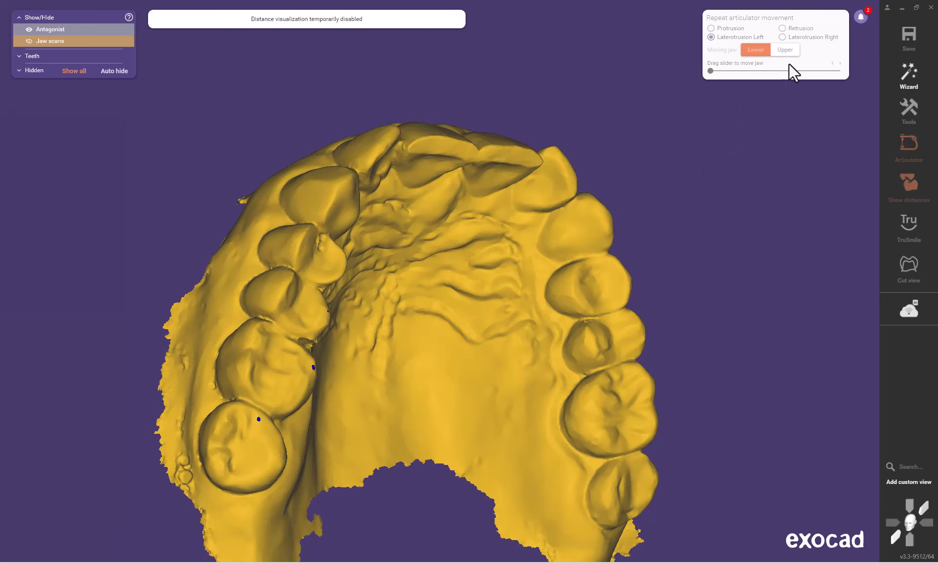
pyautogui.moveTo(799, 80)
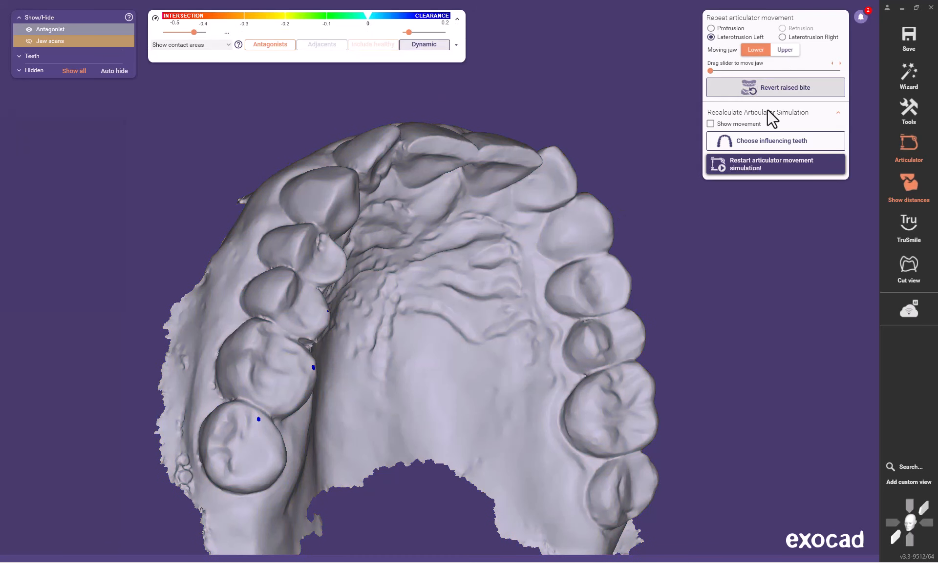
pyautogui.click(774, 176)
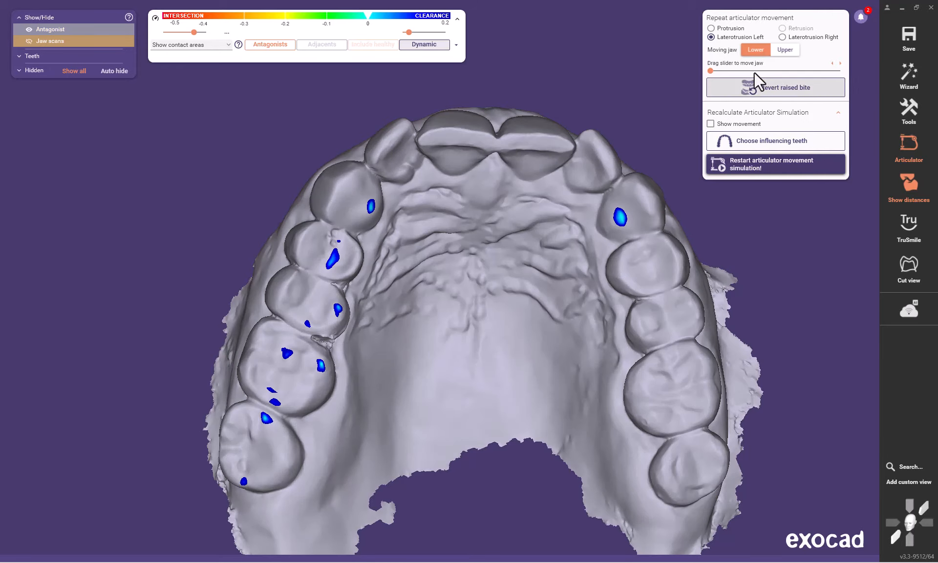
# Step: Move the lower jaw through left laterotrusion and back to its start position to check the antagonist contacts
pyautogui.moveTo(711, 73)
pyautogui.mouseDown()
pyautogui.moveTo(732, 72)
pyautogui.moveTo(714, 72)
pyautogui.mouseUp()
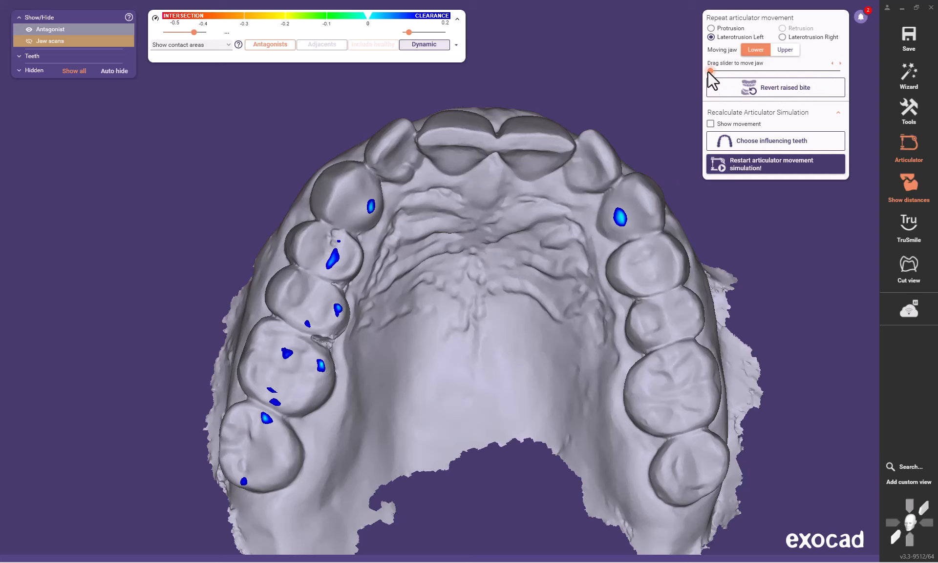
pyautogui.moveTo(711, 71); pyautogui.dragTo(723, 72)
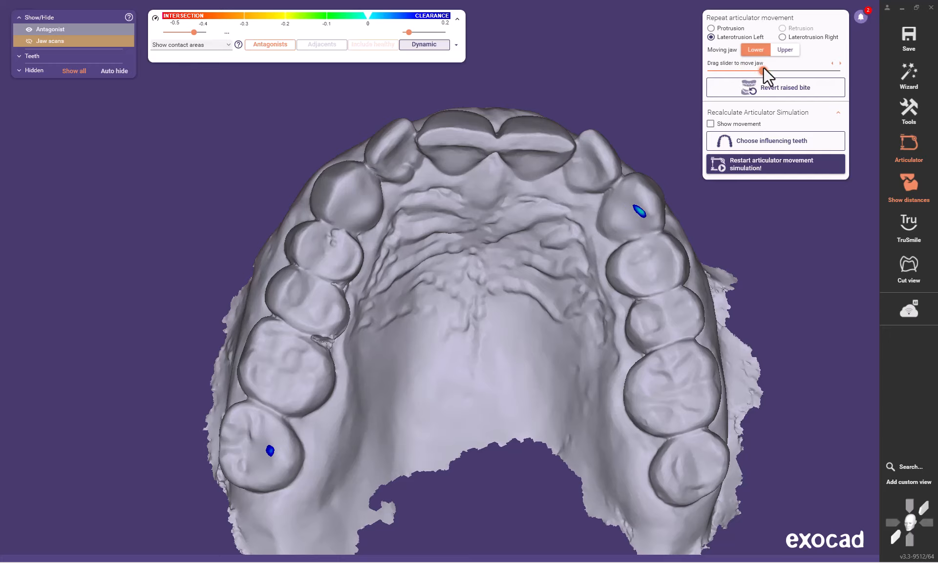
pyautogui.moveTo(742, 74); pyautogui.dragTo(721, 82)
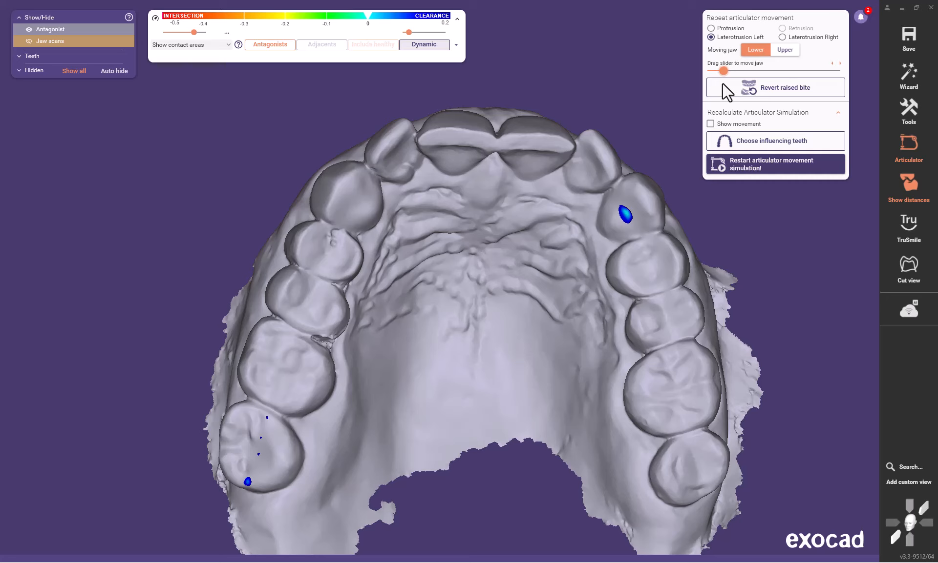
pyautogui.moveTo(722, 83); pyautogui.dragTo(708, 92)
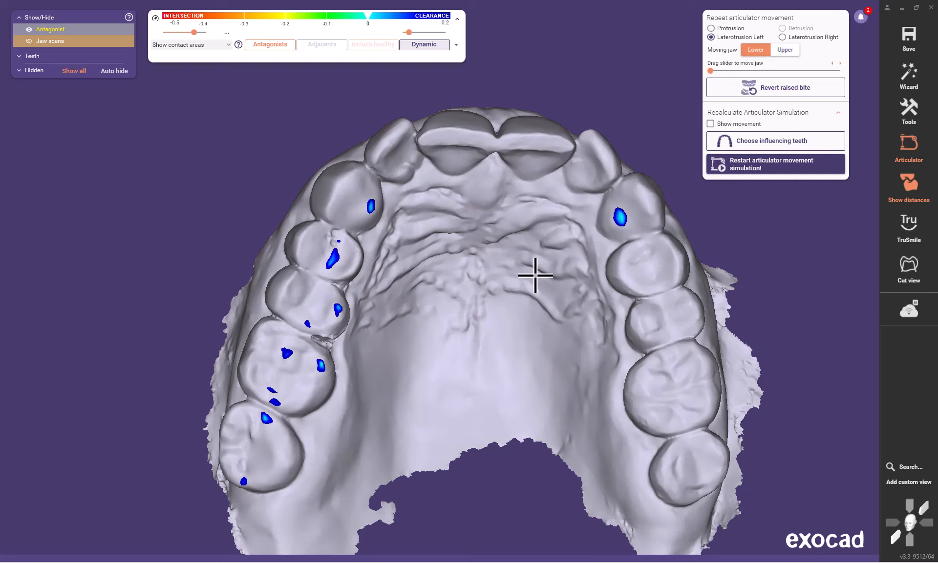
# Step: Touch up the left canine's contact area with the smallest Add/Remove brush, accept the free-forming and restart the articulator movement simulation
pyautogui.rightClick(534, 276)
pyautogui.click(585, 233)
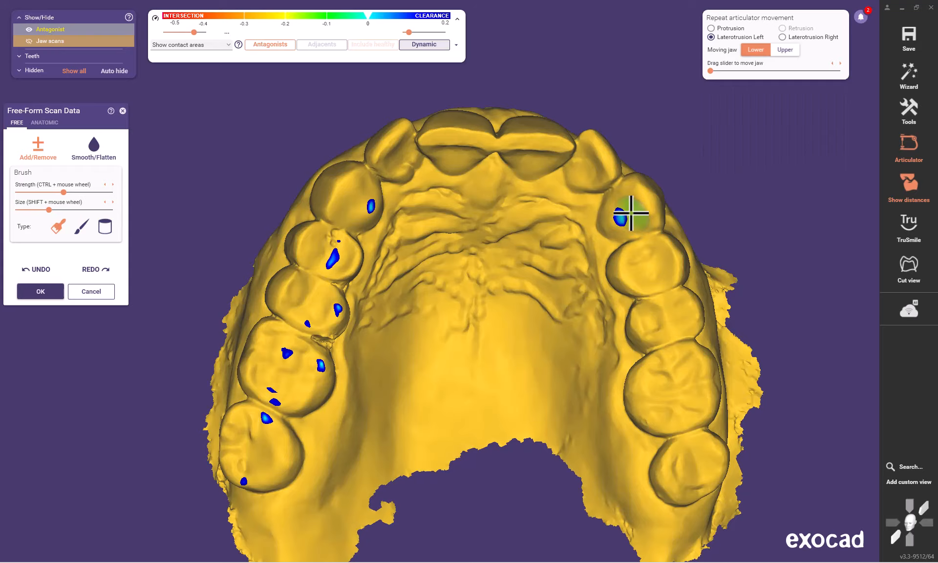
pyautogui.keyDown('shift'); pyautogui.scroll(-3, 627, 214); pyautogui.keyUp('shift')
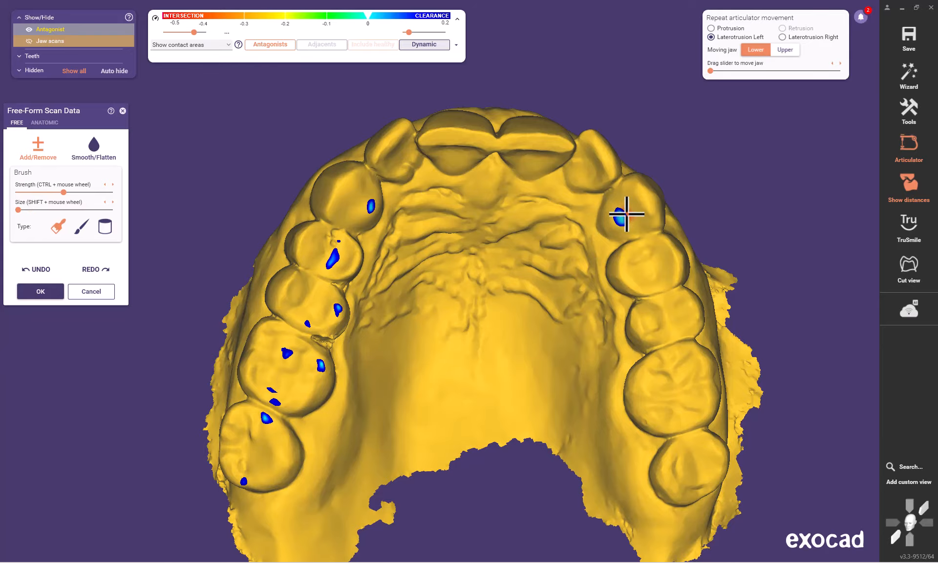
pyautogui.rightClick(627, 214)
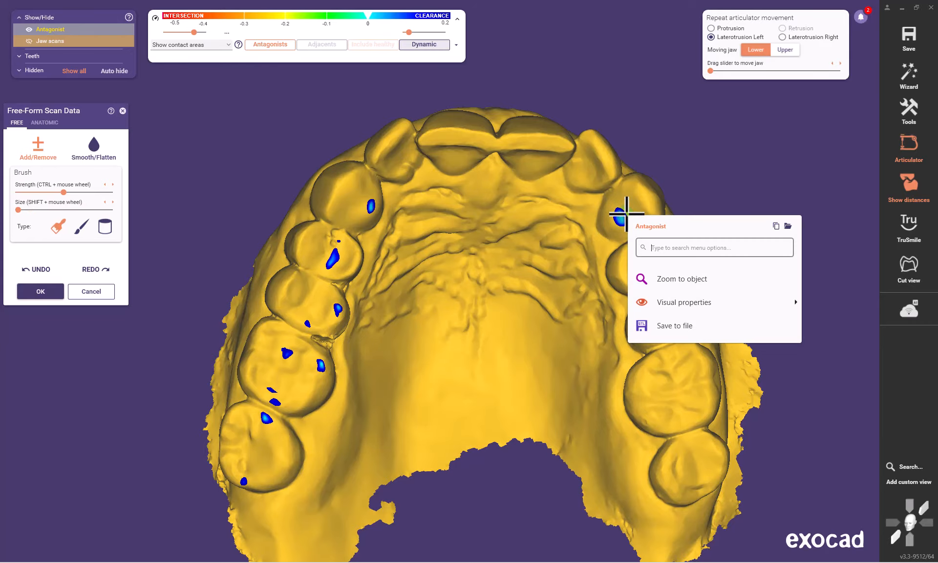
pyautogui.scroll(10, 623, 212)
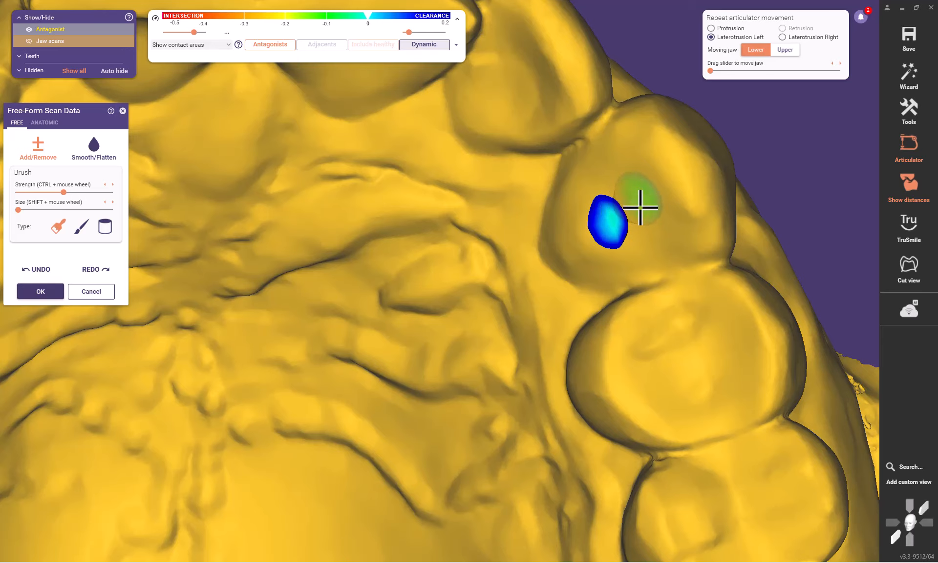
pyautogui.scroll(-10, 611, 204)
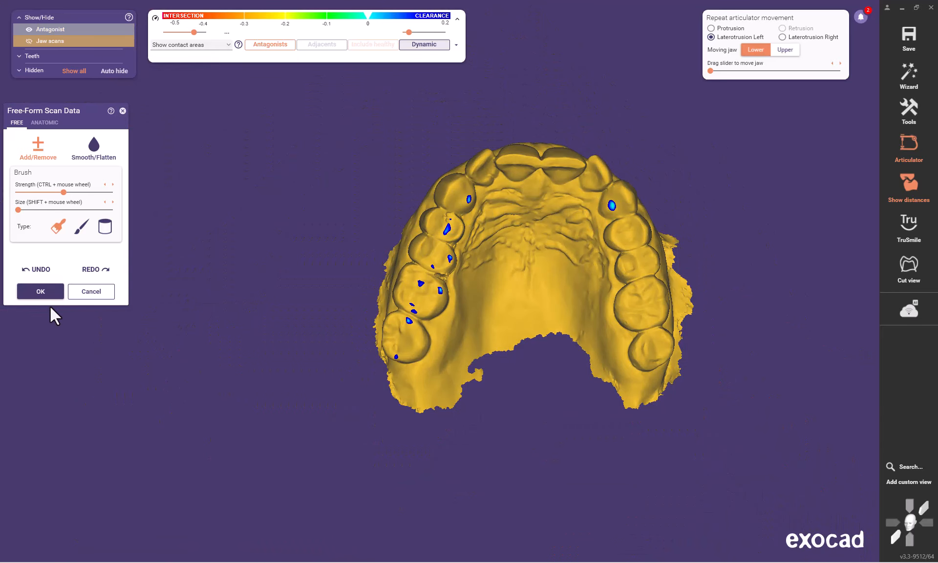
pyautogui.click(30, 295)
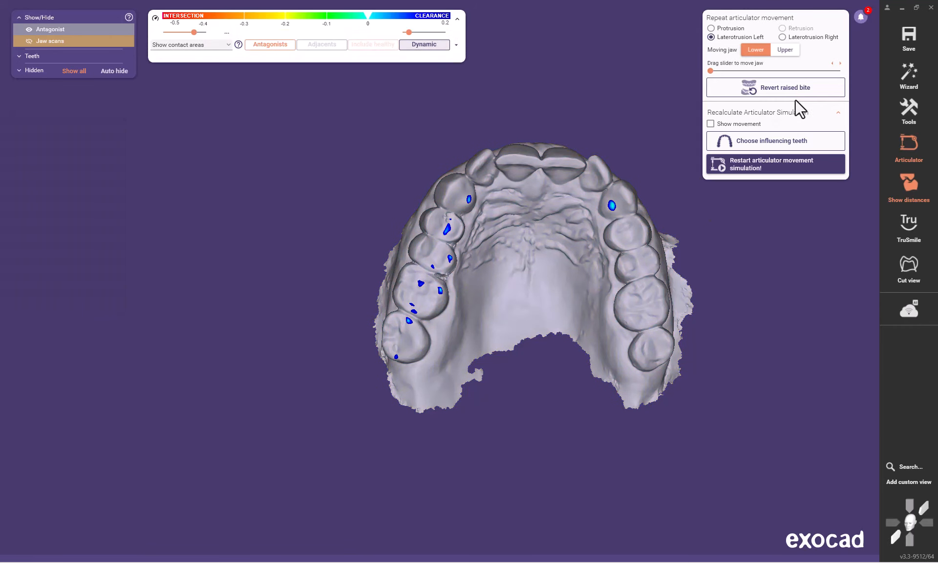
pyautogui.click(792, 166)
# Step: Move the lower jaw partway into left laterotrusion and examine the contacts on the right second molar and the left canine
pyautogui.moveTo(710, 71); pyautogui.dragTo(715, 73)
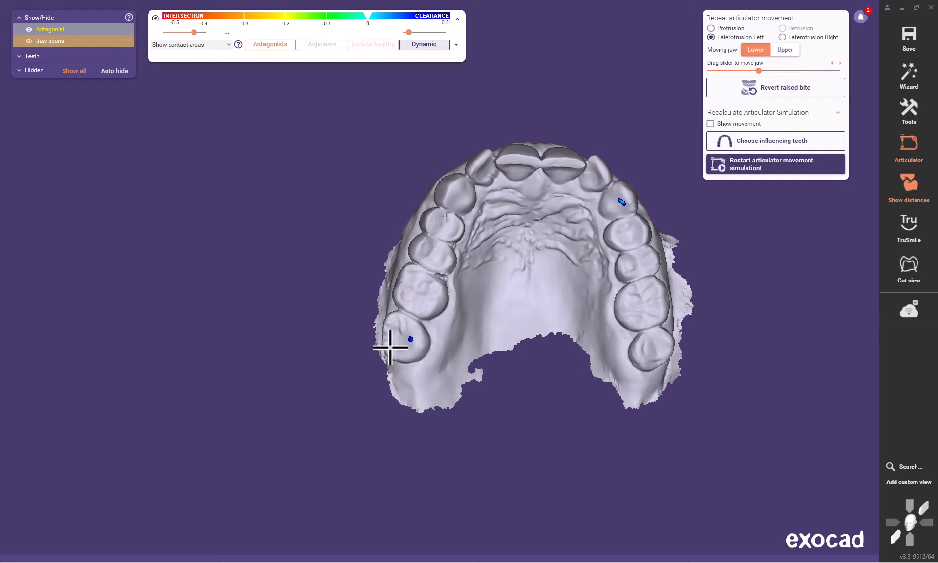
pyautogui.scroll(4, 390, 347)
pyautogui.scroll(3, 390, 347)
pyautogui.moveTo(572, 342); pyautogui.dragTo(577, 340, button='right')
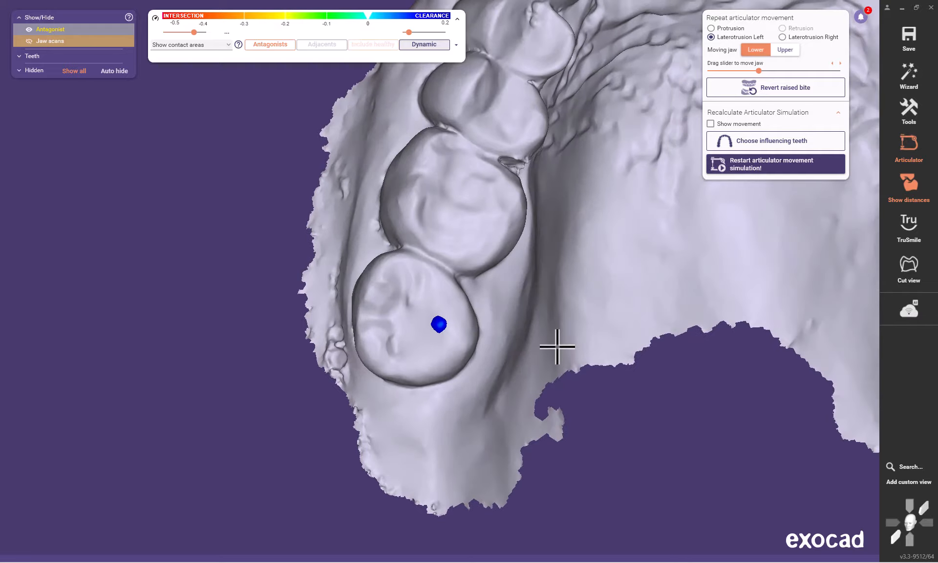
pyautogui.moveTo(622, 207); pyautogui.dragTo(481, 324, button='middle')
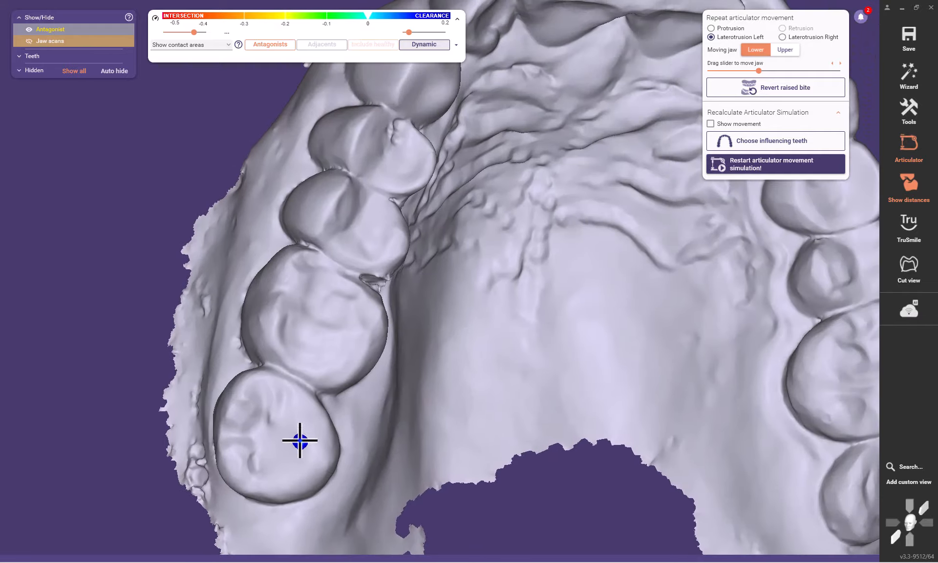
pyautogui.scroll(-4, 402, 345)
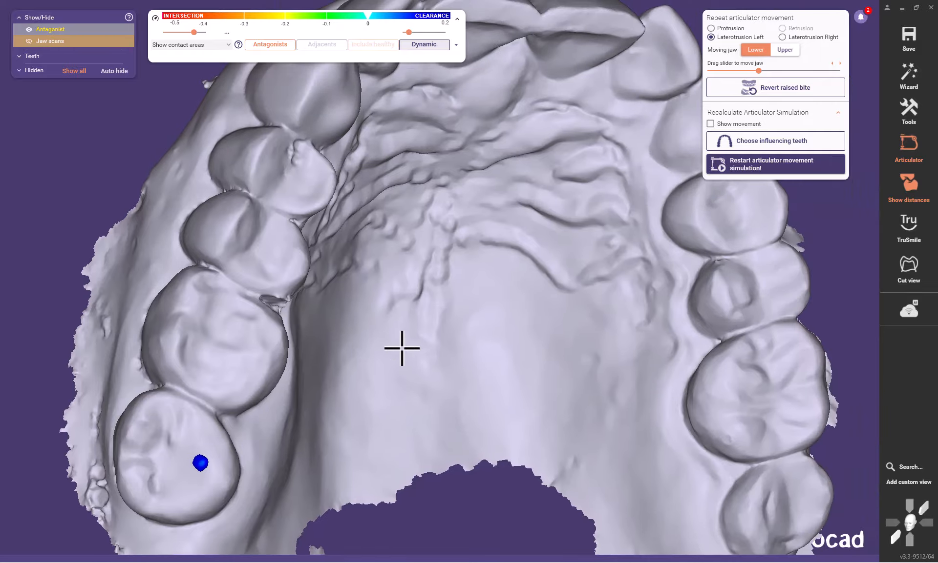
pyautogui.scroll(-2, 631, 230)
pyautogui.moveTo(622, 228); pyautogui.dragTo(615, 226, button='right')
pyautogui.moveTo(615, 226); pyautogui.dragTo(441, 309, button='middle')
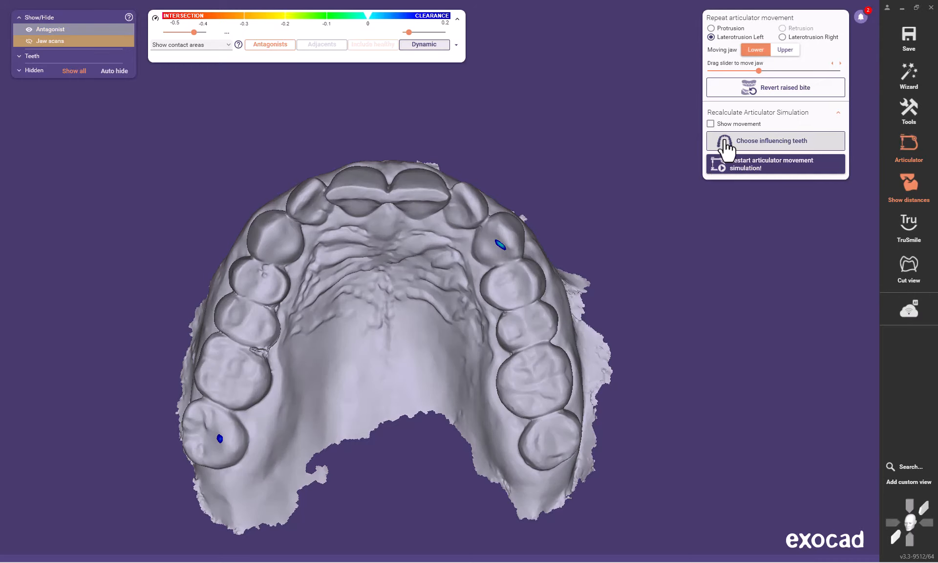
pyautogui.moveTo(314, 400); pyautogui.dragTo(317, 395, button='right')
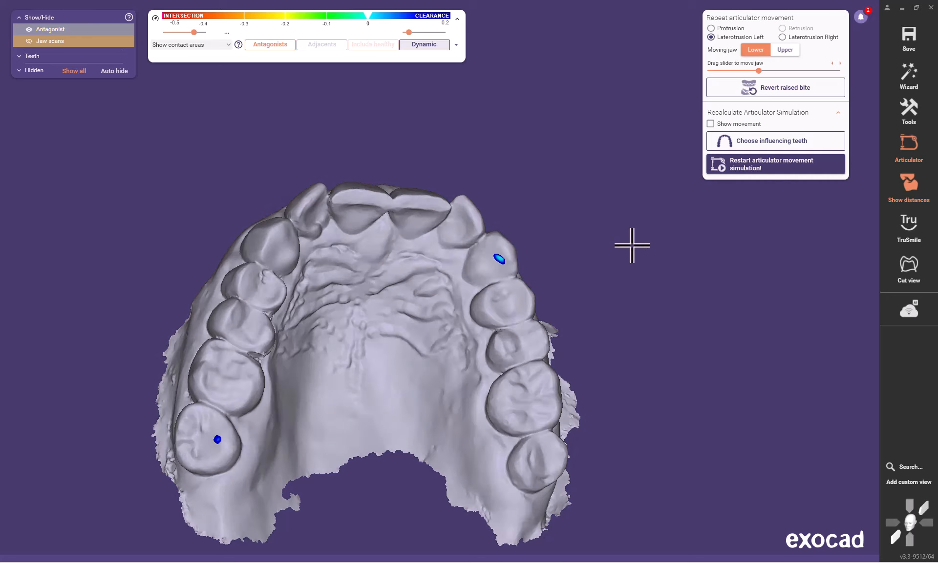
# Step: Remove the right second molar's laterotrusion contact with the smallest Add/Remove brush in Free-Form Scan Data and accept it
pyautogui.rightClick(312, 349)
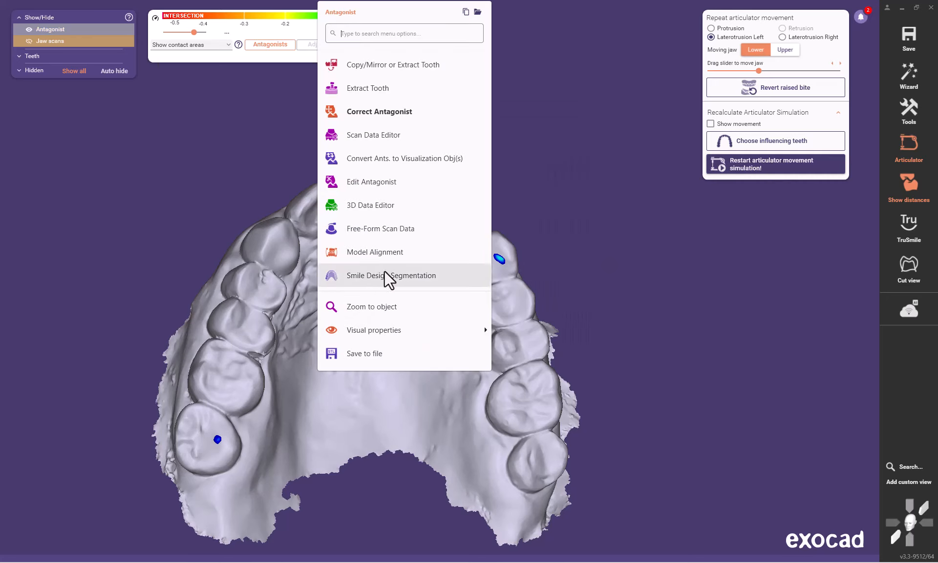
pyautogui.click(383, 229)
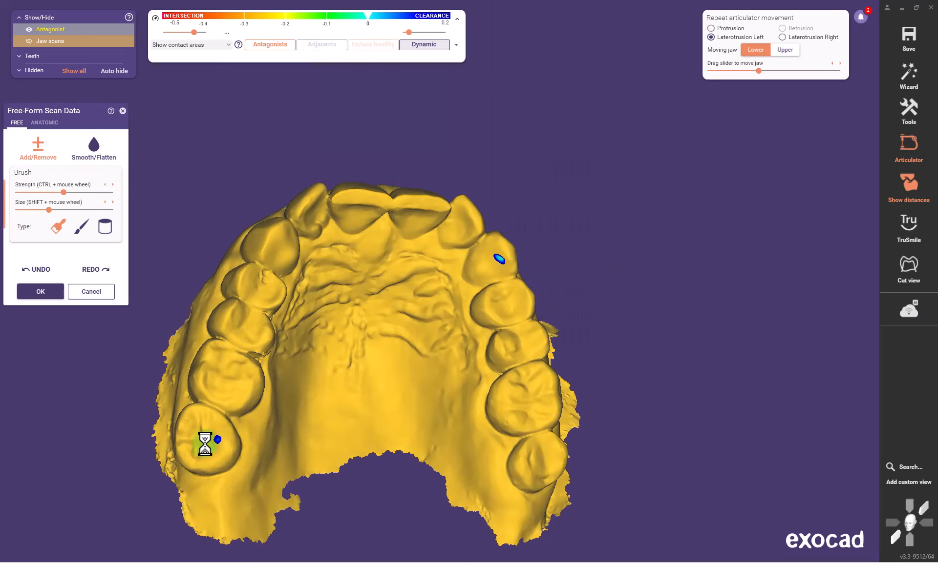
pyautogui.scroll(5, 210, 448)
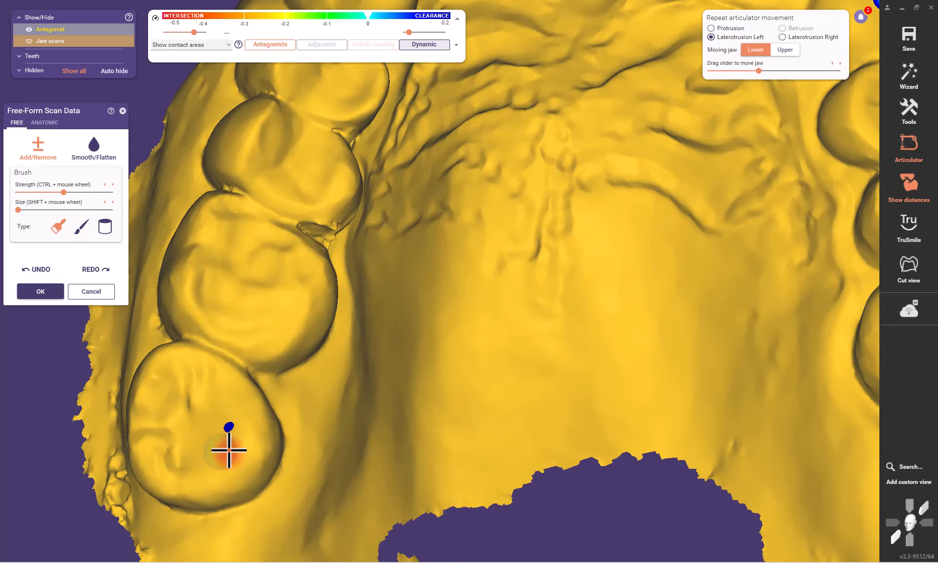
pyautogui.scroll(-8, 397, 360)
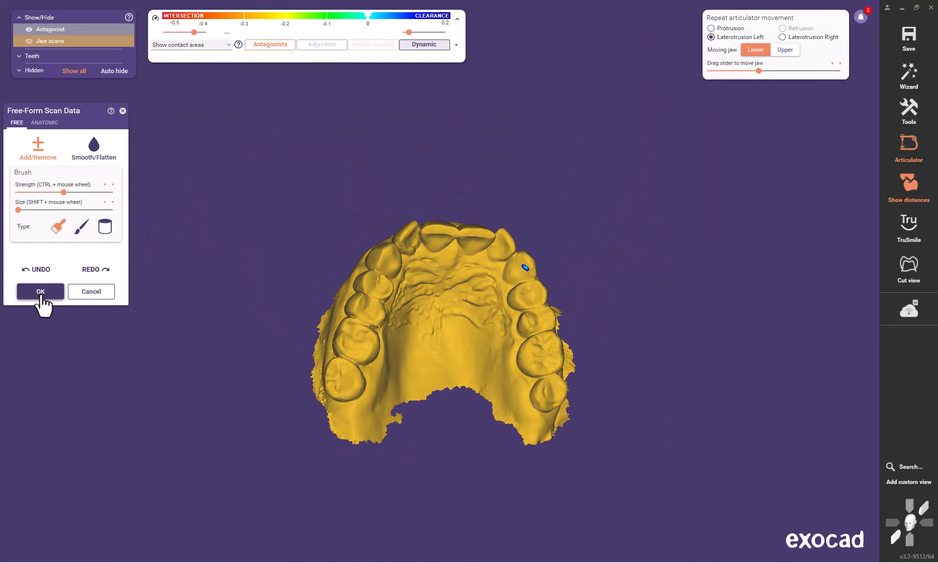
pyautogui.click(41, 293)
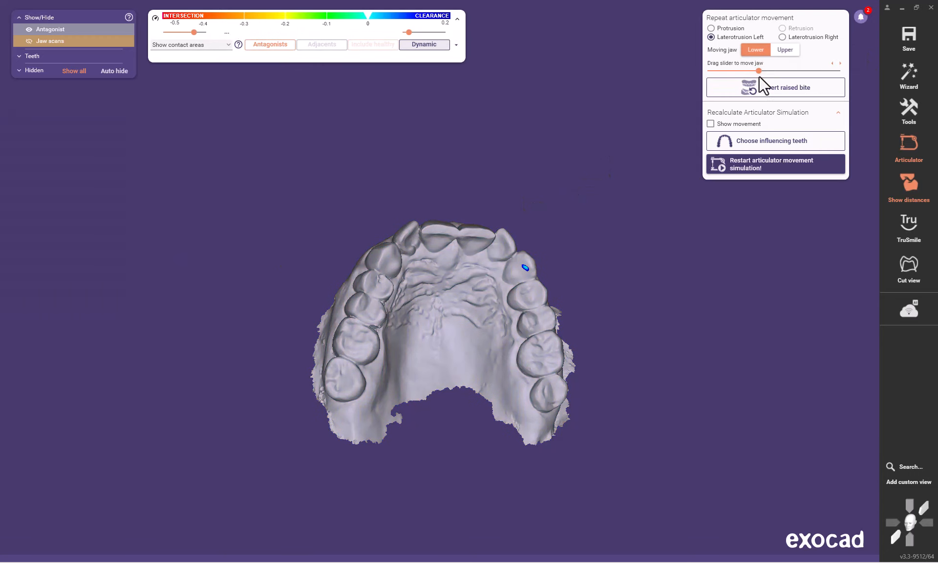
# Step: Replay the left laterotrusion from its start position and switch the lower jaw's movement to Protrusion to check the contacts
pyautogui.moveTo(755, 74); pyautogui.dragTo(688, 71)
pyautogui.moveTo(697, 76); pyautogui.dragTo(810, 72)
pyautogui.click(730, 28)
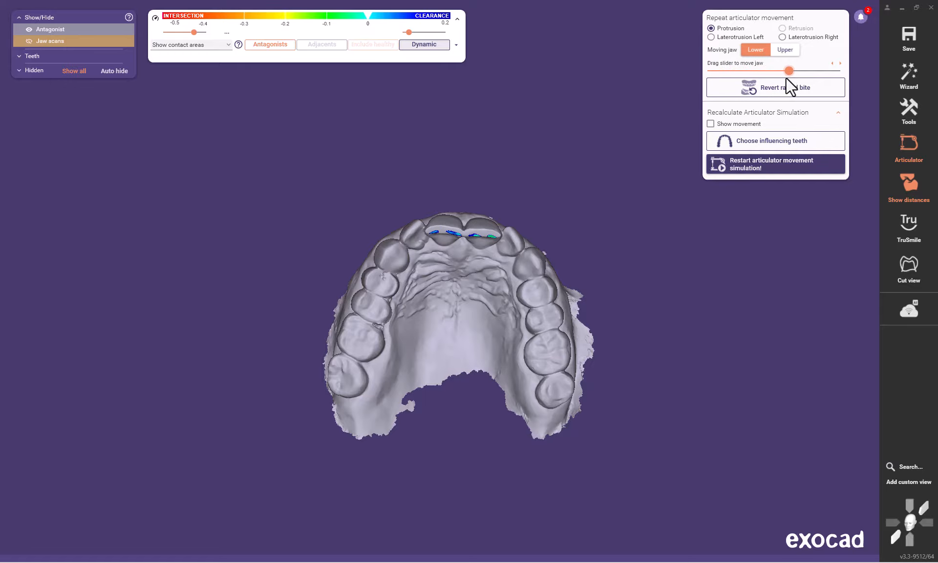
# Step: Examine the protrusion contacts on the upper front teeth, and return the lower jaw to its starting position
pyautogui.moveTo(494, 201); pyautogui.dragTo(481, 258, button='right')
pyautogui.scroll(2, 434, 272)
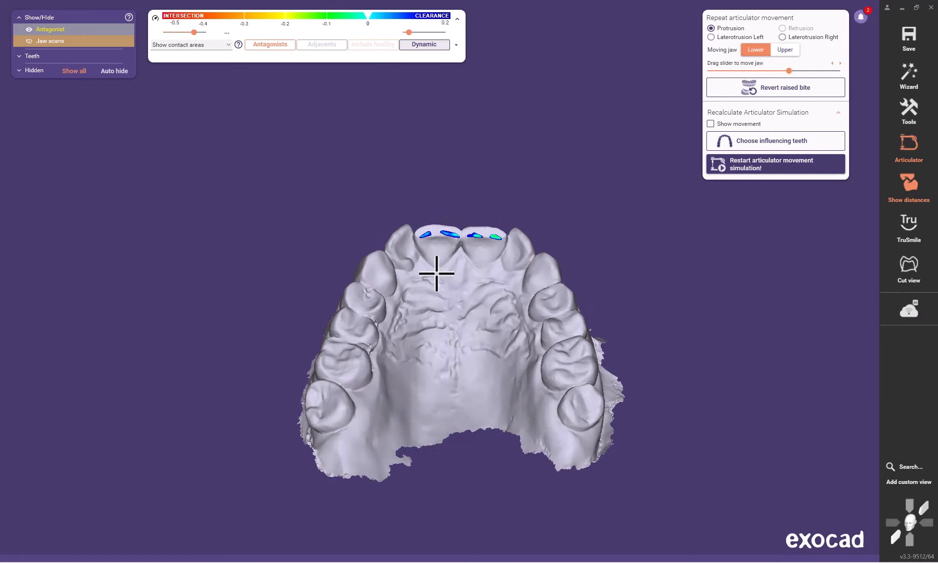
pyautogui.scroll(4, 434, 273)
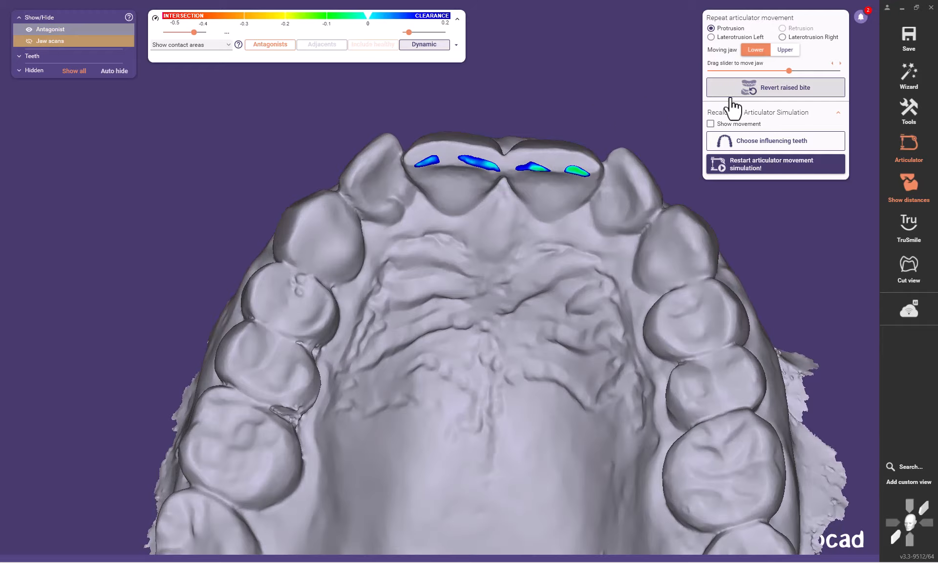
pyautogui.moveTo(793, 70); pyautogui.dragTo(704, 107)
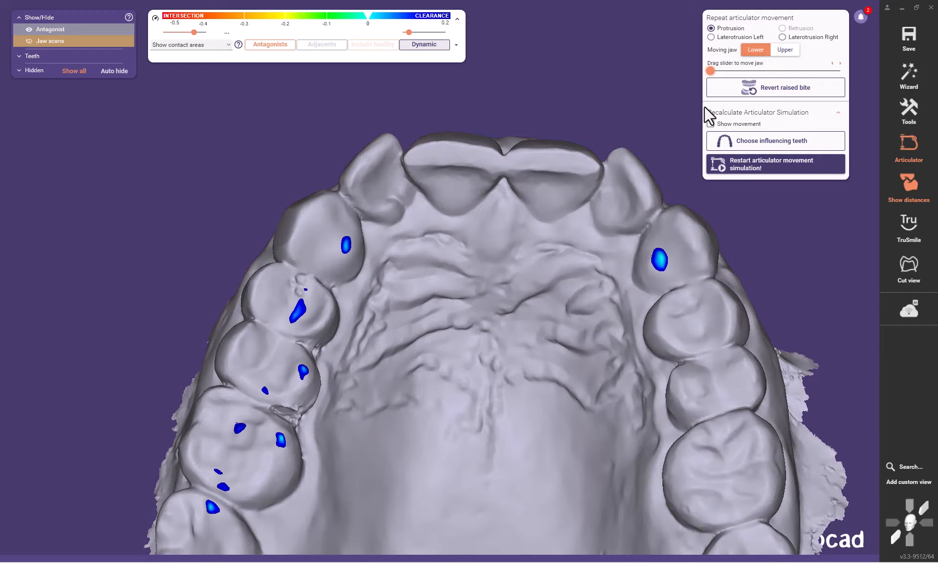
# Step: Simulate lower jaw laterotrusion to the right, return the jaw to its start, switch to Laterotrusion Left and inspect the upper arch contacts
pyautogui.click(782, 38)
pyautogui.moveTo(710, 71); pyautogui.dragTo(747, 73)
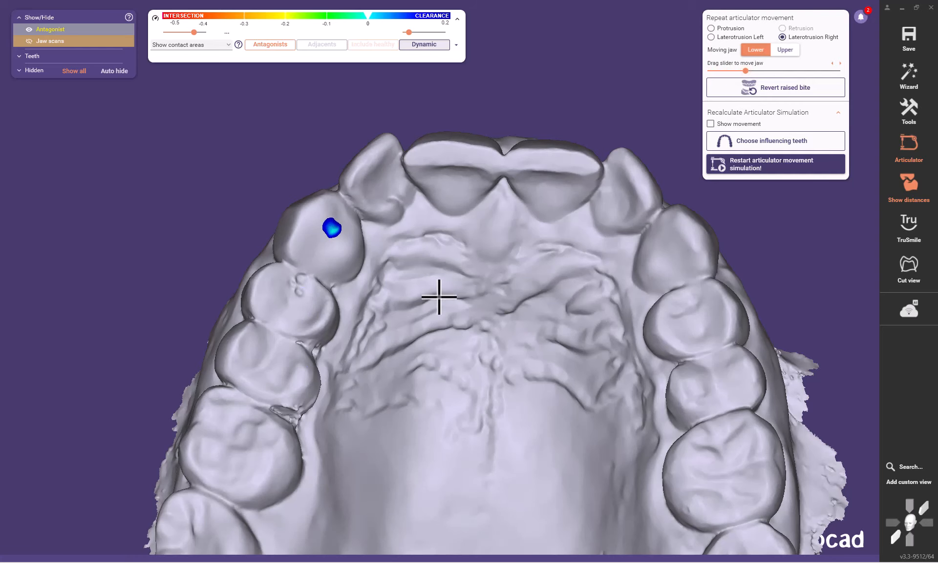
pyautogui.scroll(-5, 438, 295)
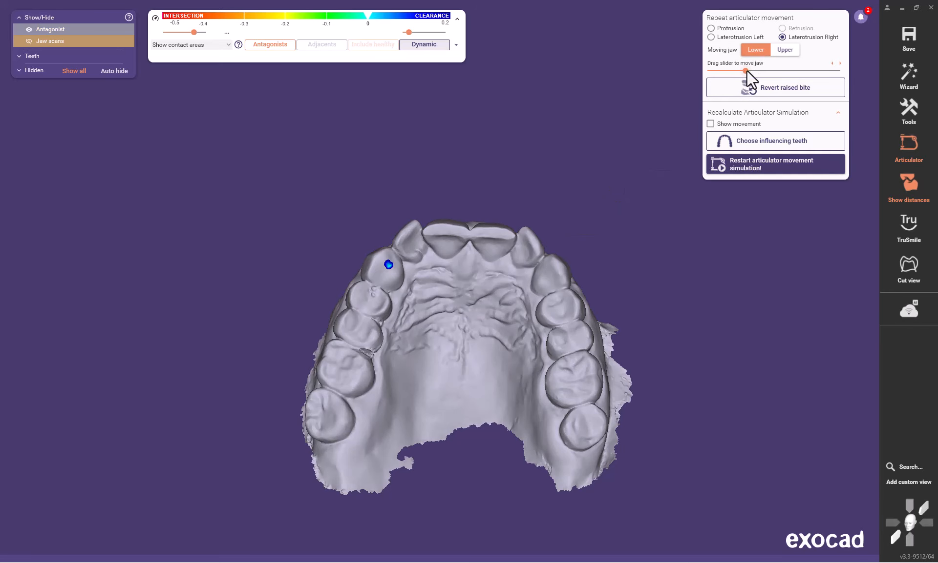
pyautogui.moveTo(748, 71); pyautogui.dragTo(697, 86)
pyautogui.moveTo(699, 95); pyautogui.dragTo(849, 82)
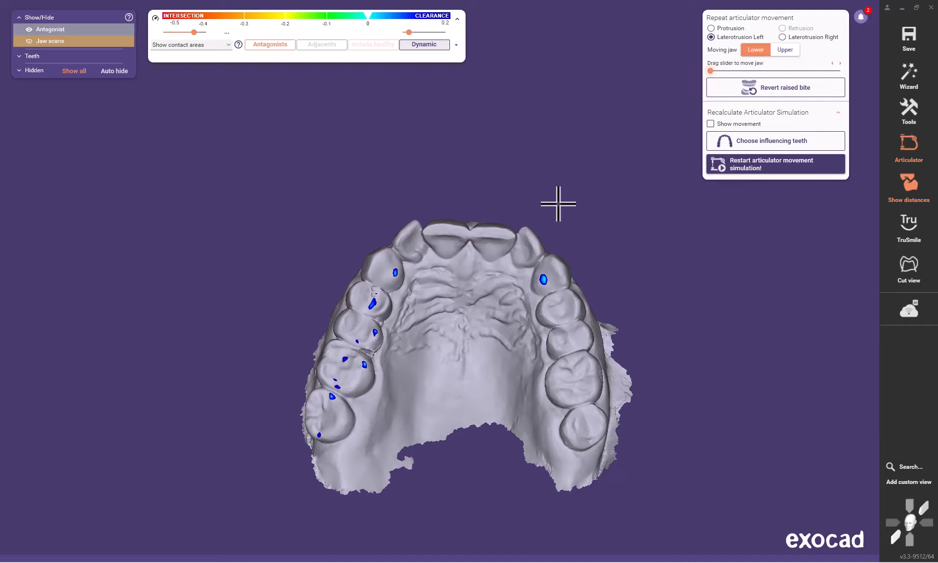
pyautogui.moveTo(399, 182)
pyautogui.mouseDown(button='right')
pyautogui.moveTo(387, 195)
pyautogui.moveTo(395, 176)
pyautogui.moveTo(396, 191)
pyautogui.mouseUp(button='right')
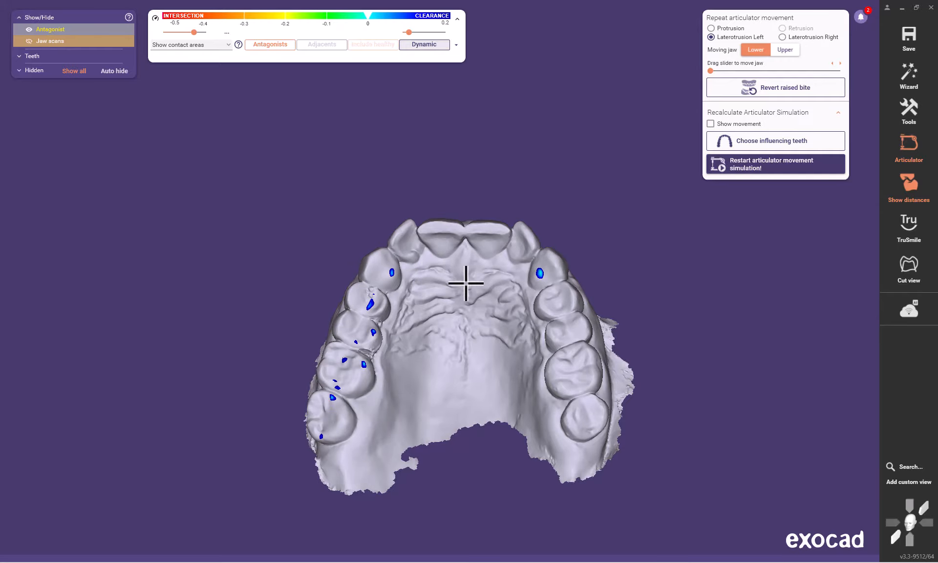
pyautogui.moveTo(466, 278); pyautogui.dragTo(382, 246, button='right')
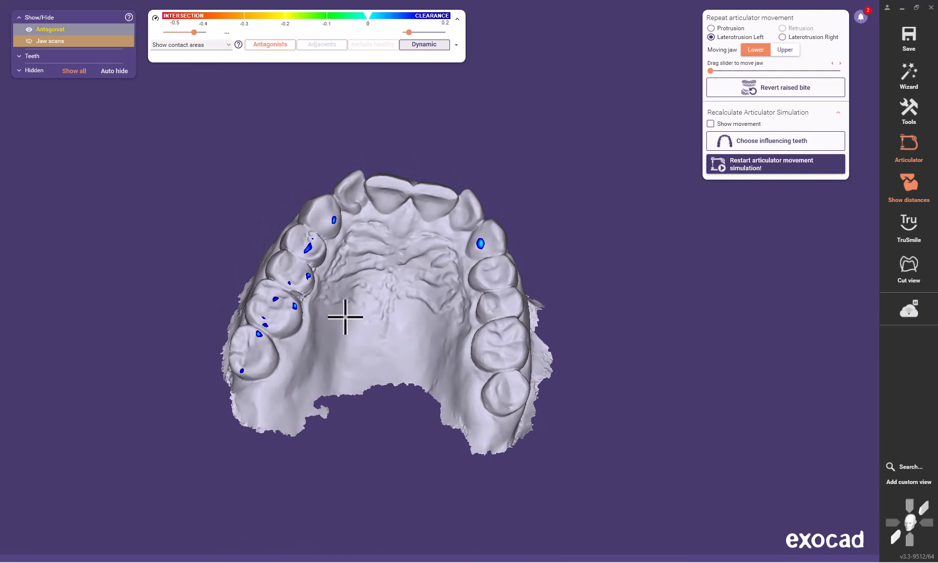
pyautogui.moveTo(368, 339); pyautogui.dragTo(368, 346, button='right')
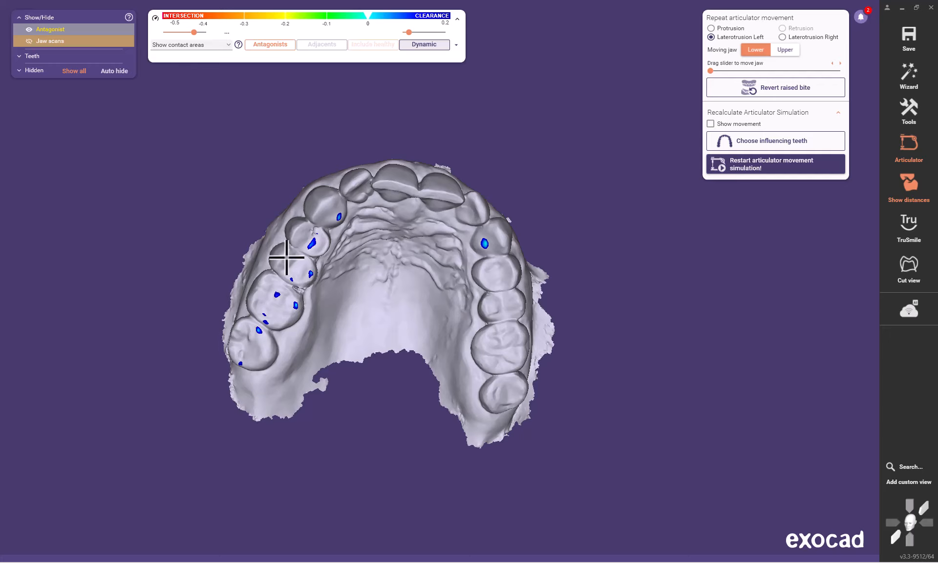
pyautogui.moveTo(354, 295); pyautogui.dragTo(354, 295, button='right')
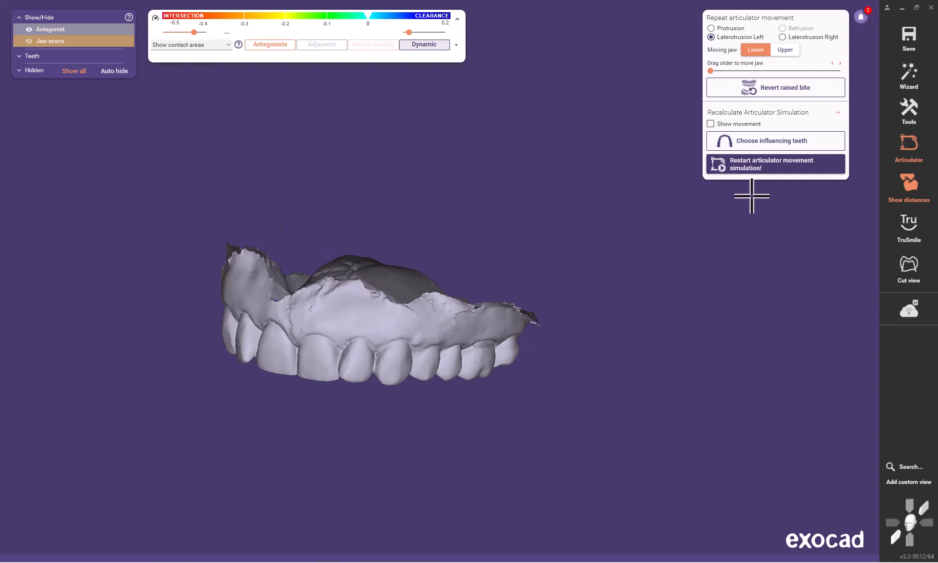
# Step: Return to the wizard's margin line detection for tooth 21 and make the jaw scans 100% opaque
pyautogui.click(909, 75)
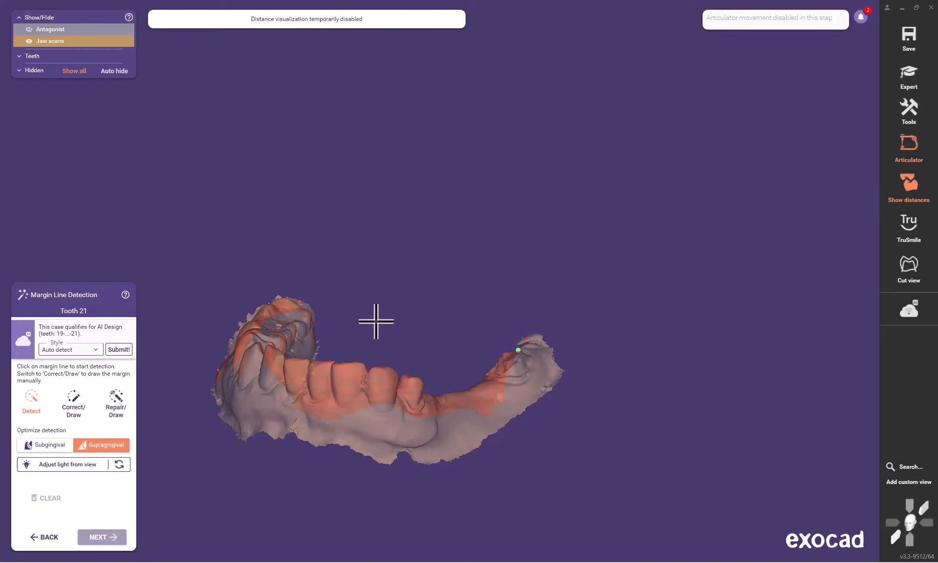
pyautogui.moveTo(376, 321); pyautogui.dragTo(375, 329, button='right')
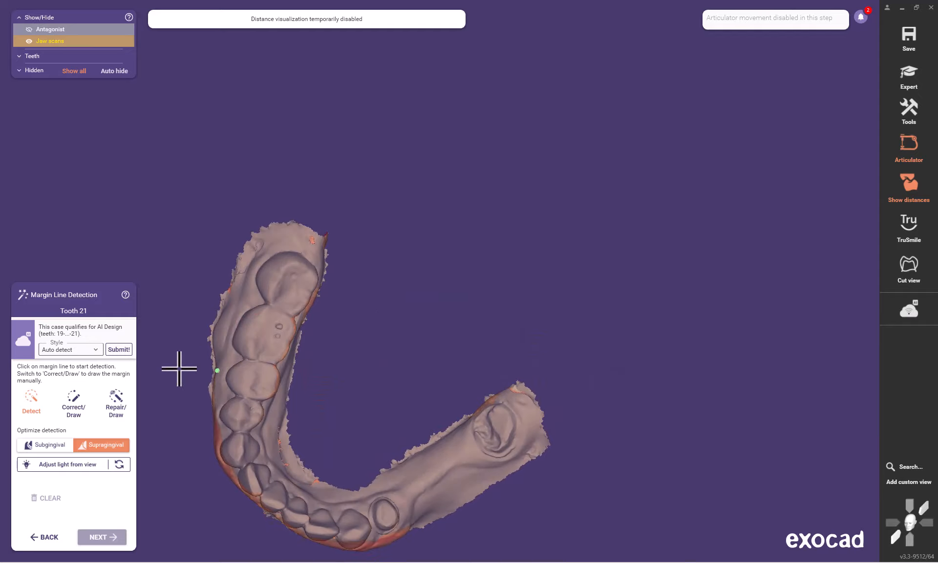
pyautogui.moveTo(92, 43)
pyautogui.moveTo(93, 43); pyautogui.dragTo(181, 41)
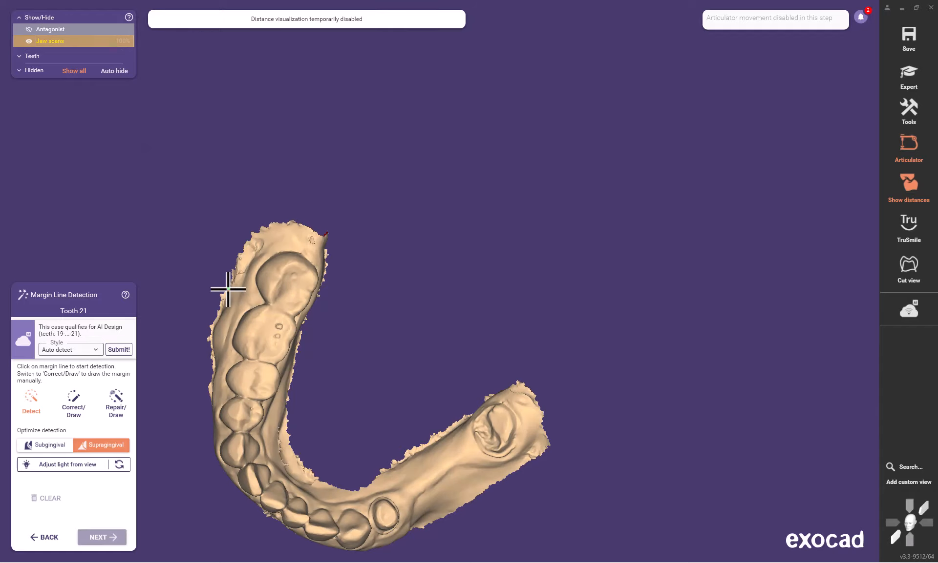
# Step: Detect the margin line of tooth 21 from points along its preparation edge, and accept it
pyautogui.moveTo(230, 283); pyautogui.dragTo(335, 184, button='middle')
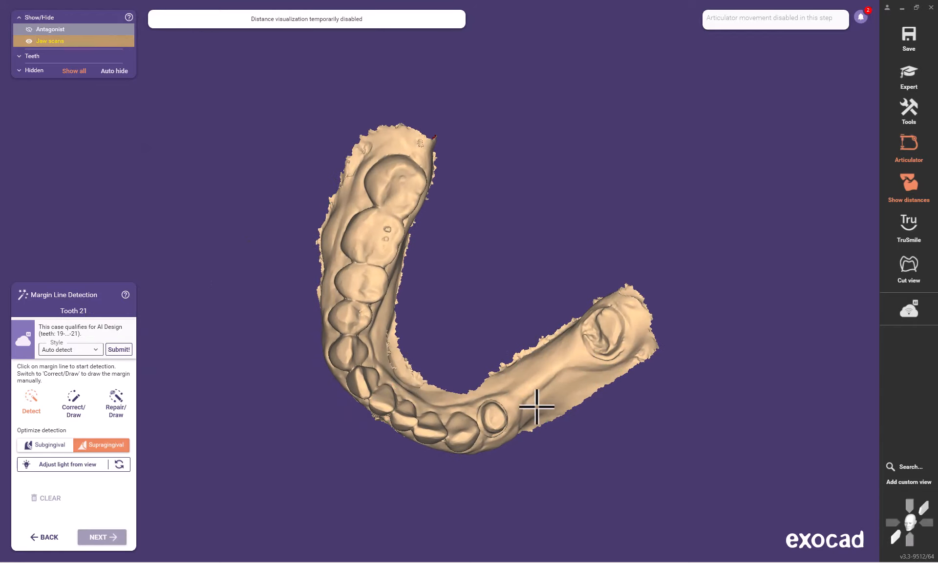
pyautogui.scroll(3, 434, 497)
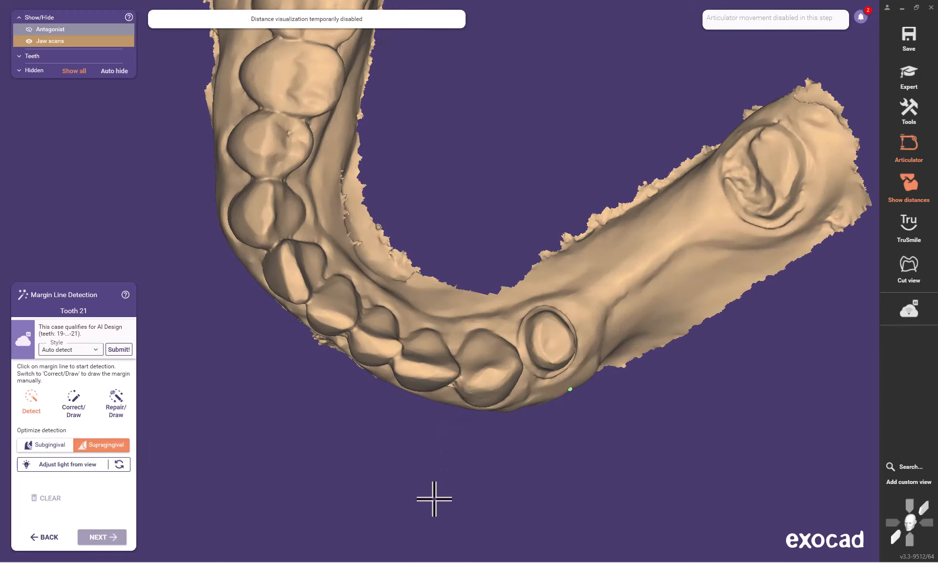
pyautogui.scroll(4, 513, 388)
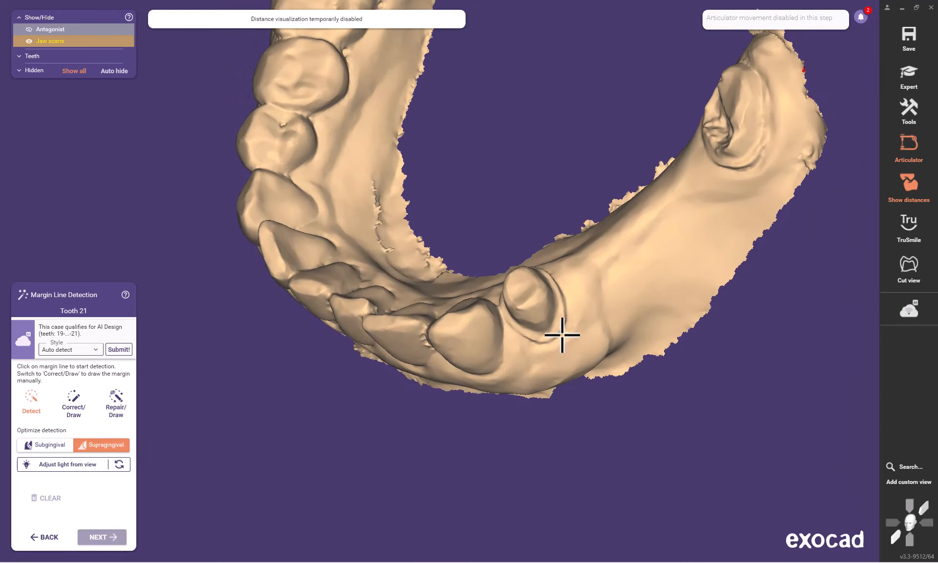
pyautogui.click(557, 335)
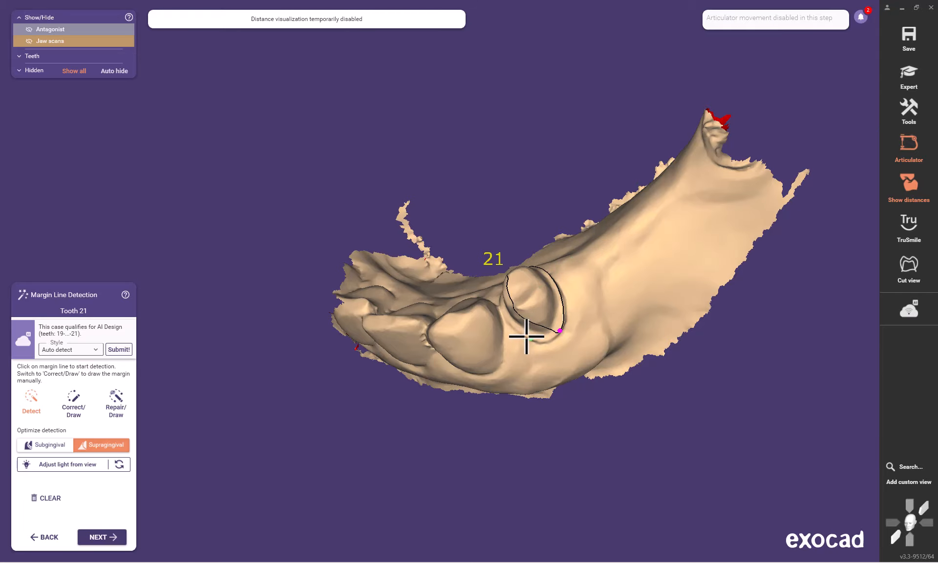
pyautogui.moveTo(527, 335); pyautogui.dragTo(563, 186, button='right')
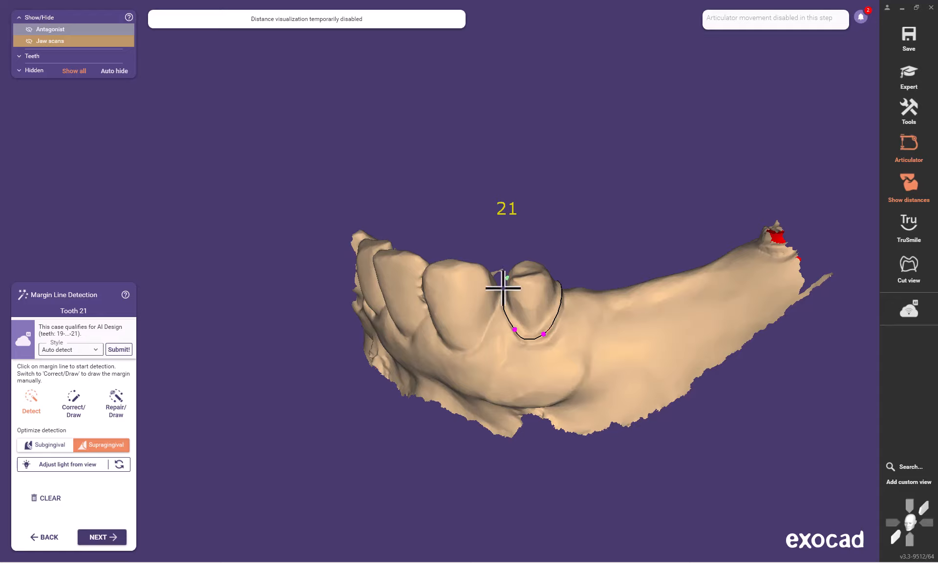
pyautogui.moveTo(508, 194); pyautogui.dragTo(532, 229, button='right')
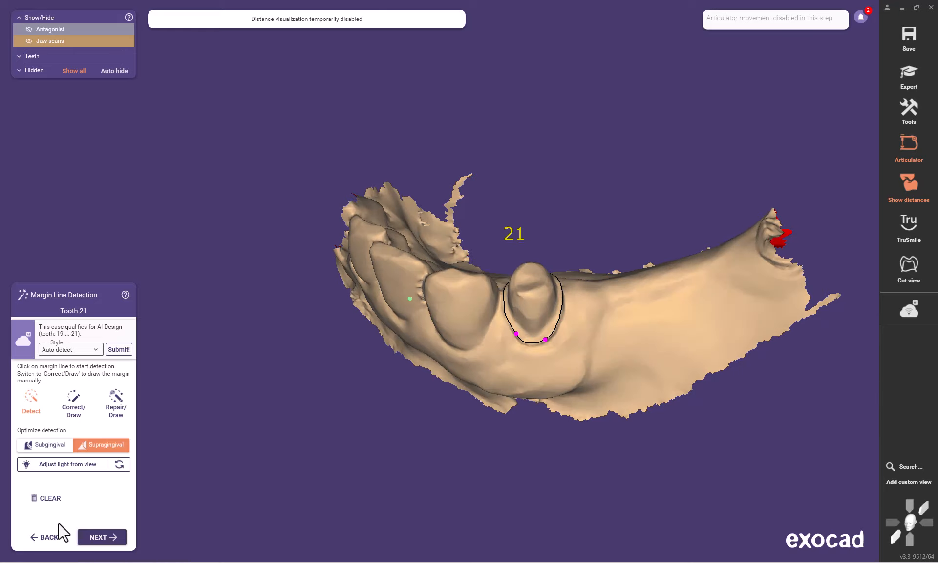
pyautogui.click(104, 539)
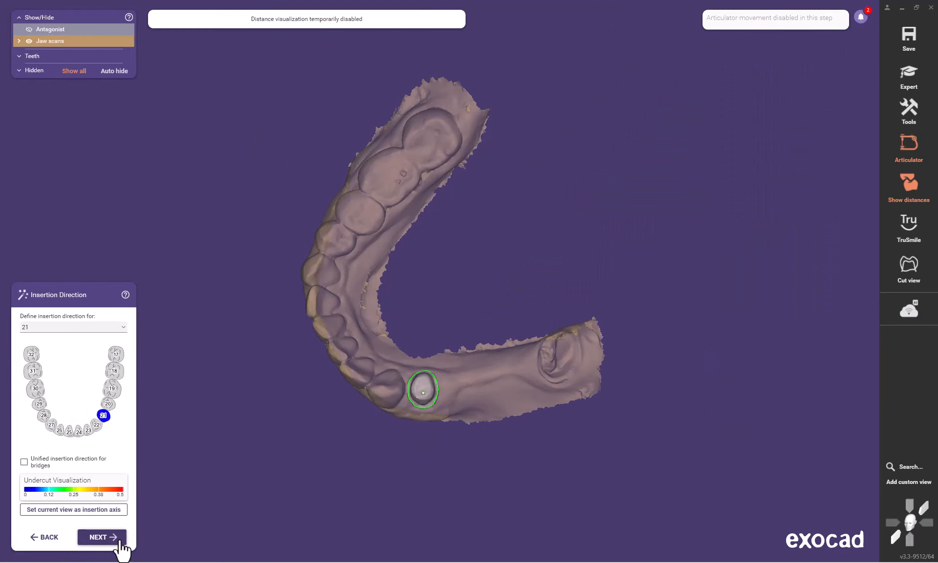
# Step: Accept the insertion direction for tooth 21, and set the crown bottom's horizontal border to 0 mm
pyautogui.moveTo(359, 442); pyautogui.dragTo(352, 461, button='right')
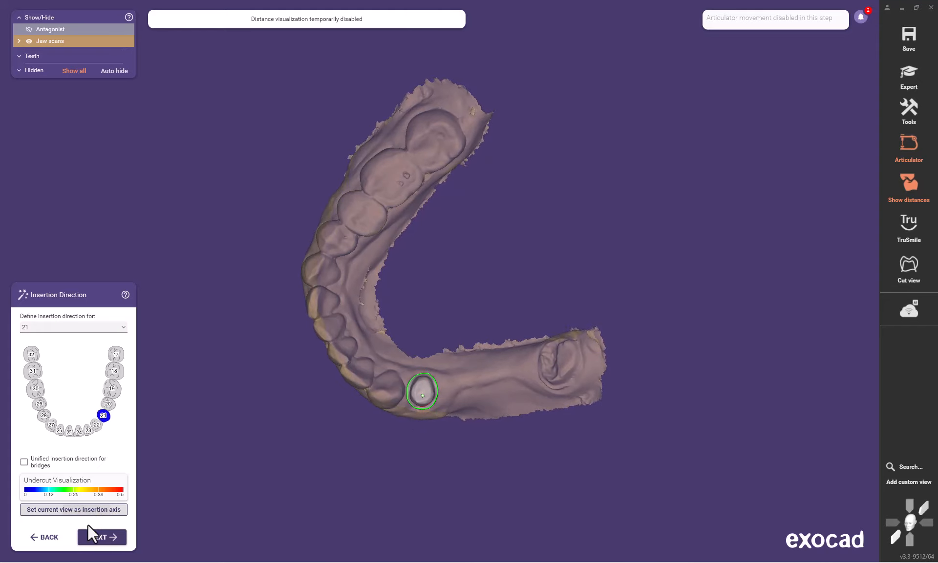
pyautogui.click(106, 534)
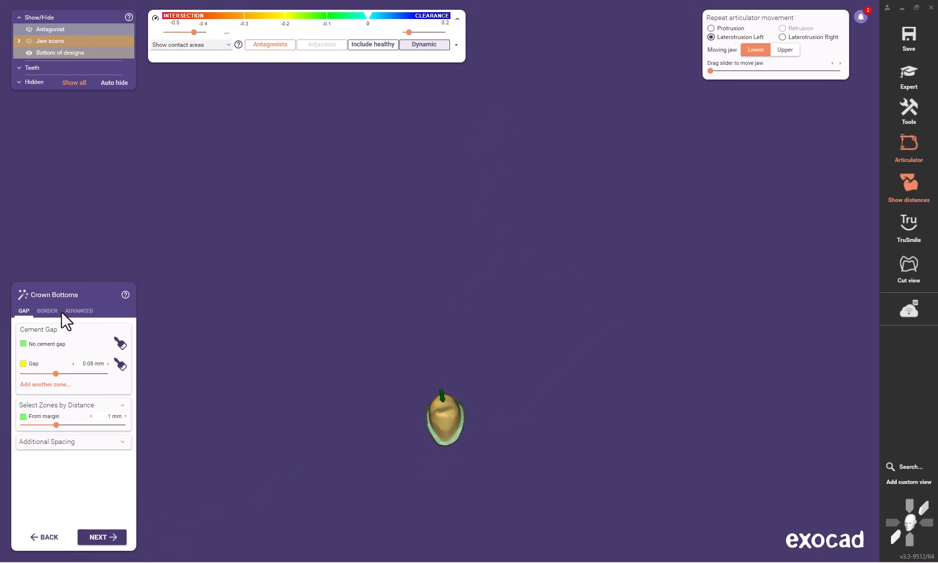
pyautogui.click(46, 311)
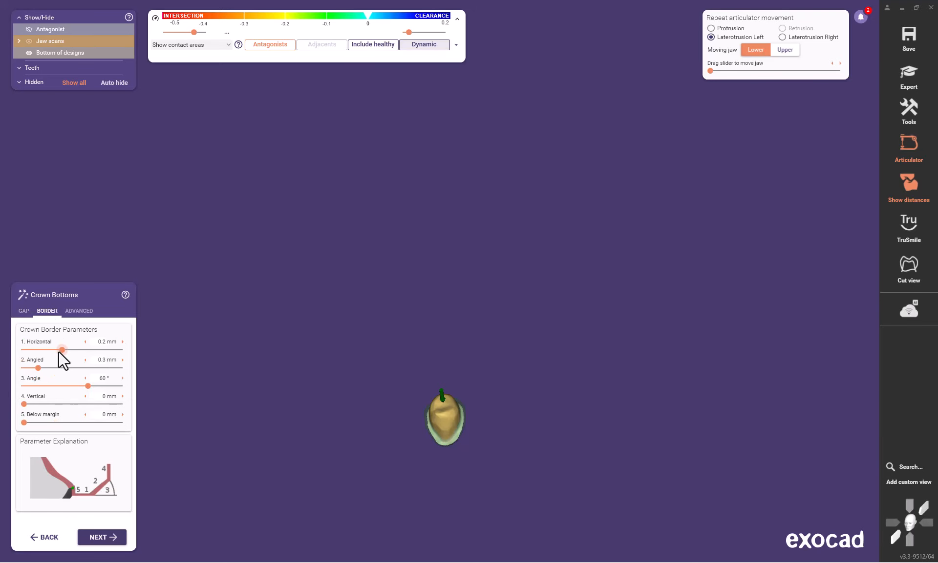
pyautogui.moveTo(58, 351); pyautogui.dragTo(6, 359)
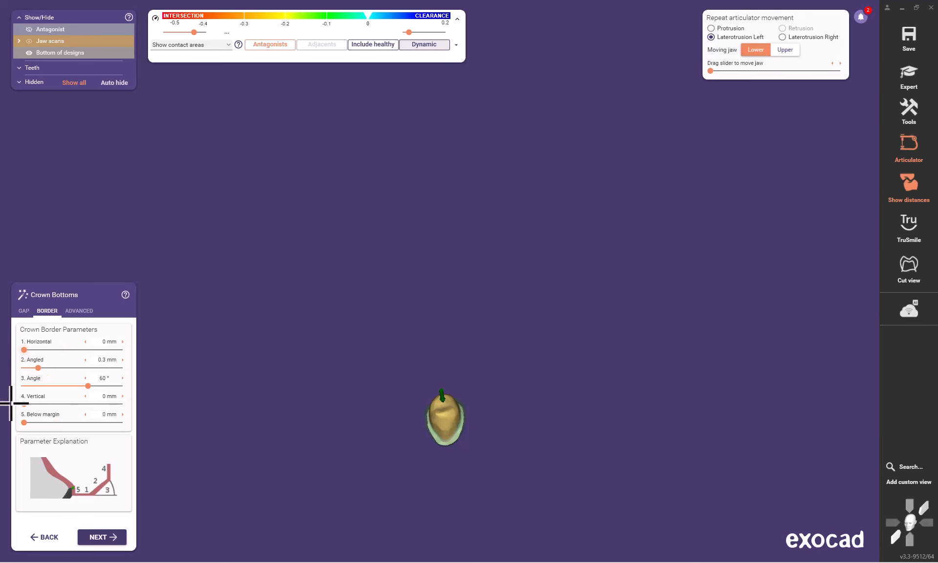
pyautogui.click(113, 538)
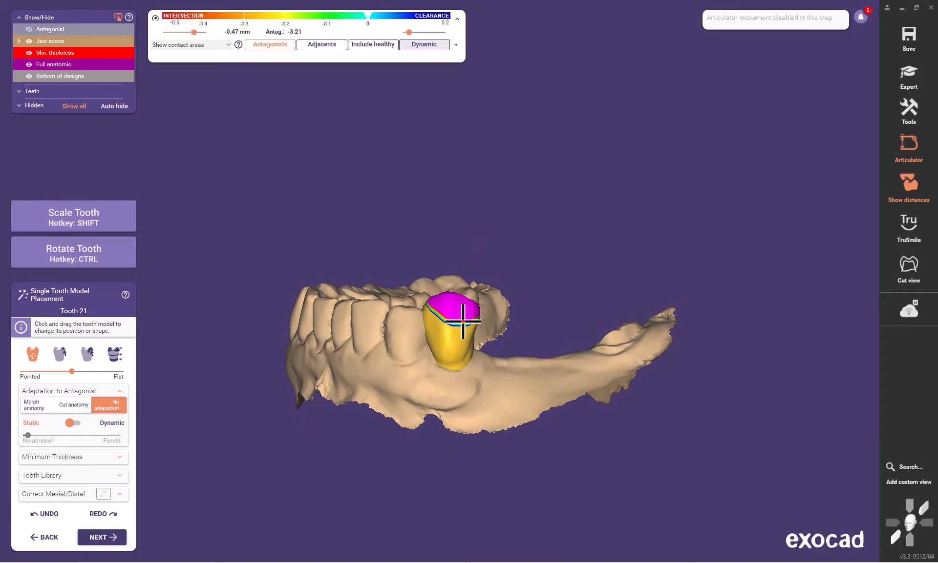
# Step: Lower the tooth 21 model toward its margin, and rotate it to line up with the dental arch
pyautogui.moveTo(463, 321); pyautogui.dragTo(468, 343)
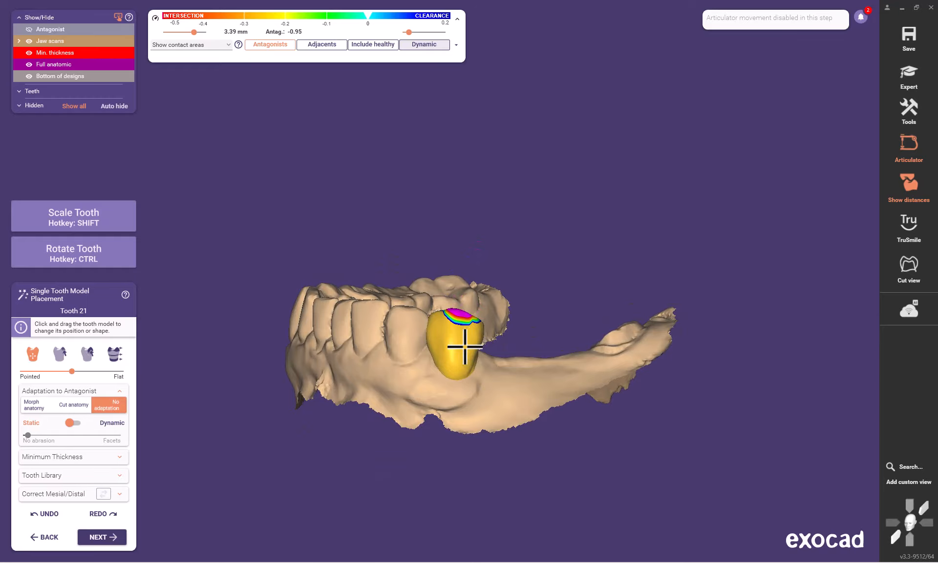
pyautogui.moveTo(464, 346); pyautogui.dragTo(463, 349, button='right')
pyautogui.press('ctrl')
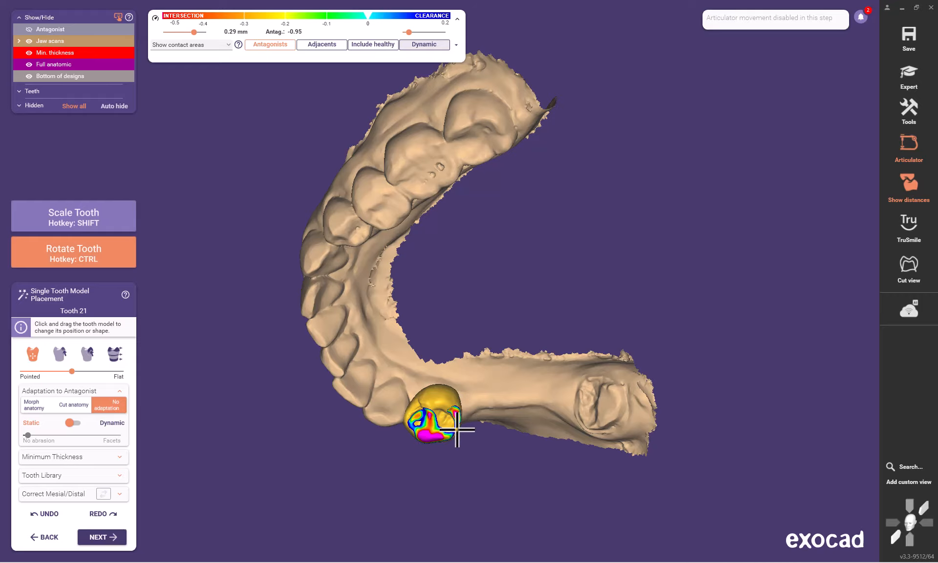
pyautogui.keyDown('ctrl'); pyautogui.moveTo(452, 435); pyautogui.dragTo(445, 412); pyautogui.keyUp('ctrl')
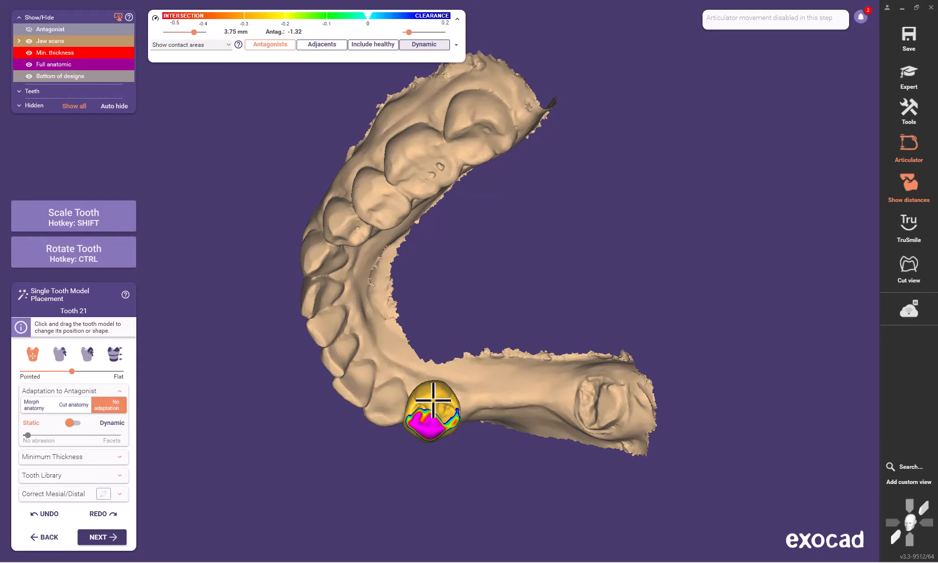
# Step: Scale the tooth 21 model from the occlusal view to fit beside the neighbouring tooth
pyautogui.hotkey('ctrl', 'shift')
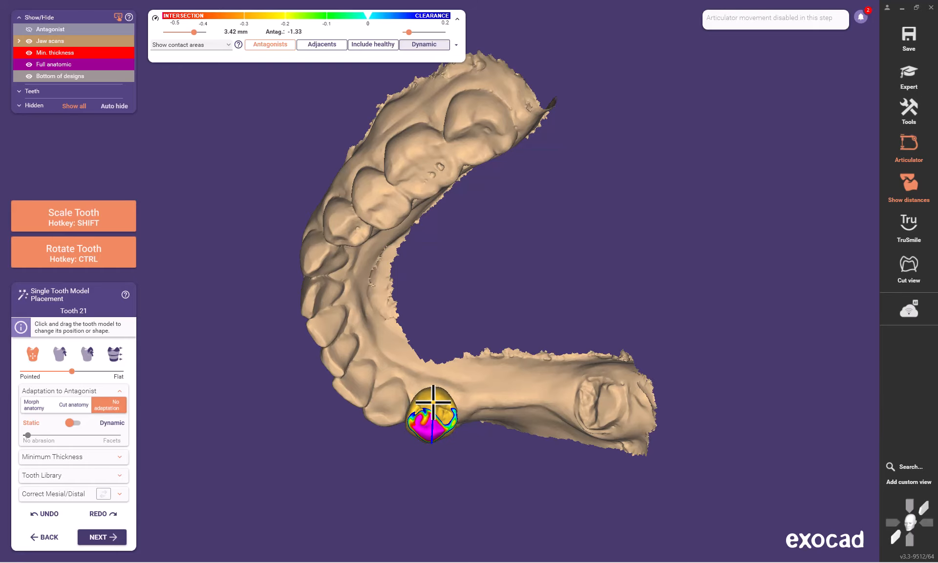
pyautogui.moveTo(433, 403); pyautogui.dragTo(429, 419, button='right')
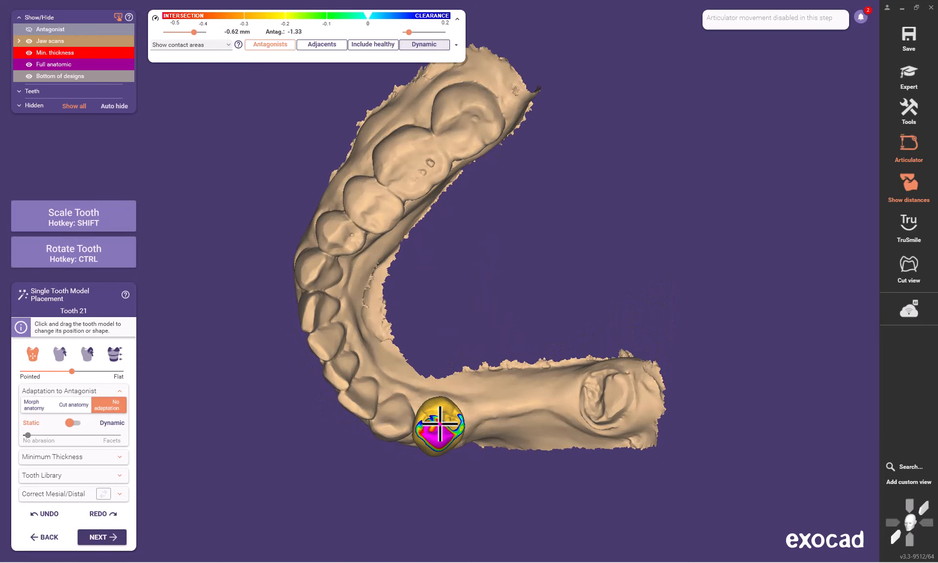
pyautogui.hotkey('ctrl', 'shift')
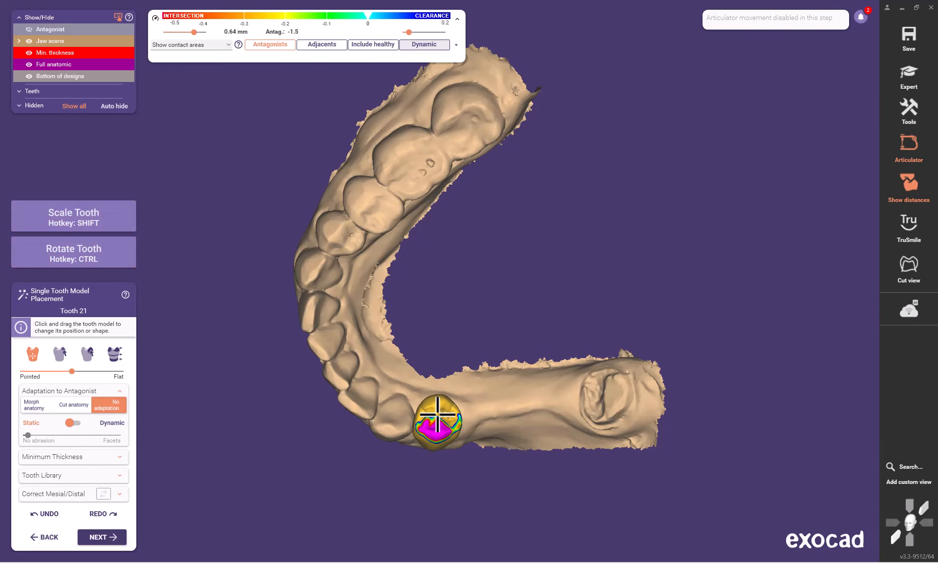
# Step: Tilt and lower the tooth 21 model from the buccal side to reduce its intersection with the antagonist
pyautogui.moveTo(437, 418); pyautogui.dragTo(448, 382, button='right')
pyautogui.press('ctrl')
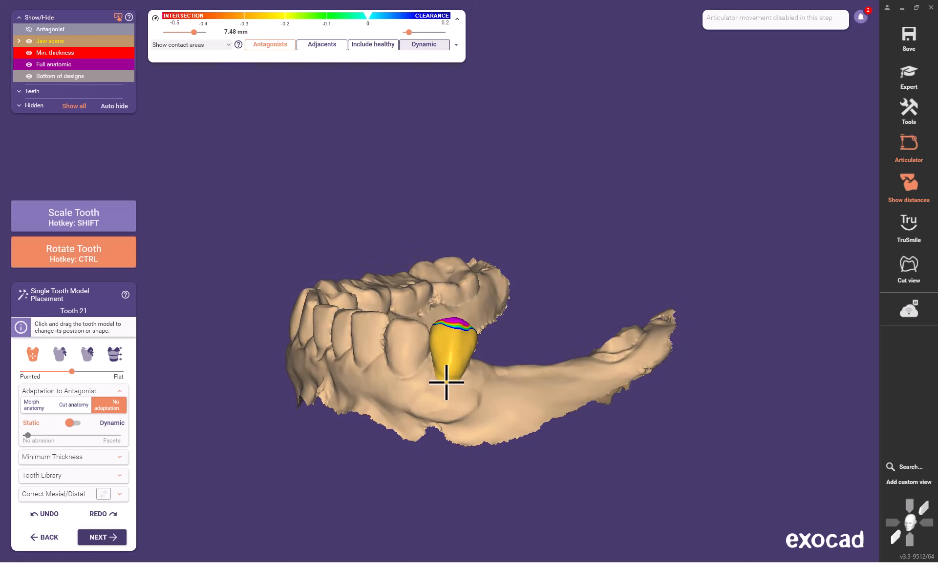
pyautogui.keyDown('ctrl'); pyautogui.moveTo(447, 383); pyautogui.dragTo(449, 385); pyautogui.keyUp('ctrl')
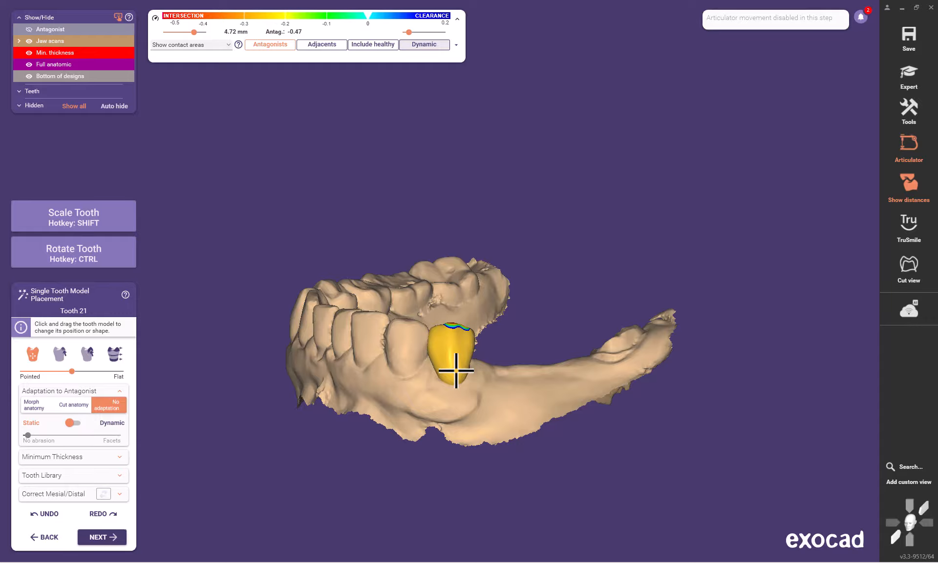
# Step: Refine the tooth 21 model's proportions from above so it follows the curve of the arch
pyautogui.moveTo(414, 331); pyautogui.dragTo(417, 343, button='right')
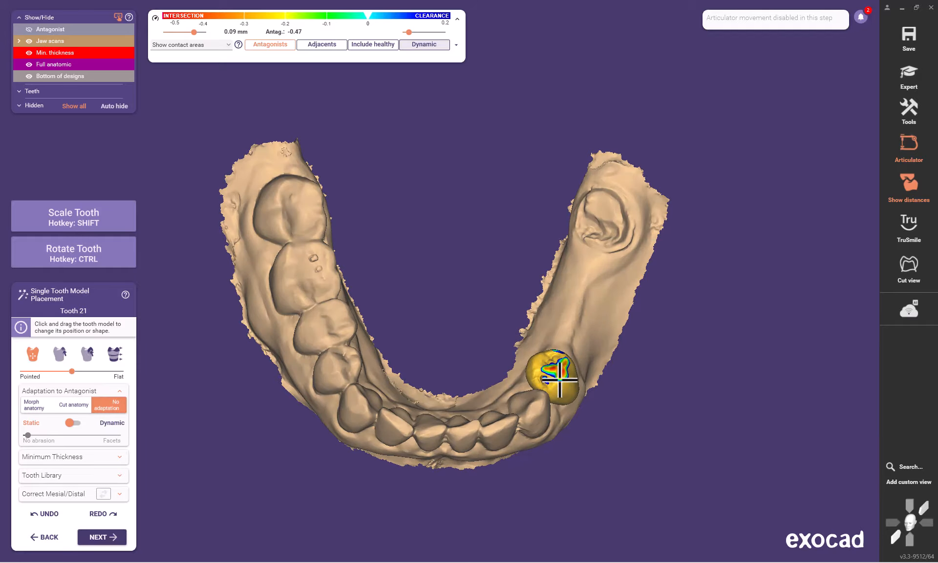
pyautogui.moveTo(559, 381); pyautogui.dragTo(554, 388, button='right')
pyautogui.hotkey('ctrl', 'shift')
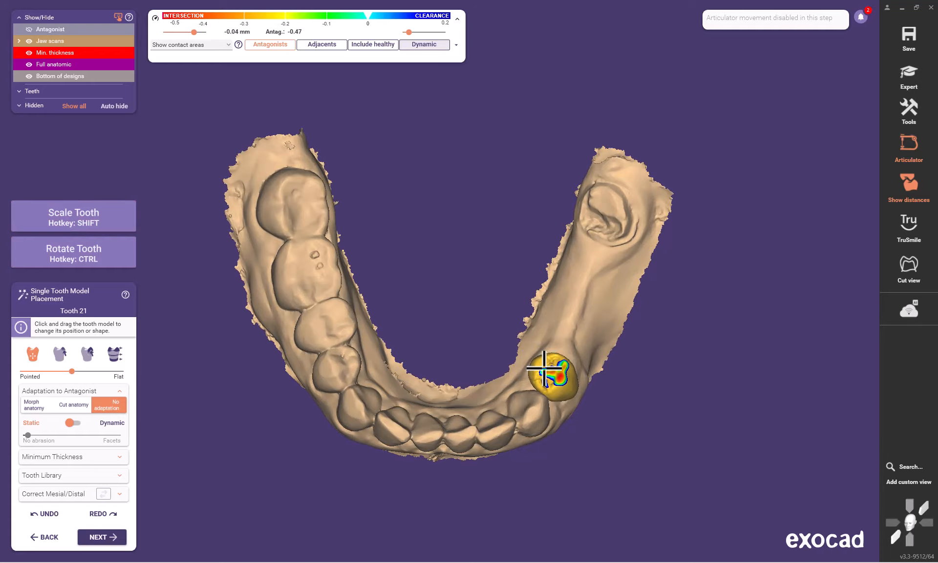
# Step: Finish the single tooth placement of tooth 21, ignoring the interferences caused by the material's minimum thickness
pyautogui.moveTo(542, 370); pyautogui.dragTo(526, 340, button='right')
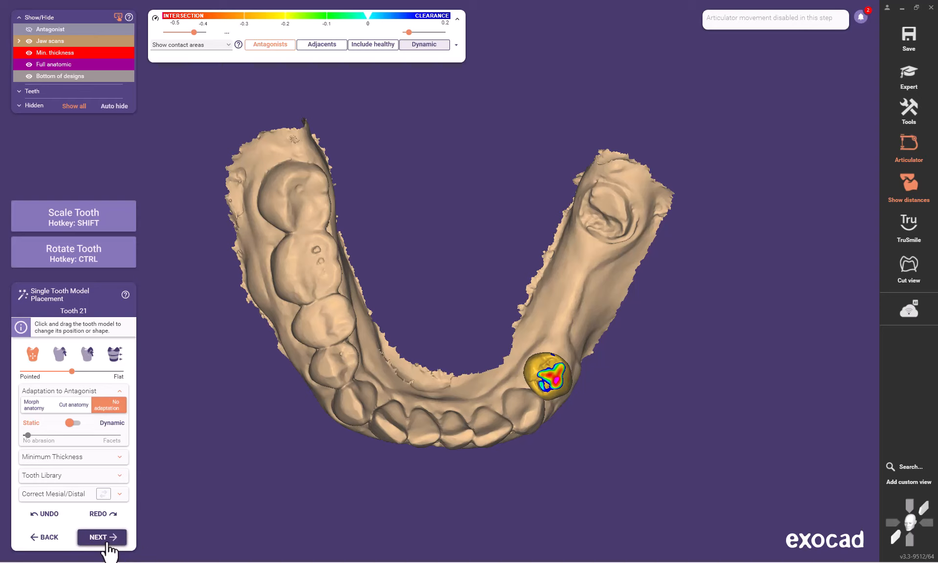
pyautogui.click(107, 543)
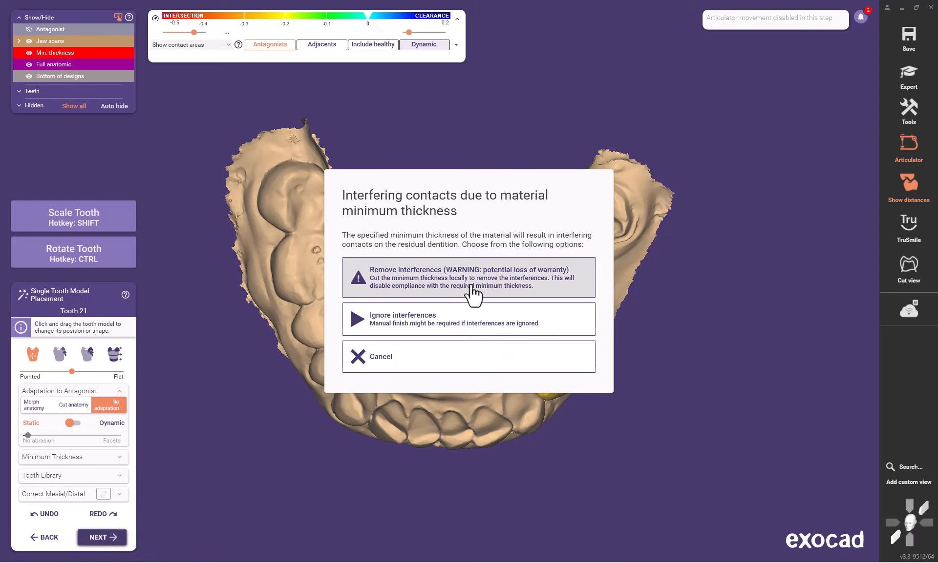
pyautogui.click(430, 328)
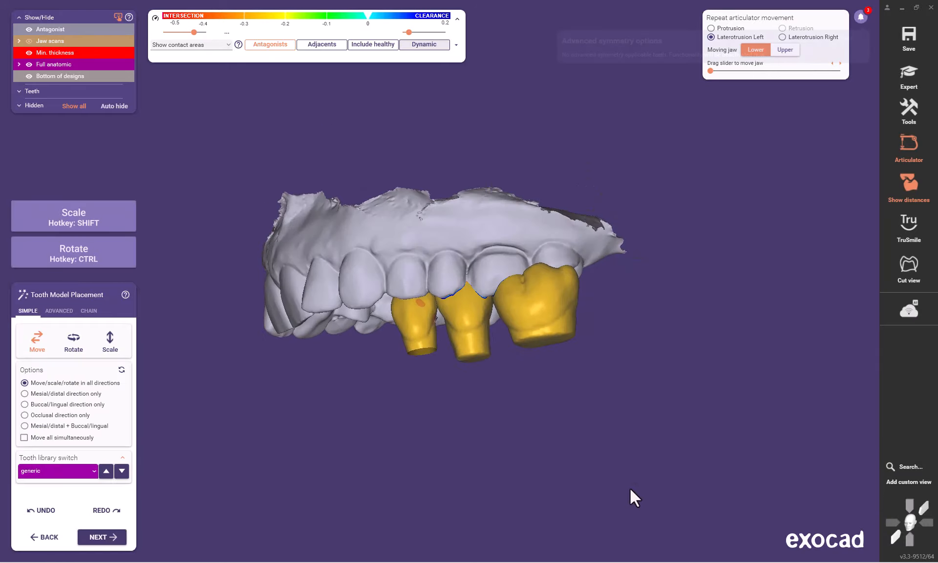
# Step: Switch the tooth model placement to chain mode, and shift the whole chain of three tooth models lingually under the antagonist
pyautogui.moveTo(611, 467); pyautogui.dragTo(613, 472, button='right')
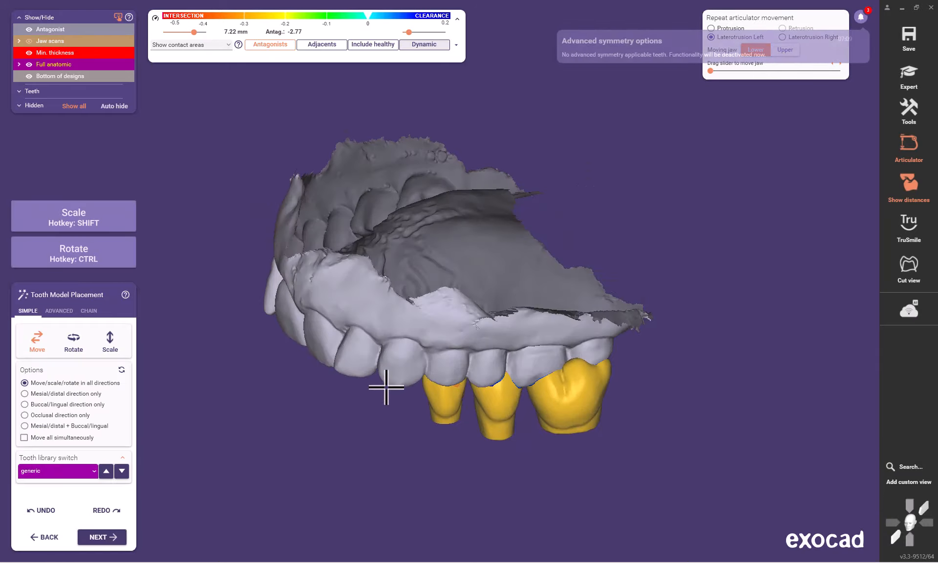
pyautogui.click(89, 311)
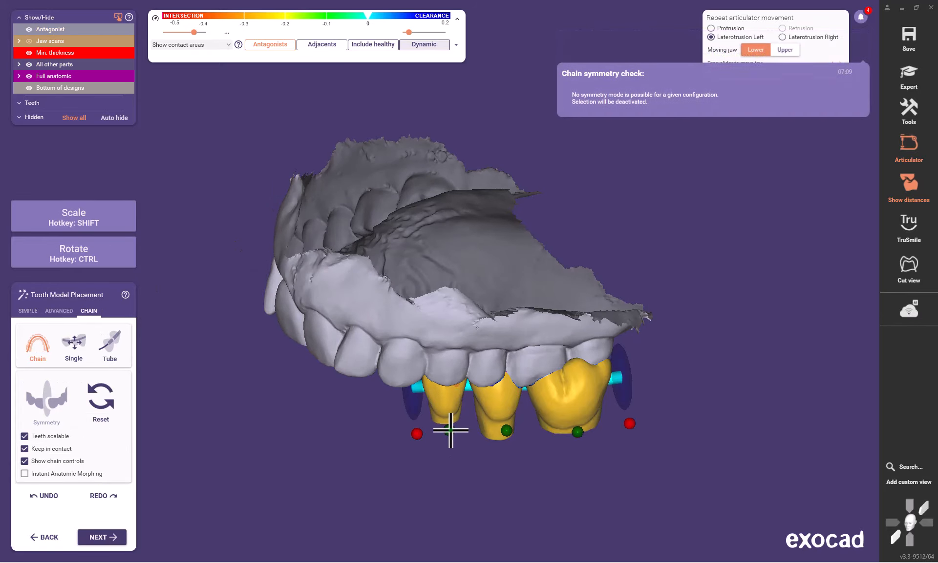
pyautogui.moveTo(490, 437); pyautogui.dragTo(489, 441, button='right')
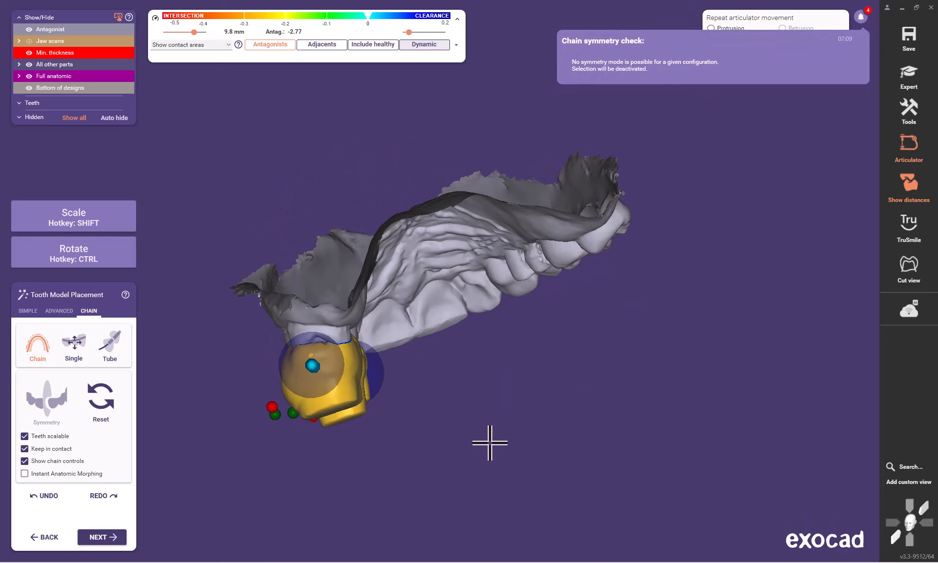
pyautogui.moveTo(324, 362); pyautogui.dragTo(361, 367)
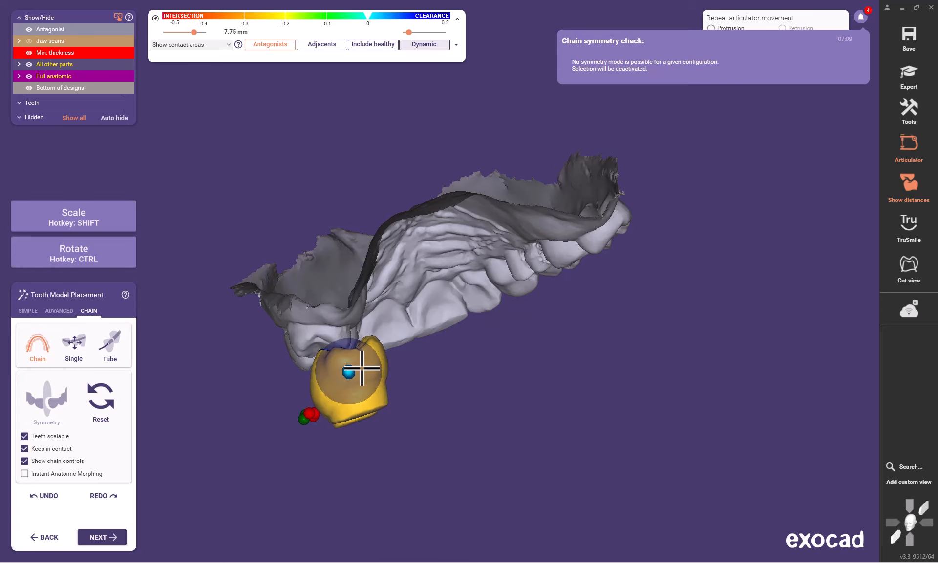
pyautogui.moveTo(416, 396); pyautogui.dragTo(418, 393, button='right')
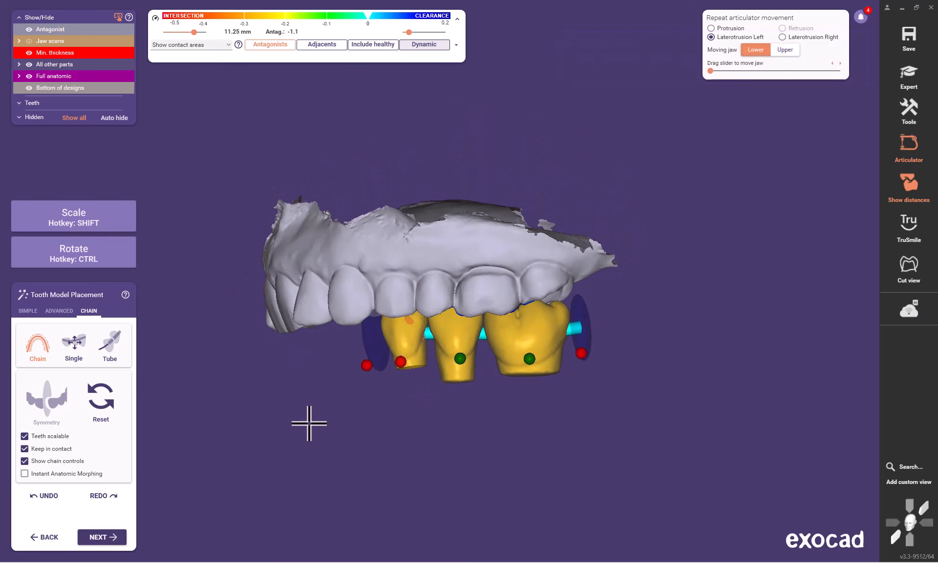
# Step: Show the jaw scans, and examine the three-tooth chain's alignment with the arch and its contacts with the antagonist
pyautogui.click(28, 41)
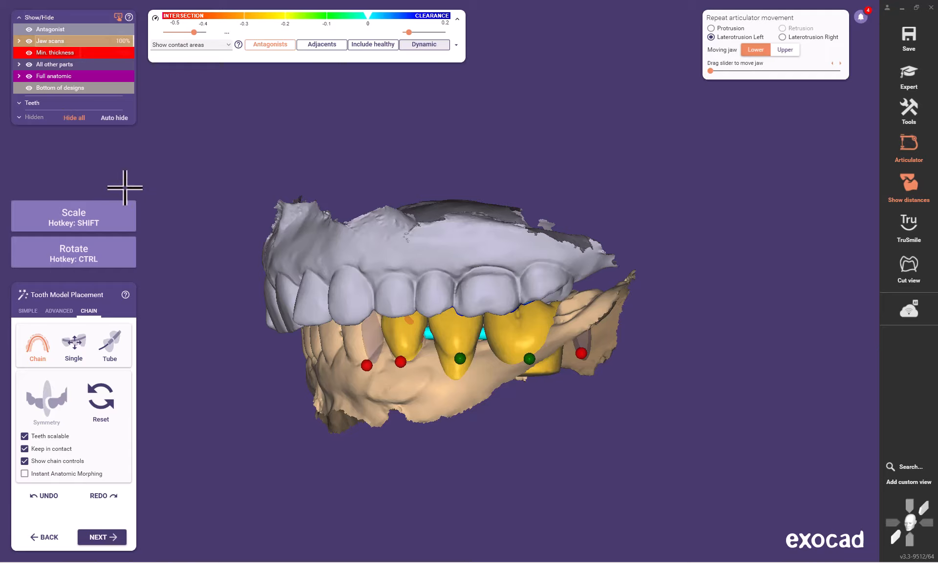
pyautogui.moveTo(231, 272); pyautogui.dragTo(316, 395, button='right')
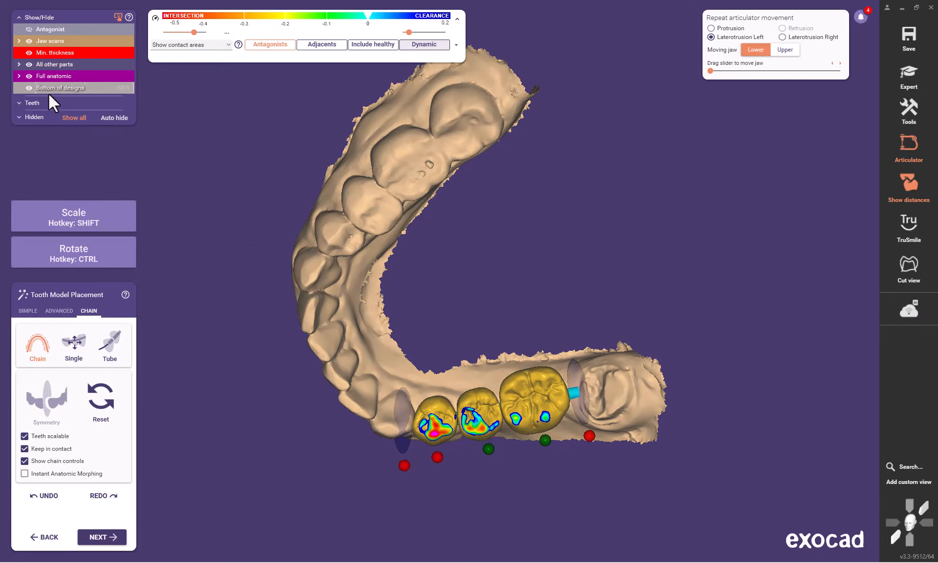
pyautogui.moveTo(258, 132); pyautogui.dragTo(262, 286, button='right')
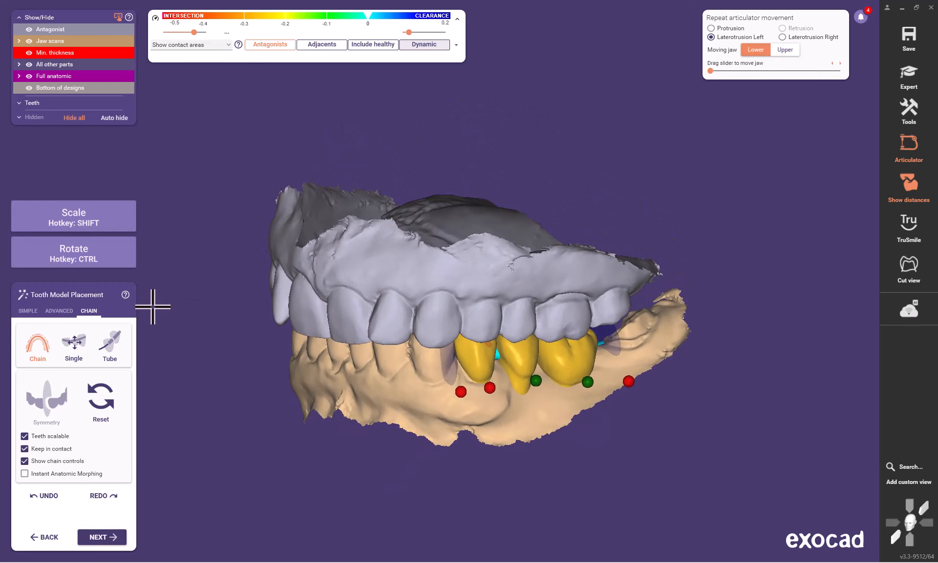
pyautogui.moveTo(207, 357); pyautogui.dragTo(203, 365, button='right')
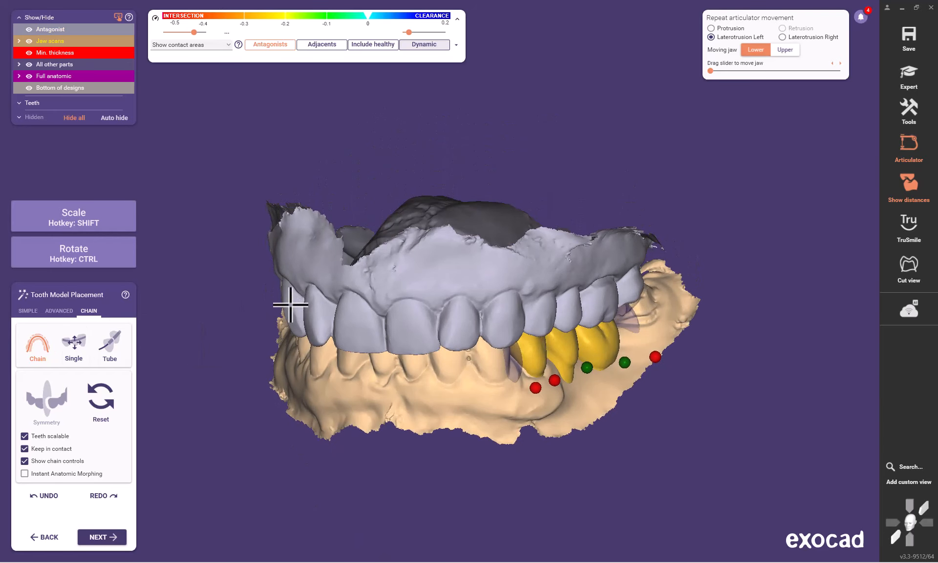
pyautogui.middleClick(290, 301)
pyautogui.moveTo(291, 300); pyautogui.dragTo(310, 391, button='right')
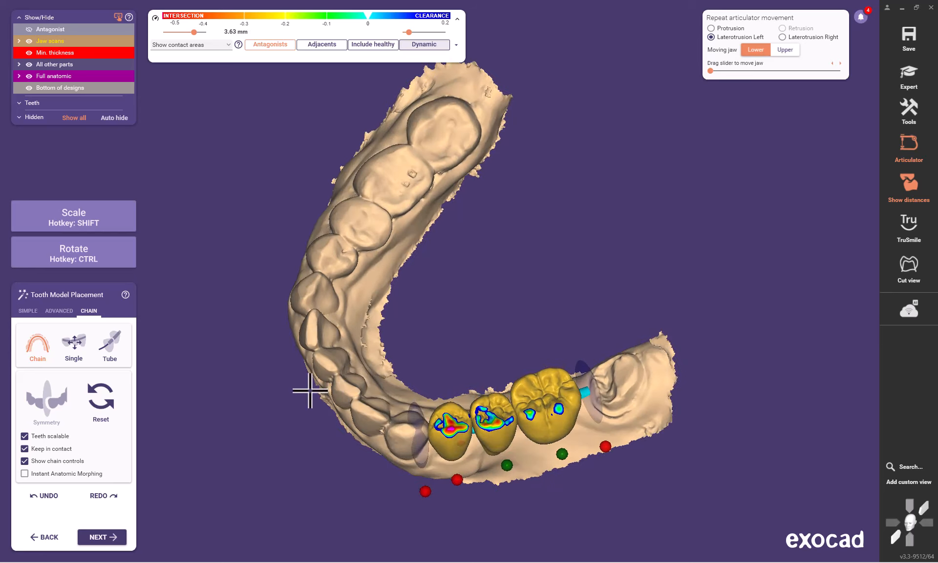
# Step: Adapt all lower tooth models to the antagonist using the advanced placement options
pyautogui.click(59, 311)
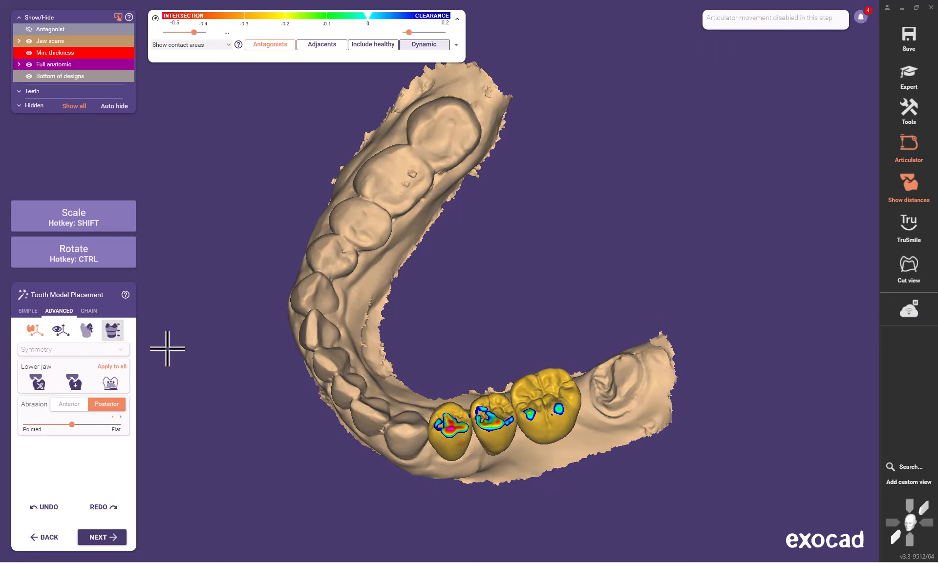
pyautogui.click(75, 383)
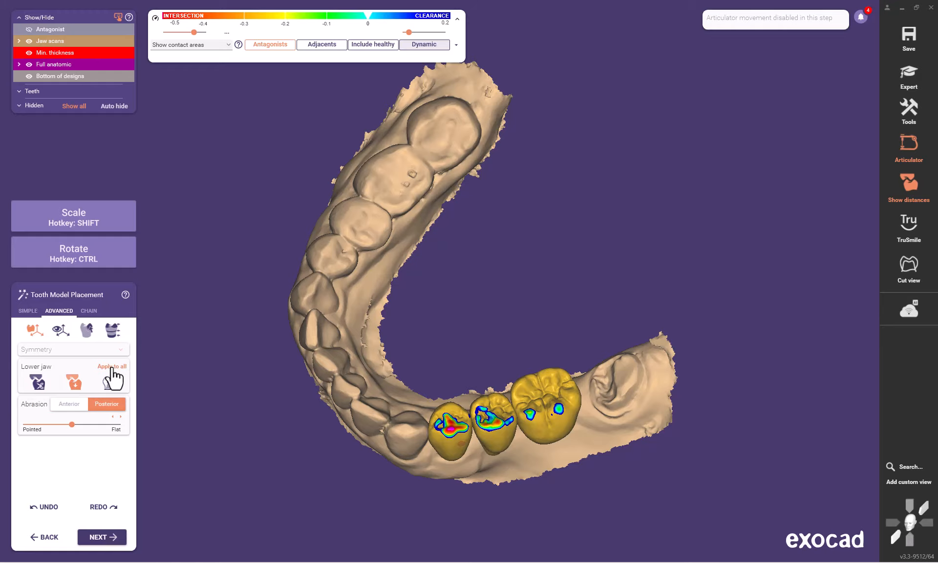
pyautogui.click(111, 370)
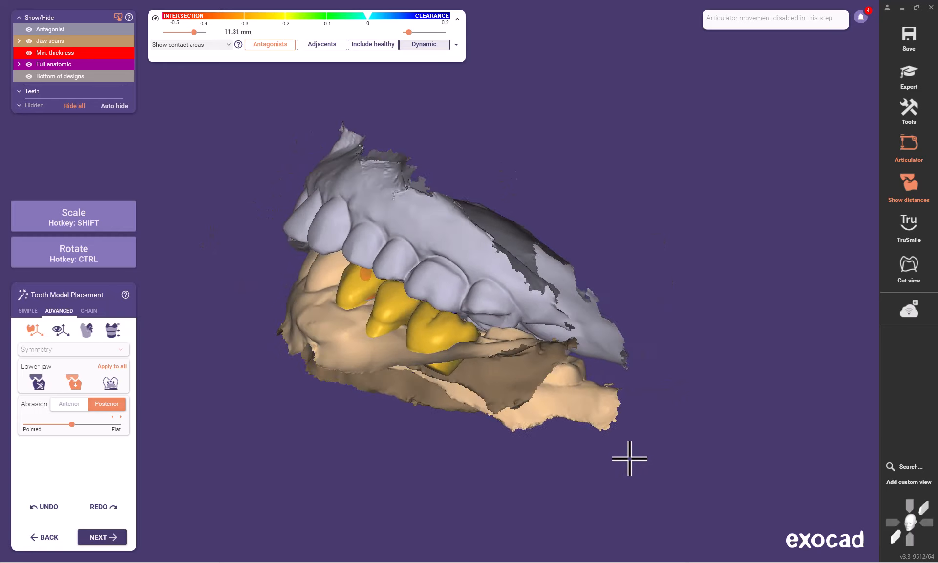
# Step: Examine the adapted tooth models in occlusion with the antagonist from both sides and the front
pyautogui.moveTo(623, 460); pyautogui.dragTo(405, 239, button='right')
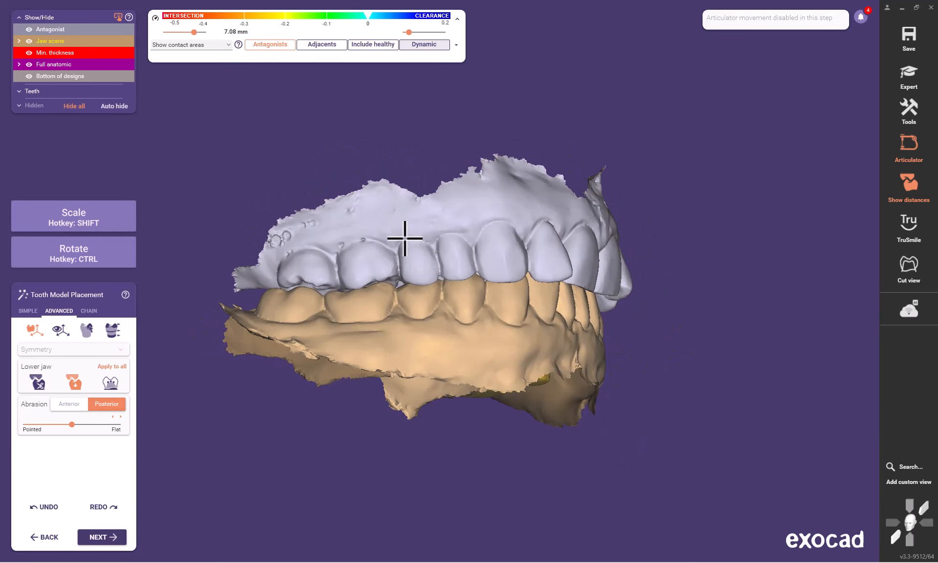
pyautogui.moveTo(376, 185); pyautogui.dragTo(528, 233, button='right')
pyautogui.moveTo(586, 276); pyautogui.dragTo(548, 356, button='right')
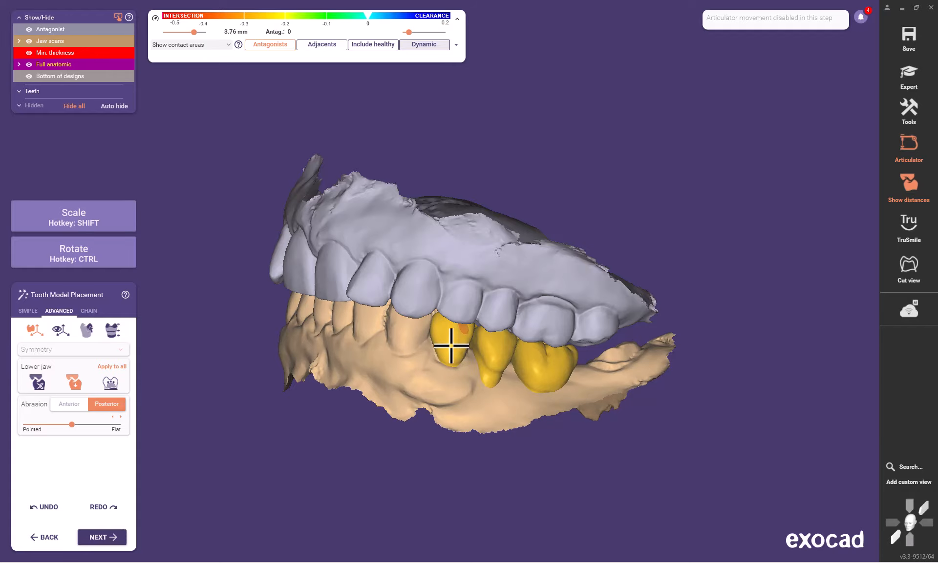
pyautogui.moveTo(451, 346); pyautogui.dragTo(491, 350, button='right')
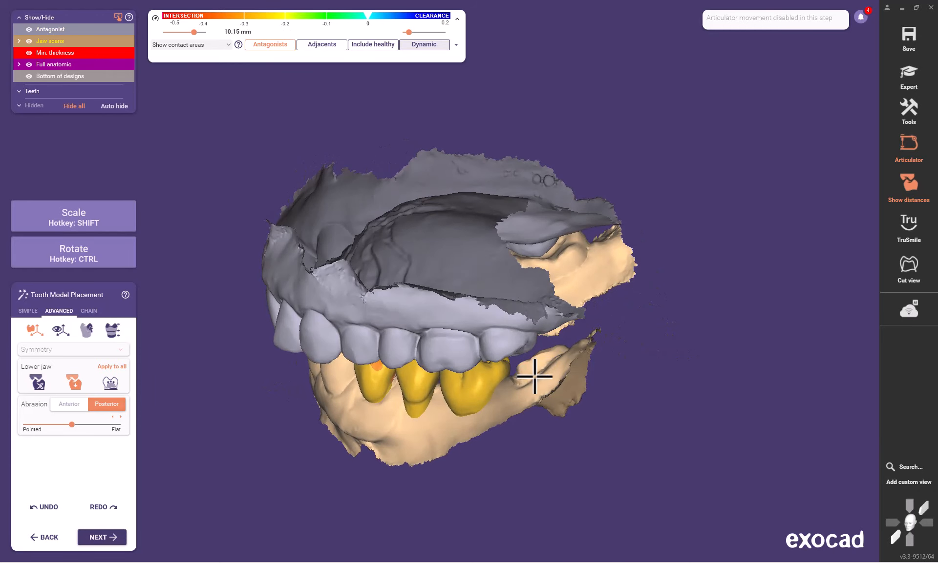
pyautogui.moveTo(535, 376); pyautogui.dragTo(536, 372, button='right')
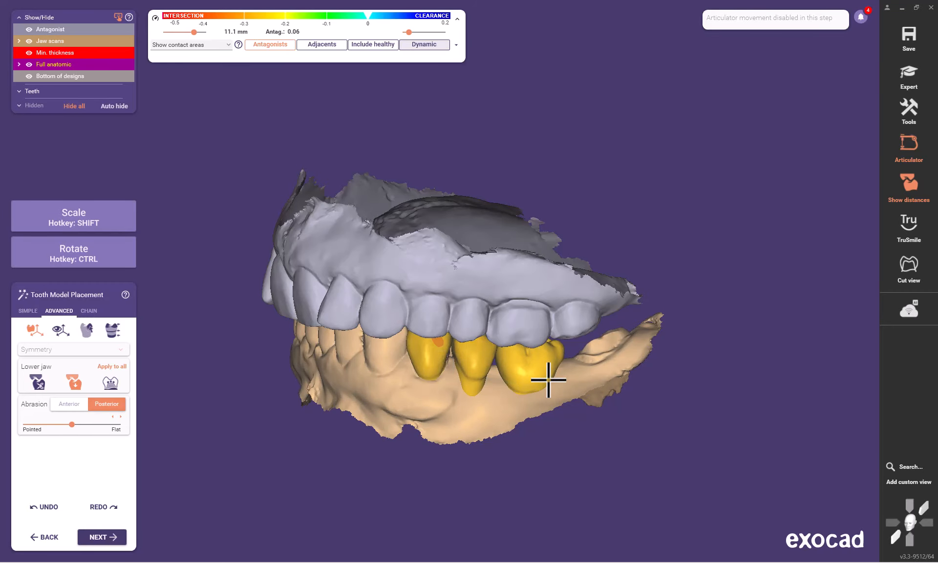
pyautogui.moveTo(544, 366); pyautogui.dragTo(543, 365, button='right')
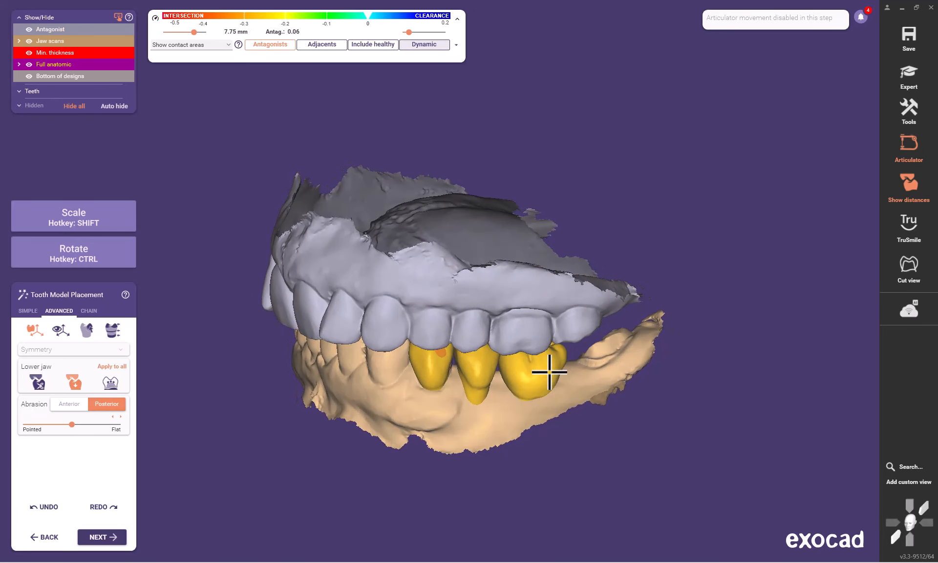
pyautogui.moveTo(399, 381); pyautogui.dragTo(450, 385, button='right')
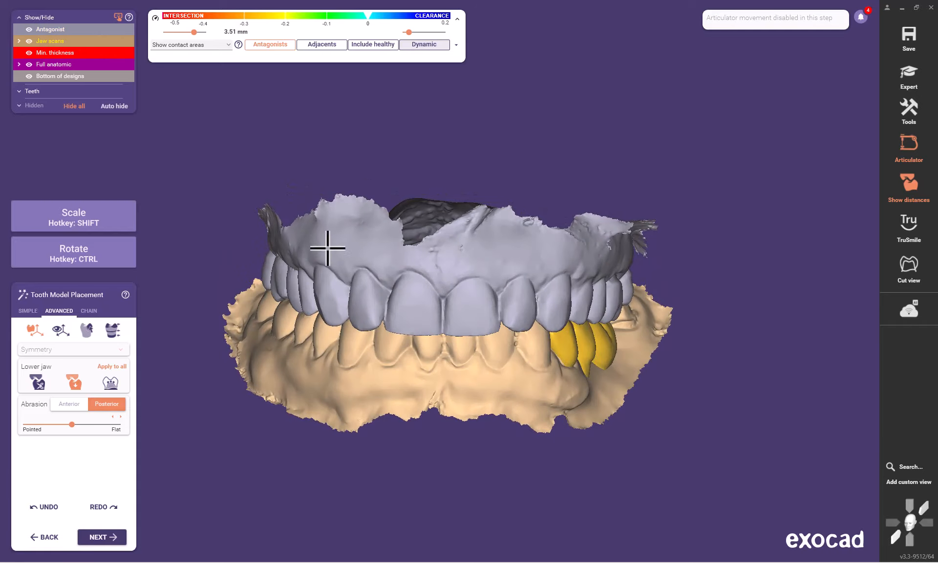
# Step: Hide the antagonist, and inspect the three tooth models' contact areas and alignment from the occlusal, buccal and front views
pyautogui.click(29, 30)
pyautogui.moveTo(460, 339); pyautogui.dragTo(487, 305, button='right')
pyautogui.moveTo(403, 316); pyautogui.dragTo(405, 310, button='right')
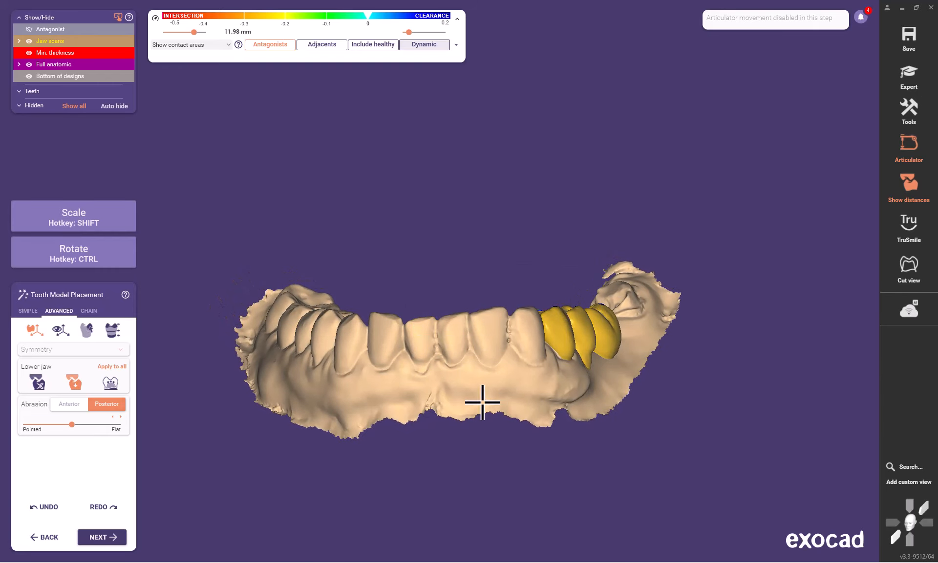
pyautogui.moveTo(505, 362); pyautogui.dragTo(502, 335, button='right')
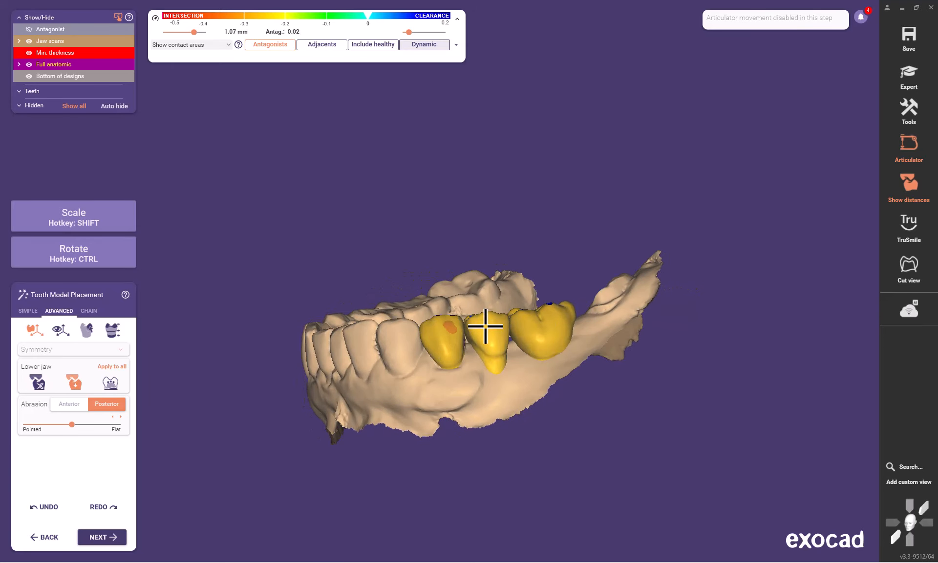
pyautogui.moveTo(475, 326); pyautogui.dragTo(400, 348, button='right')
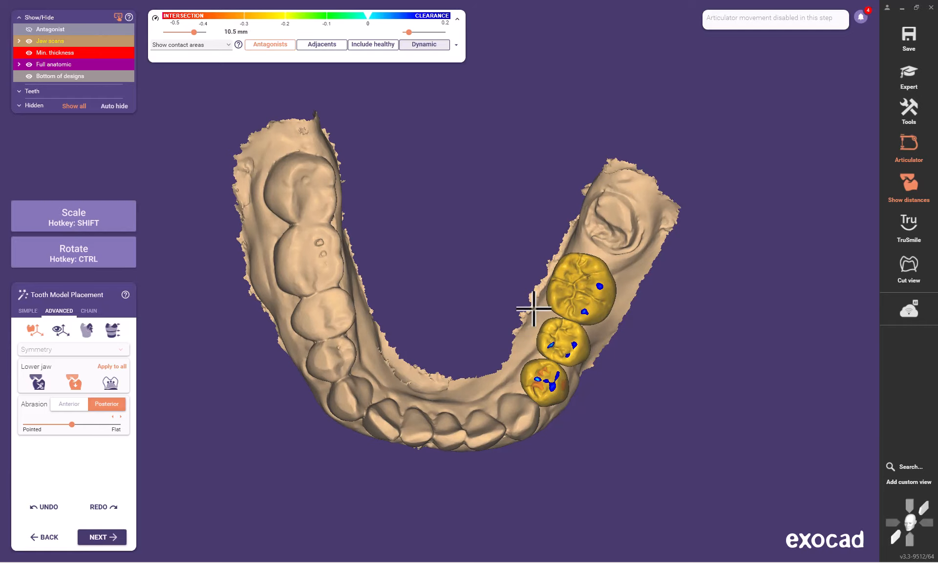
pyautogui.moveTo(415, 361)
pyautogui.mouseDown(button='right')
pyautogui.moveTo(403, 373)
pyautogui.moveTo(404, 358)
pyautogui.mouseUp(button='right')
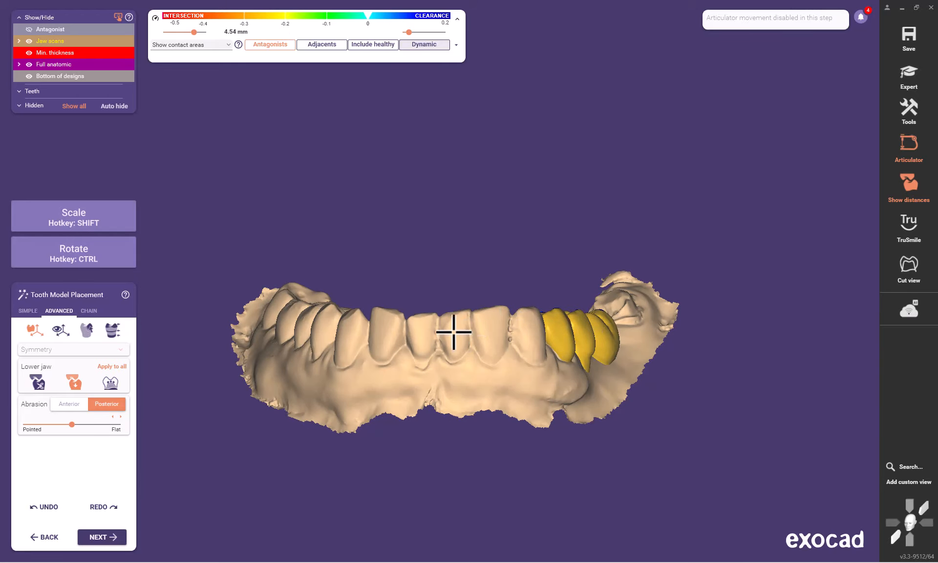
pyautogui.moveTo(524, 339); pyautogui.dragTo(469, 347, button='right')
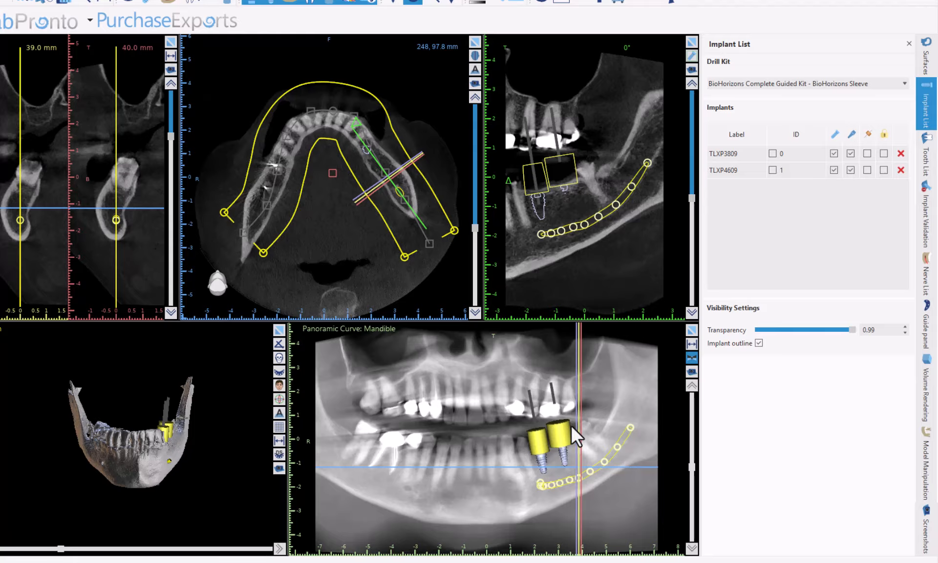
# Step: Switch to the implant planning software, and examine implant TLXP4609 in an enlarged slice rotated to -70°
pyautogui.click(543, 477)
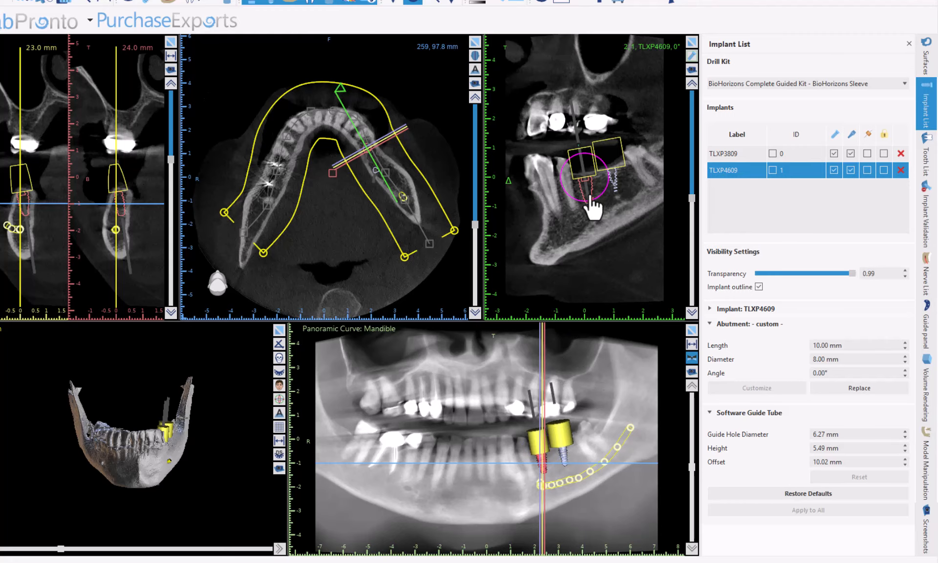
pyautogui.click(692, 42)
pyautogui.click(691, 42)
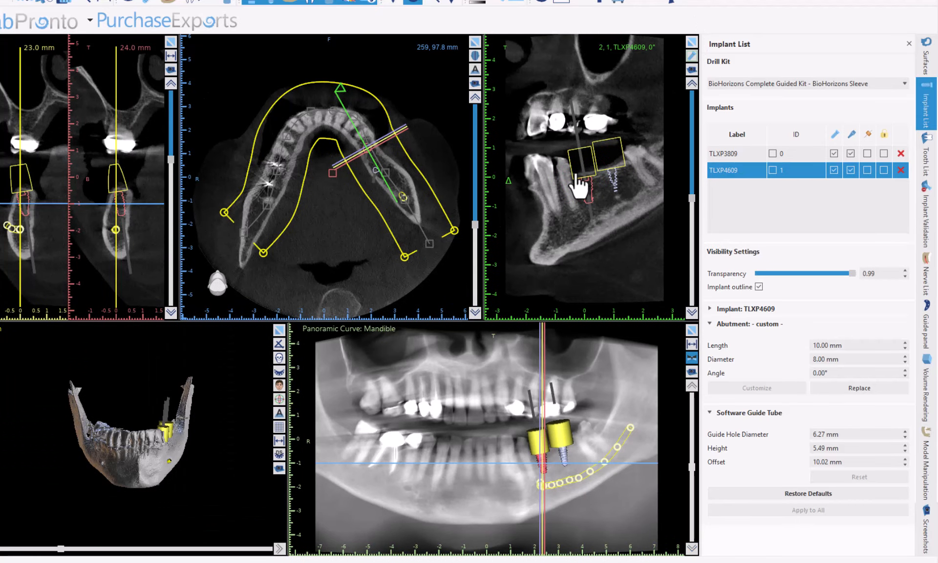
pyautogui.click(691, 42)
pyautogui.moveTo(438, 300); pyautogui.dragTo(431, 194, button='right')
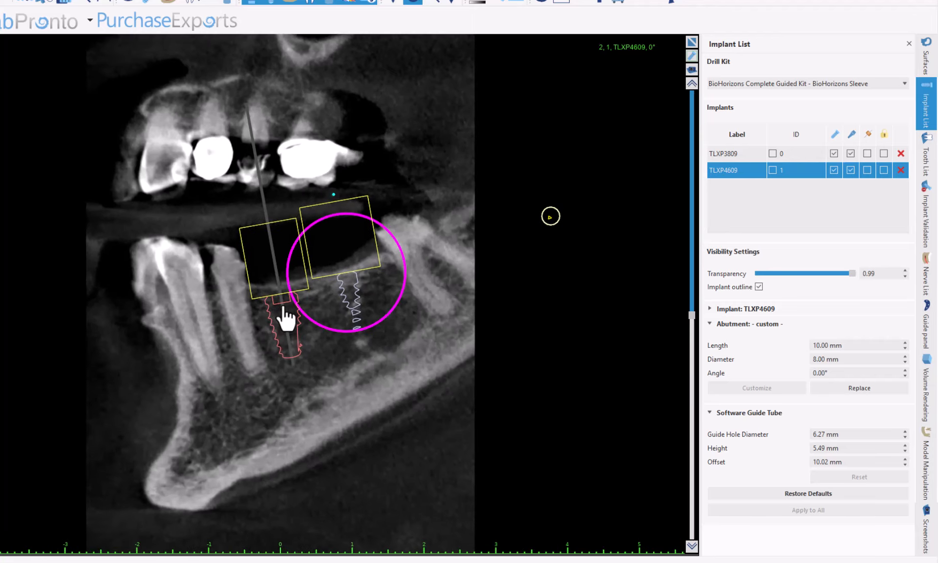
pyautogui.scroll(-7, 286, 318)
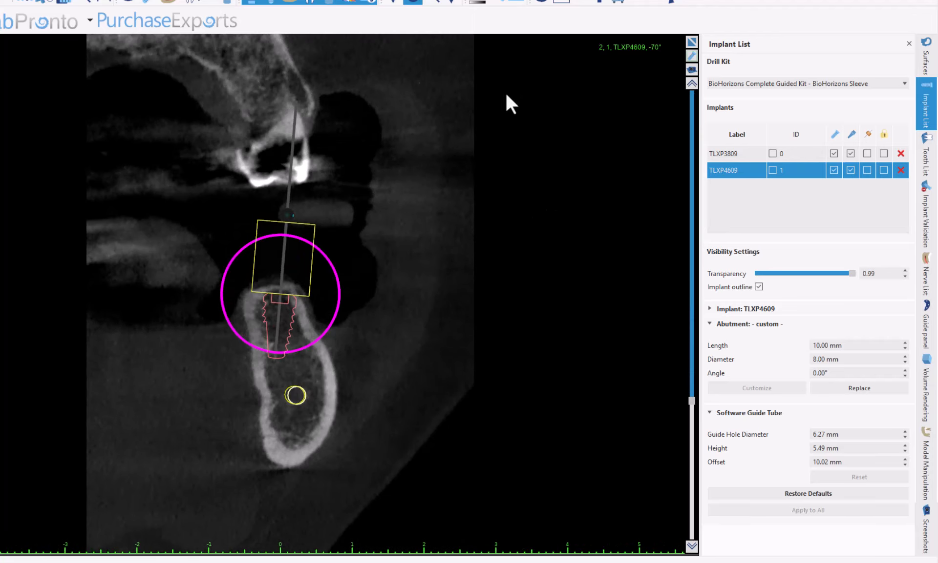
# Step: Set the ID of implant TLXP4609 to 20 and the ID of implant TLXP3809 to 19
pyautogui.click(788, 171)
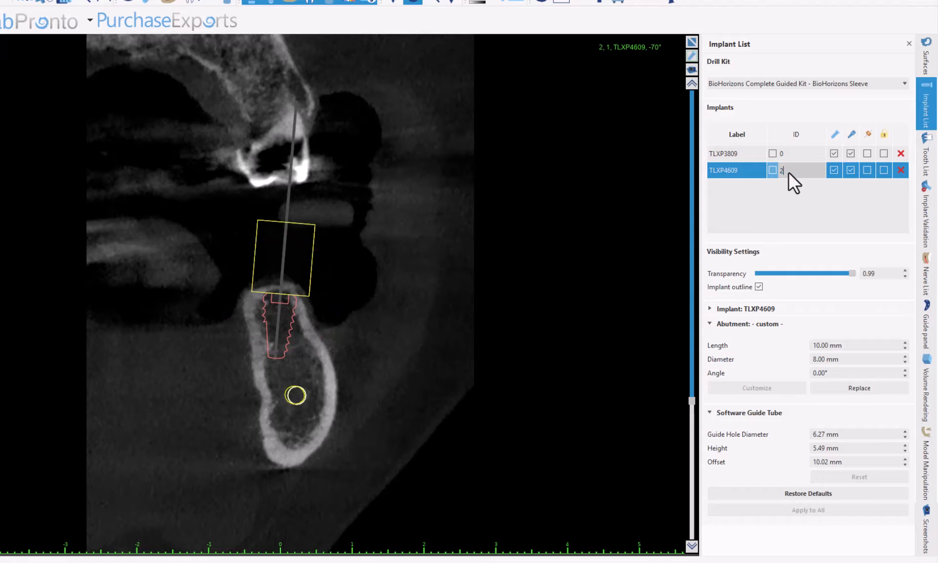
pyautogui.write('2')
pyautogui.click(785, 158)
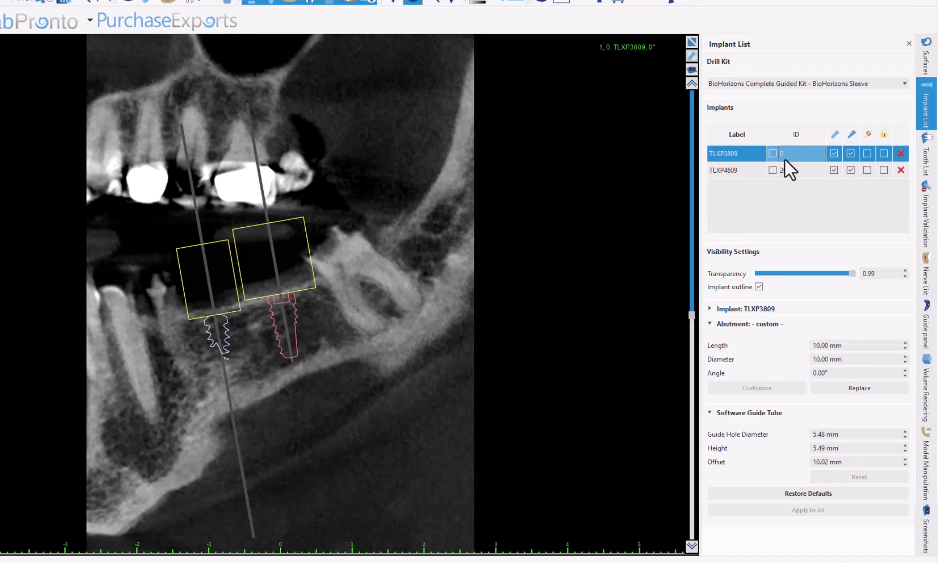
pyautogui.click(784, 159)
pyautogui.write('19')
# Step: Examine implant TLXP4609's position in the bone on the enlarged slice rotated to -95°
pyautogui.click(724, 169)
pyautogui.scroll(-8, 332, 259)
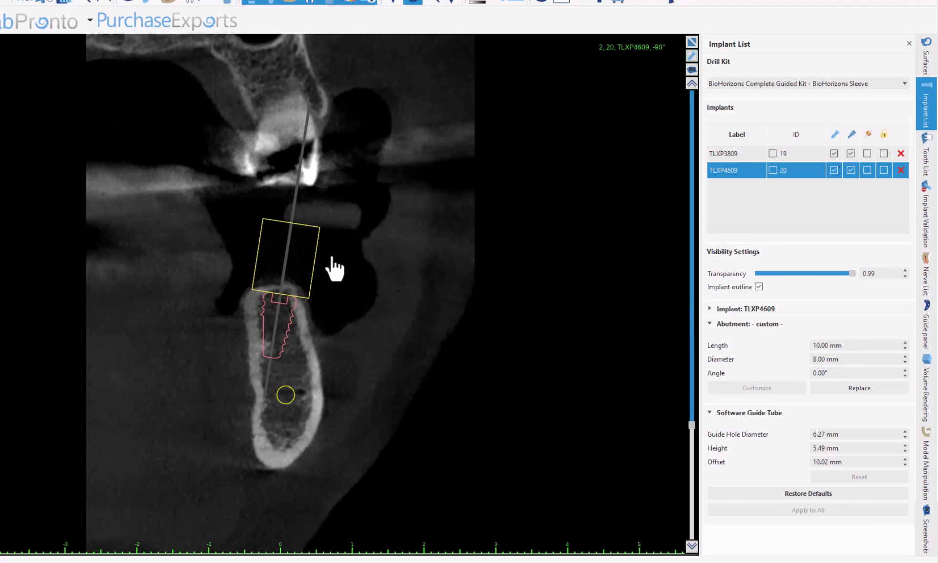
pyautogui.scroll(1, 331, 259)
pyautogui.scroll(-1, 331, 259)
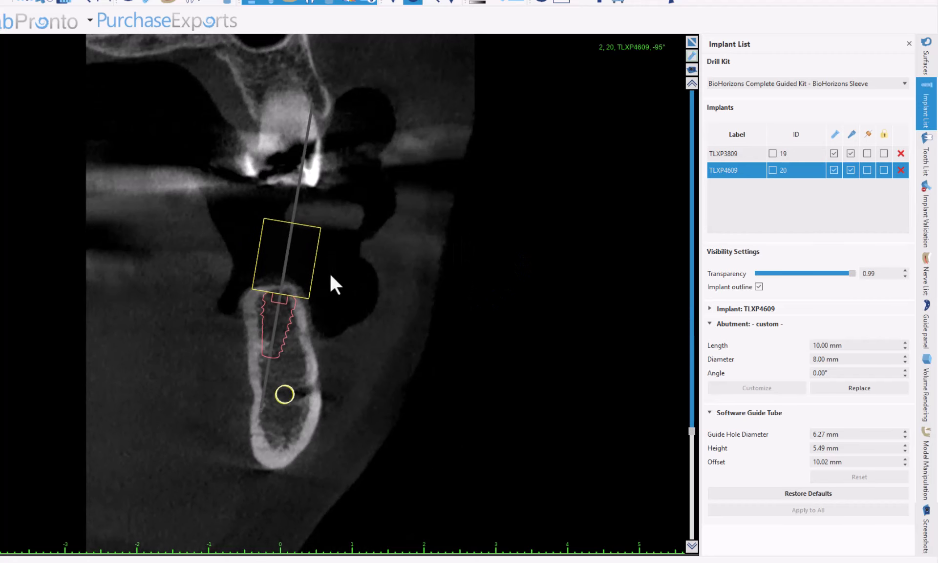
# Step: Examine implant TLXP4609 in the bone on the enlarged slice, rotating it from -95° through -165° around to 145°
pyautogui.moveTo(293, 308)
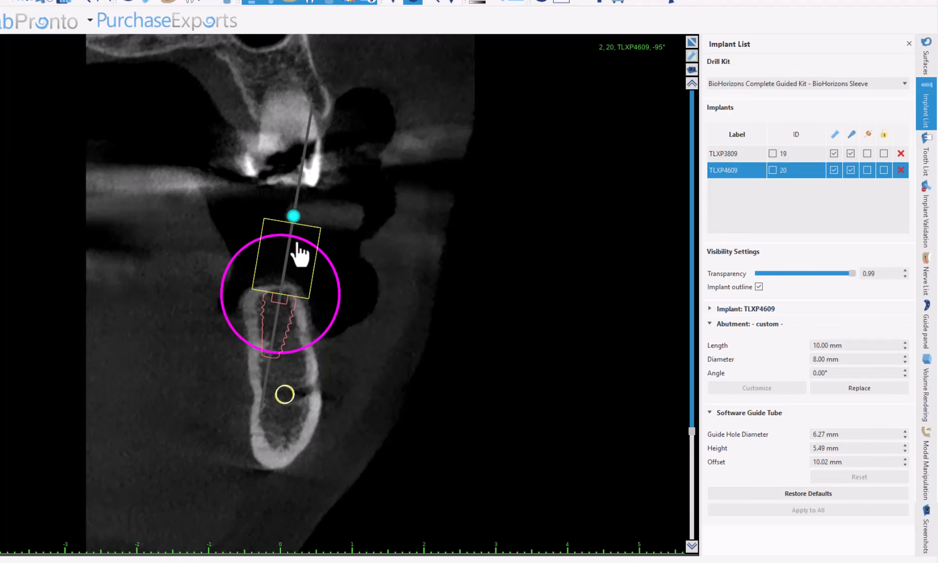
pyautogui.scroll(-11, 375, 247)
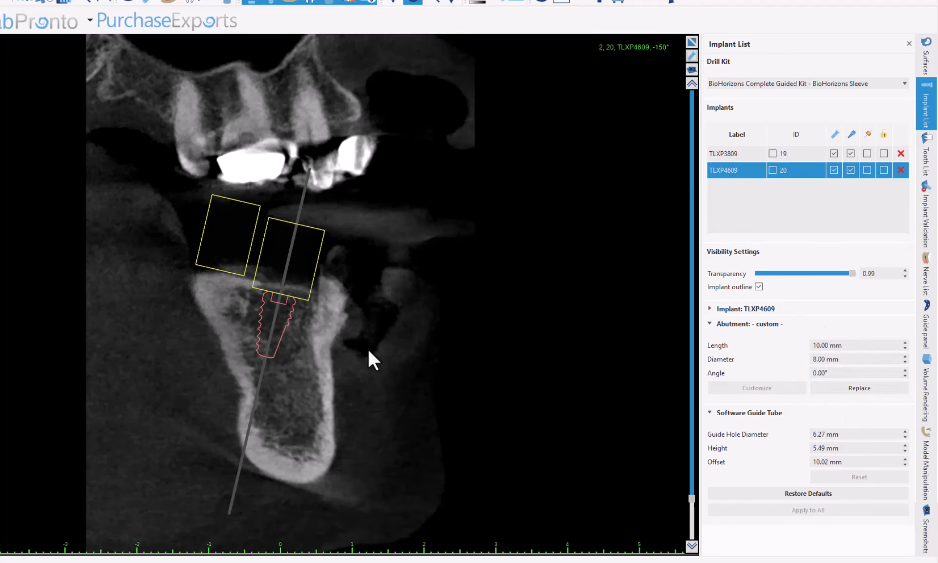
pyautogui.scroll(-8, 381, 348)
pyautogui.scroll(-5, 380, 349)
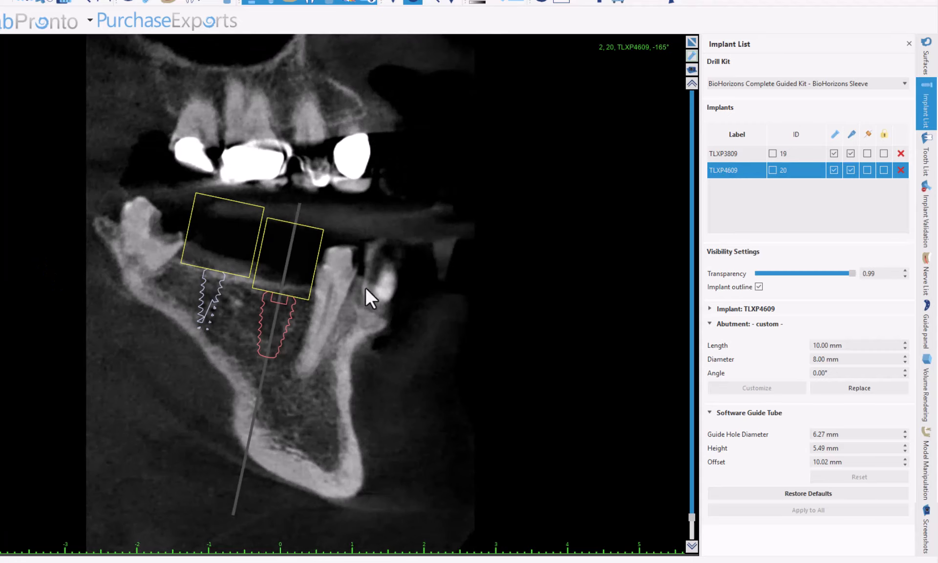
pyautogui.scroll(-15, 336, 312)
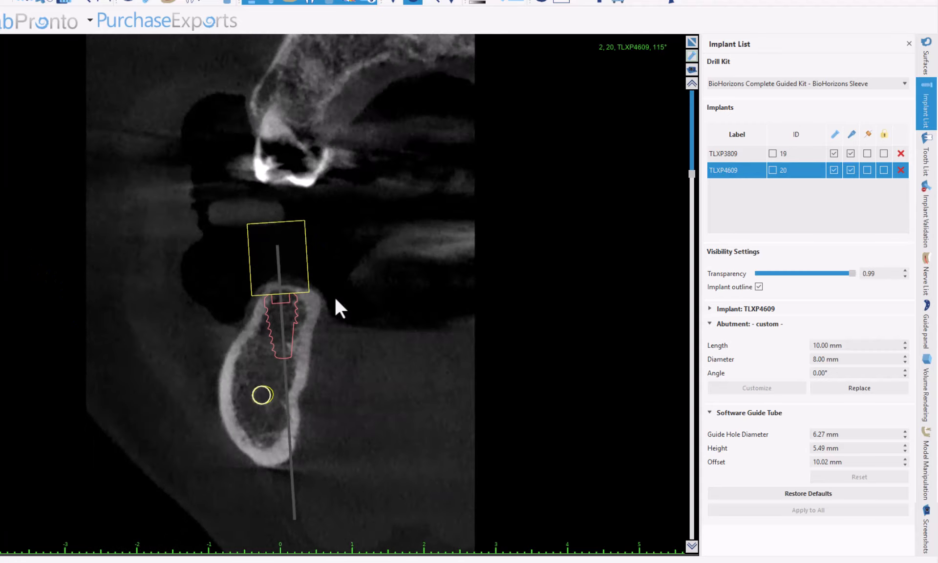
pyautogui.scroll(-3, 336, 300)
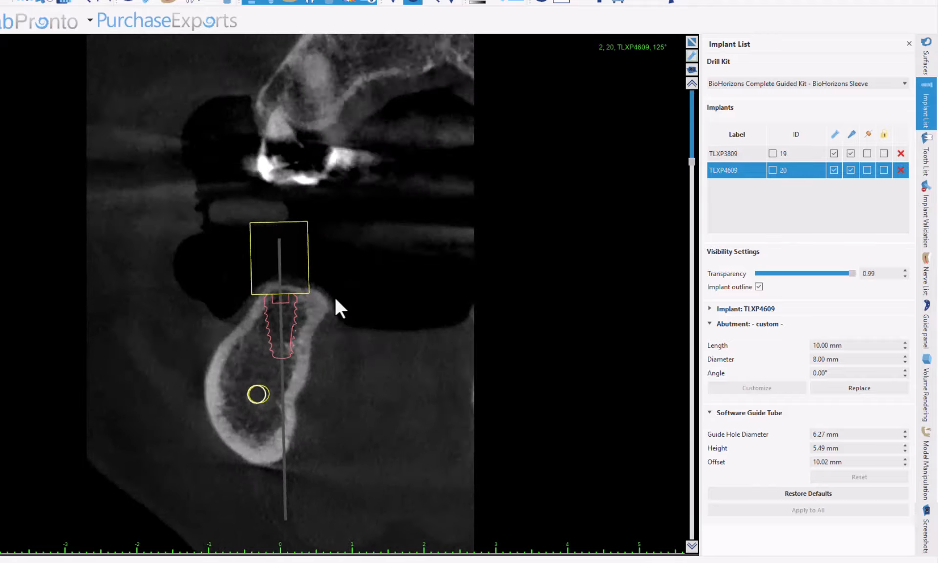
pyautogui.scroll(-4, 335, 297)
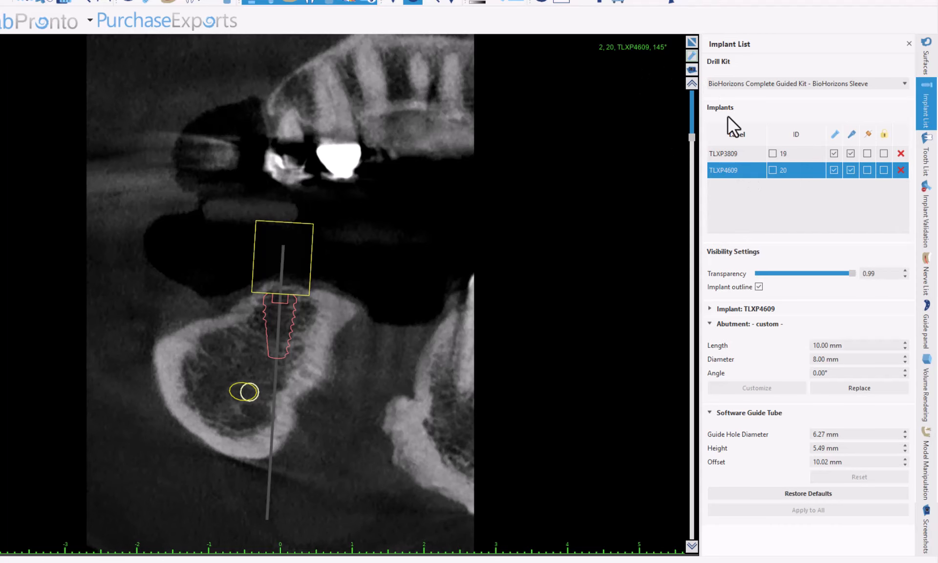
# Step: Examine implant TLXP3809's position in the bone on the enlarged slice rotated to -80°
pyautogui.click(736, 152)
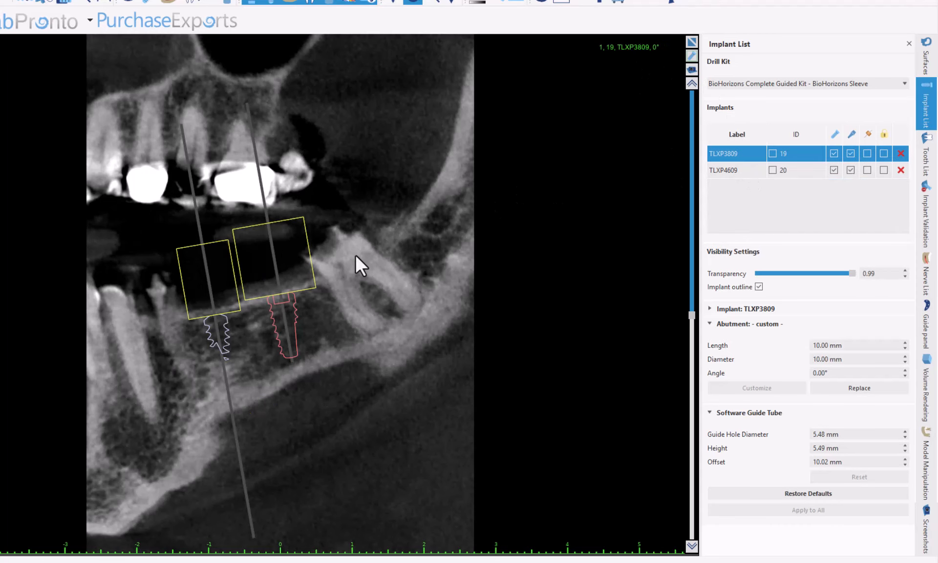
pyautogui.scroll(-10, 318, 267)
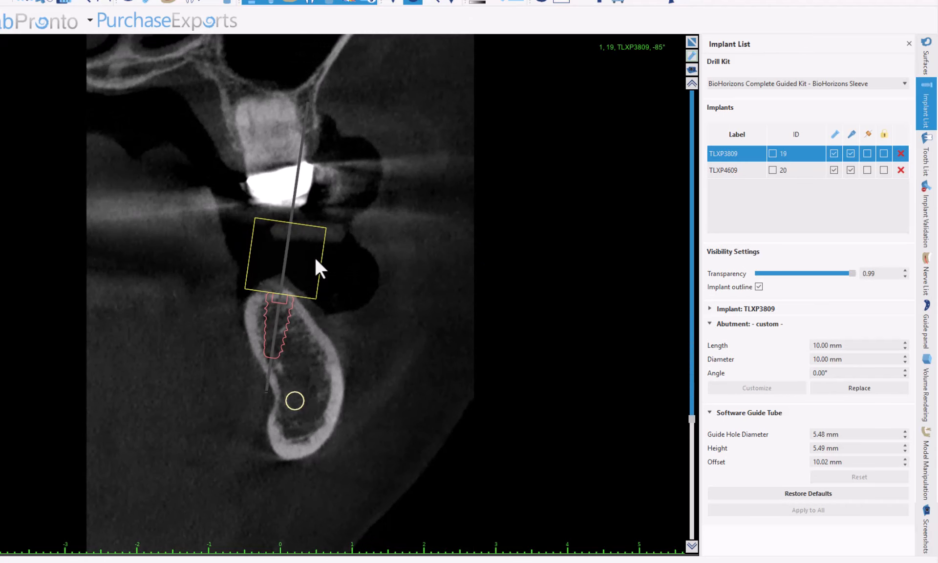
pyautogui.scroll(5, 316, 260)
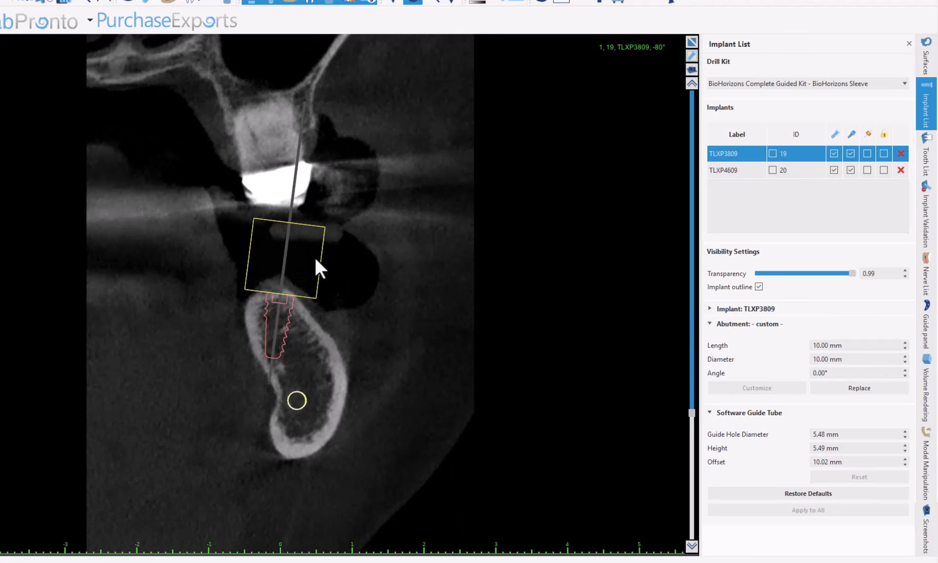
pyautogui.moveTo(275, 342)
pyautogui.moveTo(285, 273)
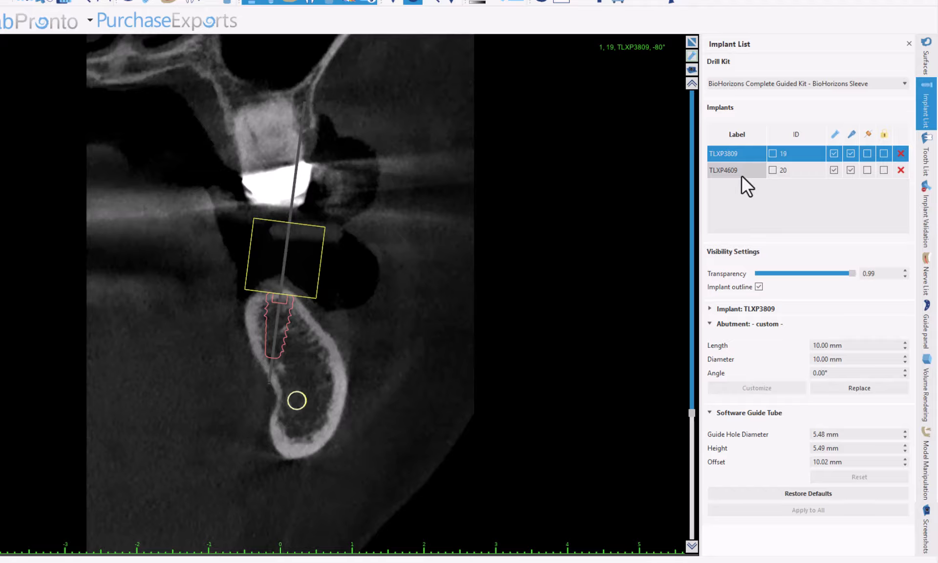
# Step: Tilt implant TLXP3809 to a nearly vertical axis in the enlarged slice, and return to the multi-view layout
pyautogui.moveTo(283, 328)
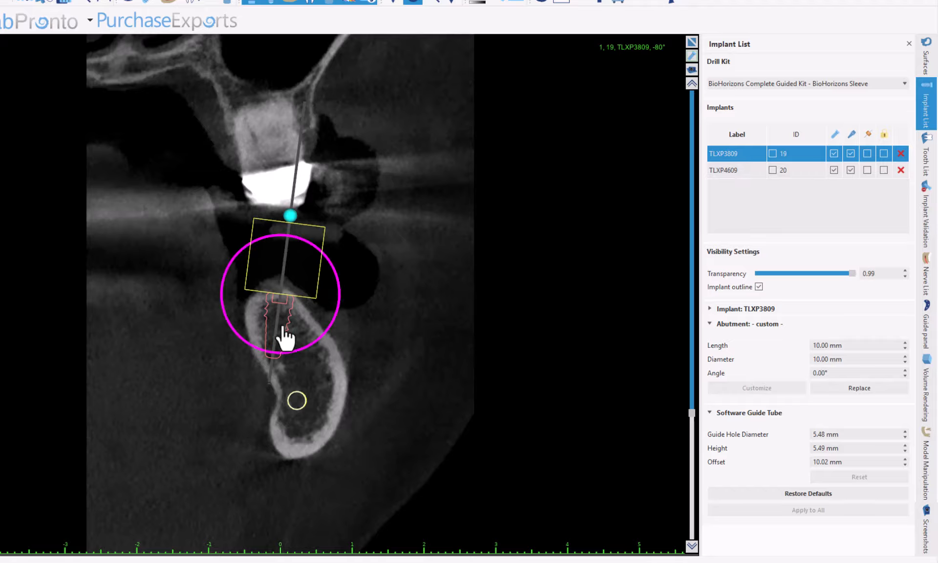
pyautogui.moveTo(239, 340); pyautogui.dragTo(247, 346)
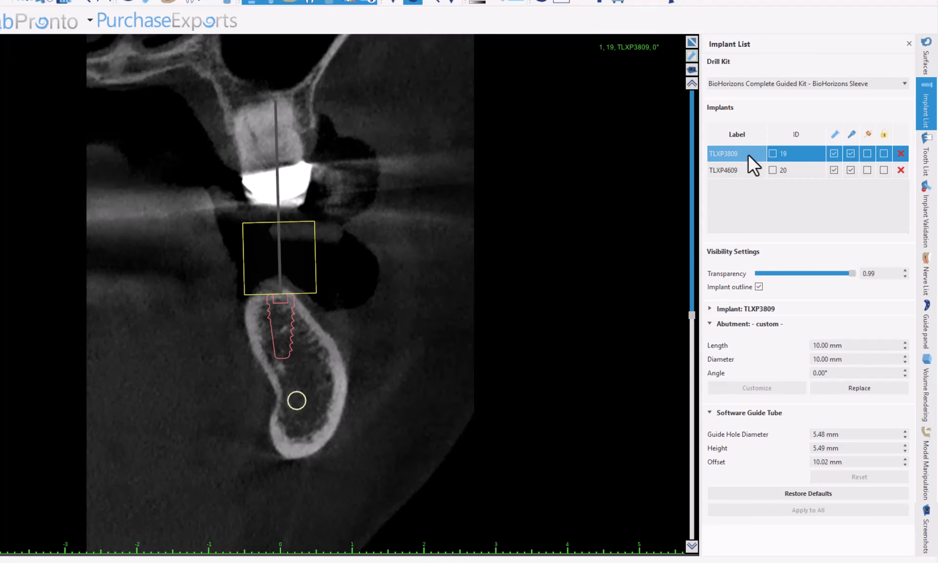
pyautogui.click(691, 42)
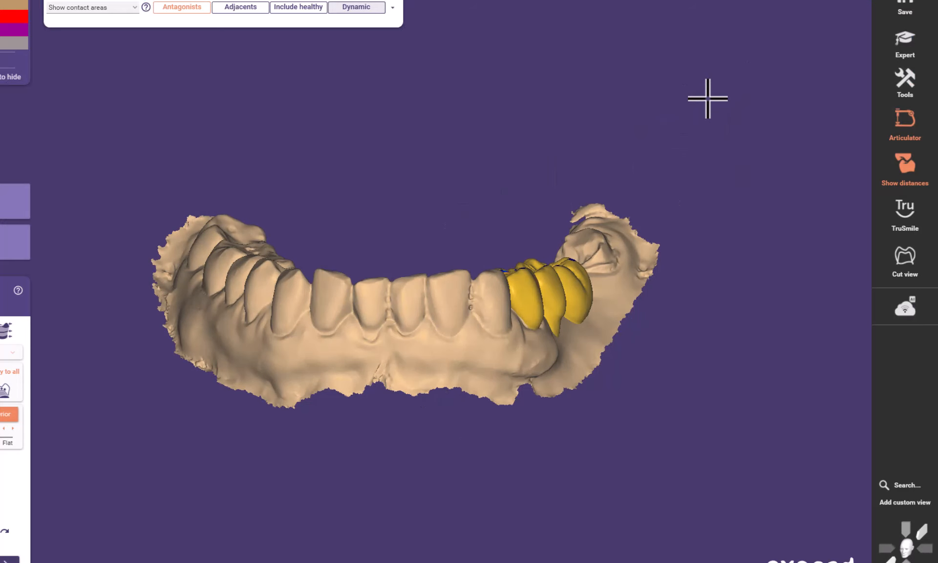
# Step: Switch to exocad, and export only the visible scene objects to a Plain STL mesh in the patient's folder
pyautogui.click(908, 3)
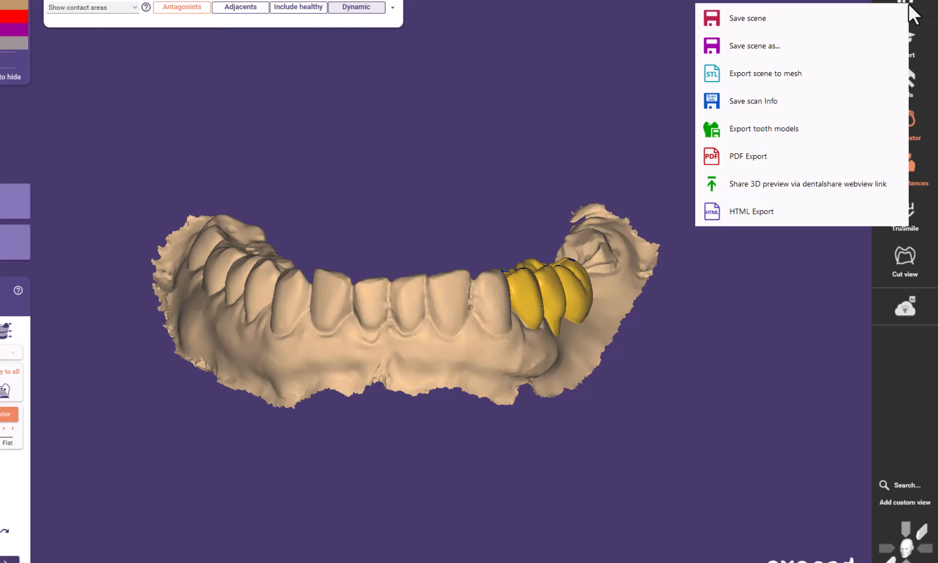
pyautogui.click(765, 78)
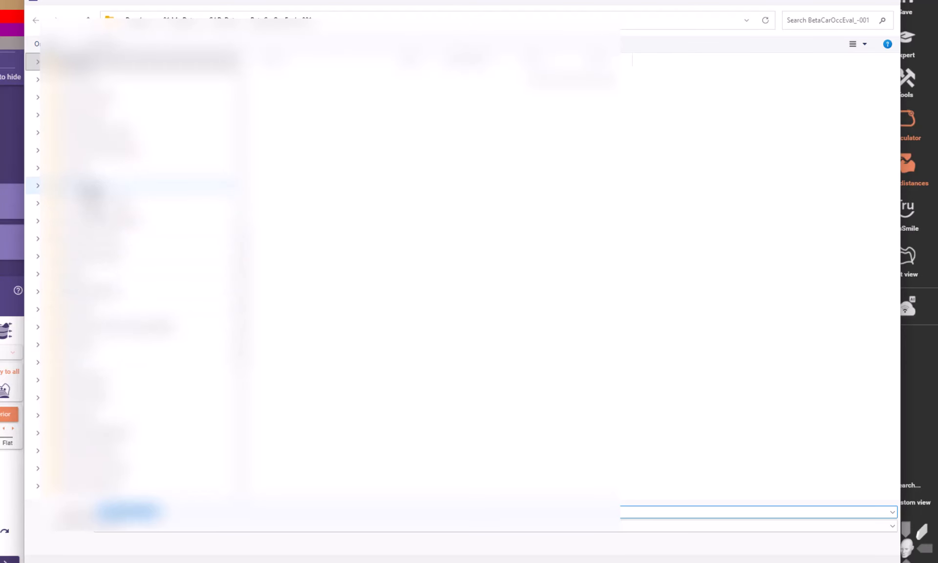
pyautogui.click(87, 187)
pyautogui.doubleClick(286, 267)
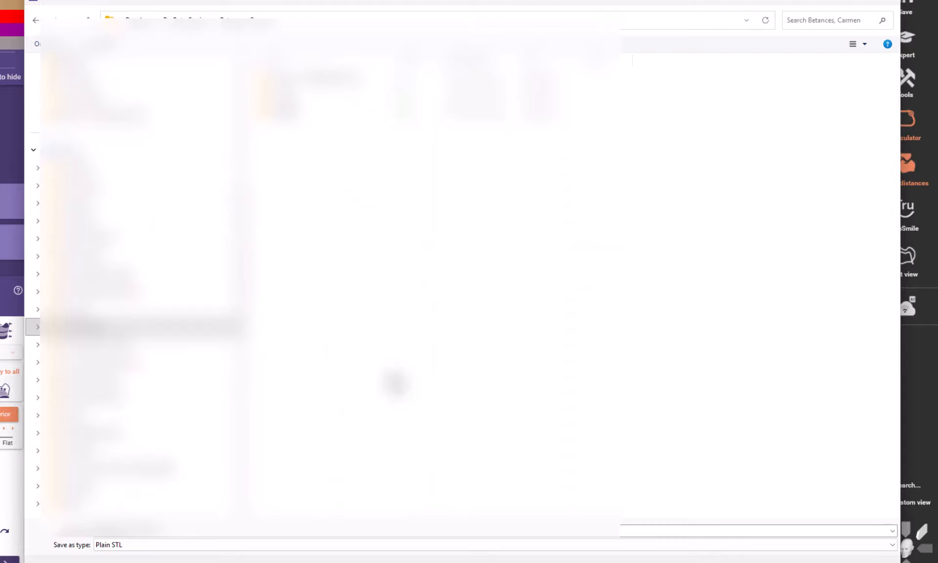
pyautogui.click(195, 534)
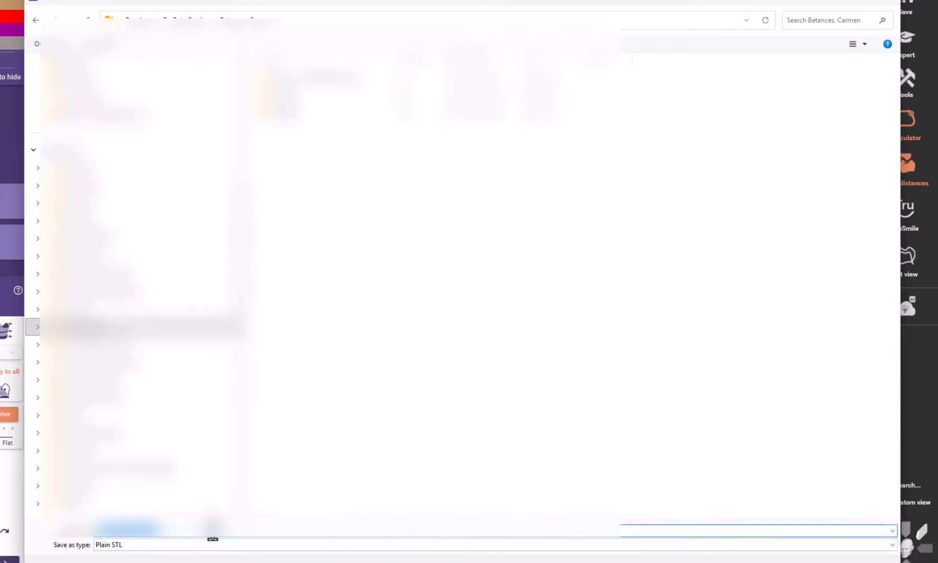
pyautogui.press('BackSpace')
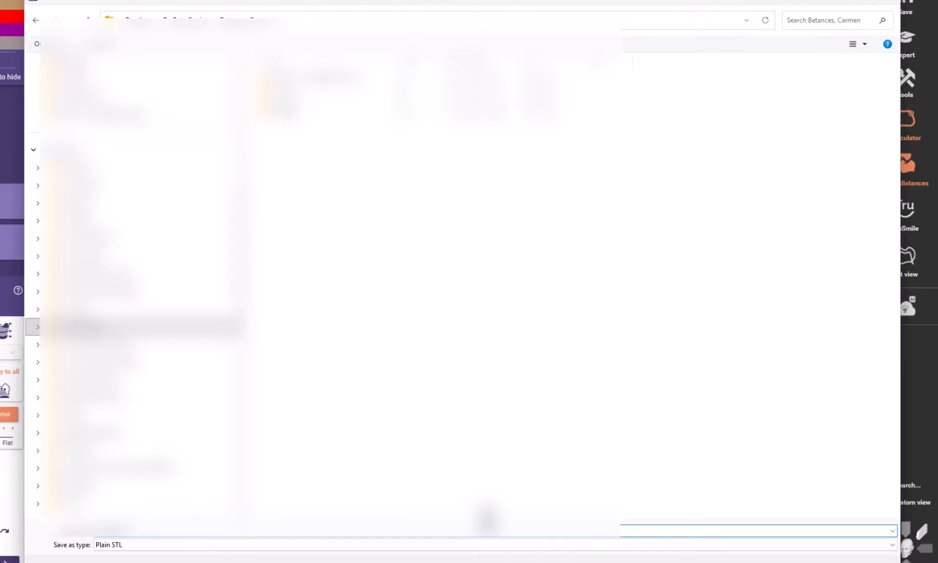
pyautogui.press('Return')
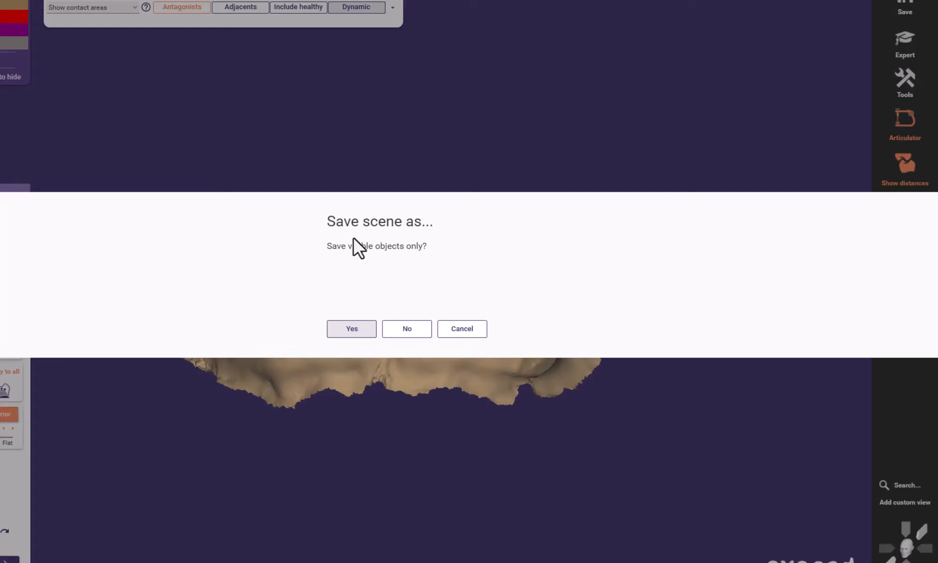
pyautogui.click(356, 329)
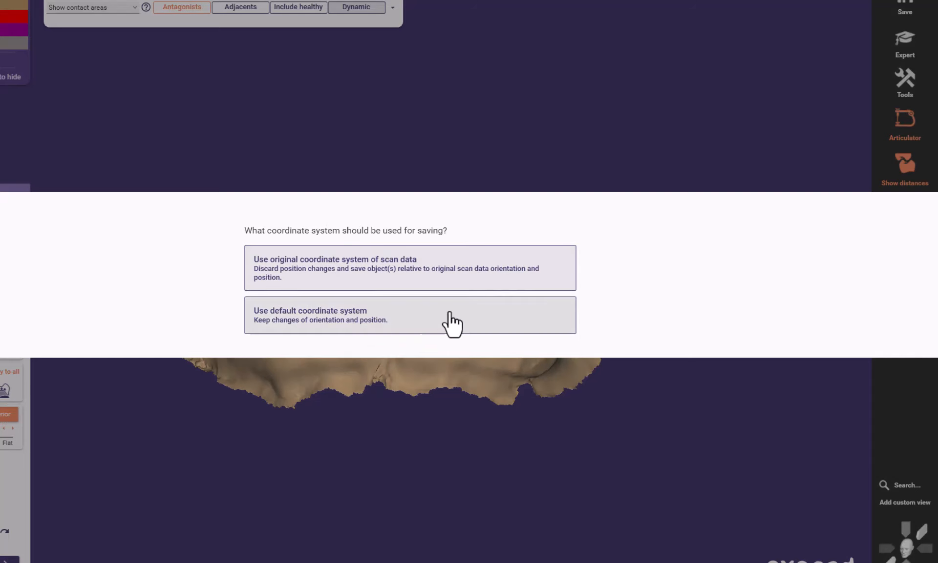
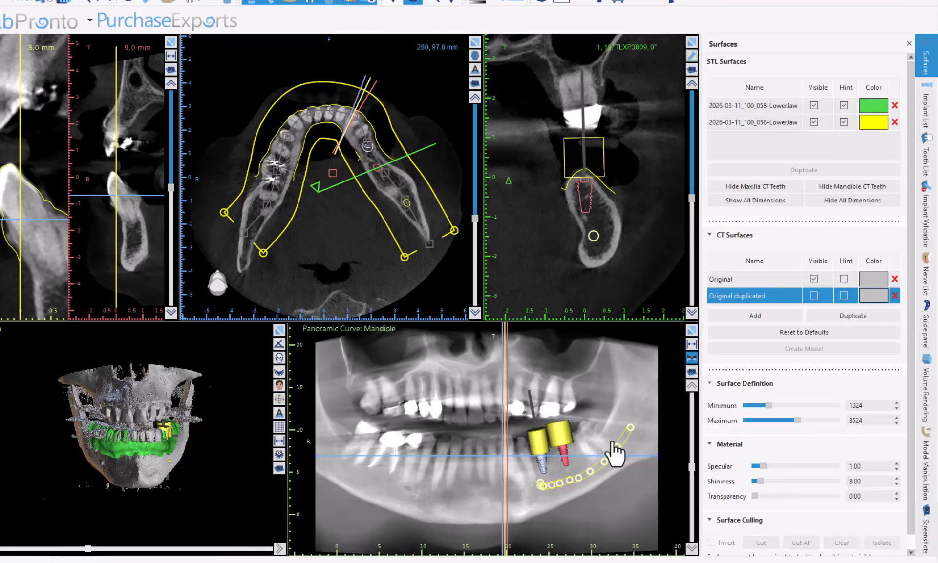
# Step: Switch back to the implant planning software, set the Original CT surface's threshold to 1013–3513, and isolate the mandible
pyautogui.click(737, 283)
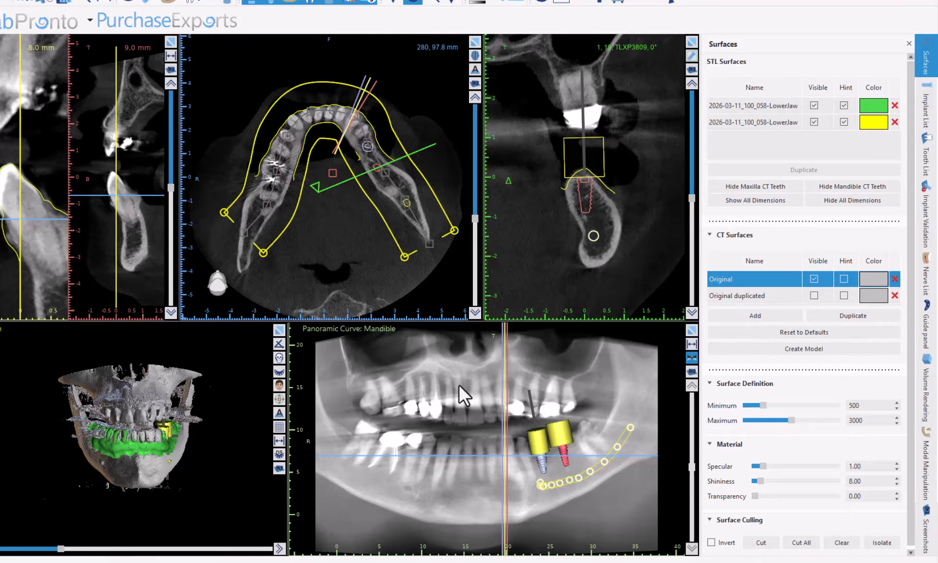
pyautogui.moveTo(61, 550); pyautogui.dragTo(86, 550)
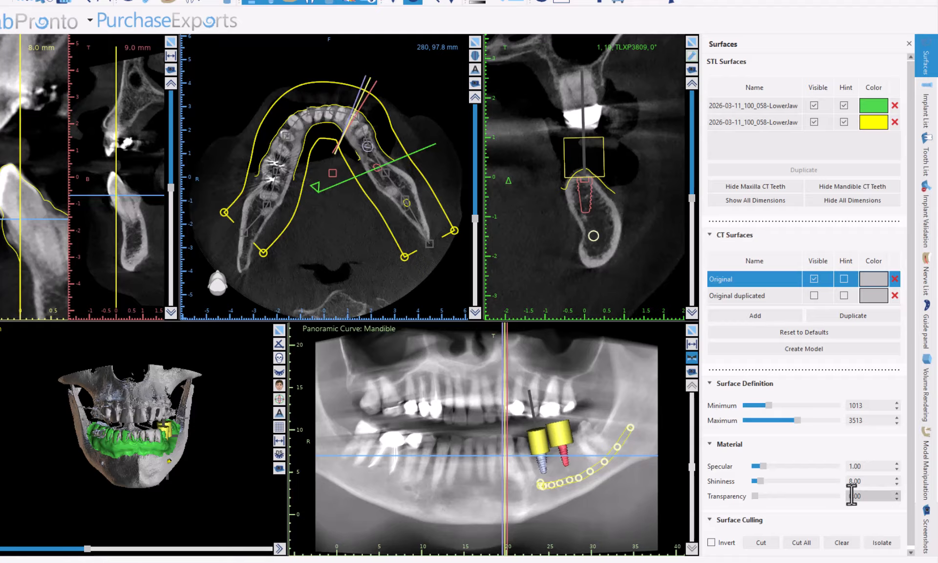
pyautogui.click(890, 544)
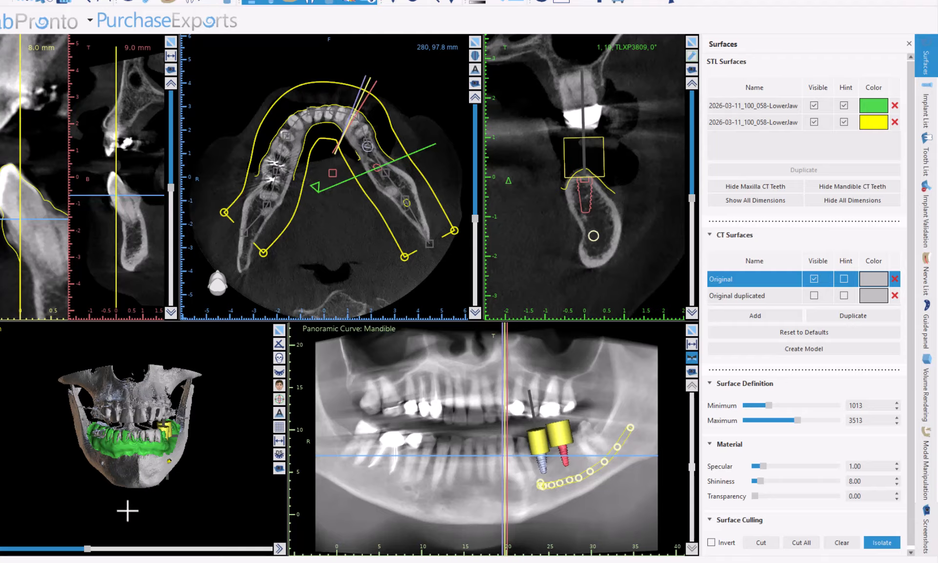
pyautogui.click(141, 486)
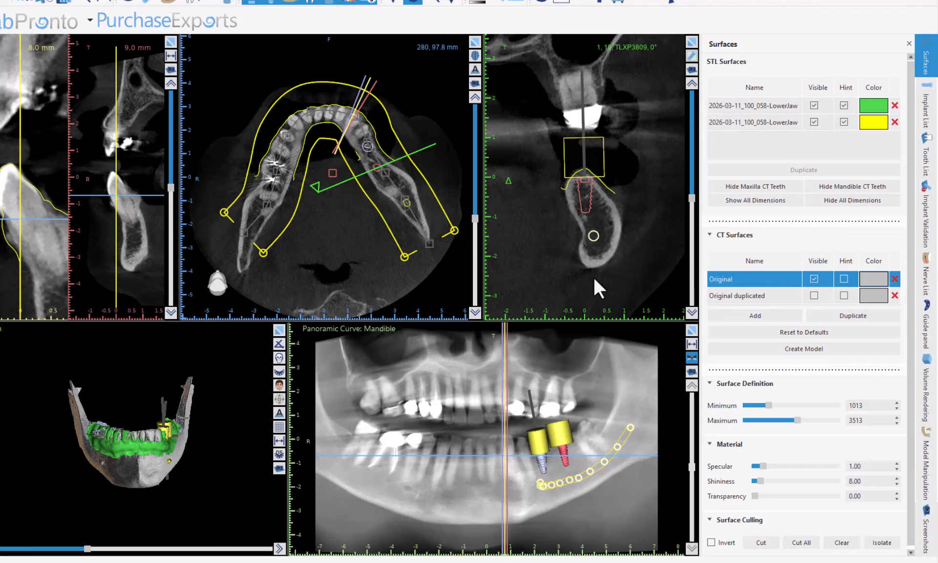
# Step: Start point alignment of the yellow LowerJaw model to the CT surface, and enlarge the alignment window to fill the screen
pyautogui.click(775, 122)
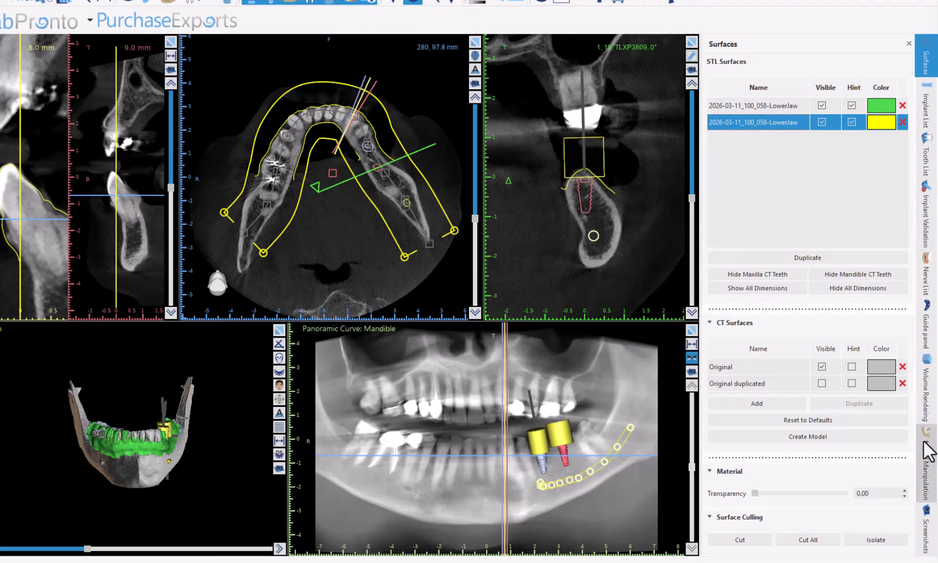
pyautogui.click(925, 469)
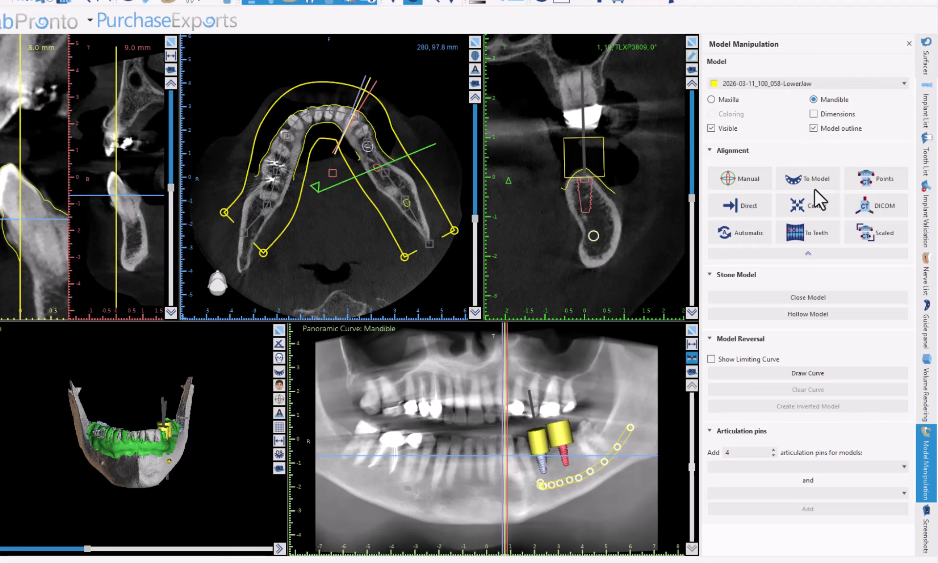
pyautogui.click(878, 183)
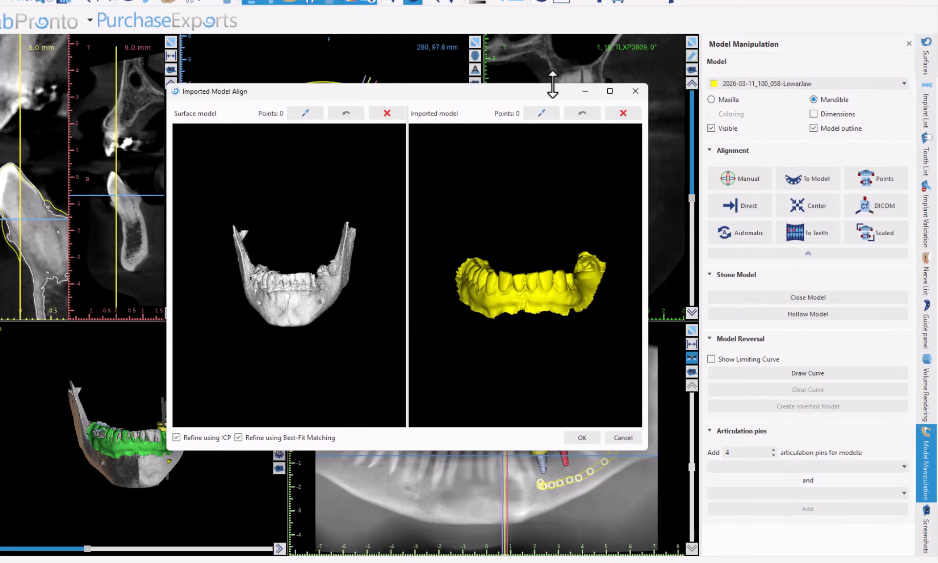
pyautogui.moveTo(554, 95); pyautogui.dragTo(841, 4)
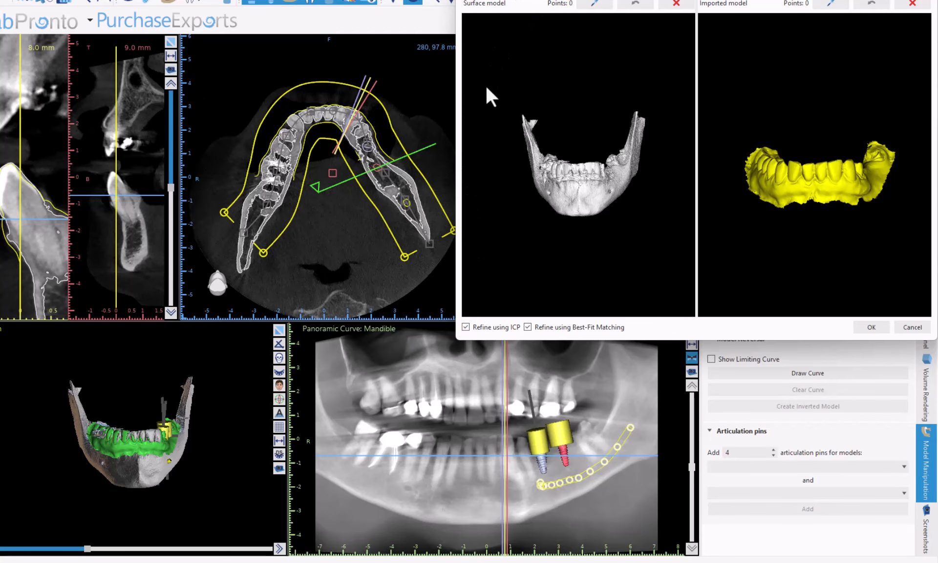
pyautogui.moveTo(442, 115); pyautogui.dragTo(1, 143)
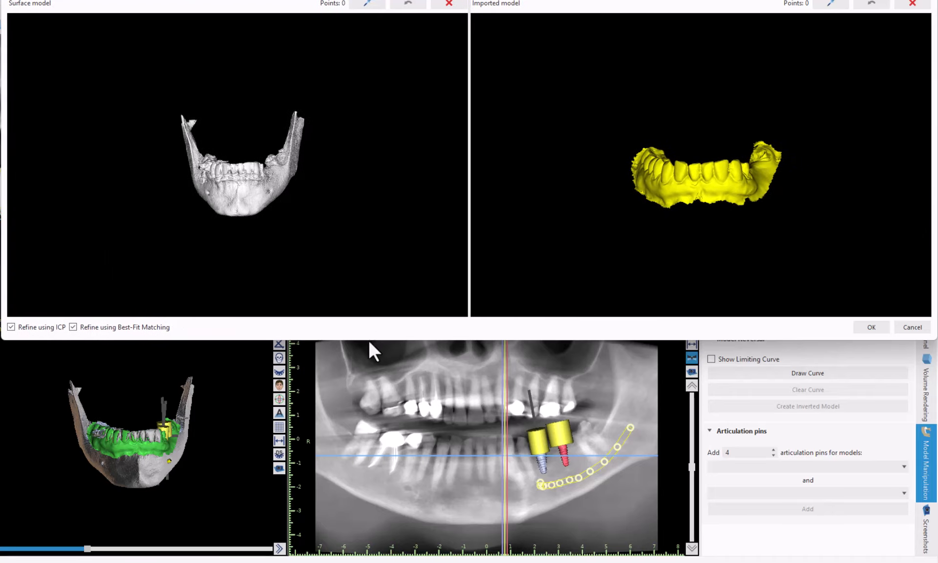
pyautogui.moveTo(368, 340); pyautogui.dragTo(362, 562)
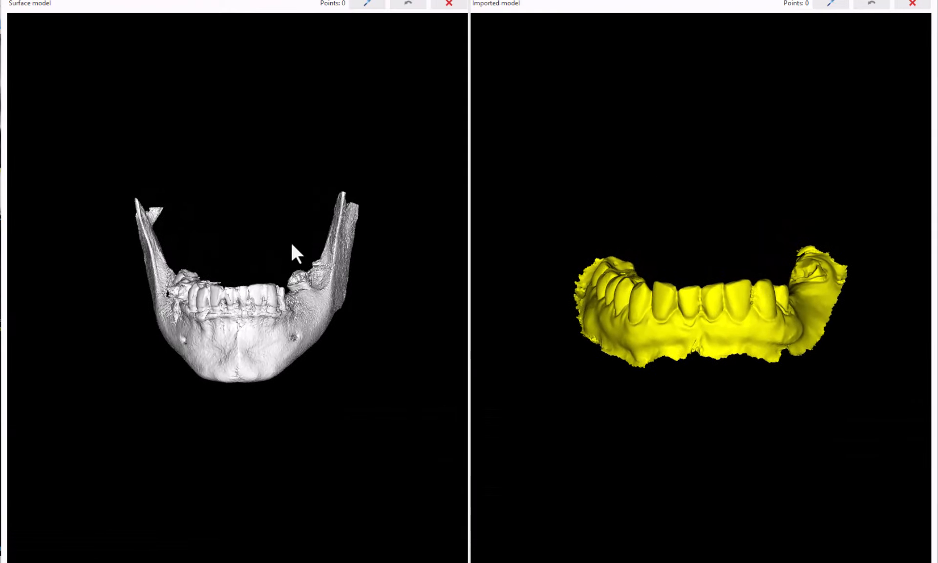
# Step: Place the first matching point pair on the lone rear molar of the CT surface and the yellow LowerJaw model, seen from the occlusal side
pyautogui.moveTo(290, 242); pyautogui.dragTo(246, 86, button='right')
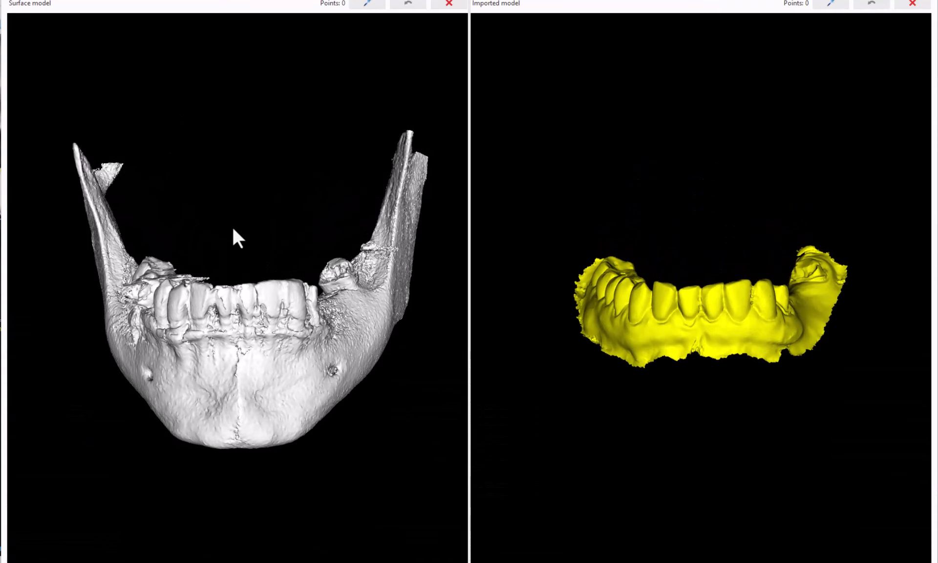
pyautogui.moveTo(232, 227); pyautogui.dragTo(236, 292)
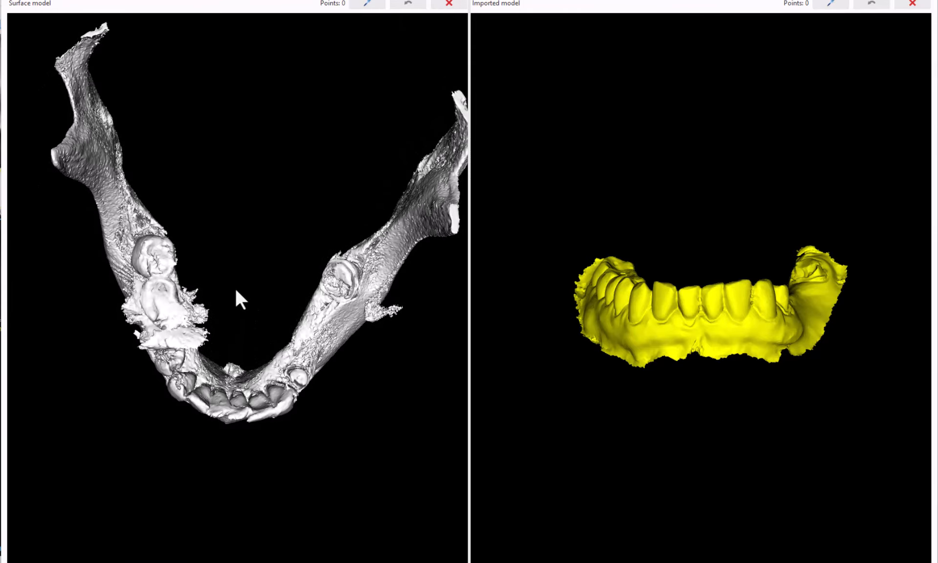
pyautogui.moveTo(761, 267); pyautogui.dragTo(650, 284)
pyautogui.scroll(3, 785, 268)
pyautogui.scroll(2, 784, 269)
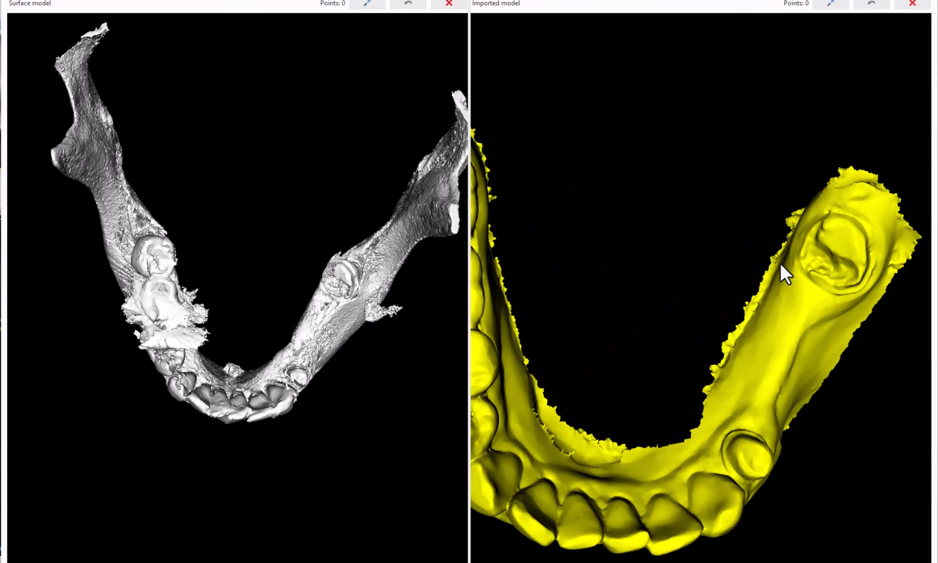
pyautogui.scroll(5, 361, 281)
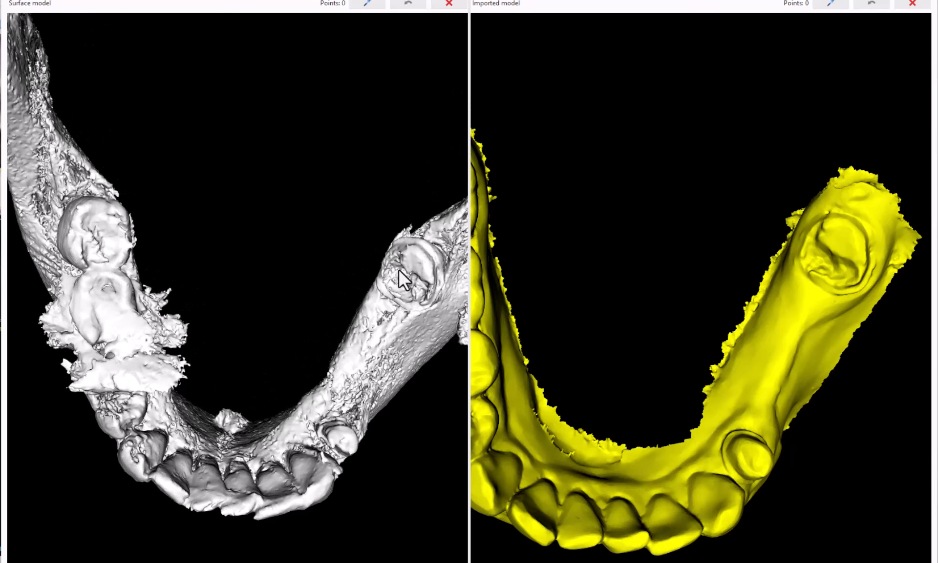
pyautogui.moveTo(397, 268); pyautogui.dragTo(293, 257, button='middle')
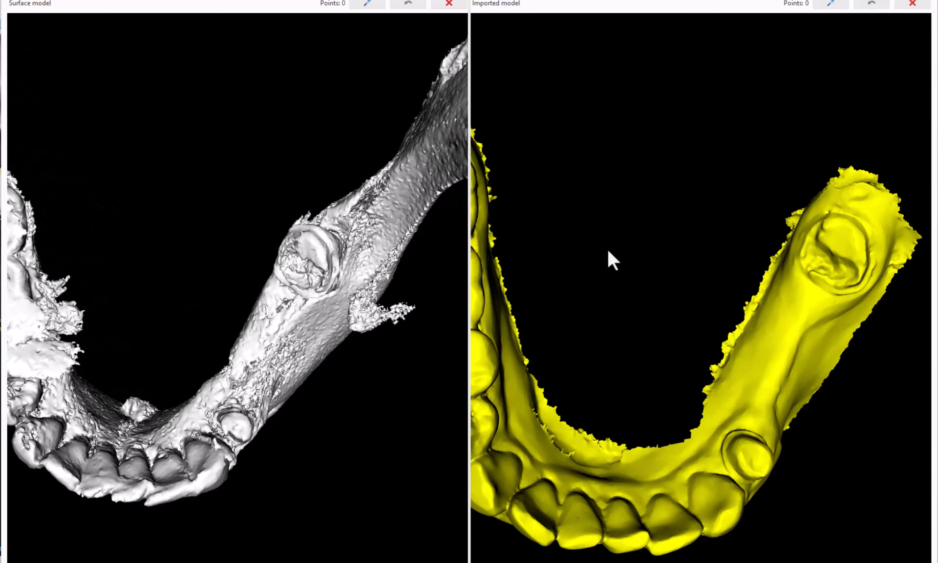
pyautogui.click(321, 250)
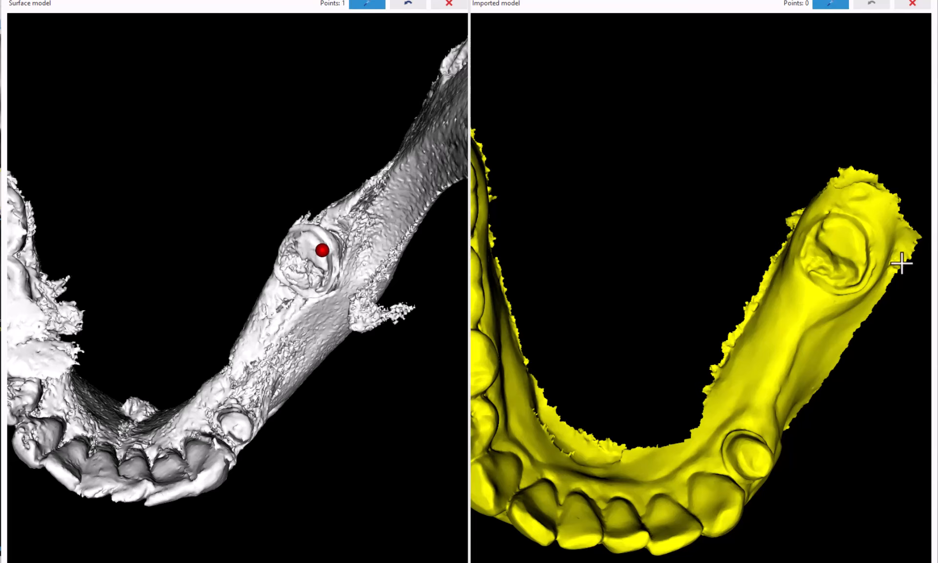
pyautogui.click(860, 240)
# Step: Add the second point pair on the tip of the canine beside the small prepared tooth, on both surfaces
pyautogui.moveTo(698, 247); pyautogui.dragTo(561, 327, button='middle')
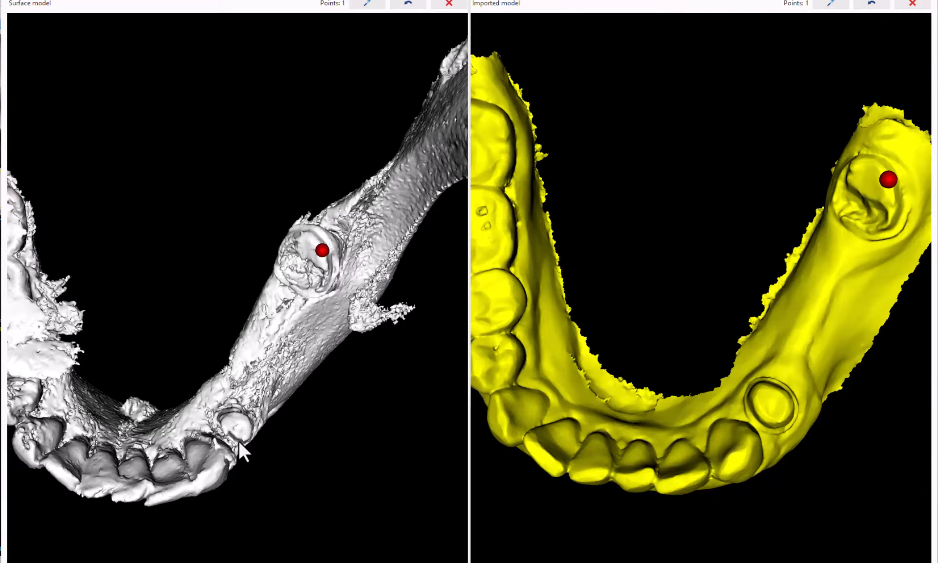
pyautogui.moveTo(239, 444); pyautogui.dragTo(196, 435, button='middle')
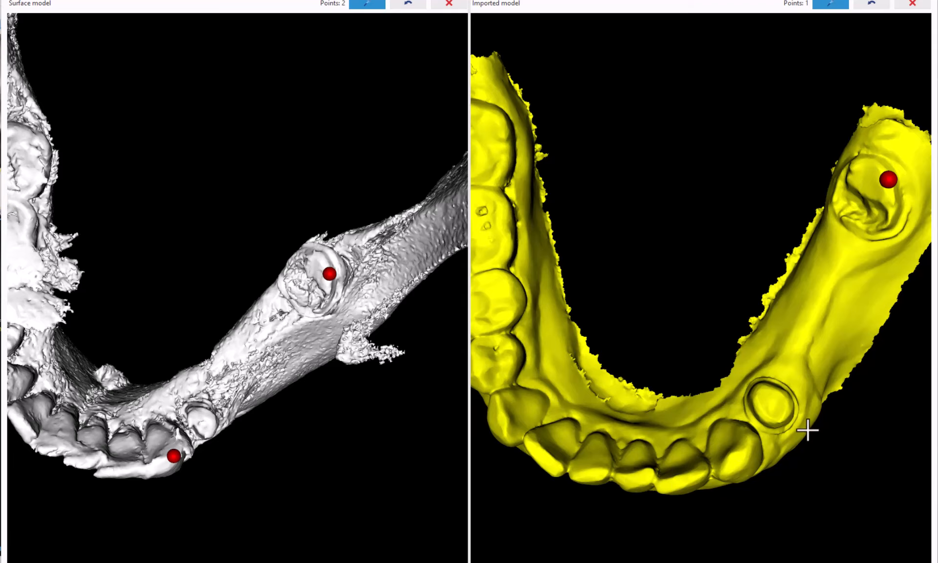
pyautogui.click(749, 443)
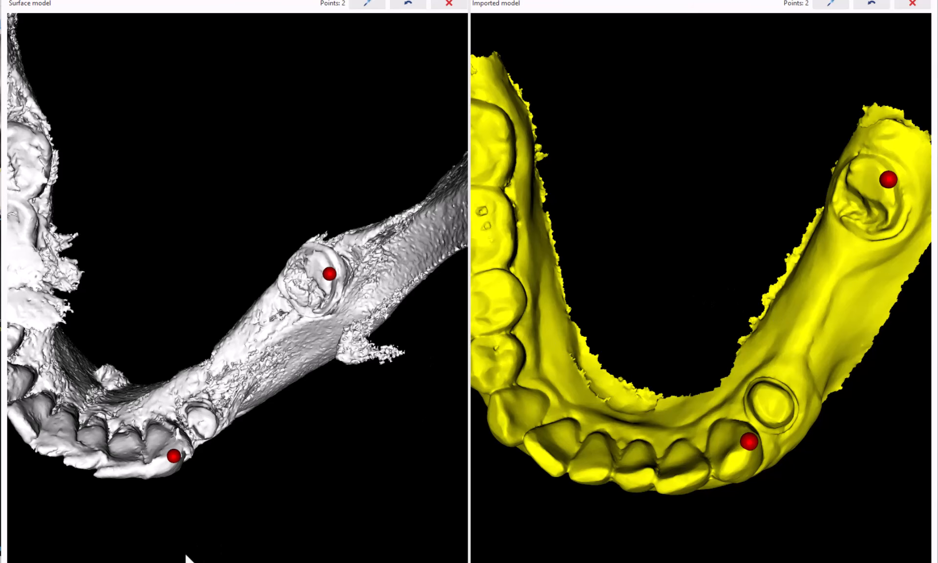
# Step: Add the third point pair on the tip of the canine on the fully toothed side, on both surfaces
pyautogui.moveTo(186, 556); pyautogui.dragTo(184, 332)
pyautogui.moveTo(122, 315)
pyautogui.mouseDown()
pyautogui.moveTo(249, 188)
pyautogui.moveTo(332, 157)
pyautogui.moveTo(265, 207)
pyautogui.moveTo(180, 239)
pyautogui.moveTo(106, 319)
pyautogui.mouseUp()
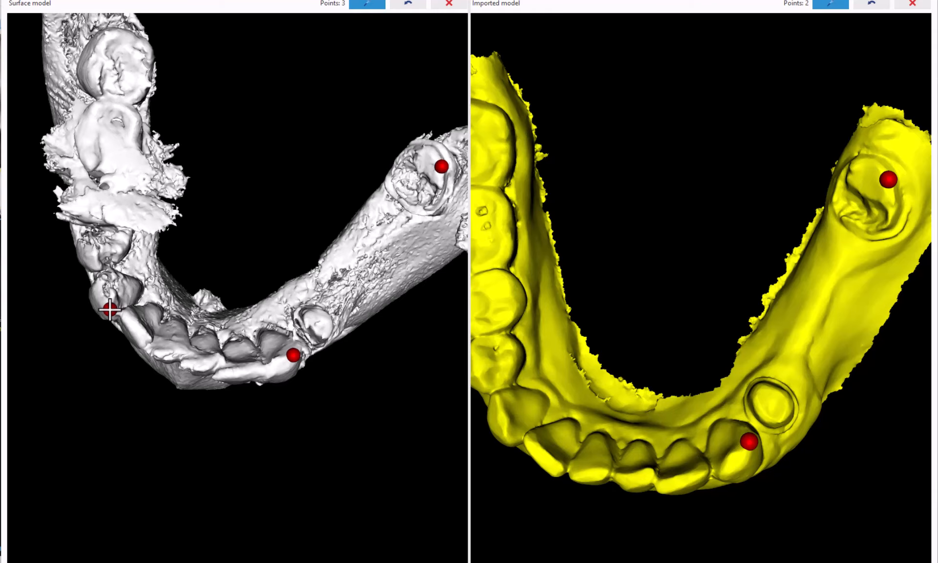
pyautogui.moveTo(511, 381); pyautogui.dragTo(578, 370)
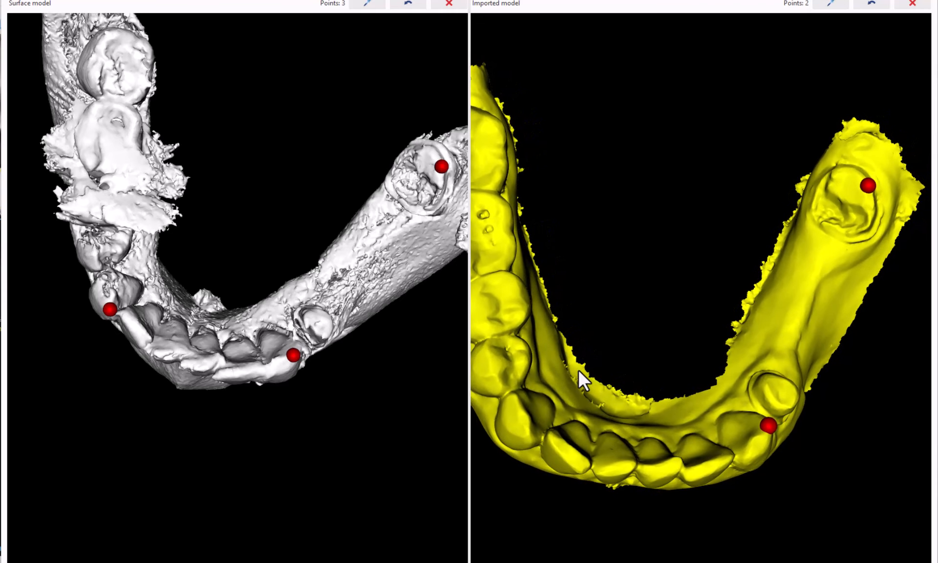
pyautogui.click(529, 436)
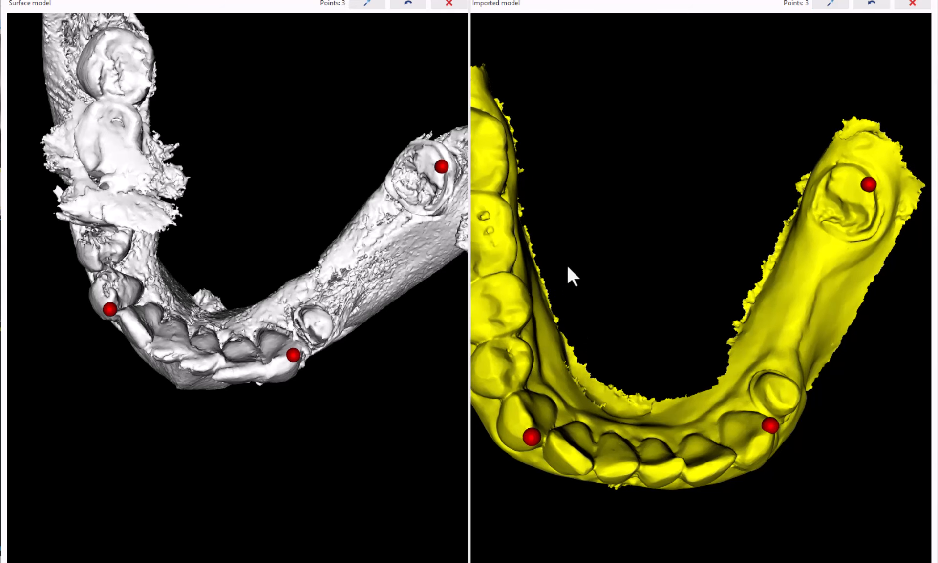
# Step: Add the fourth point pair on the distal part of the rearmost molar on the fully toothed side, and carry out the point alignment
pyautogui.moveTo(567, 264); pyautogui.dragTo(355, 368)
pyautogui.moveTo(179, 150); pyautogui.dragTo(196, 185)
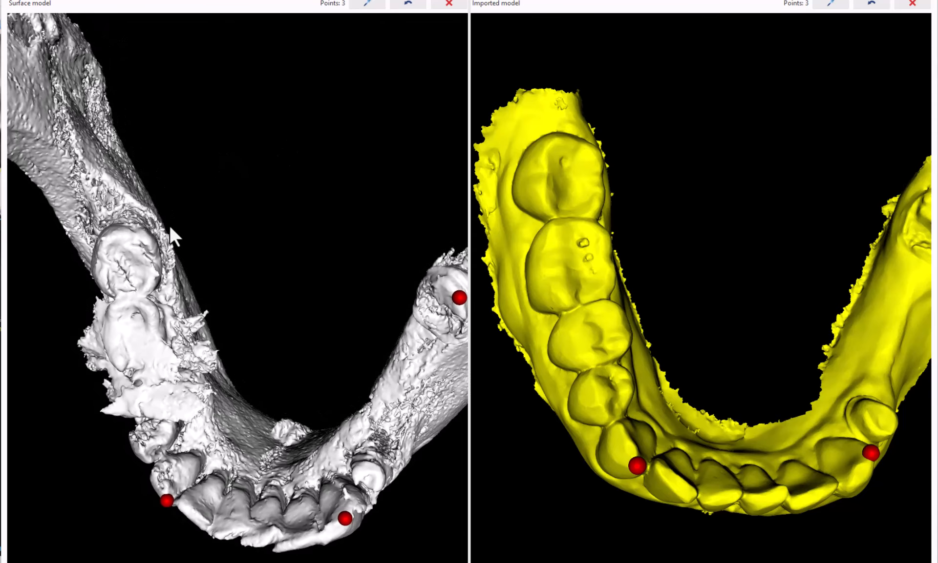
pyautogui.click(129, 233)
pyautogui.moveTo(646, 92); pyautogui.dragTo(526, 236)
pyautogui.press('space')
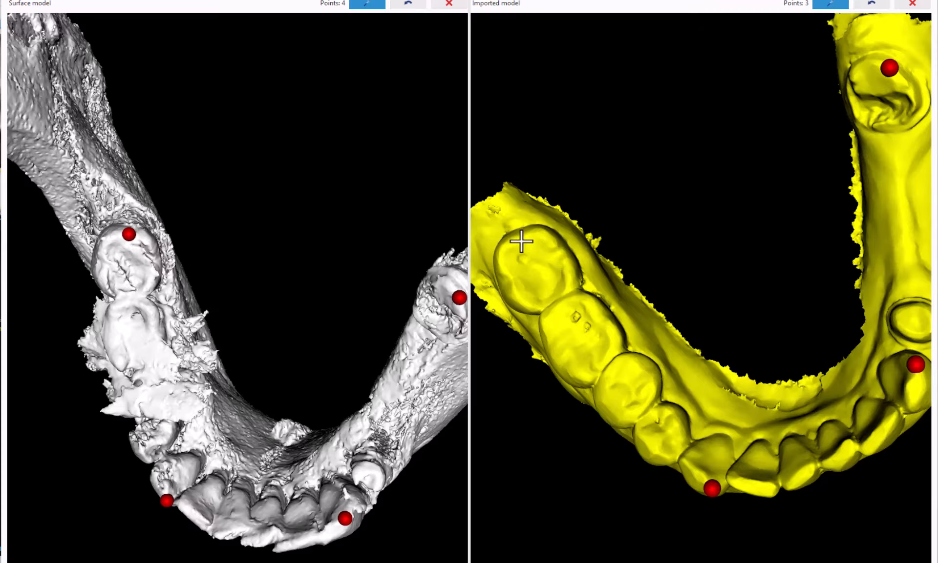
pyautogui.press('space')
pyautogui.scroll(-3, 610, 230)
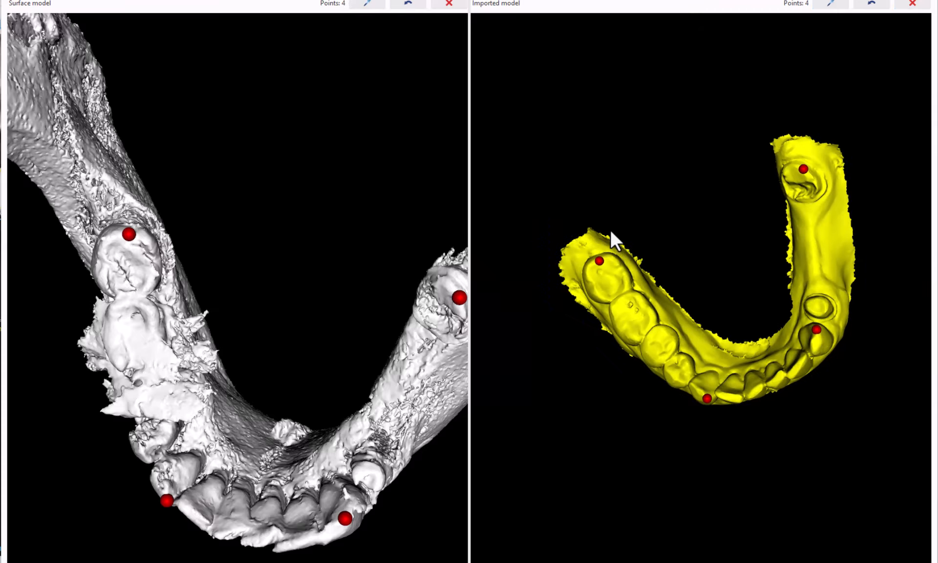
pyautogui.moveTo(611, 229); pyautogui.dragTo(654, 203, button='right')
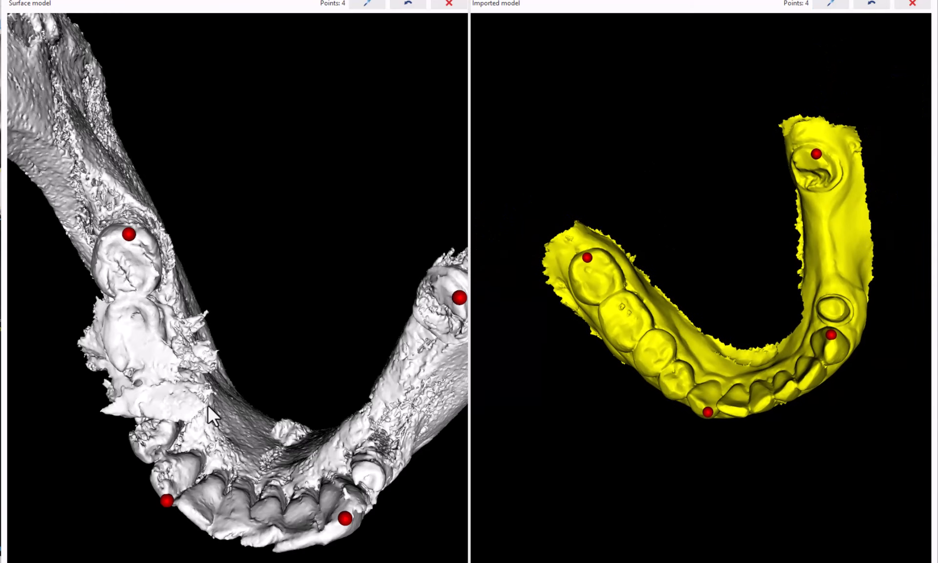
pyautogui.moveTo(297, 361); pyautogui.dragTo(553, 529, button='right')
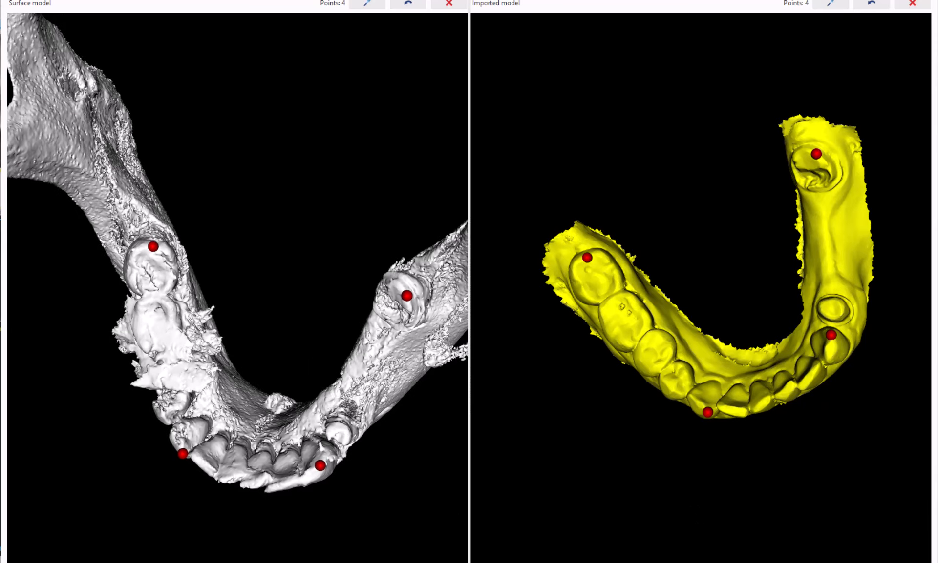
pyautogui.click(844, 562)
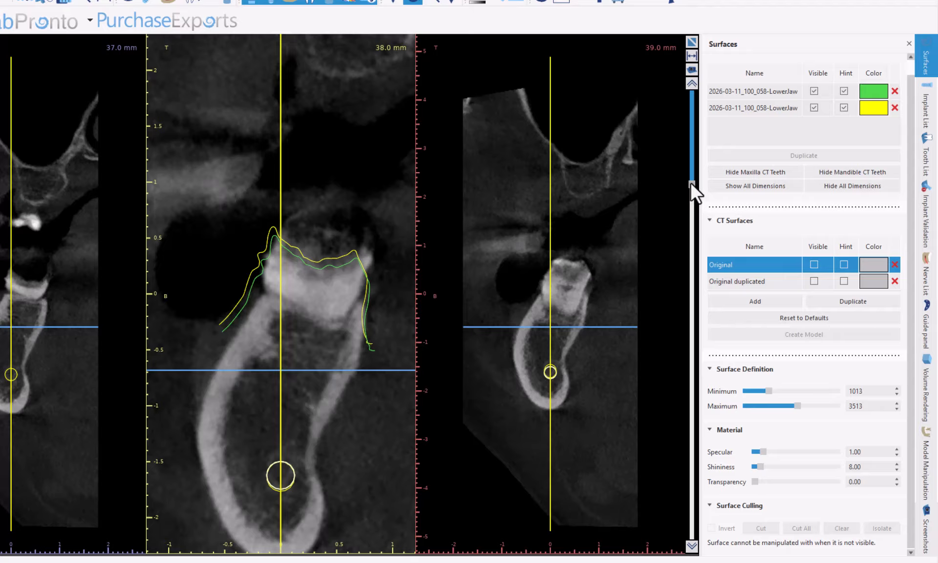
# Step: Examine how closely the green and yellow LowerJaw outlines follow the teeth in cross-sections along the arch
pyautogui.moveTo(690, 183); pyautogui.dragTo(769, 362)
pyautogui.moveTo(770, 364); pyautogui.dragTo(774, 382)
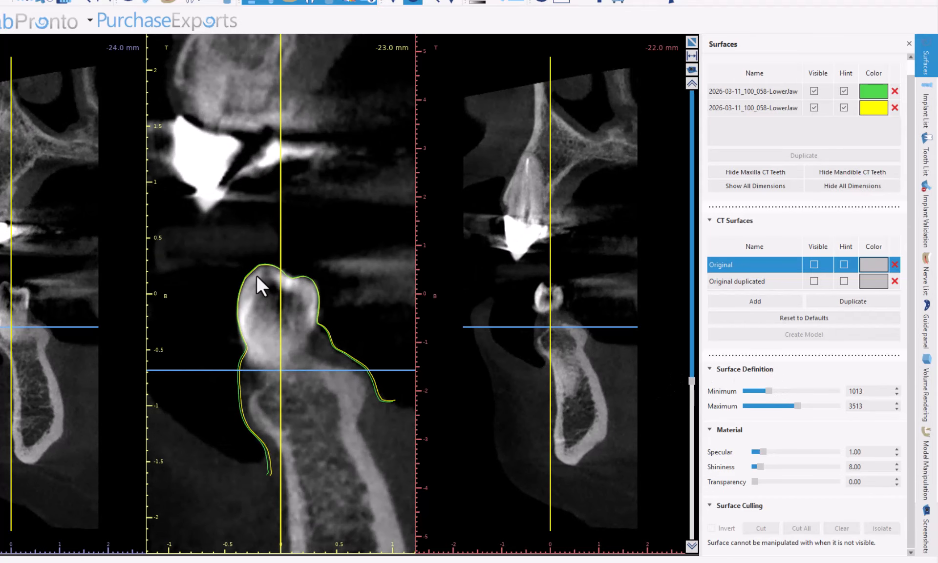
pyautogui.moveTo(256, 277); pyautogui.dragTo(262, 70, button='right')
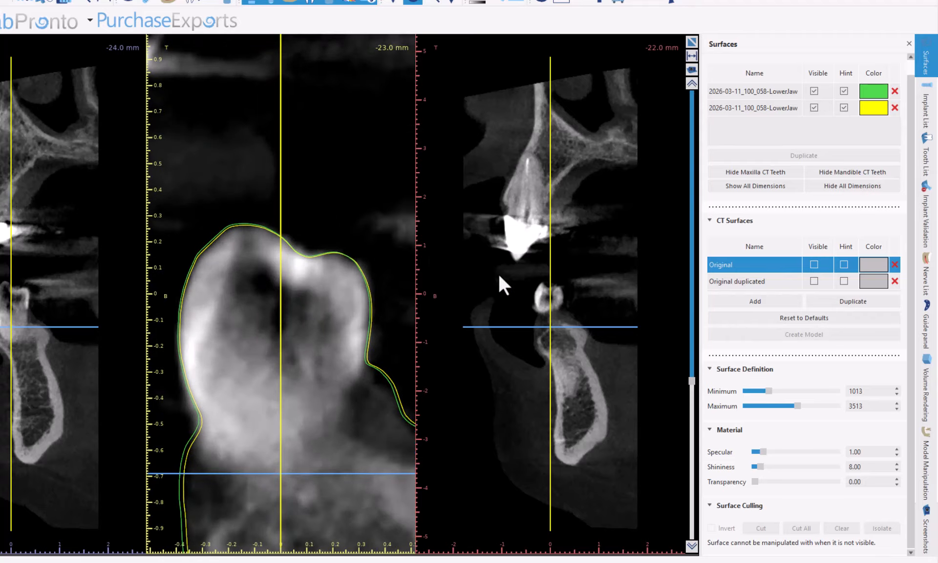
pyautogui.moveTo(691, 381); pyautogui.dragTo(696, 441)
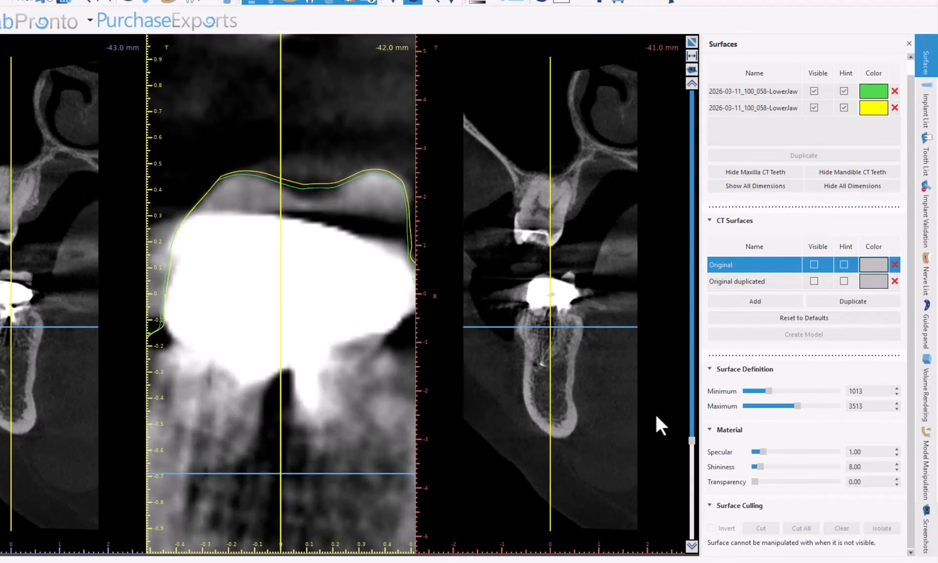
pyautogui.scroll(-3, 375, 321)
pyautogui.scroll(-3, 371, 359)
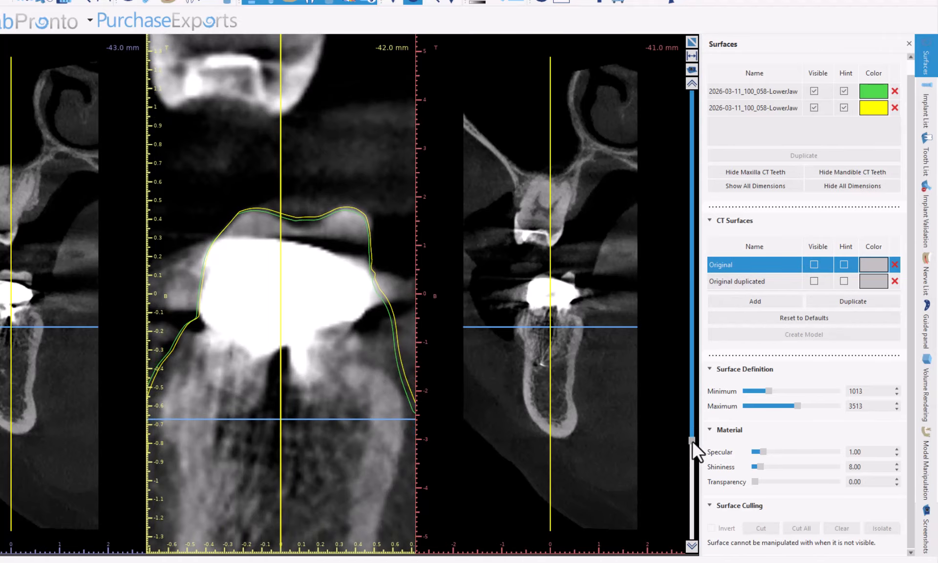
pyautogui.moveTo(694, 446); pyautogui.dragTo(690, 261)
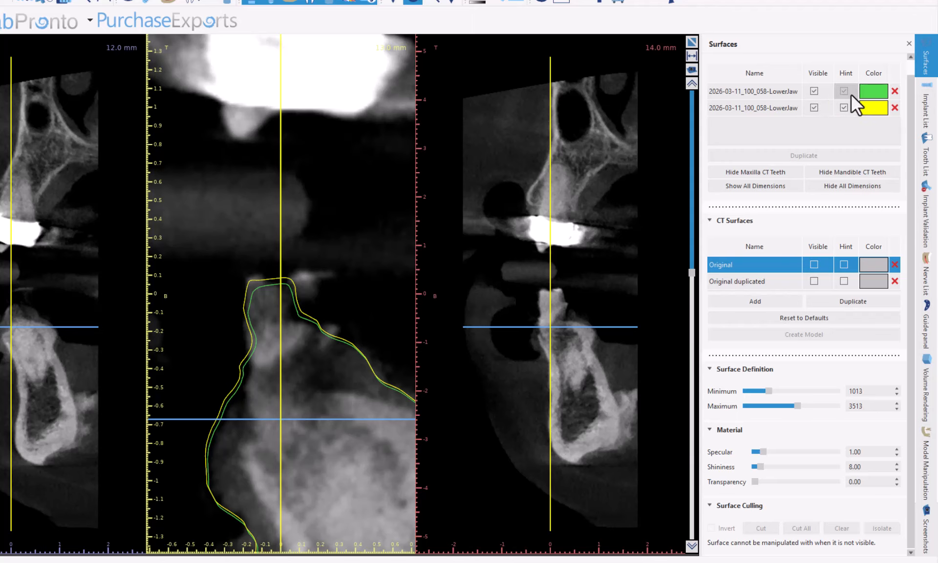
# Step: Turn off the visibility and hint outline of the green LowerJaw surface, and return to the multi-view layout
pyautogui.click(813, 91)
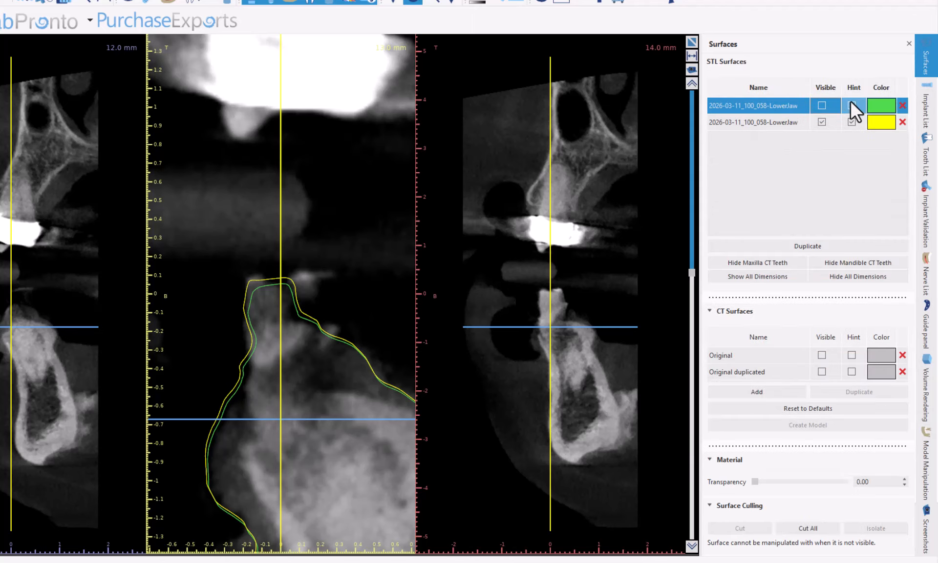
pyautogui.click(851, 105)
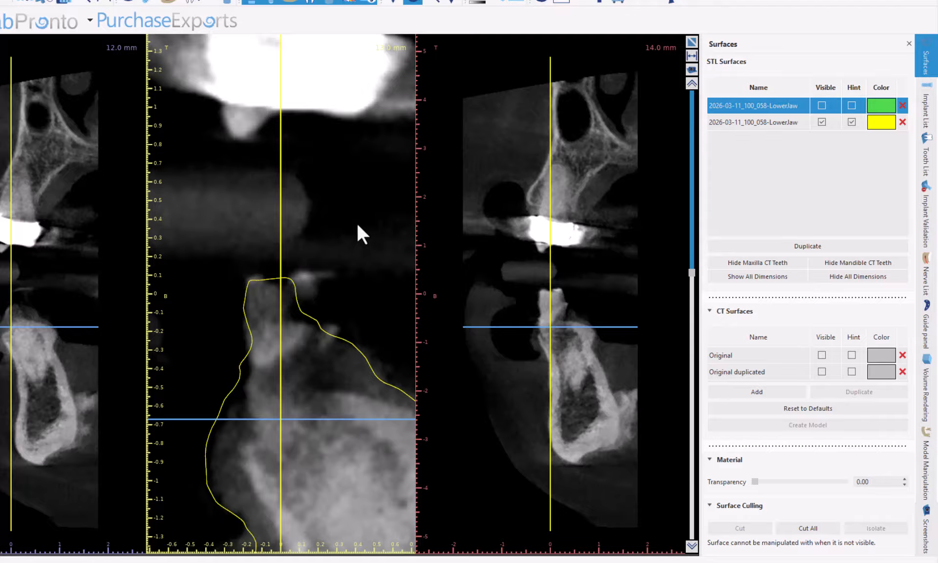
pyautogui.scroll(-6, 328, 241)
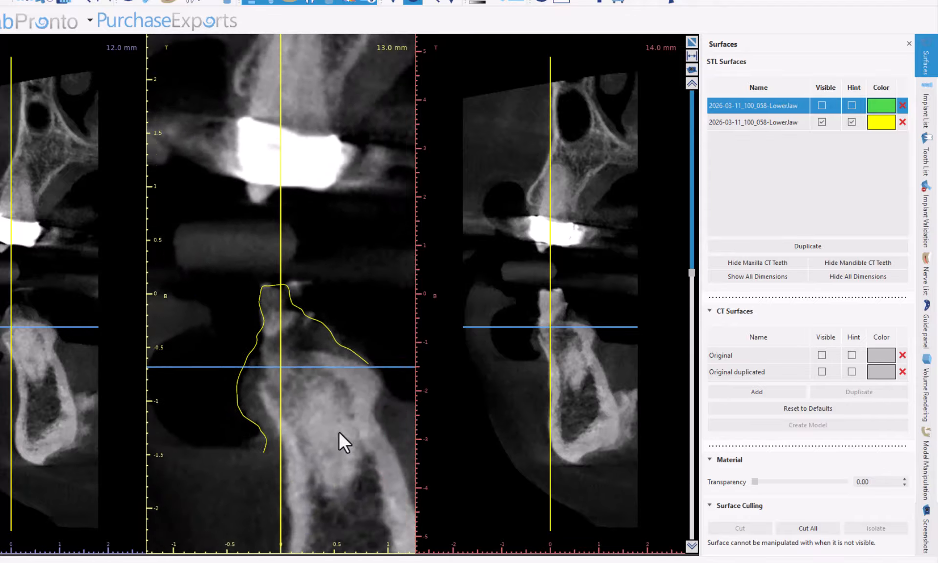
pyautogui.click(693, 41)
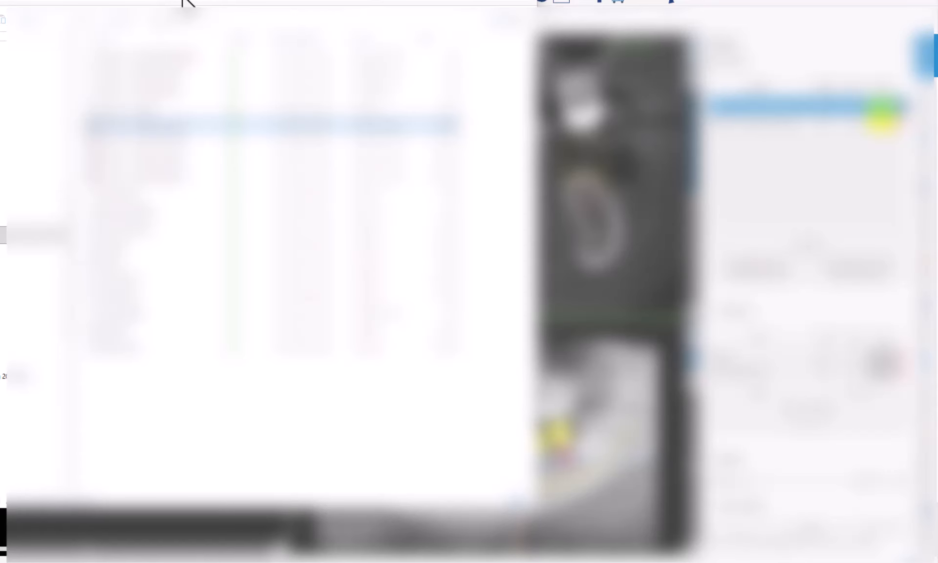
# Step: Import the CB Waxup model from the patient's folder into the plan, and view it from the occlusal side
pyautogui.click(182, 1)
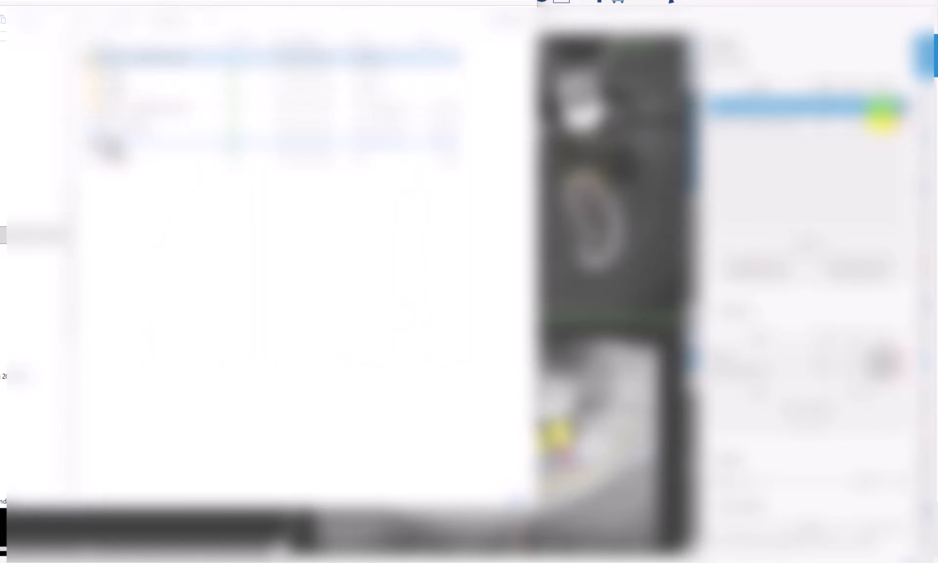
pyautogui.moveTo(105, 145); pyautogui.dragTo(604, 311)
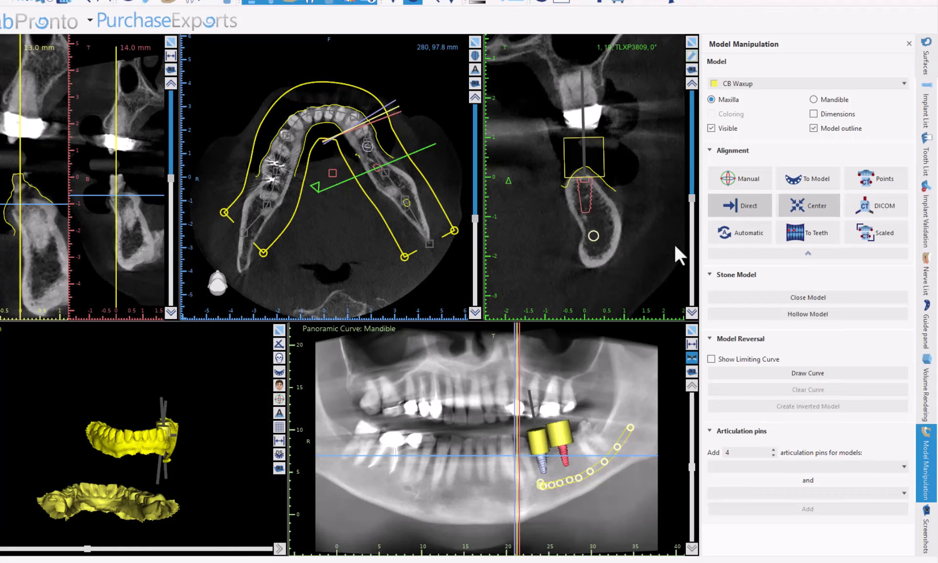
pyautogui.moveTo(134, 372); pyautogui.dragTo(92, 532)
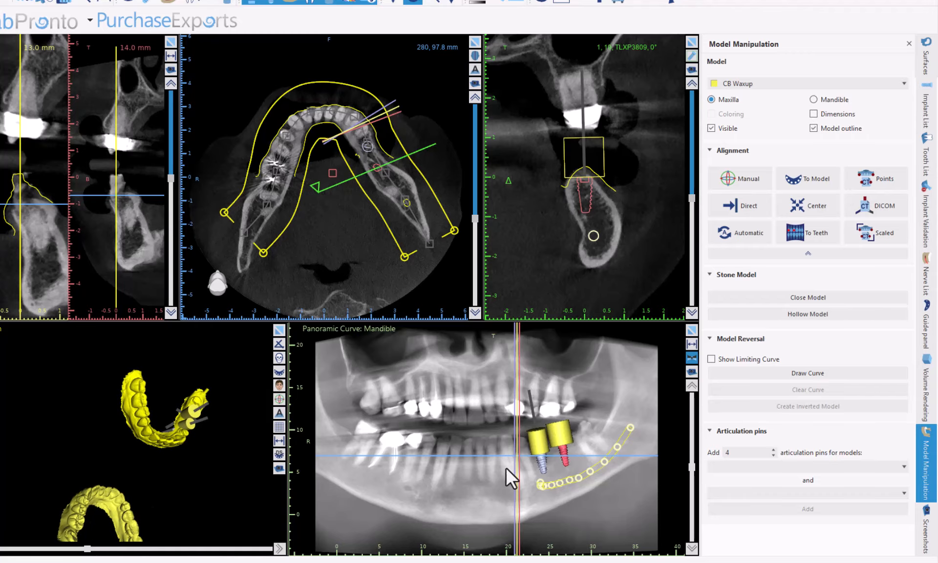
# Step: Start a point-based alignment of the CB Waxup model to the yellow 2026-03-11_100_058-LowerJaw model
pyautogui.click(926, 400)
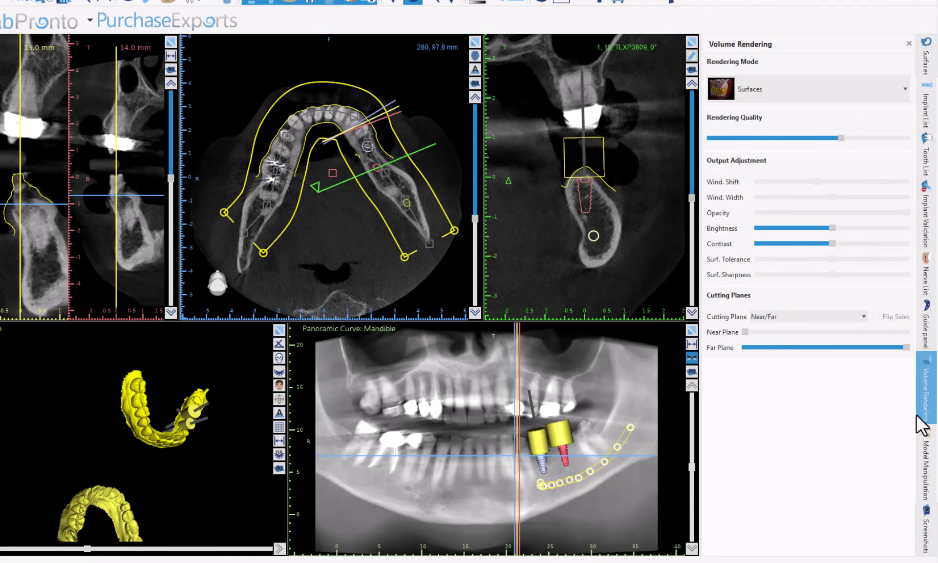
pyautogui.click(929, 479)
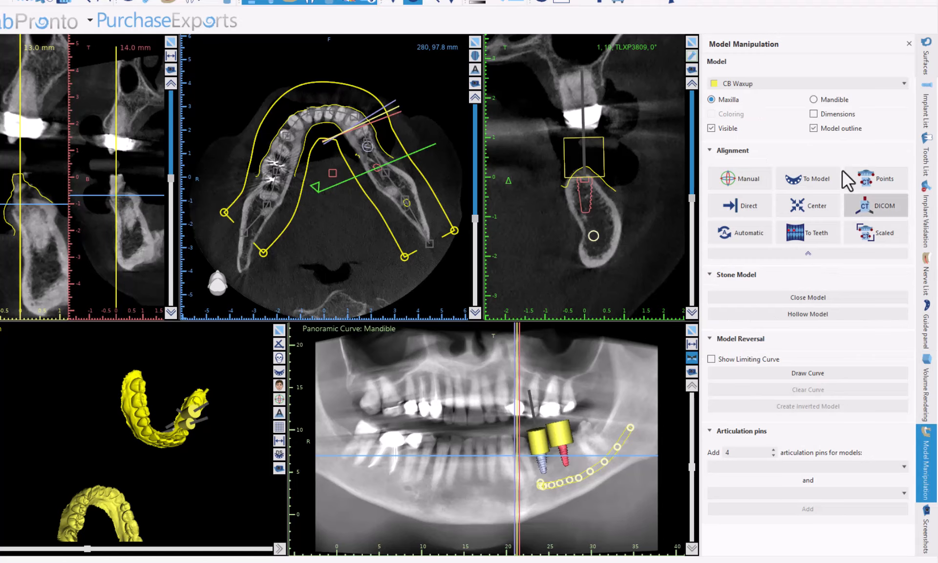
pyautogui.click(785, 83)
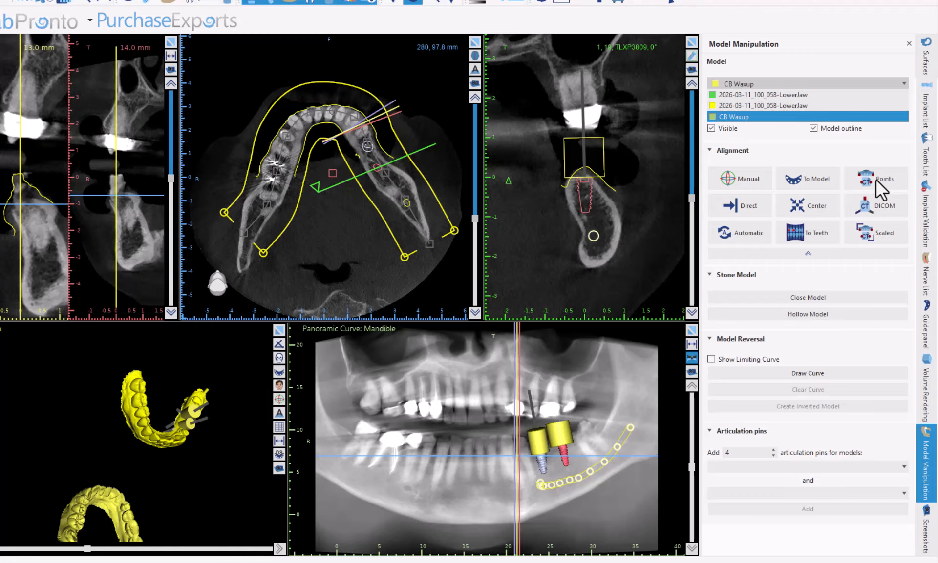
pyautogui.click(808, 181)
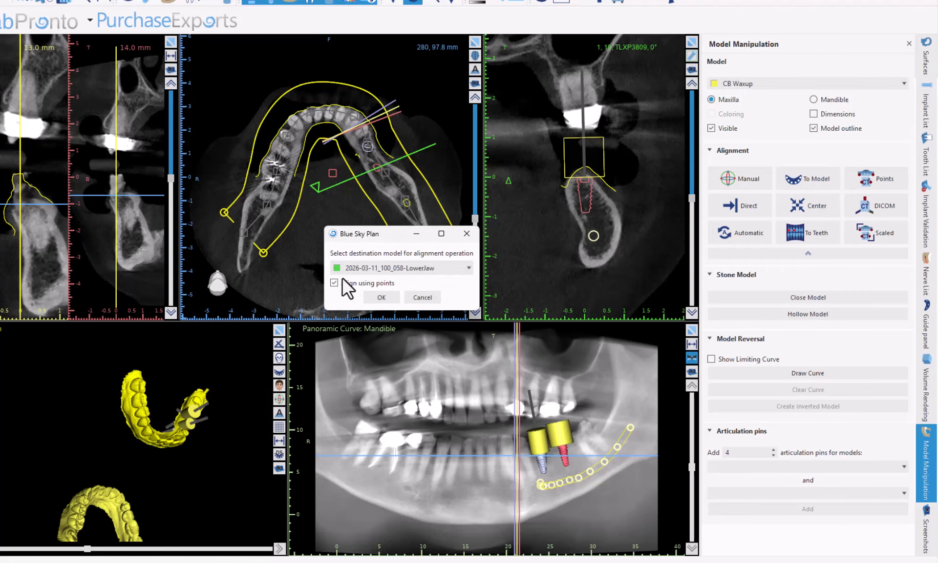
pyautogui.click(419, 271)
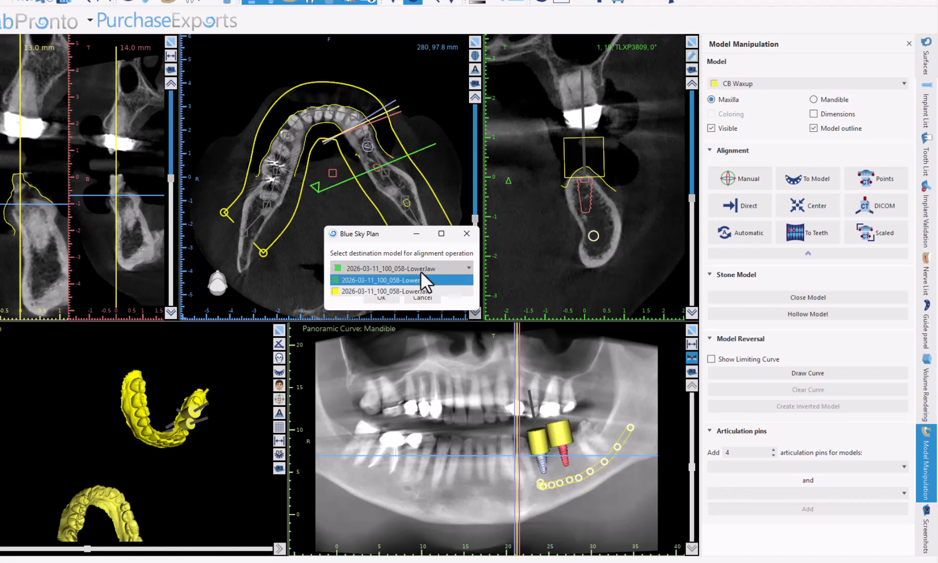
pyautogui.click(376, 291)
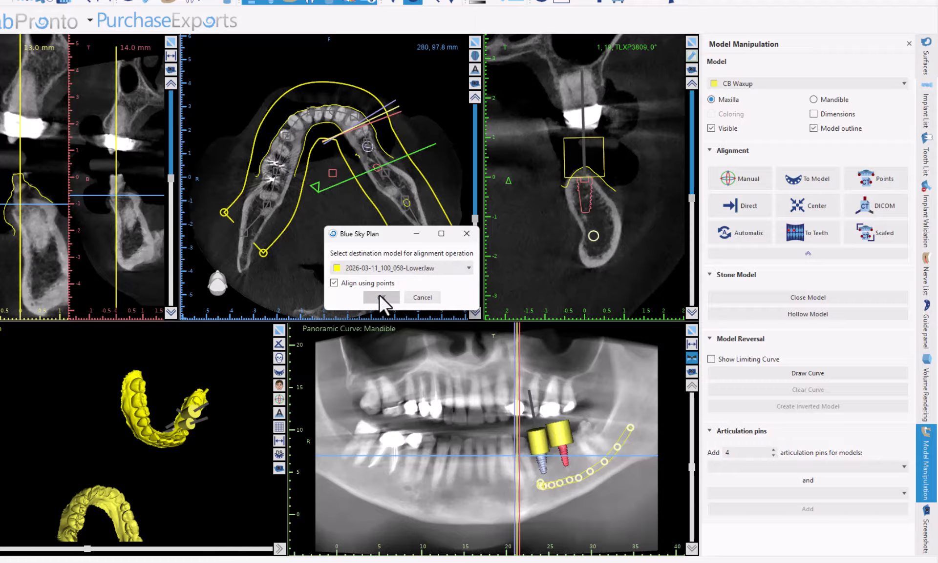
pyautogui.click(378, 294)
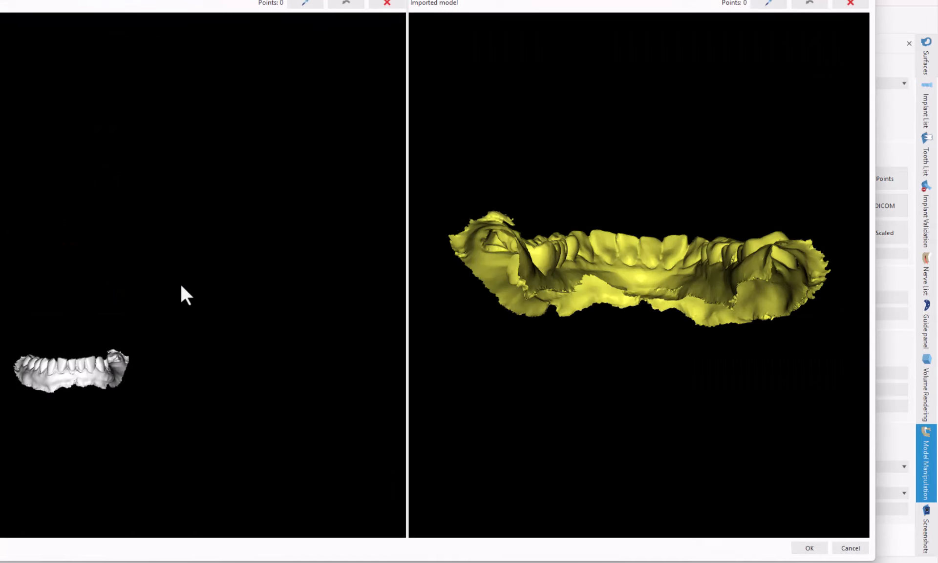
# Step: Place the first point pair on the distolingual edge of the rearmost molar behind the designed crowns, on both models in occlusal view
pyautogui.moveTo(116, 317); pyautogui.dragTo(124, 412)
pyautogui.moveTo(125, 411); pyautogui.dragTo(230, 238, button='middle')
pyautogui.moveTo(230, 238); pyautogui.dragTo(209, 405)
pyautogui.scroll(3, 239, 217)
pyautogui.moveTo(235, 226); pyautogui.dragTo(144, 277, button='middle')
pyautogui.moveTo(582, 307); pyautogui.dragTo(854, 188)
pyautogui.moveTo(341, 271); pyautogui.dragTo(423, 264)
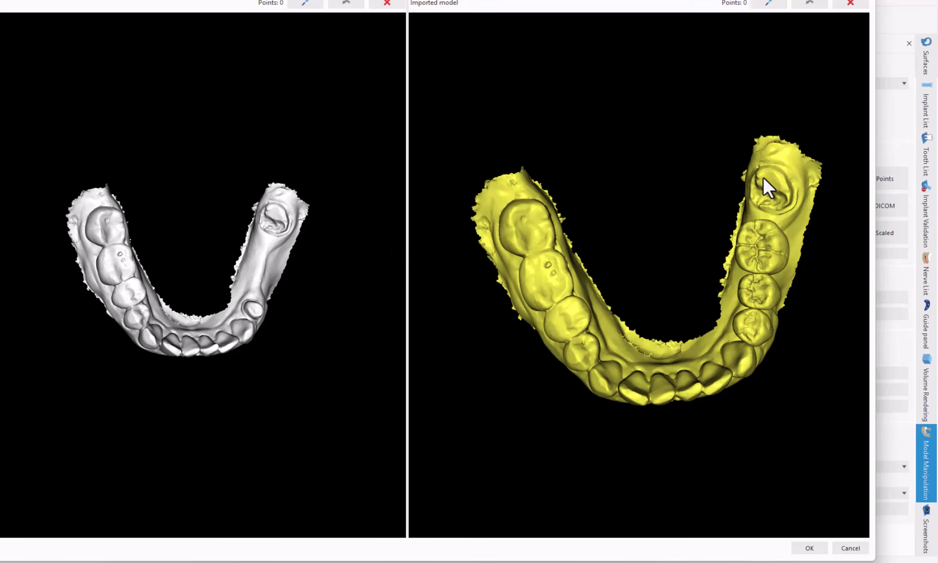
pyautogui.scroll(6, 755, 189)
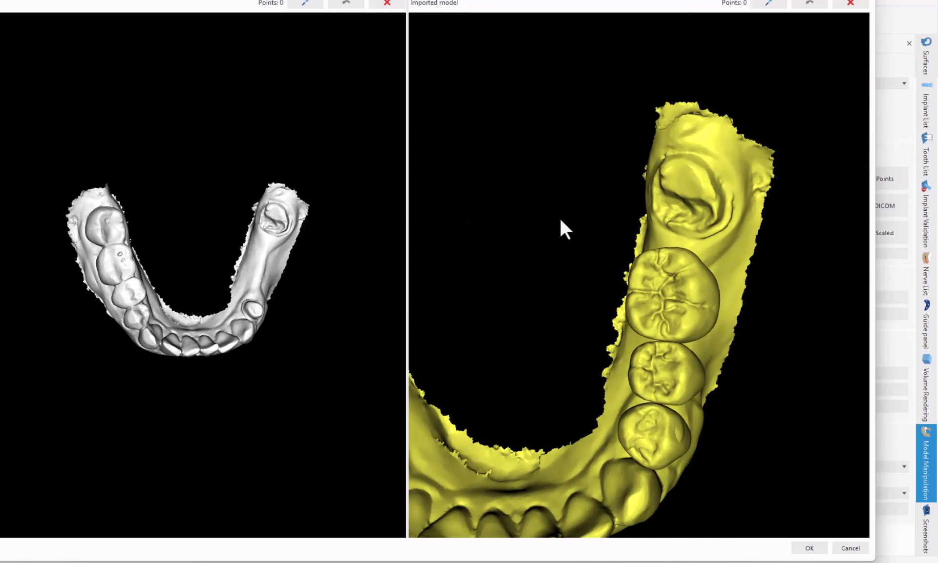
pyautogui.click(661, 171)
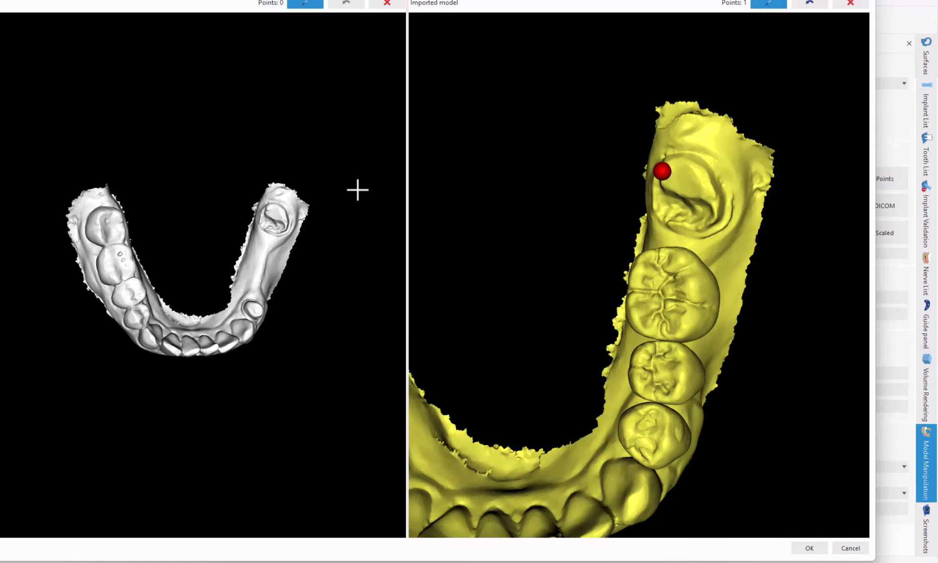
pyautogui.scroll(5, 266, 211)
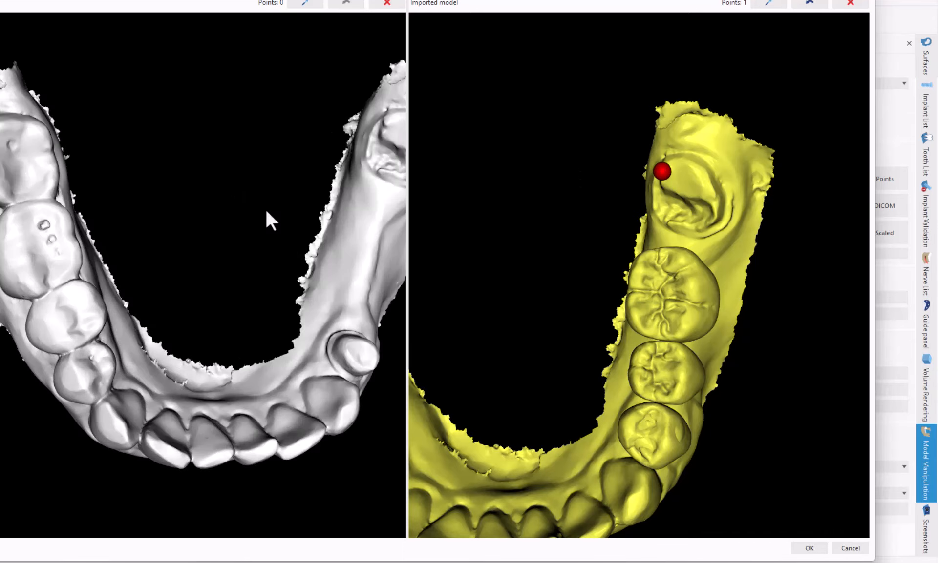
pyautogui.click(385, 120)
# Step: Add the second point pair between the central and lateral incisors on the crown side of both models
pyautogui.moveTo(286, 193); pyautogui.dragTo(235, 151, button='middle')
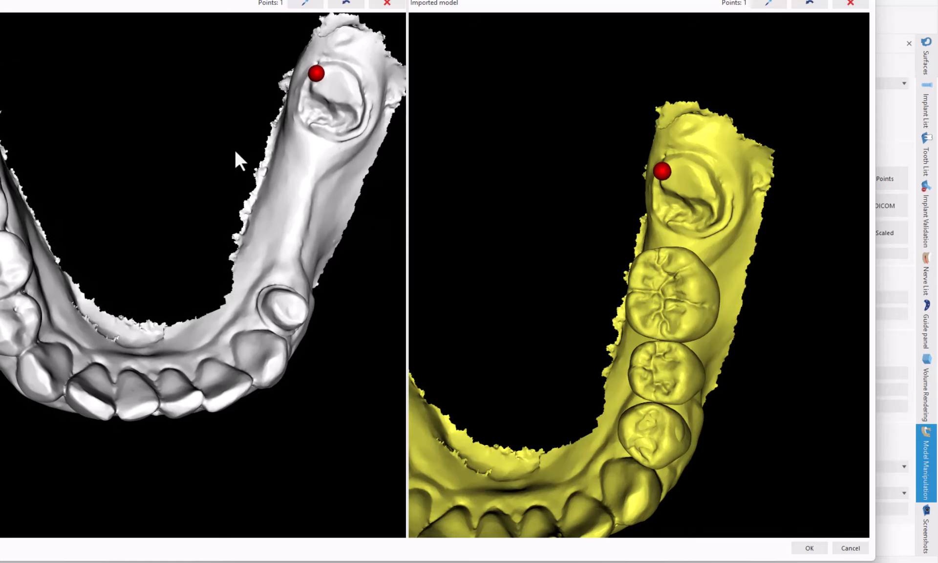
pyautogui.moveTo(588, 379); pyautogui.dragTo(618, 228, button='middle')
pyautogui.click(598, 406)
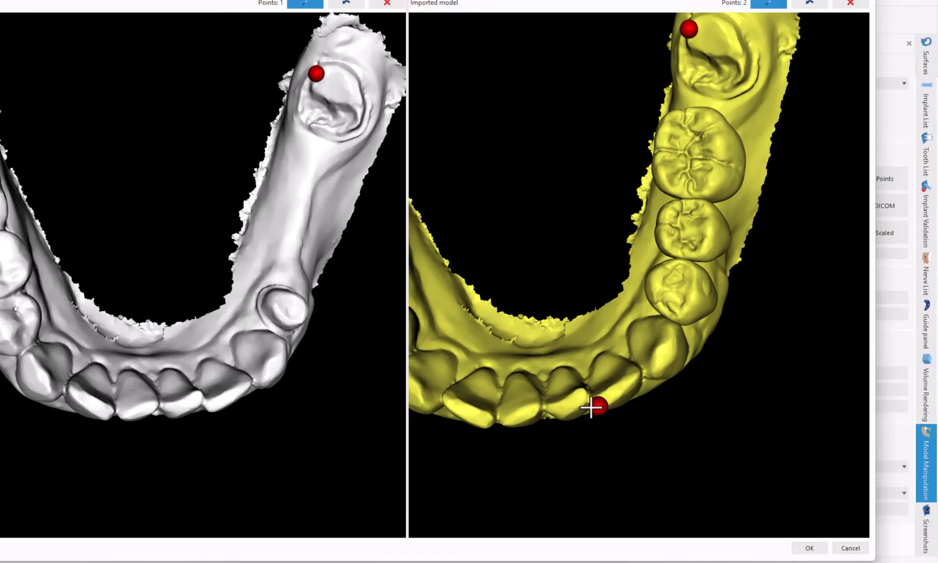
pyautogui.click(209, 409)
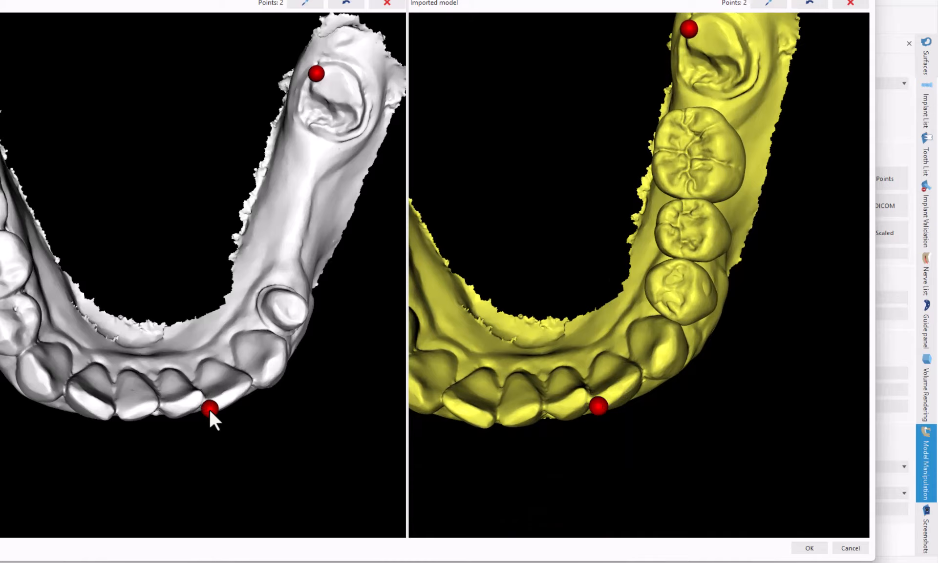
# Step: Add the third point pair on the canine of the fully toothed side on both models
pyautogui.moveTo(209, 409); pyautogui.dragTo(248, 398, button='middle')
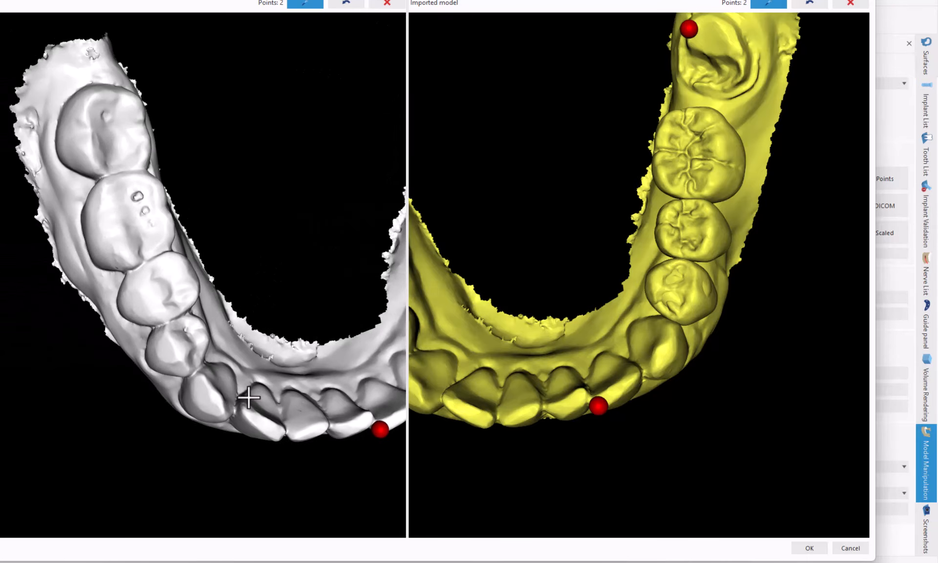
pyautogui.click(217, 398)
pyautogui.moveTo(555, 268); pyautogui.dragTo(727, 265, button='middle')
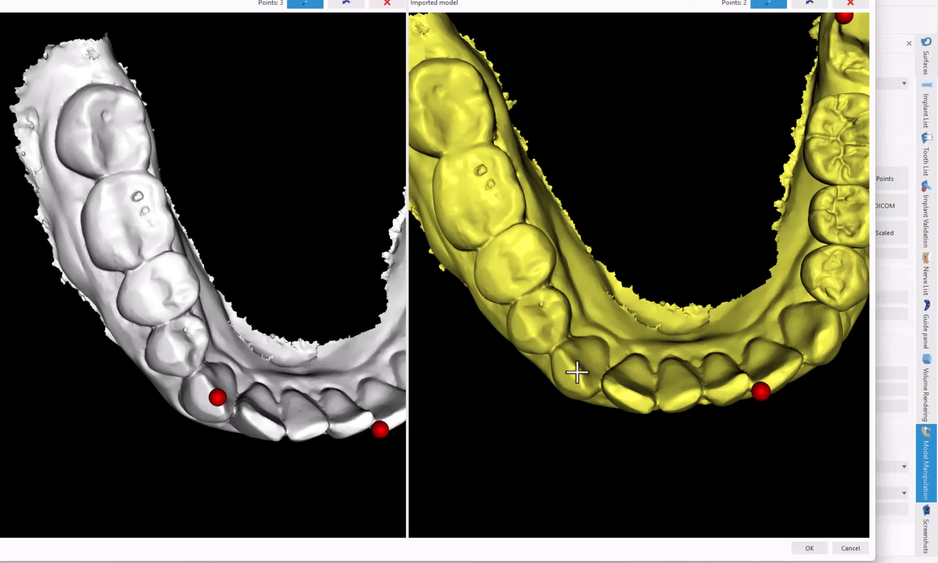
pyautogui.click(577, 373)
# Step: Add the fourth point pair on the chewing surface of the rearmost fully toothed-side molar, and align the CB Waxup to the scan
pyautogui.moveTo(550, 130); pyautogui.dragTo(629, 242, button='middle')
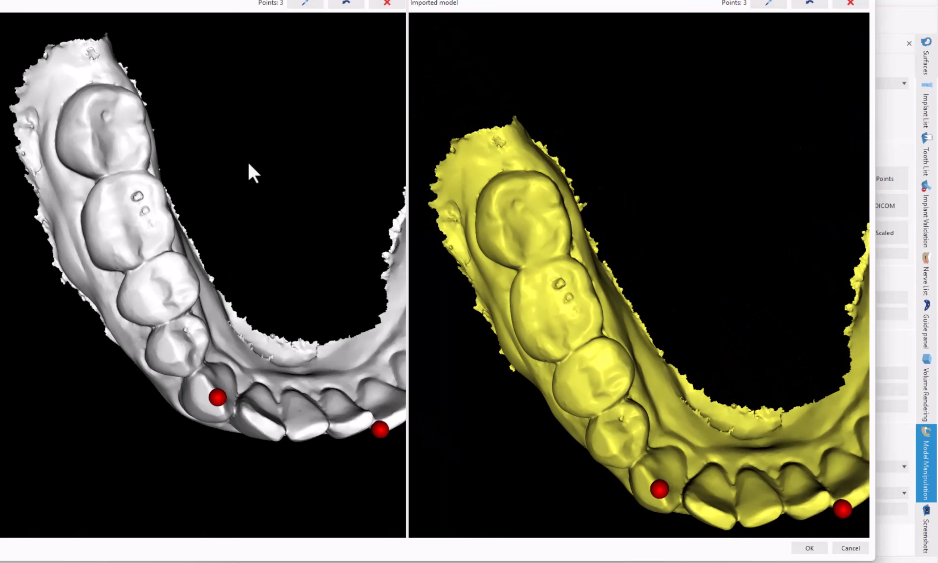
pyautogui.moveTo(249, 165); pyautogui.dragTo(220, 184, button='middle')
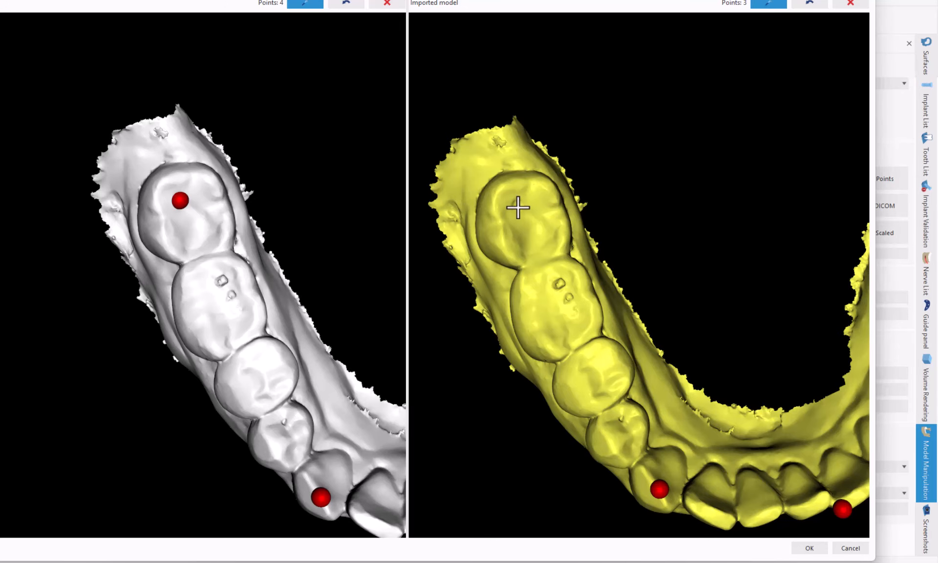
pyautogui.click(518, 206)
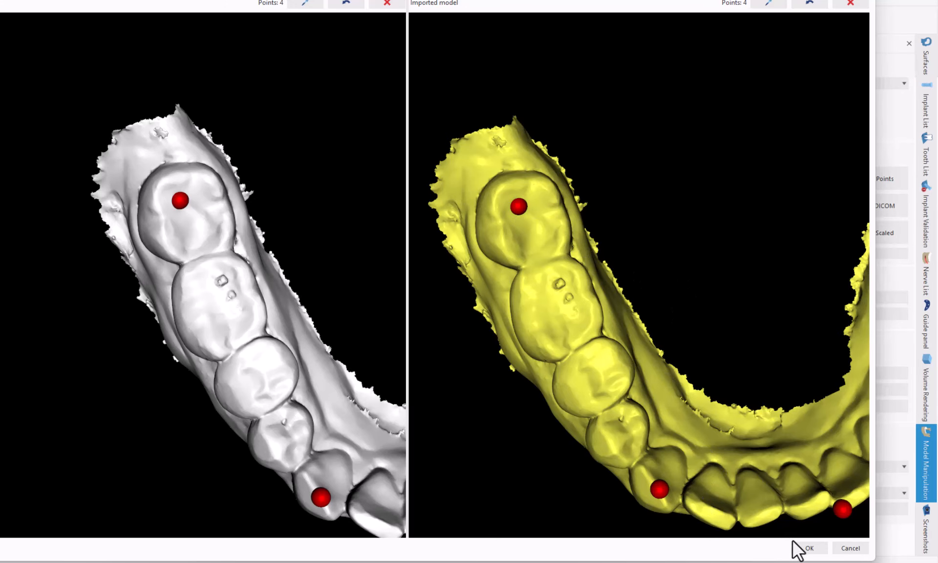
pyautogui.click(806, 549)
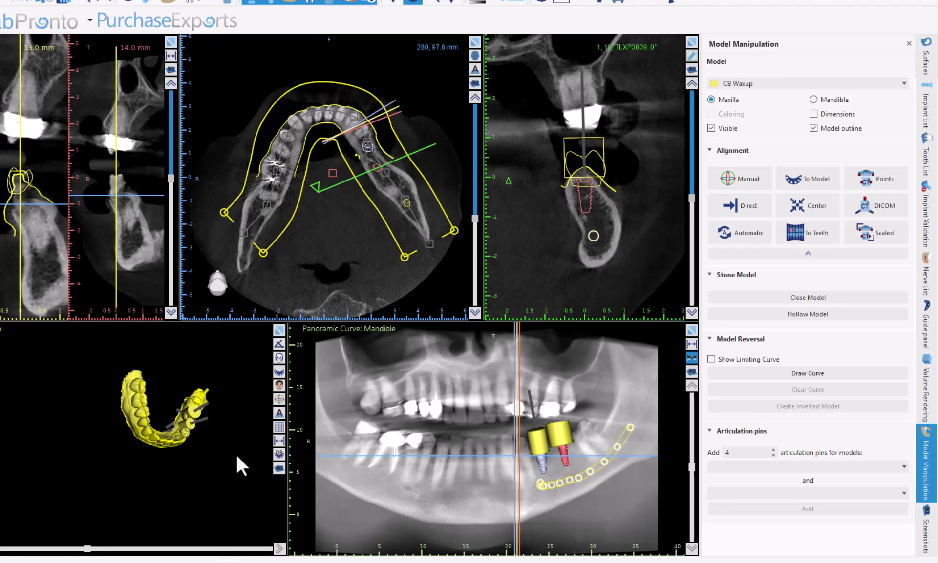
# Step: Check the CB Waxup against the LowerJaw scan from the side by switching the wax-up's visibility off and on
pyautogui.moveTo(243, 470); pyautogui.dragTo(178, 464)
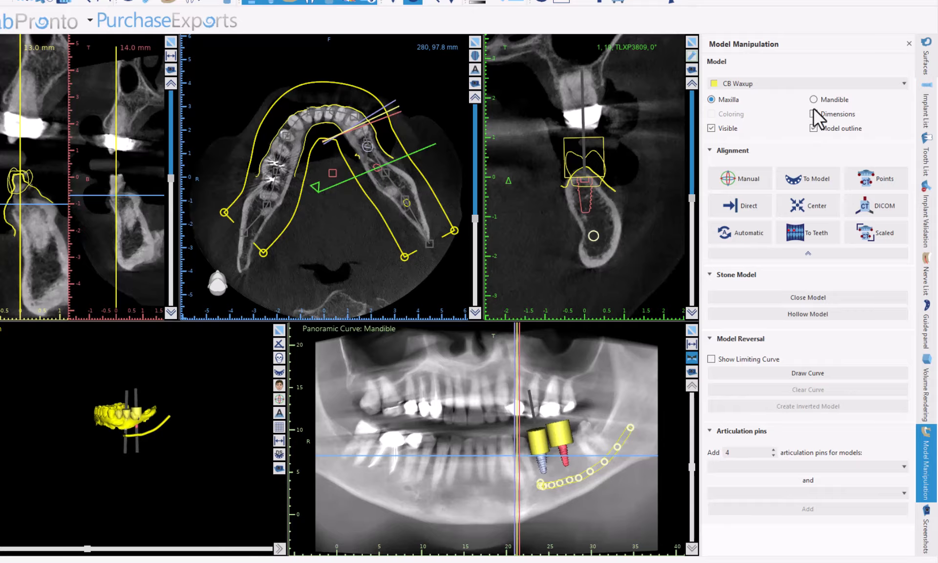
pyautogui.click(928, 61)
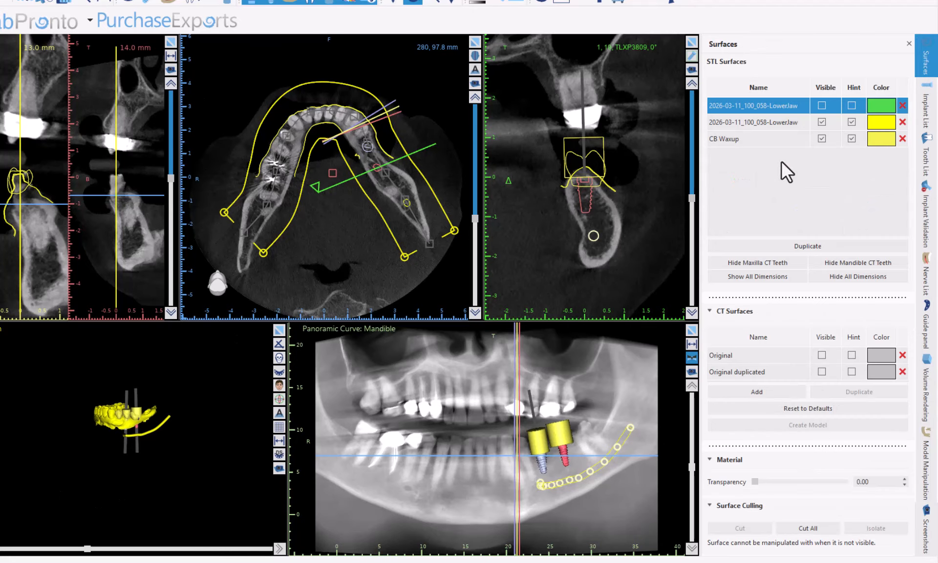
pyautogui.click(821, 139)
pyautogui.click(821, 138)
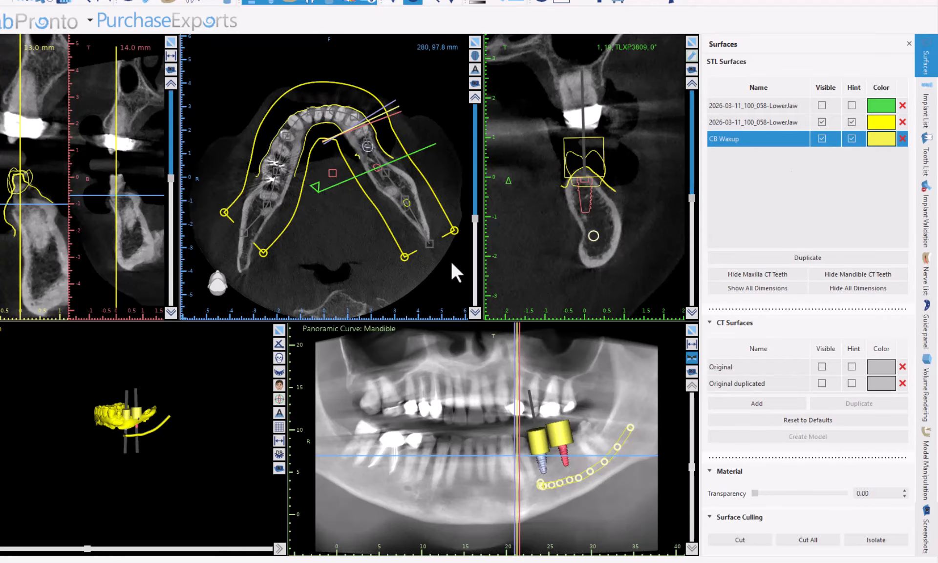
# Step: Enlarge the 3D view and turn off the visibility and hint outline of the yellow LowerJaw surface
pyautogui.click(278, 330)
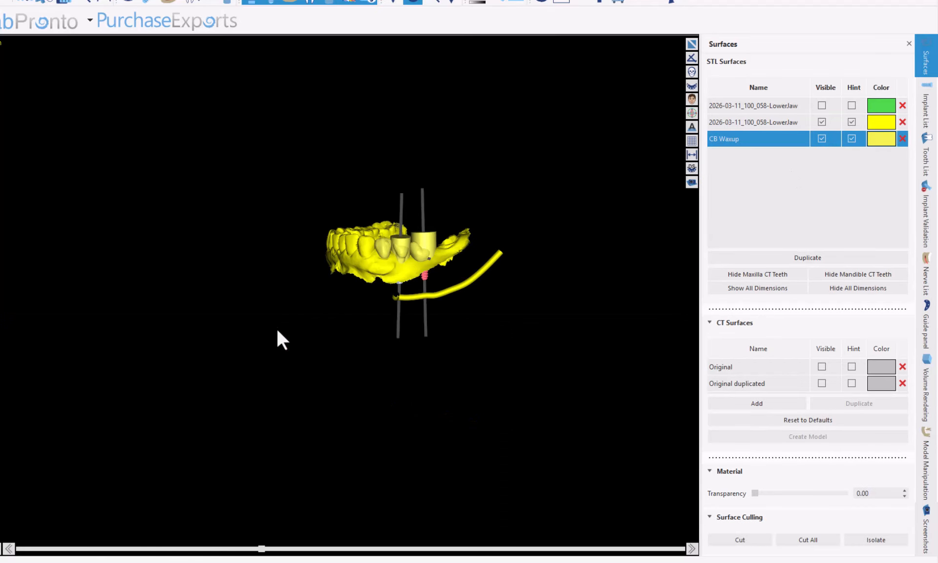
pyautogui.click(820, 122)
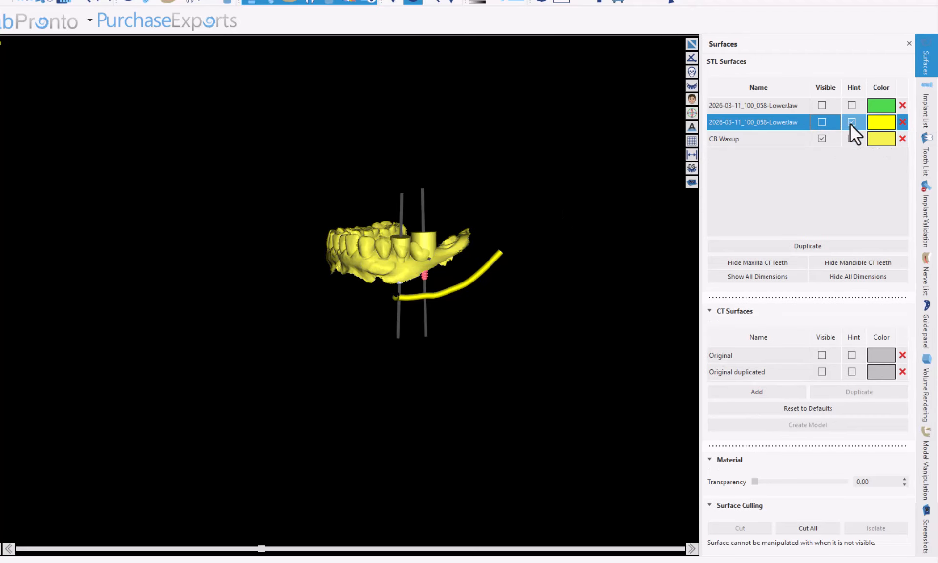
pyautogui.scroll(4, 448, 285)
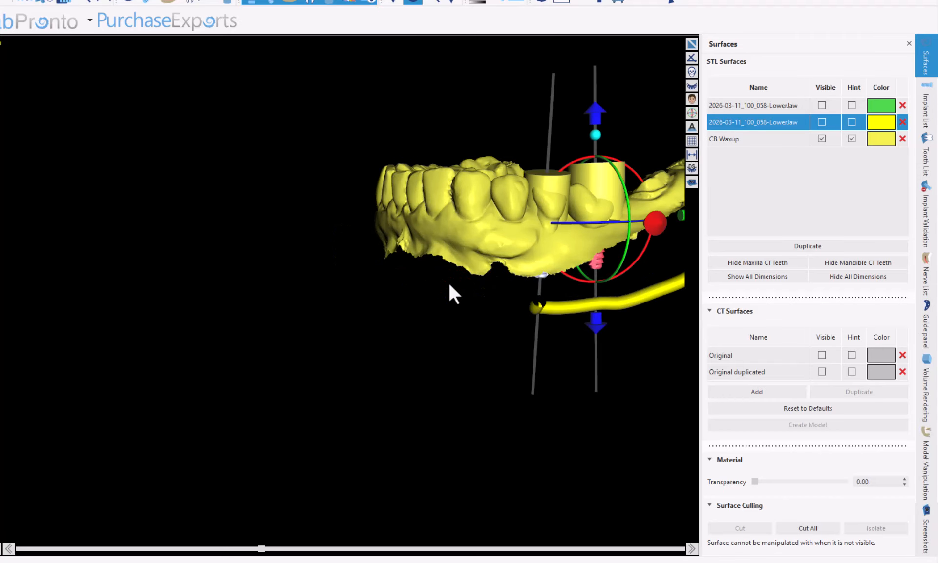
pyautogui.moveTo(392, 291); pyautogui.dragTo(157, 371, button='middle')
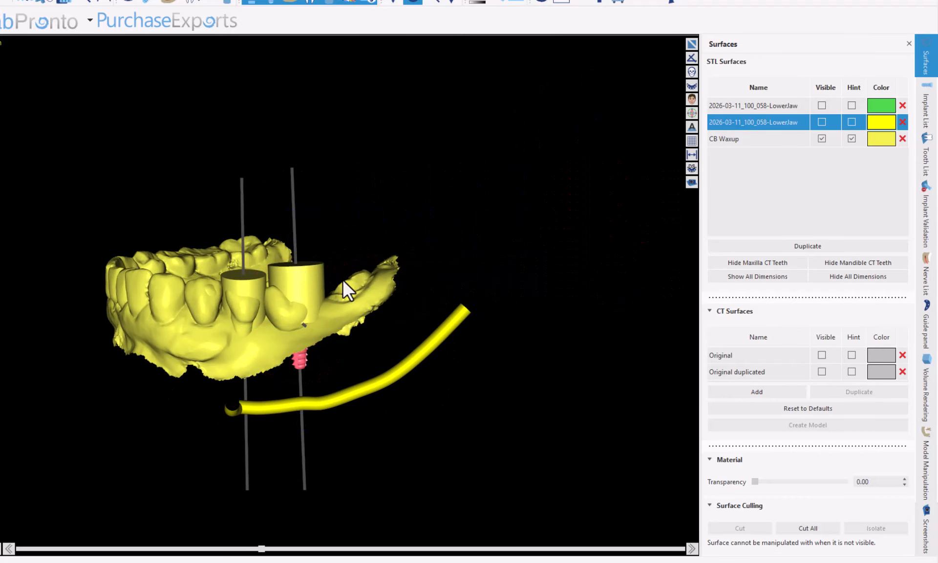
pyautogui.click(291, 259)
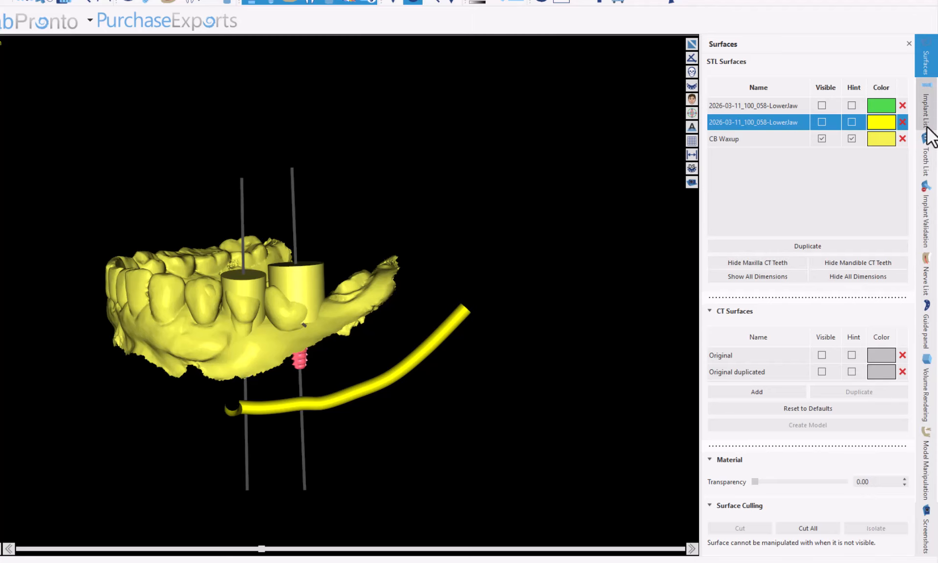
# Step: Select the BioHorizons Complete Guided Kit - BioHorizons Sleeve as drill kit, and show the guide tubes of implants 19 and 20
pyautogui.click(929, 112)
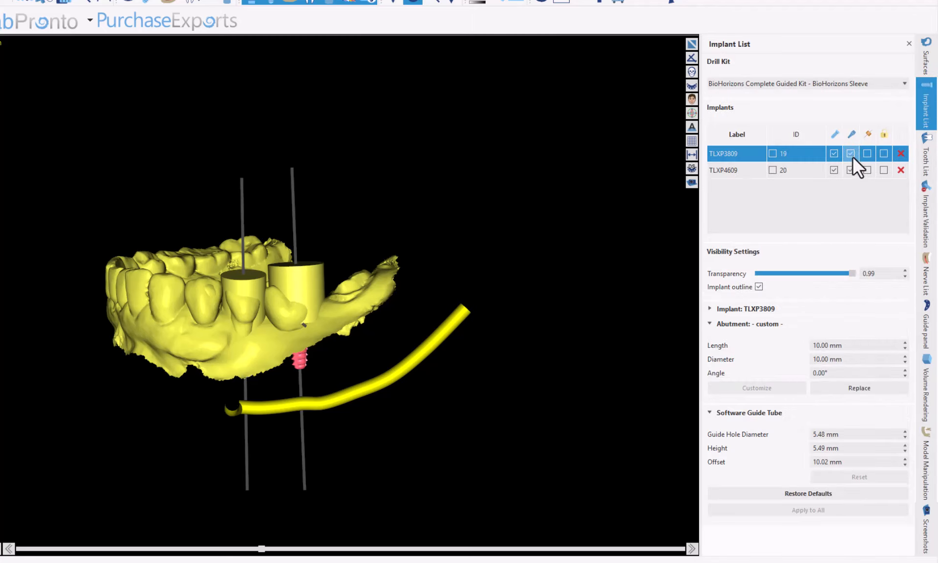
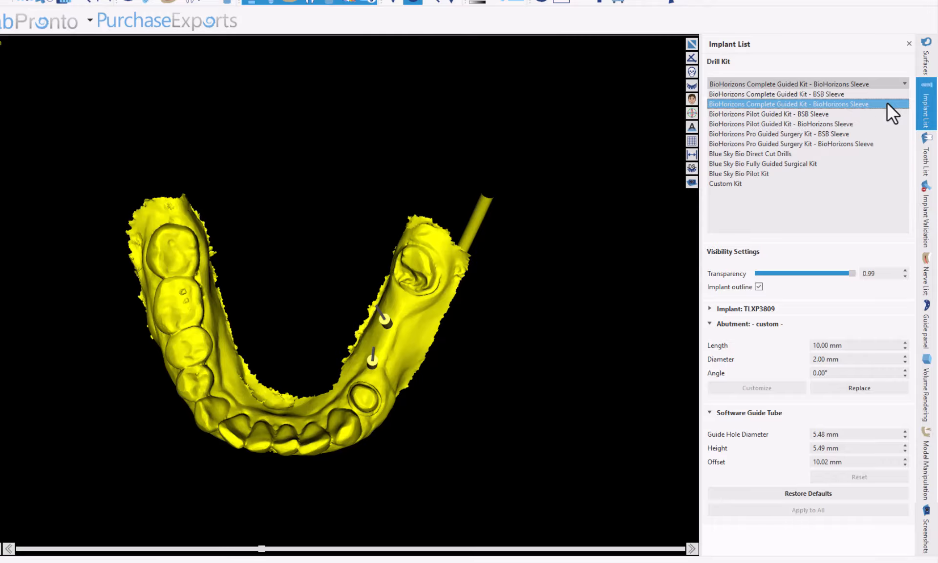
pyautogui.click(887, 103)
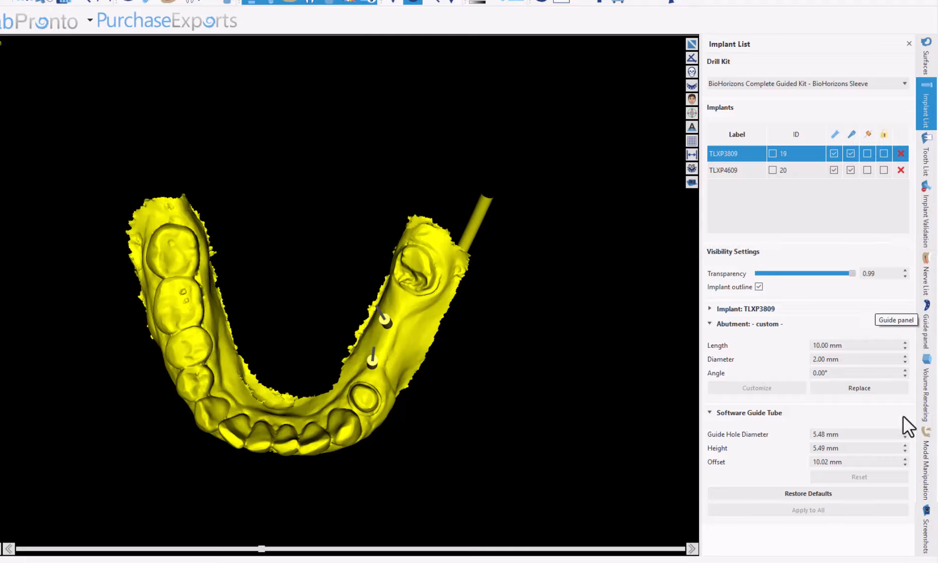
pyautogui.click(871, 133)
pyautogui.moveTo(373, 364)
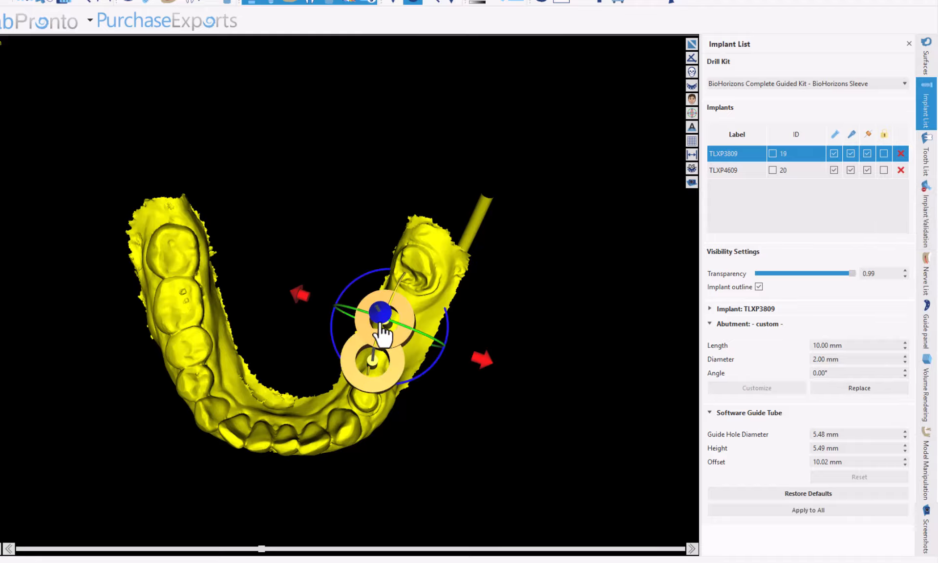
pyautogui.moveTo(363, 509); pyautogui.dragTo(445, 408)
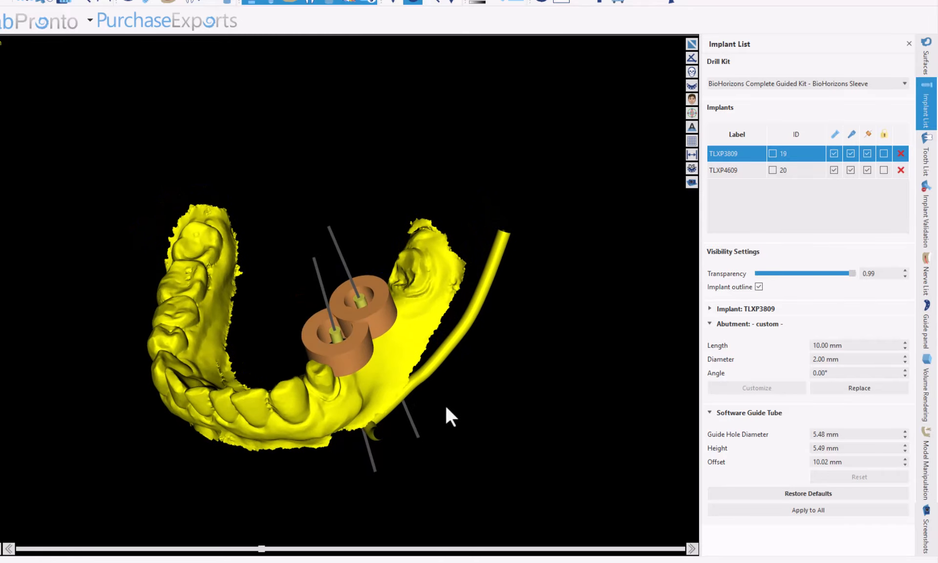
pyautogui.moveTo(323, 332)
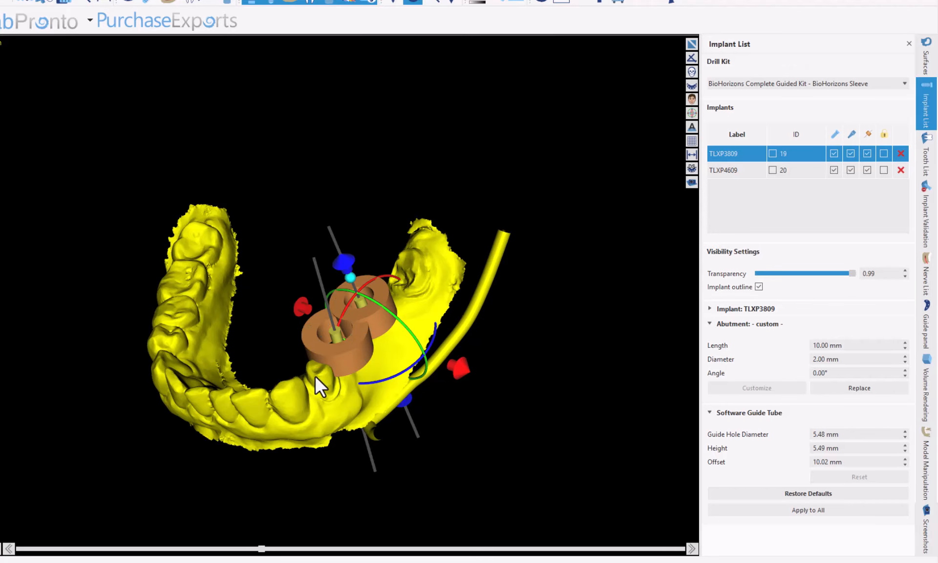
pyautogui.moveTo(153, 273); pyautogui.dragTo(324, 421)
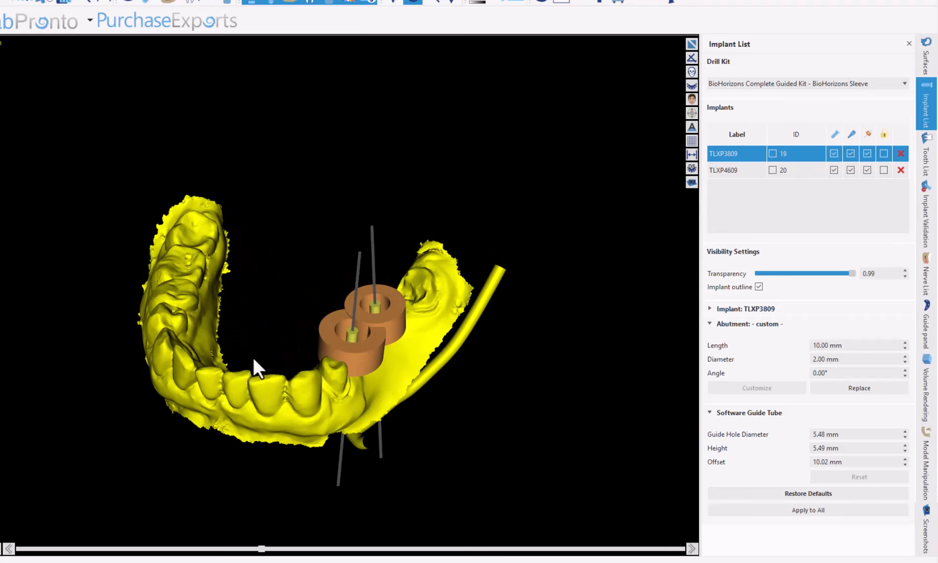
# Step: Restore the multi-view layout and rotate the implant-aligned slice around implant 19 to examine its sleeve, crown outline and surrounding bone
pyautogui.moveTo(209, 329); pyautogui.dragTo(250, 411)
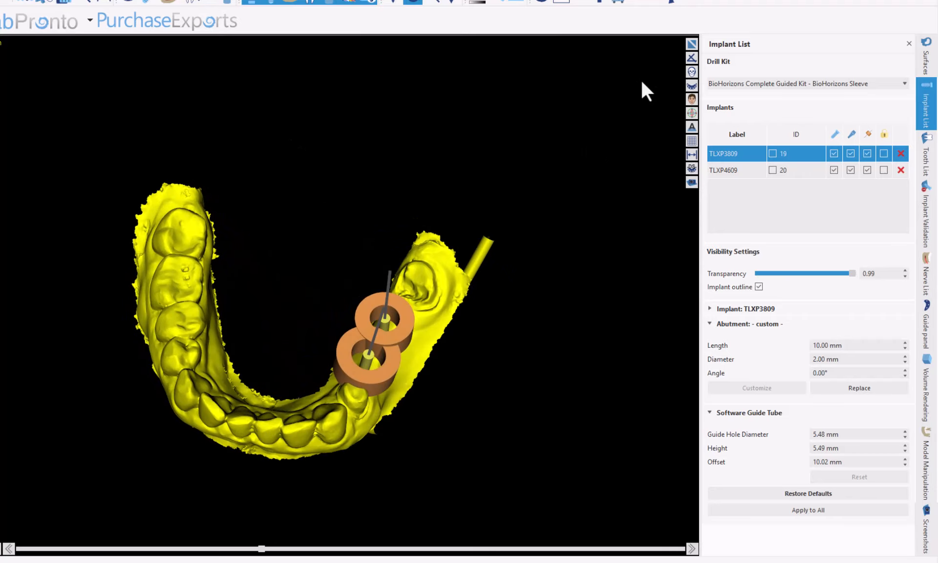
pyautogui.click(690, 43)
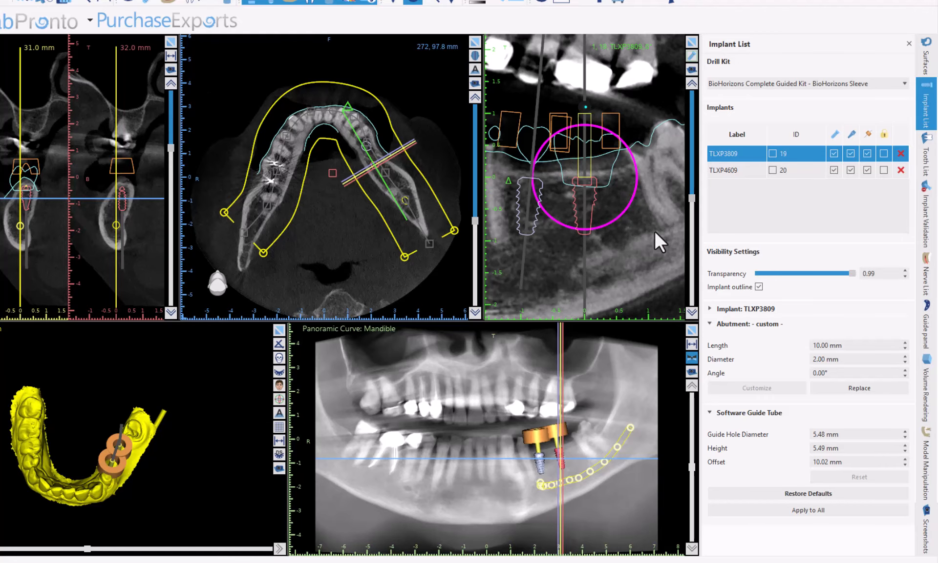
pyautogui.scroll(-15, 645, 253)
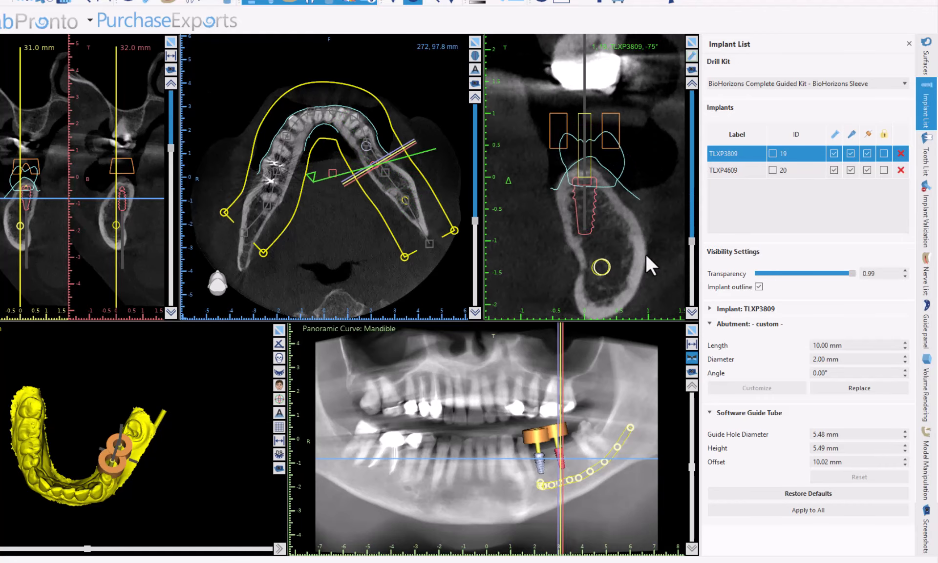
pyautogui.scroll(20, 646, 254)
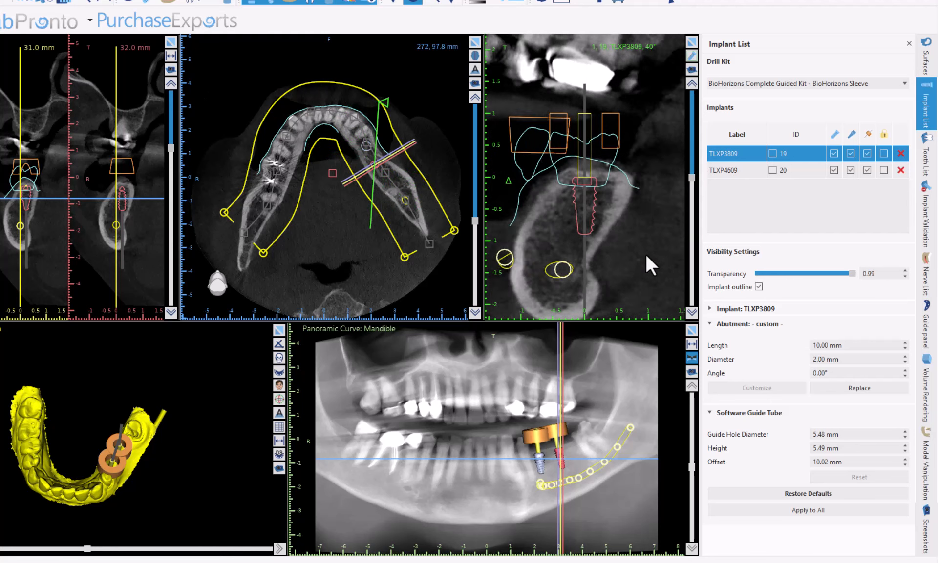
pyautogui.scroll(-16, 646, 256)
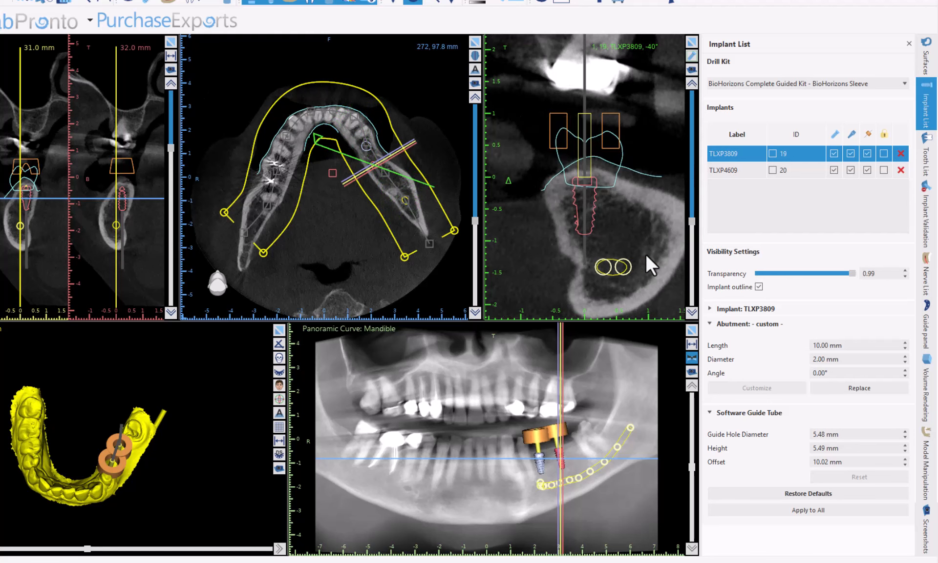
pyautogui.scroll(-10, 644, 232)
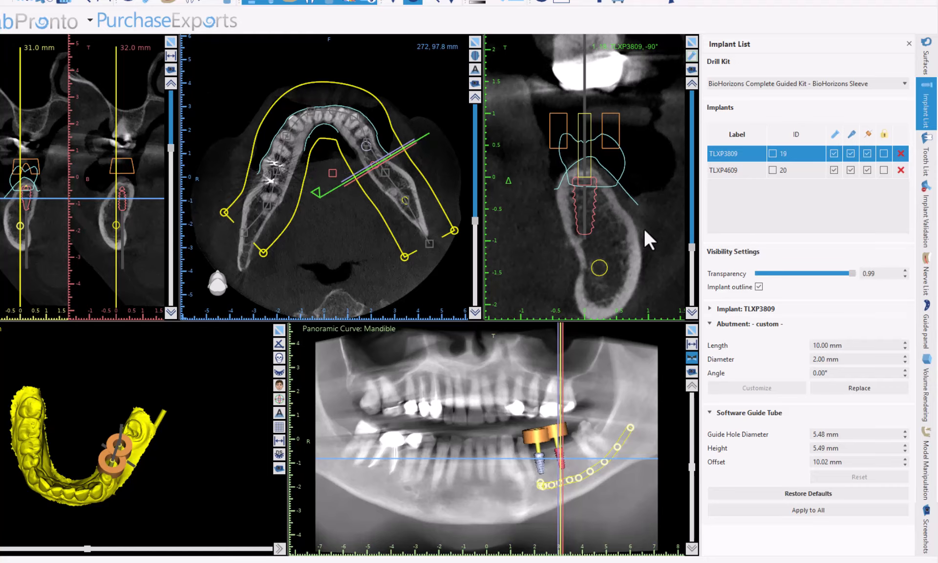
# Step: Examine implant 19 in its crosswise slice, checking the position relative to the crown outline, bone walls and nerve canal
pyautogui.scroll(2, 645, 231)
pyautogui.scroll(-5, 644, 232)
pyautogui.scroll(3, 644, 231)
pyautogui.moveTo(569, 163)
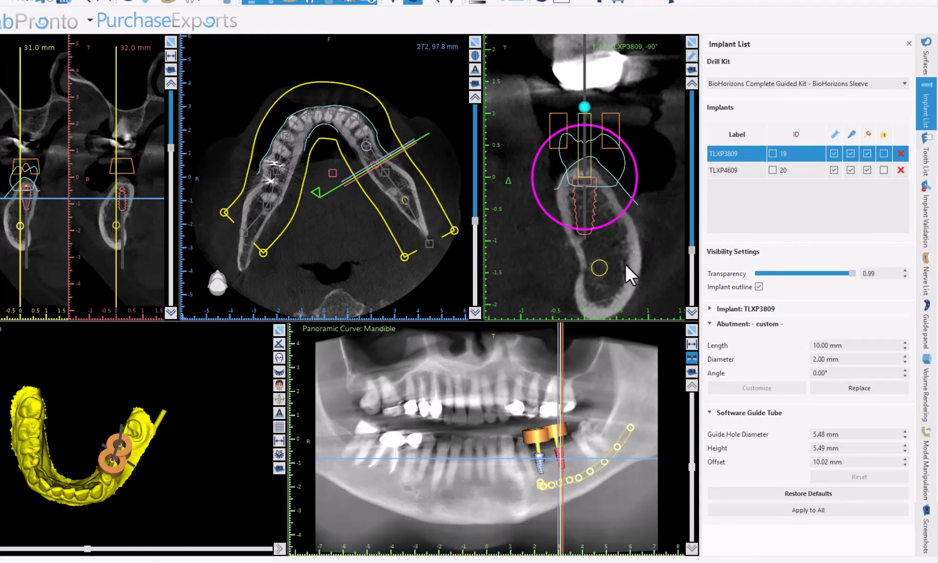
pyautogui.scroll(-5, 637, 251)
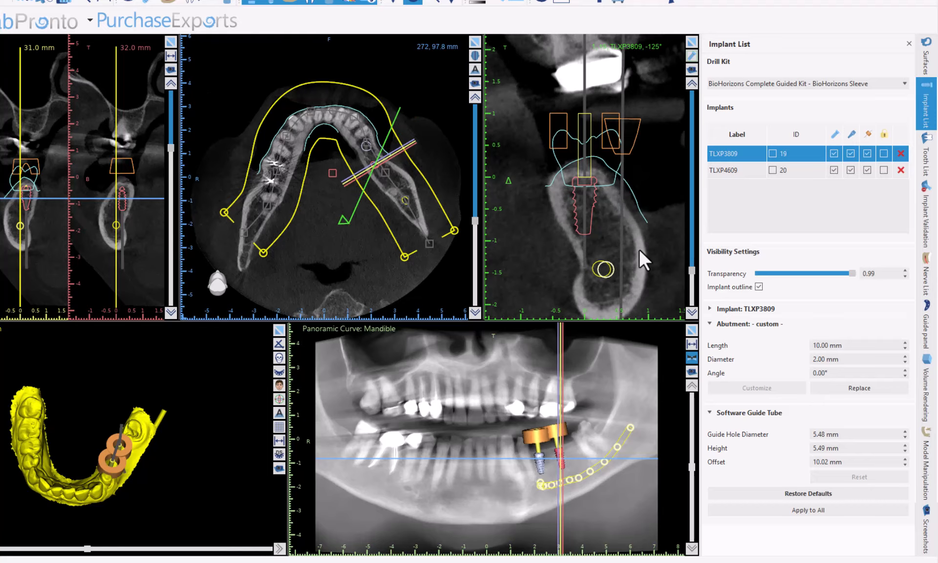
pyautogui.scroll(5, 639, 251)
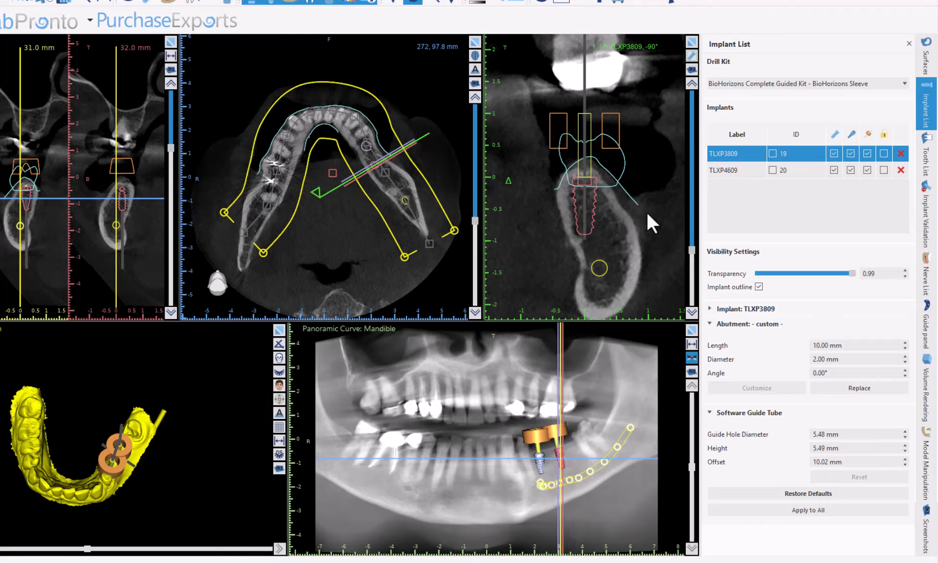
pyautogui.moveTo(607, 180)
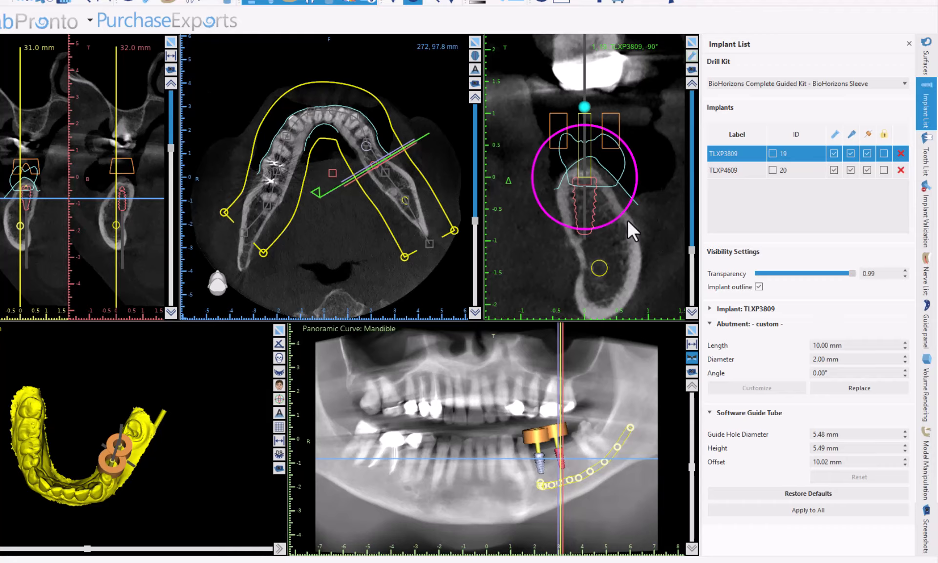
pyautogui.scroll(1, 613, 244)
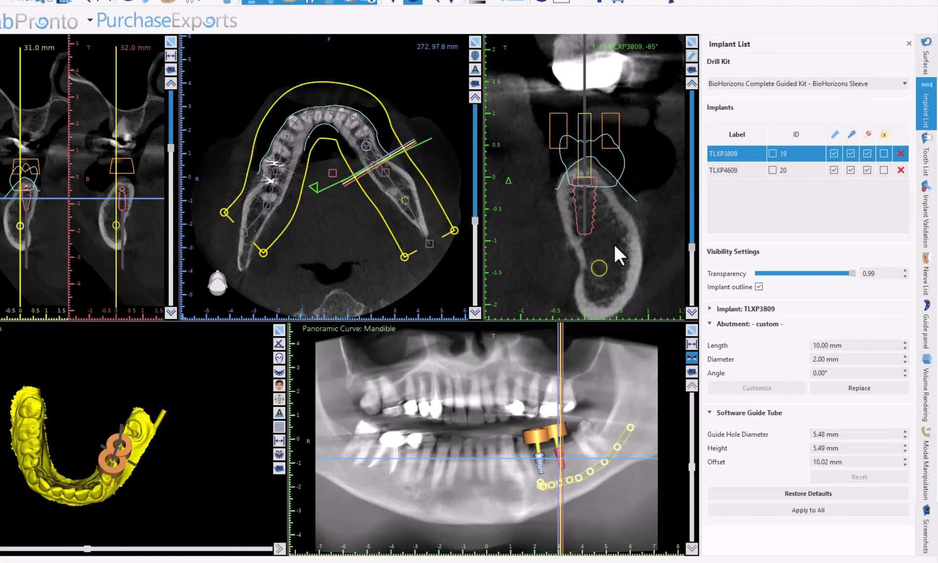
pyautogui.scroll(-1, 614, 244)
pyautogui.scroll(-4, 614, 244)
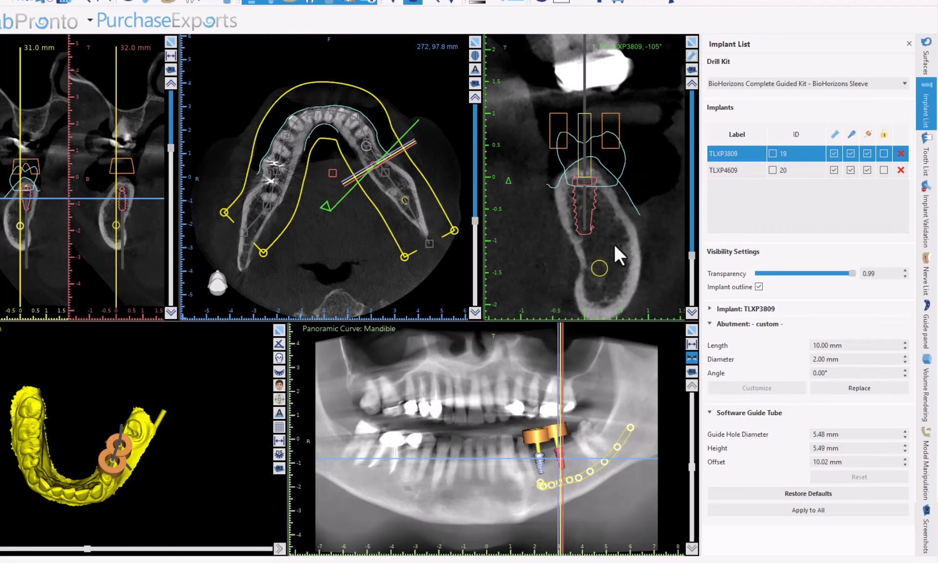
pyautogui.scroll(5, 613, 244)
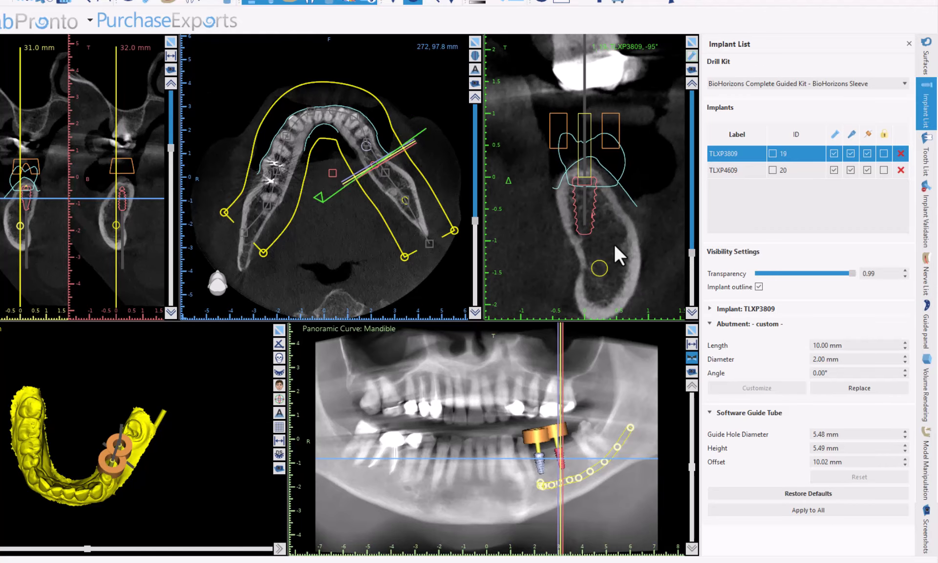
pyautogui.moveTo(623, 111)
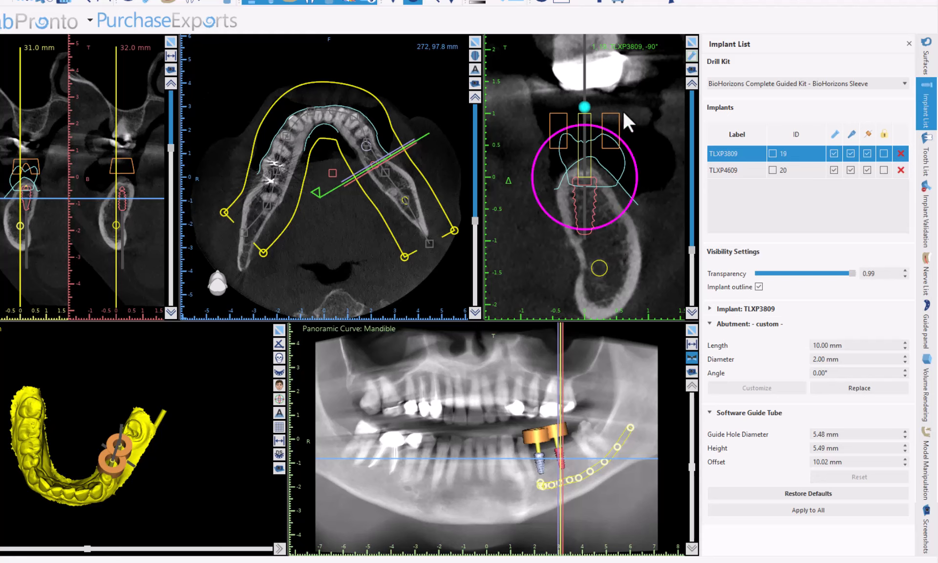
# Step: Select implant 20 and rotate its slice to examine its position relative to the bone, nerve canal, neighbouring roots and implant 19
pyautogui.click(731, 169)
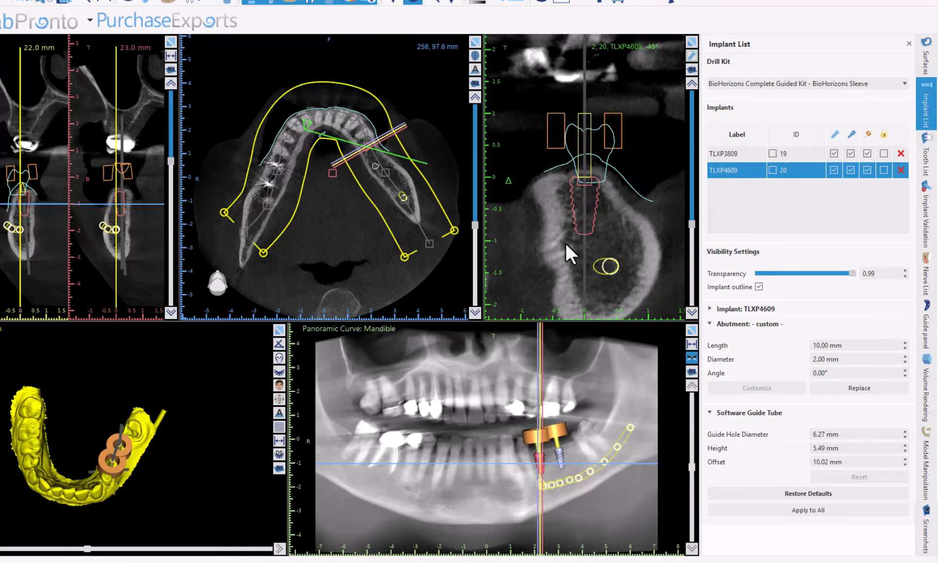
pyautogui.scroll(-5, 564, 242)
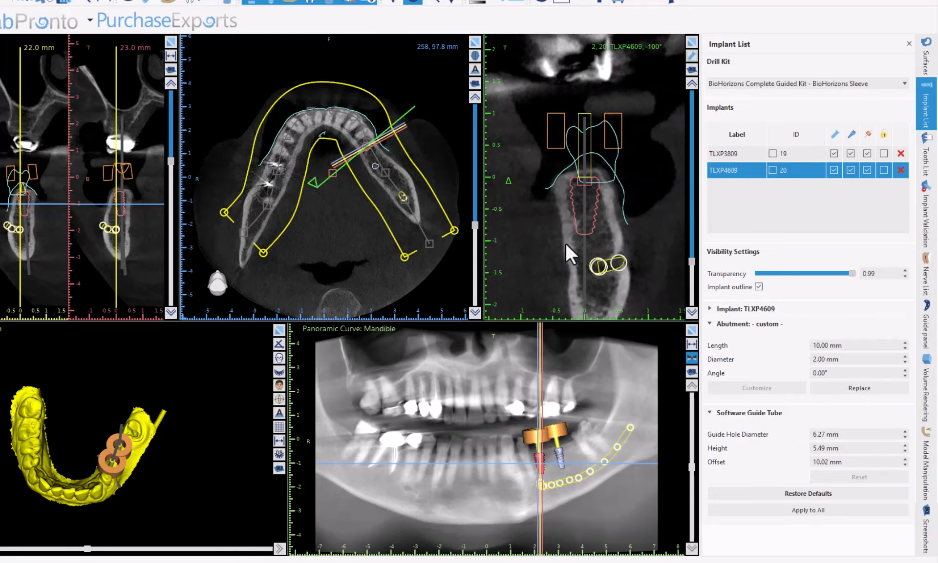
pyautogui.scroll(10, 564, 242)
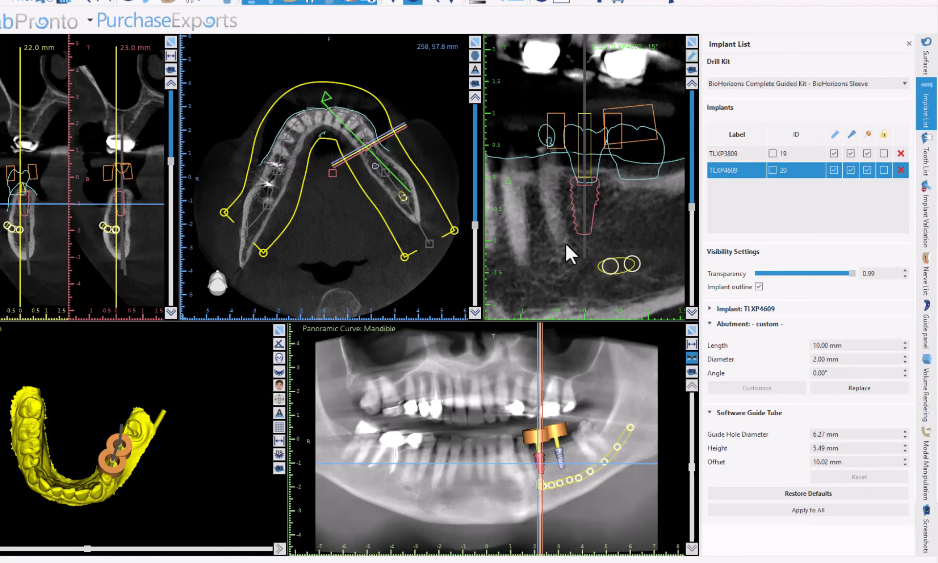
pyautogui.scroll(10, 565, 243)
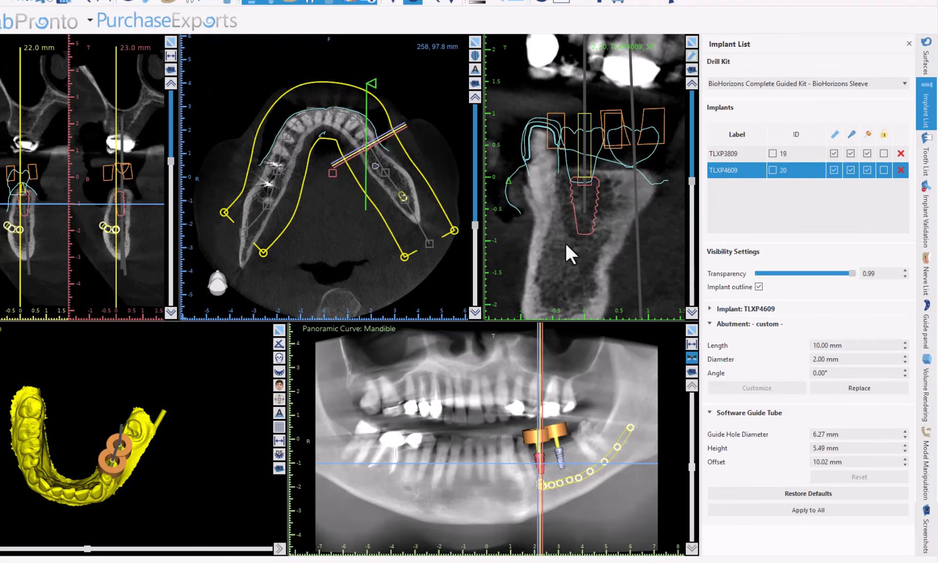
pyautogui.scroll(-10, 565, 242)
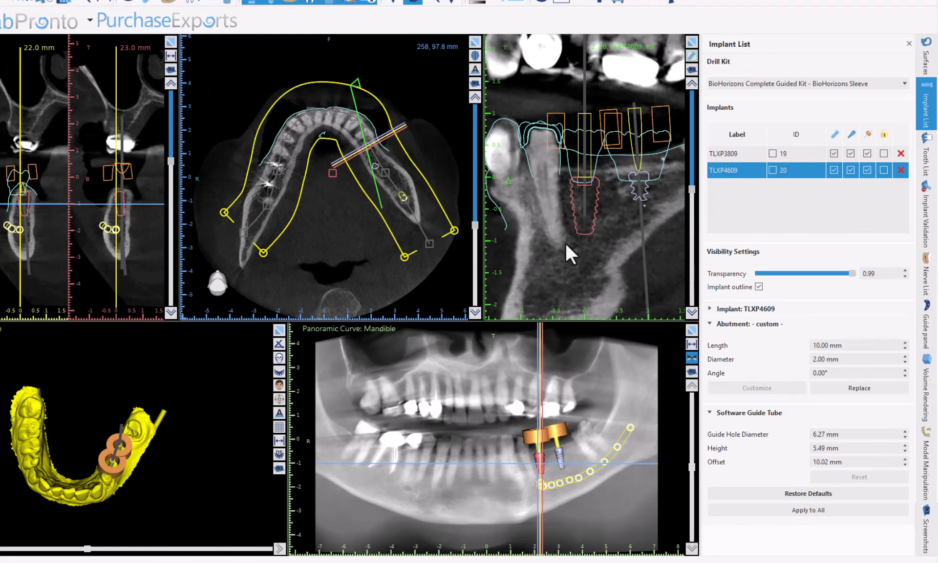
pyautogui.scroll(-2, 565, 244)
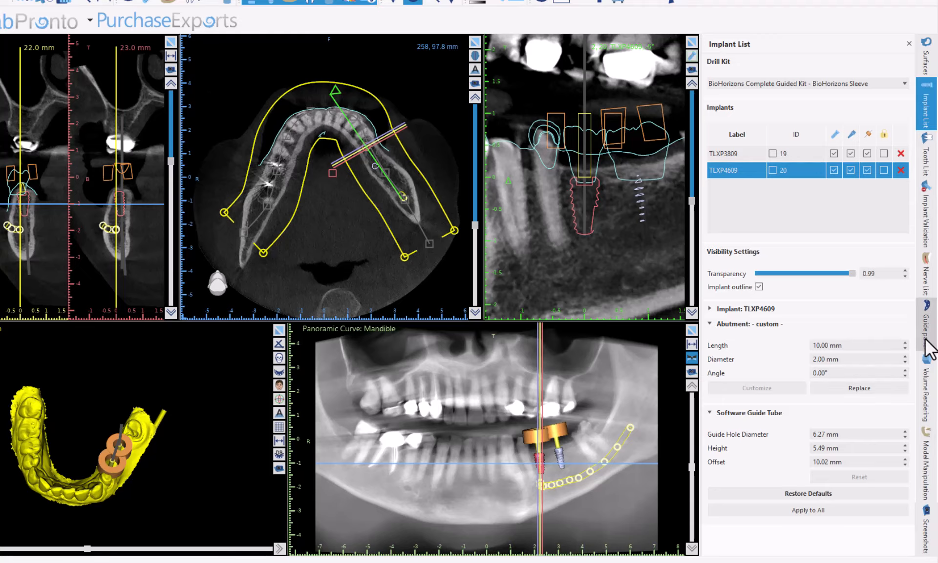
# Step: Open the guide design settings and review the fabrication surface choices, keeping the yellow 2026-03-11_100_058-LowerJaw surface
pyautogui.click(926, 325)
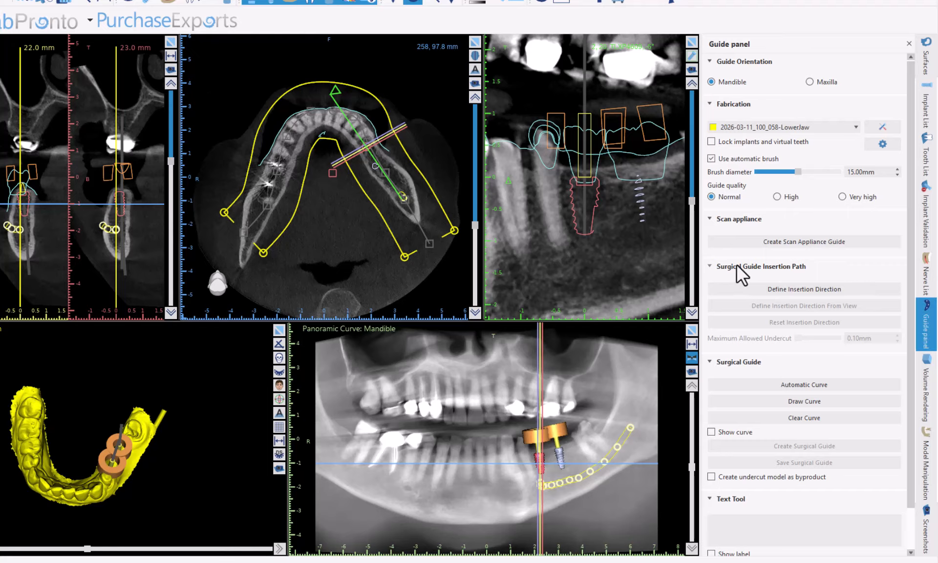
pyautogui.click(830, 127)
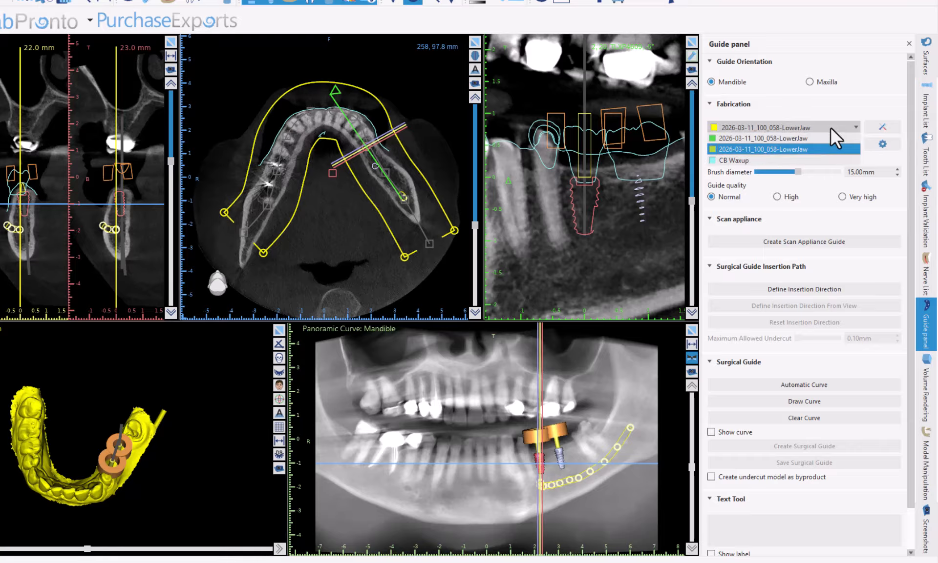
pyautogui.click(830, 127)
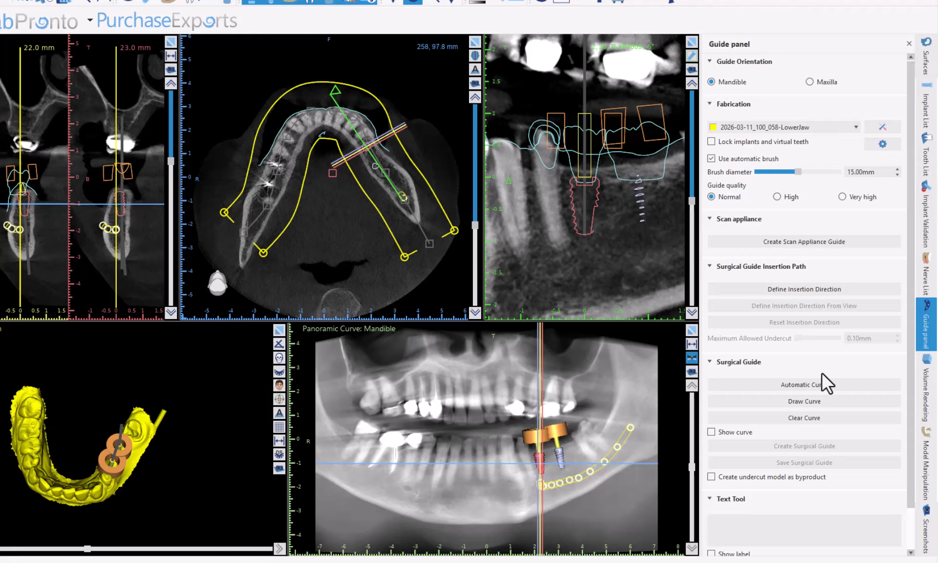
# Step: Start the surgical guide curve with six points along the outer side, from the rear molar past the sleeves to the front teeth
pyautogui.click(807, 400)
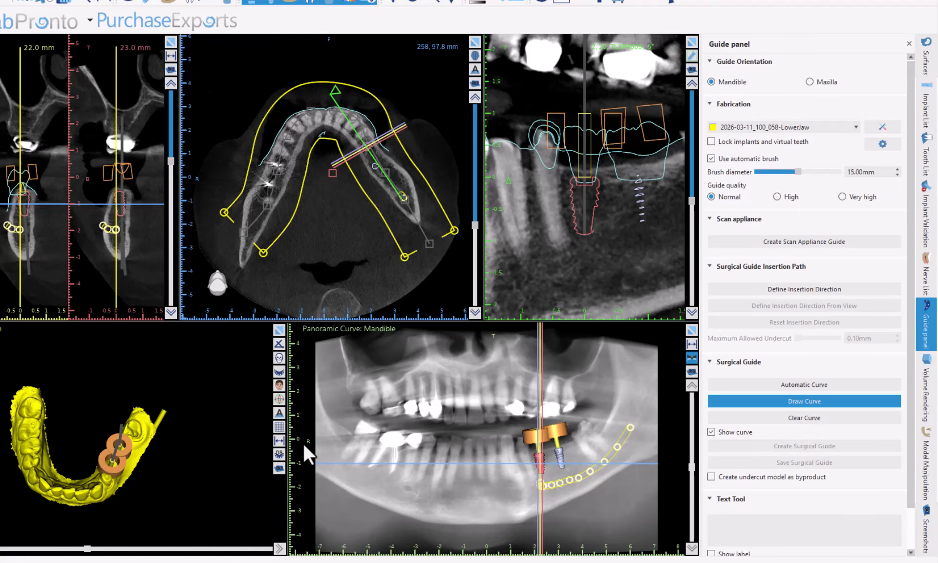
pyautogui.click(282, 328)
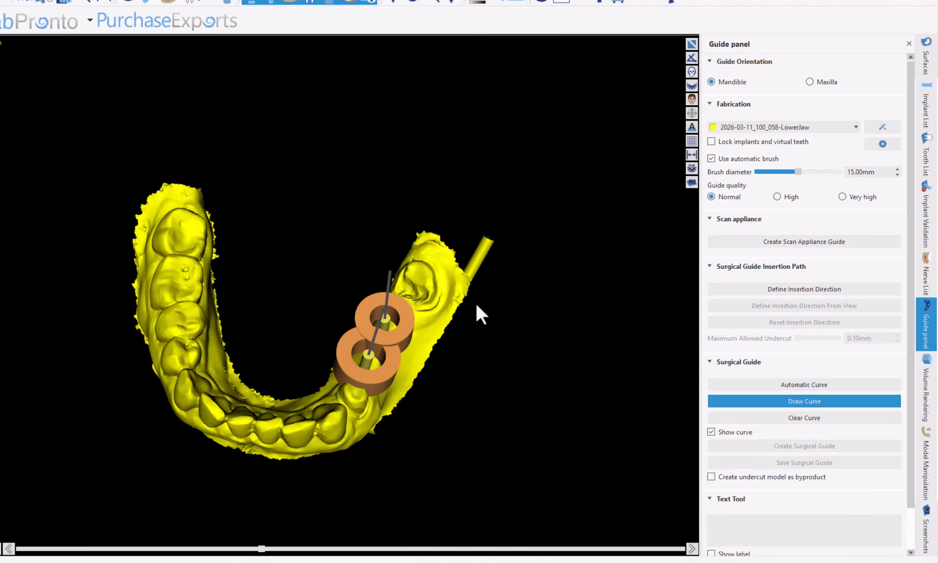
pyautogui.moveTo(433, 410); pyautogui.dragTo(211, 345)
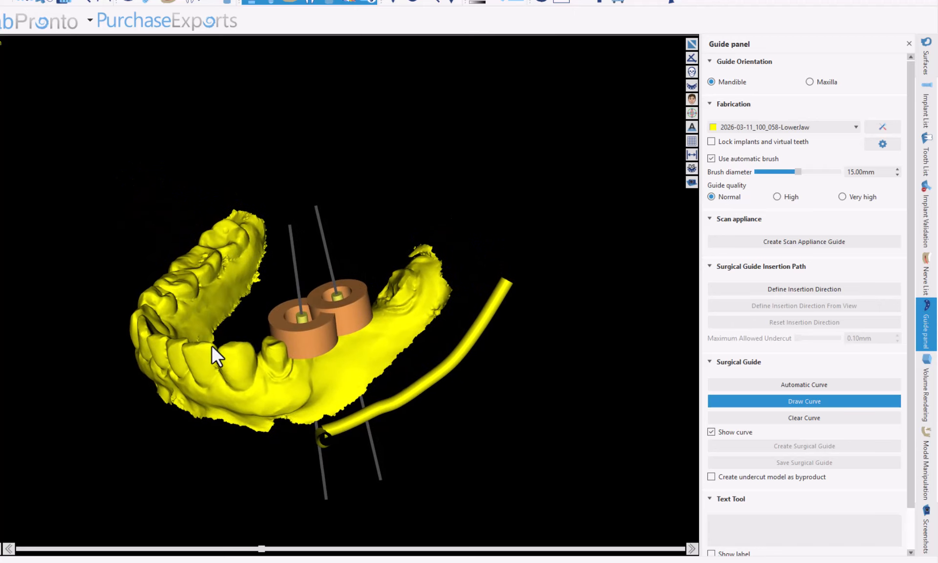
pyautogui.click(428, 276)
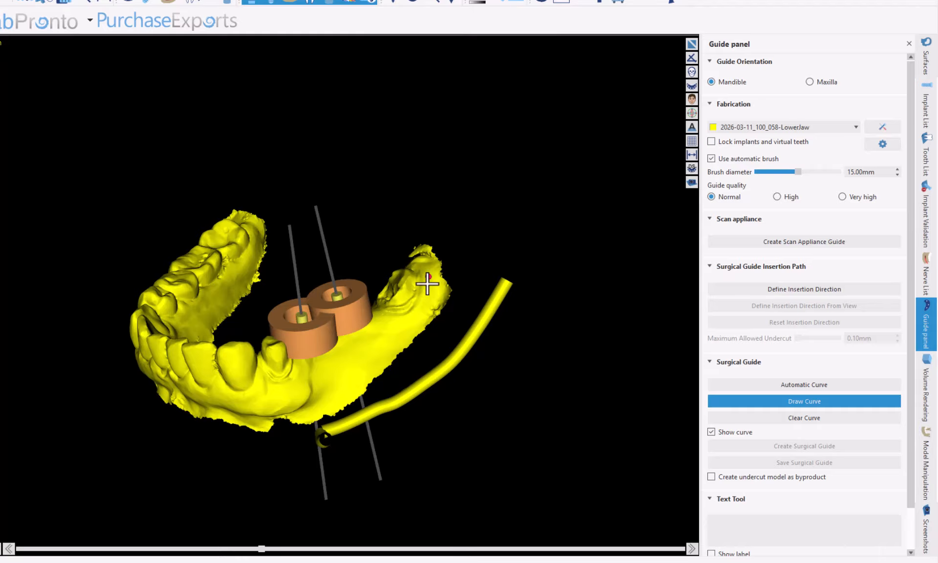
pyautogui.click(392, 324)
pyautogui.click(332, 365)
pyautogui.click(296, 372)
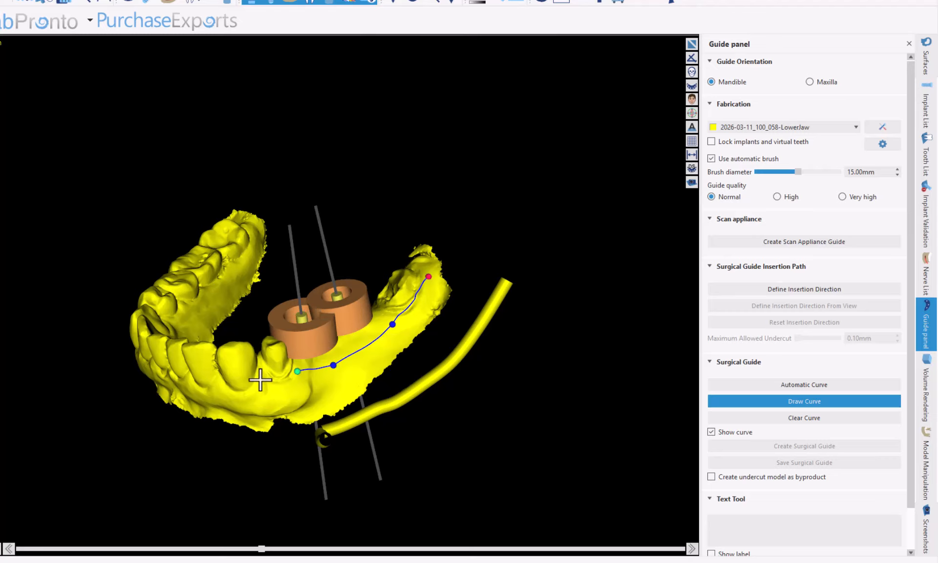
pyautogui.click(244, 386)
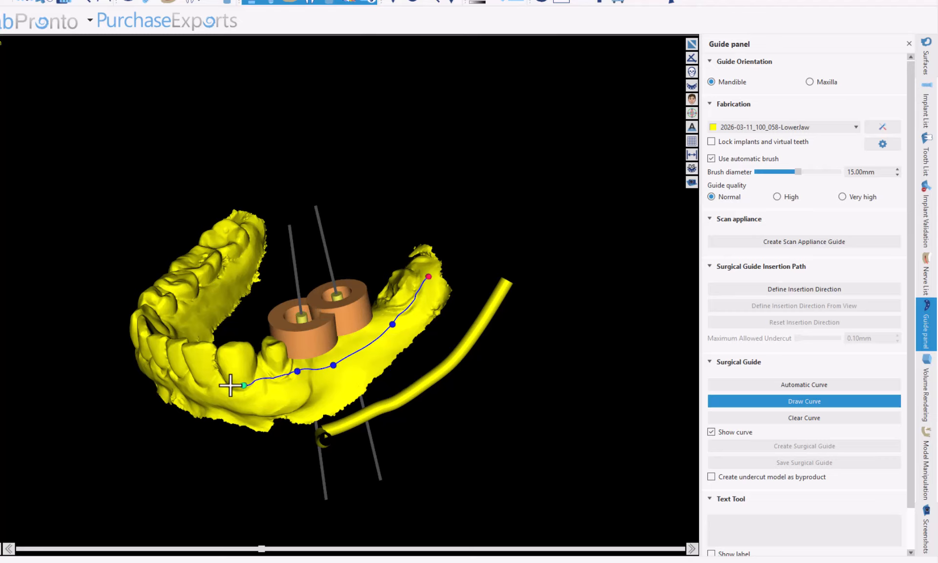
pyautogui.click(196, 383)
# Step: Continue the guide curve along the gum line of the front teeth to the canine on the side without implants
pyautogui.scroll(1, 184, 397)
pyautogui.scroll(1, 217, 374)
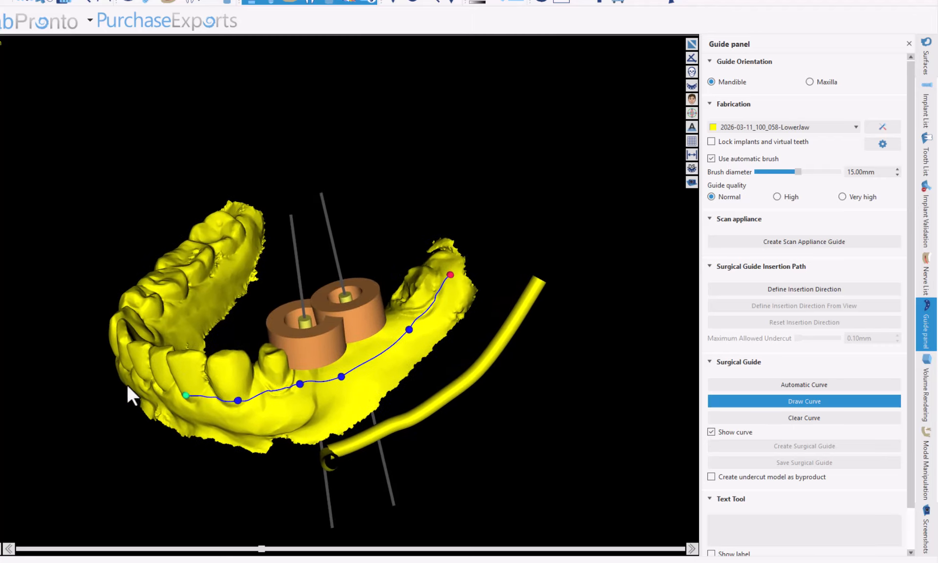
pyautogui.moveTo(100, 403); pyautogui.dragTo(377, 320, button='right')
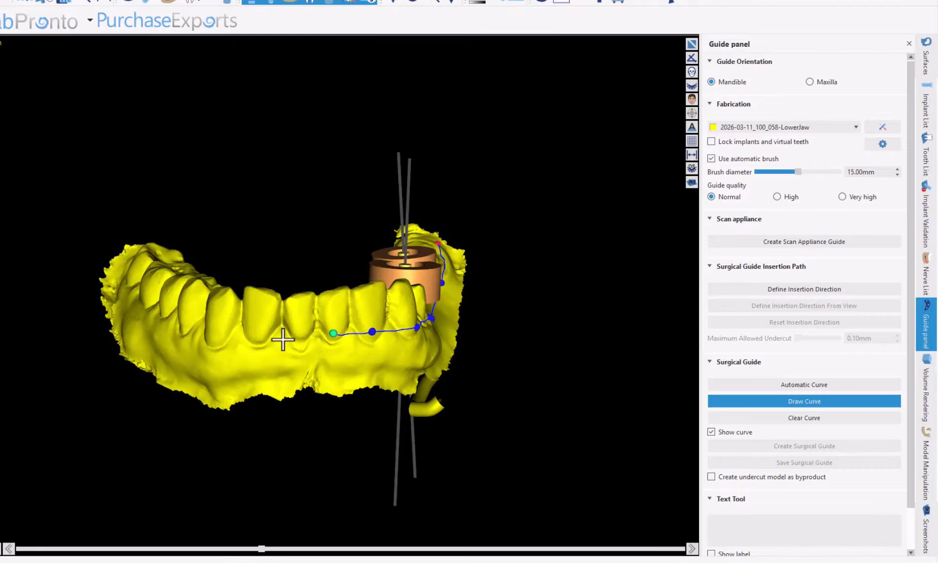
pyautogui.click(301, 335)
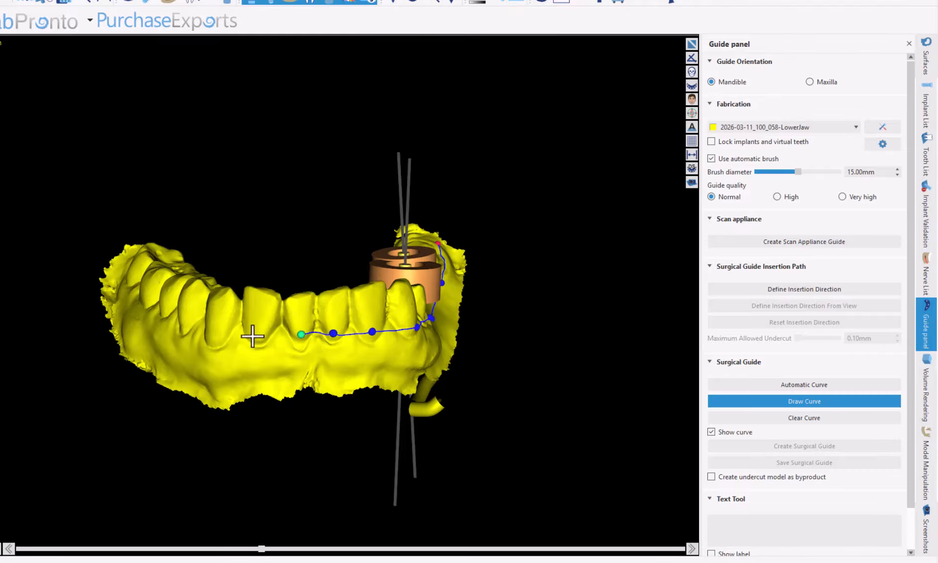
pyautogui.click(252, 338)
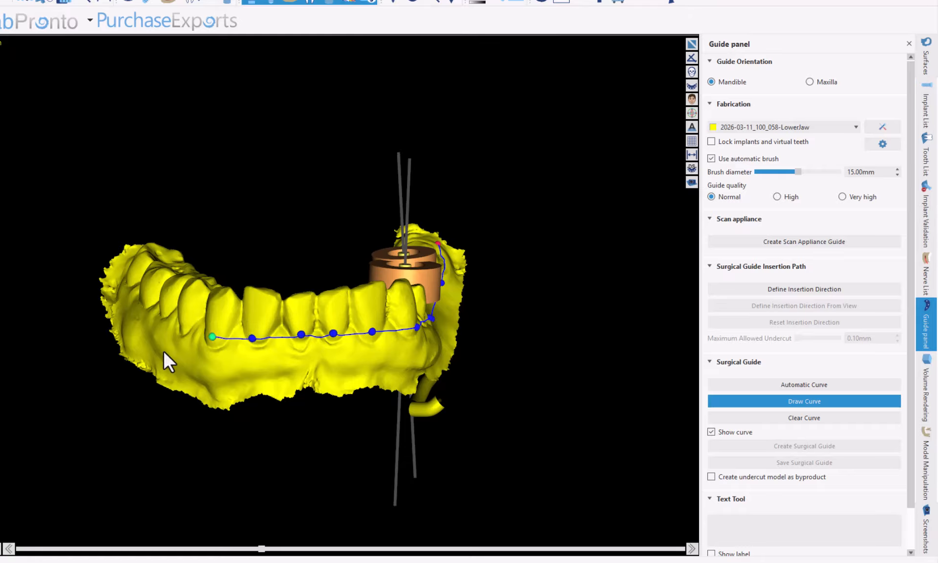
# Step: Continue the guide curve over the tooth behind the canine and cross onto the inner side of the front teeth
pyautogui.moveTo(164, 353); pyautogui.dragTo(442, 417)
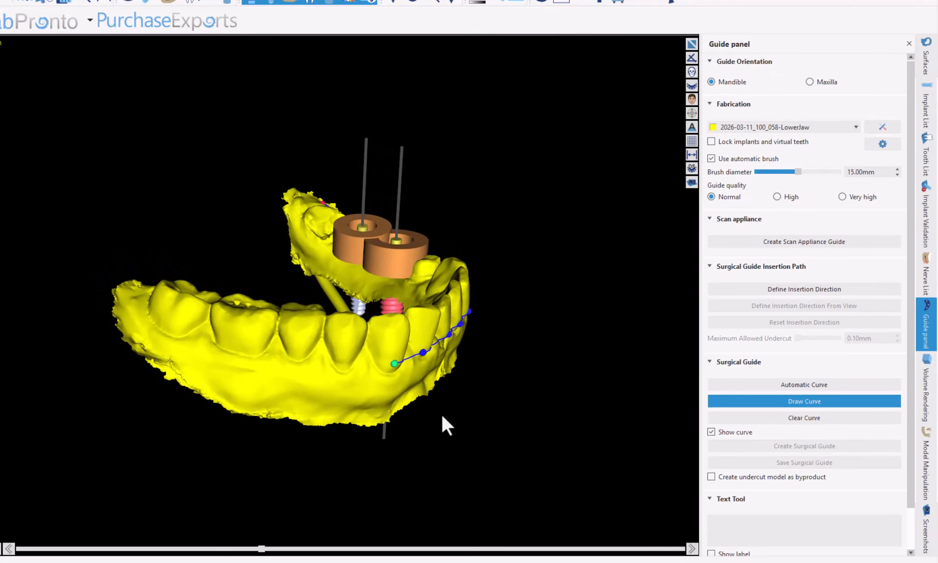
pyautogui.click(374, 363)
pyautogui.click(359, 334)
pyautogui.moveTo(312, 192); pyautogui.dragTo(395, 456)
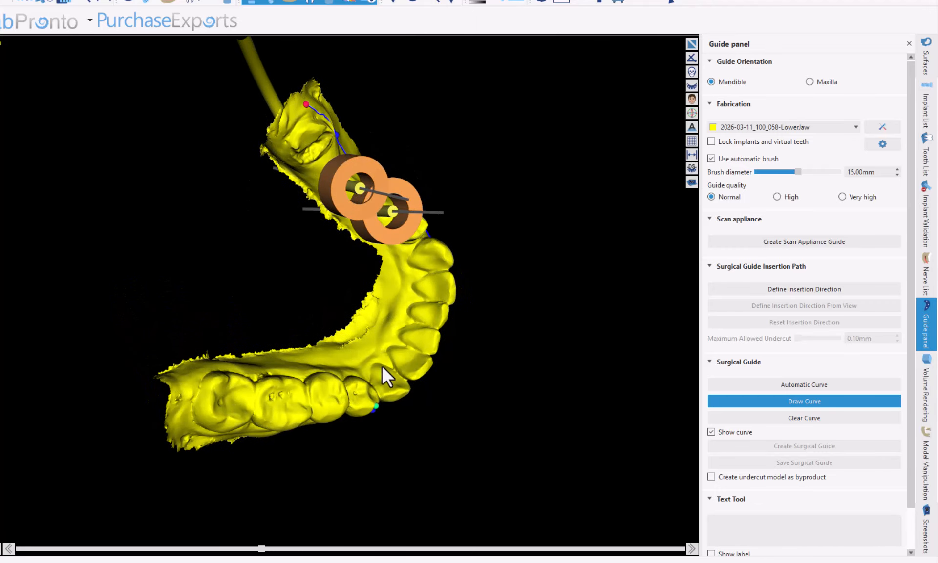
pyautogui.moveTo(304, 362); pyautogui.dragTo(263, 549)
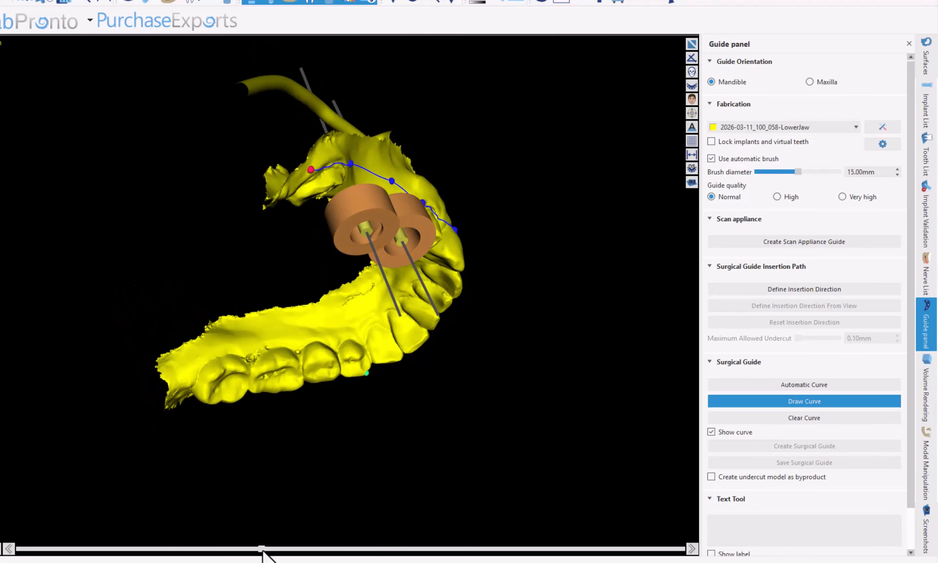
pyautogui.click(354, 346)
pyautogui.click(377, 330)
pyautogui.click(400, 313)
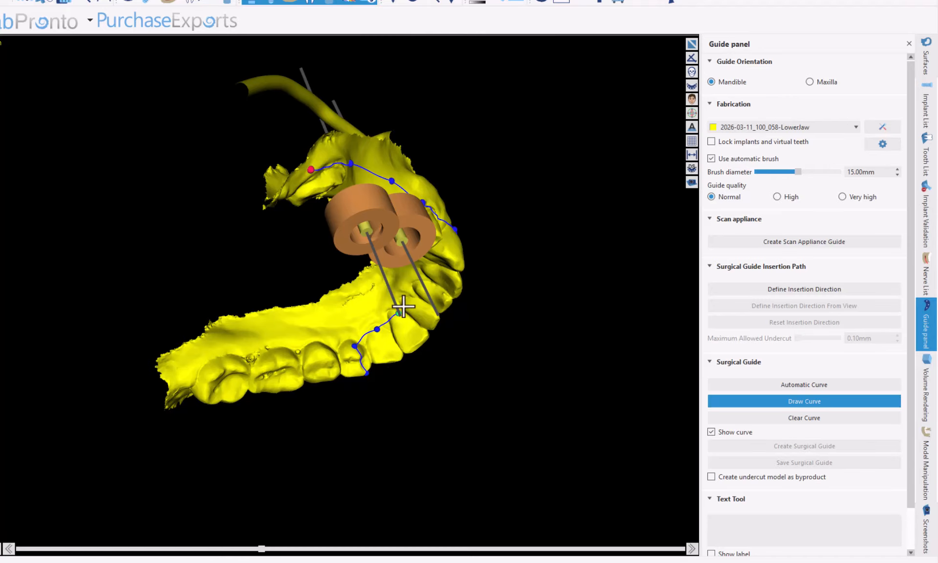
# Step: Extend the guide curve with four points along the inner side of the front teeth toward the implant sleeves
pyautogui.moveTo(399, 321); pyautogui.dragTo(328, 5, button='right')
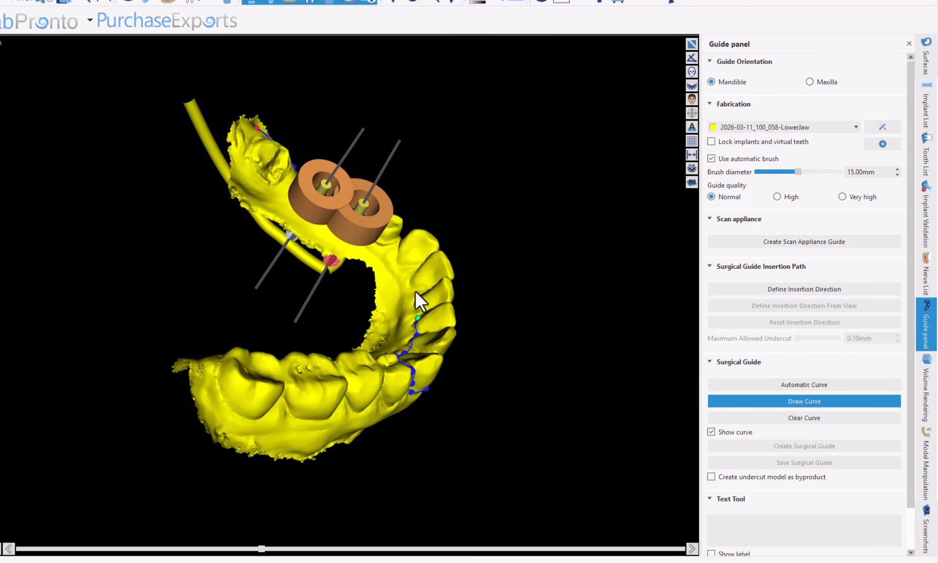
pyautogui.scroll(3, 415, 290)
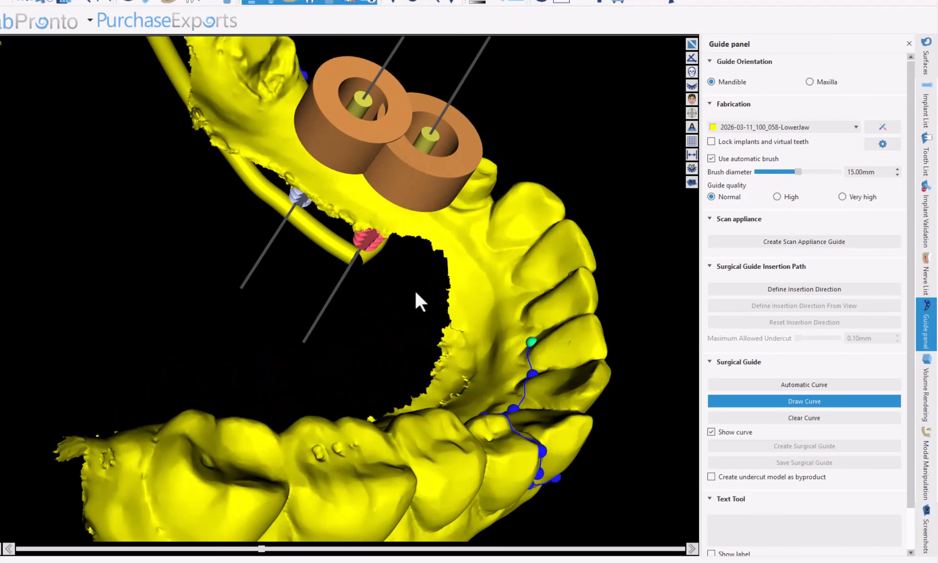
pyautogui.click(524, 315)
pyautogui.click(515, 272)
pyautogui.click(495, 242)
pyautogui.click(442, 222)
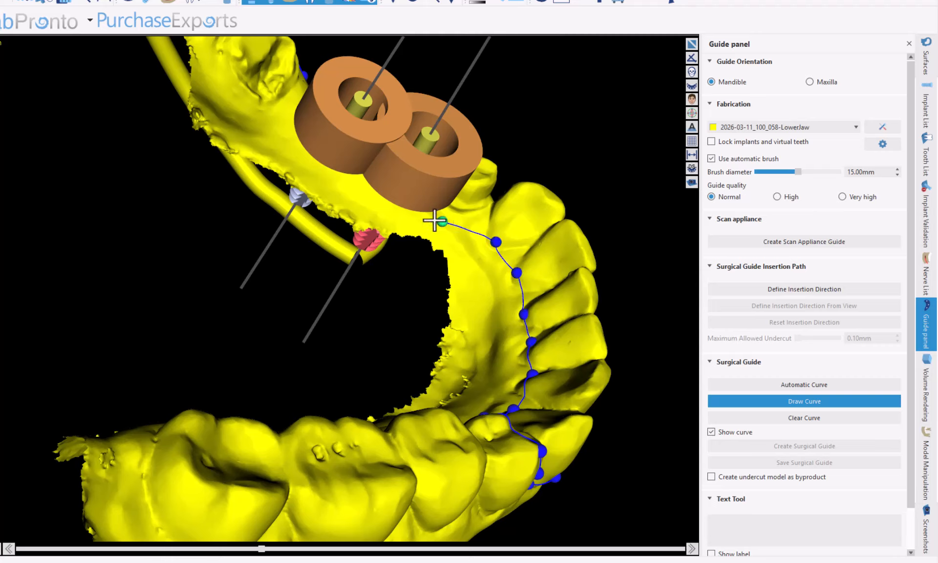
# Step: Continue the guide curve along the inner ridge past both sleeves and around the back of the rear molar
pyautogui.click(394, 210)
pyautogui.click(351, 182)
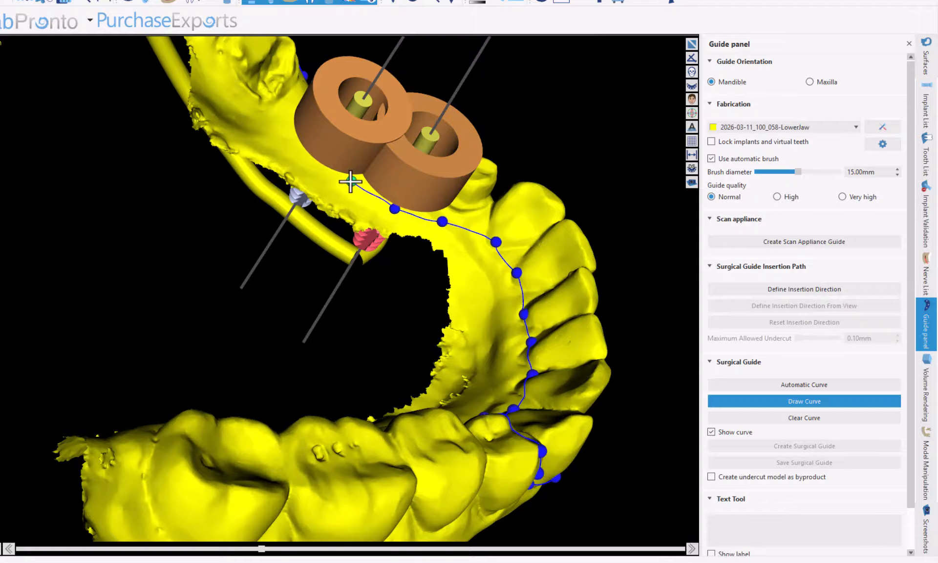
pyautogui.click(264, 127)
pyautogui.click(221, 71)
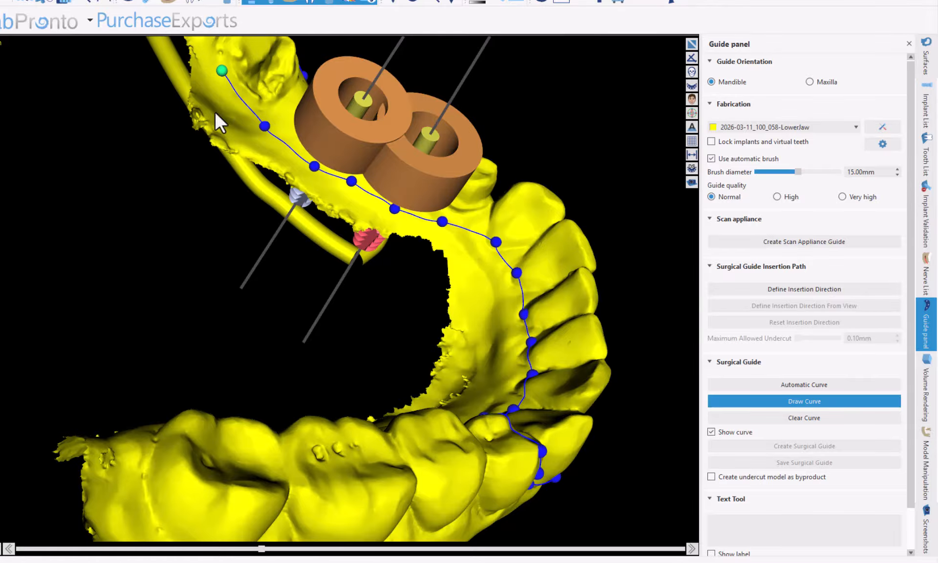
pyautogui.moveTo(99, 130); pyautogui.dragTo(110, 105)
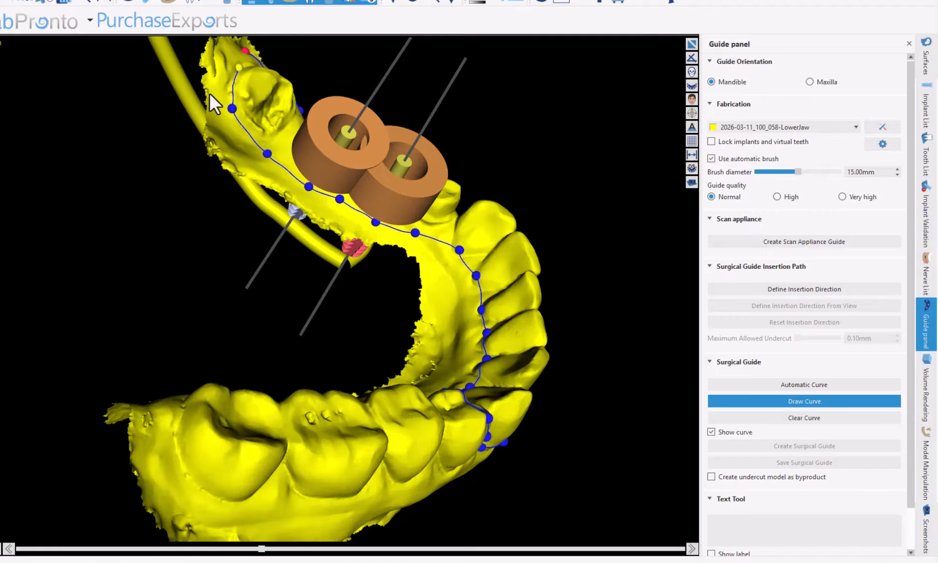
# Step: Close the guide curve at its starting point behind the rear molar and shift that point slightly toward the molar's outer side
pyautogui.moveTo(135, 152); pyautogui.dragTo(93, 457)
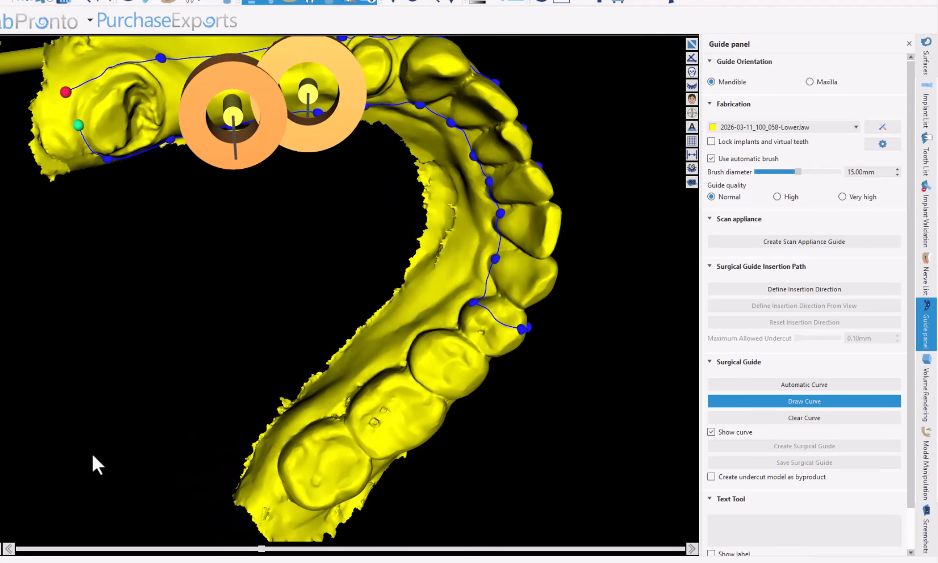
pyautogui.click(67, 92)
pyautogui.moveTo(64, 92); pyautogui.dragTo(77, 71)
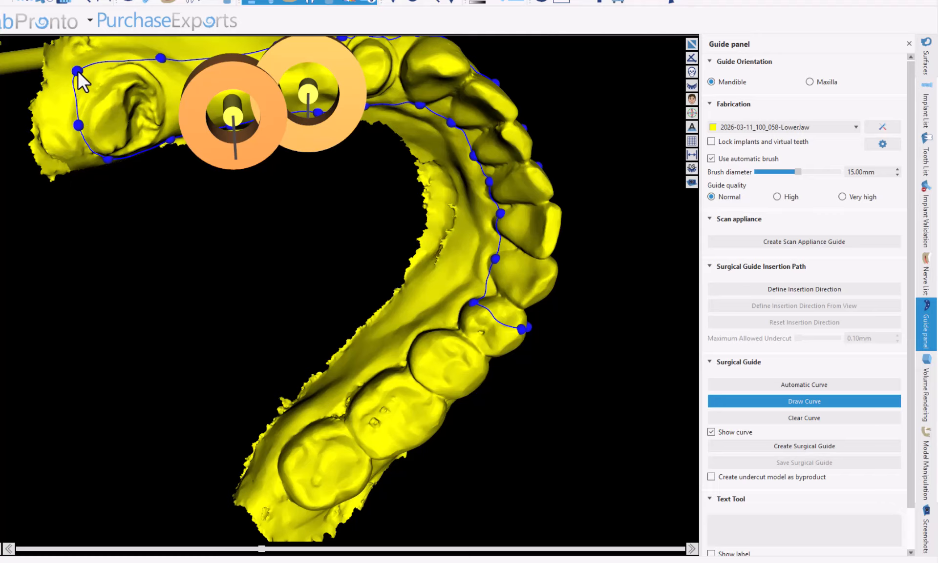
# Step: Create the surgical guide from the closed curve on the lower jaw
pyautogui.moveTo(155, 155); pyautogui.dragTo(195, 283, button='right')
pyautogui.moveTo(194, 283); pyautogui.dragTo(369, 193)
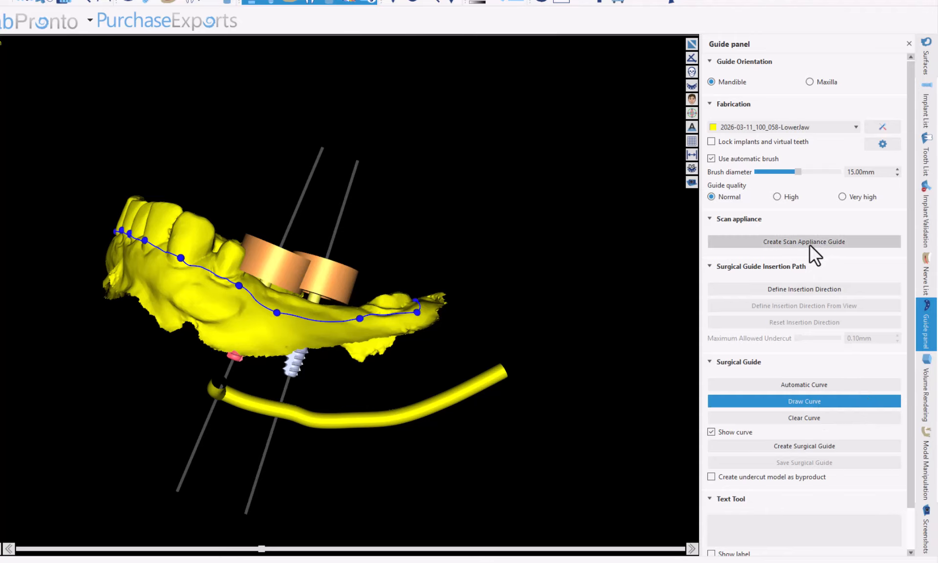
pyautogui.click(807, 445)
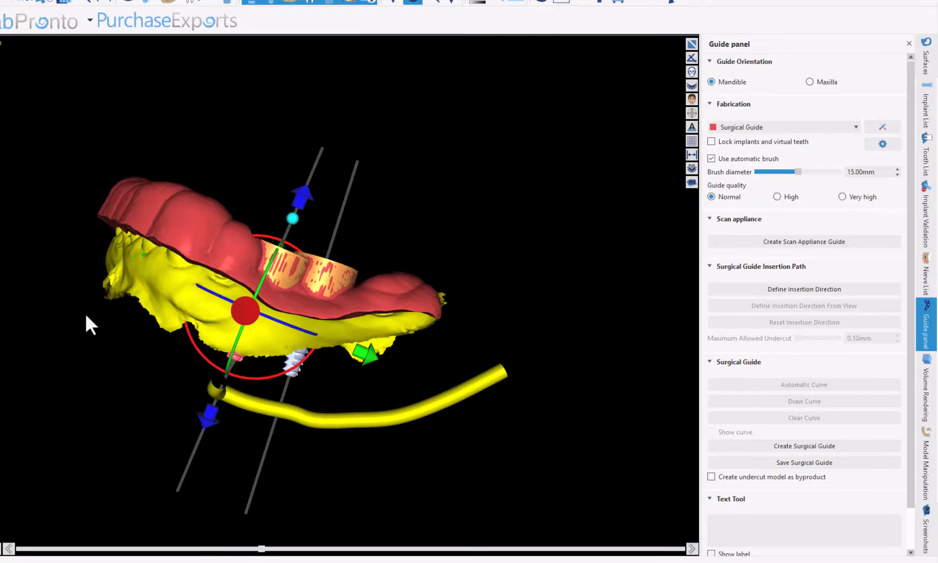
# Step: Inspect the guide around the sleeves and add an inspection window at its end on the side without implants
pyautogui.moveTo(86, 317); pyautogui.dragTo(269, 536)
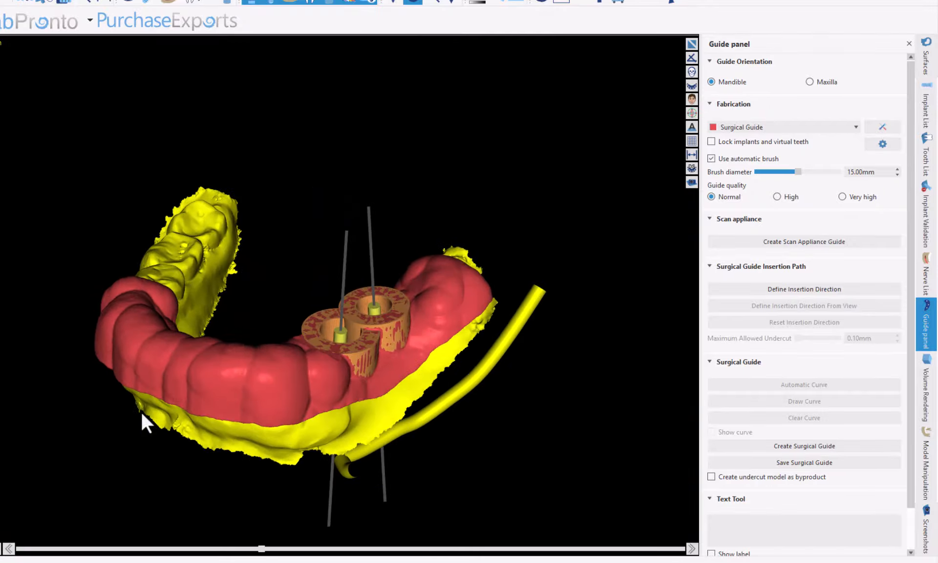
pyautogui.moveTo(142, 413); pyautogui.dragTo(279, 547)
pyautogui.moveTo(281, 296); pyautogui.dragTo(365, 324)
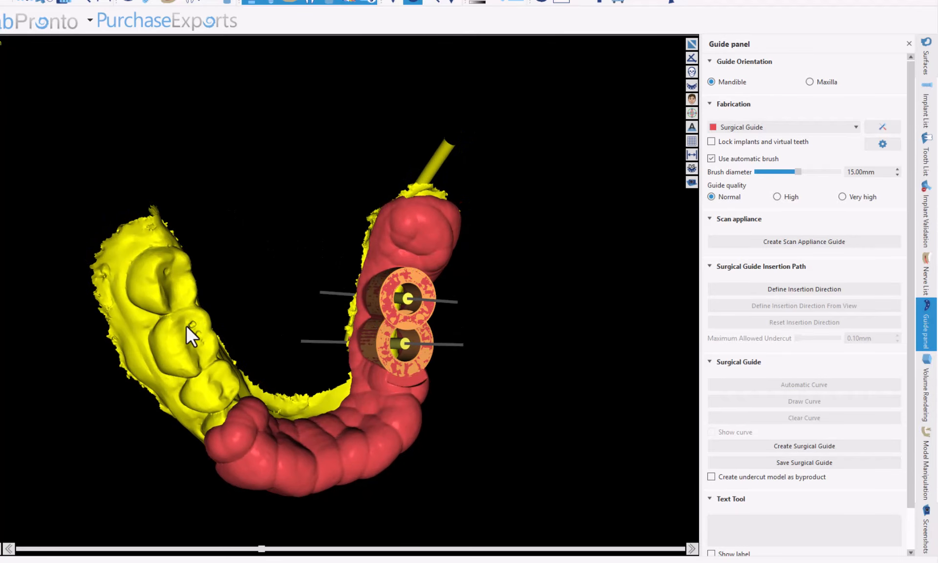
pyautogui.moveTo(187, 327); pyautogui.dragTo(216, 385)
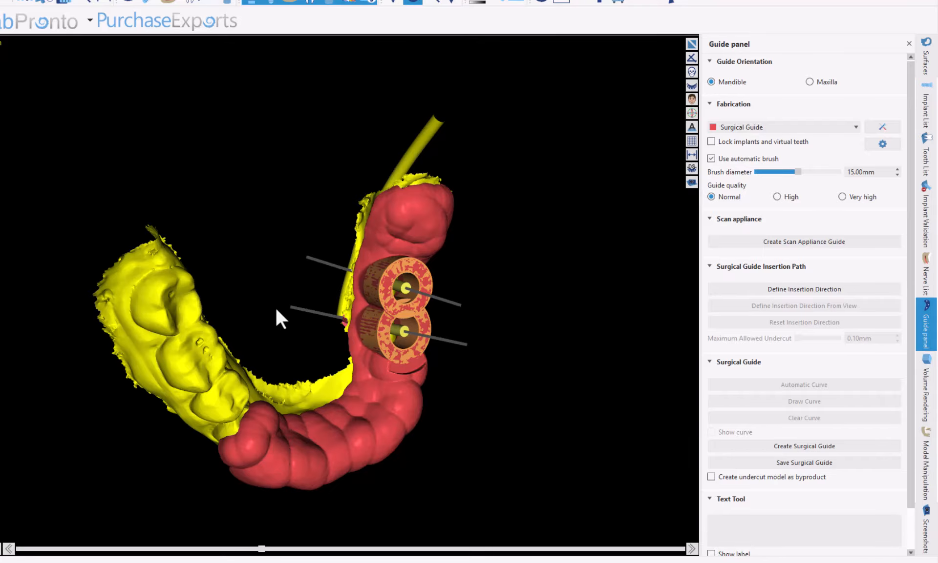
pyautogui.moveTo(276, 313); pyautogui.dragTo(213, 197)
pyautogui.moveTo(275, 226); pyautogui.dragTo(276, 203)
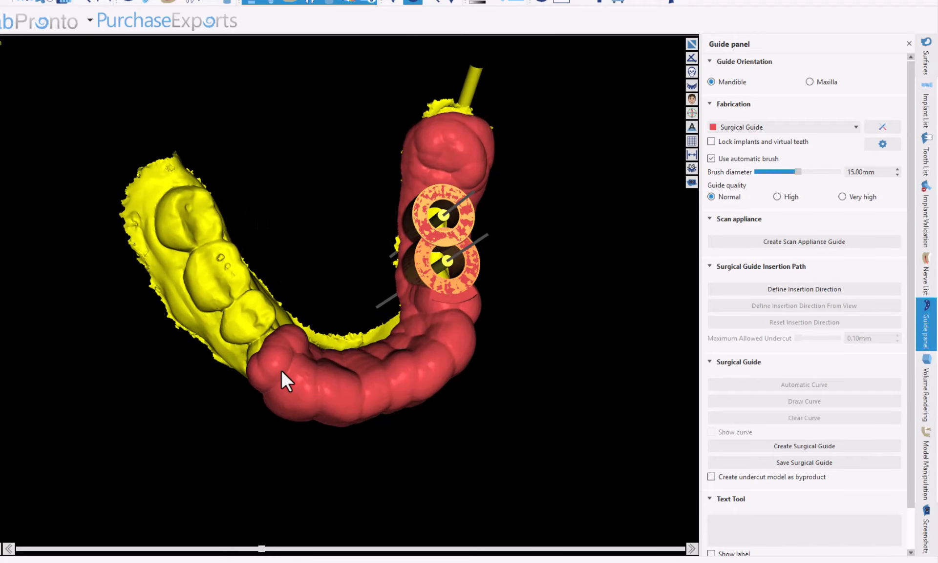
pyautogui.rightClick(250, 323)
pyautogui.click(284, 330)
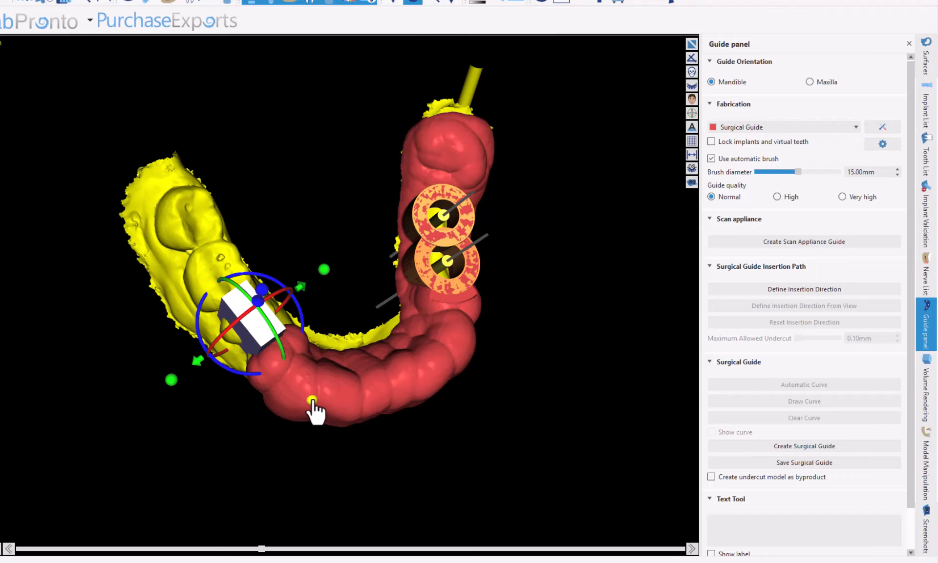
# Step: Enlarge the window block lengthwise and outward, rotate it across the guide's end, and shift it slightly toward the guide
pyautogui.moveTo(312, 404); pyautogui.dragTo(343, 436)
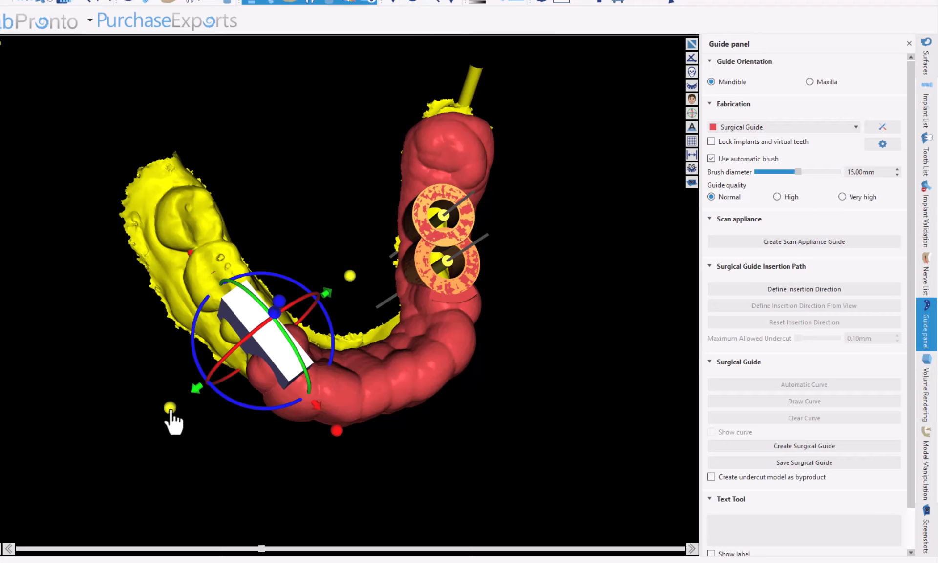
pyautogui.moveTo(171, 412); pyautogui.dragTo(100, 493)
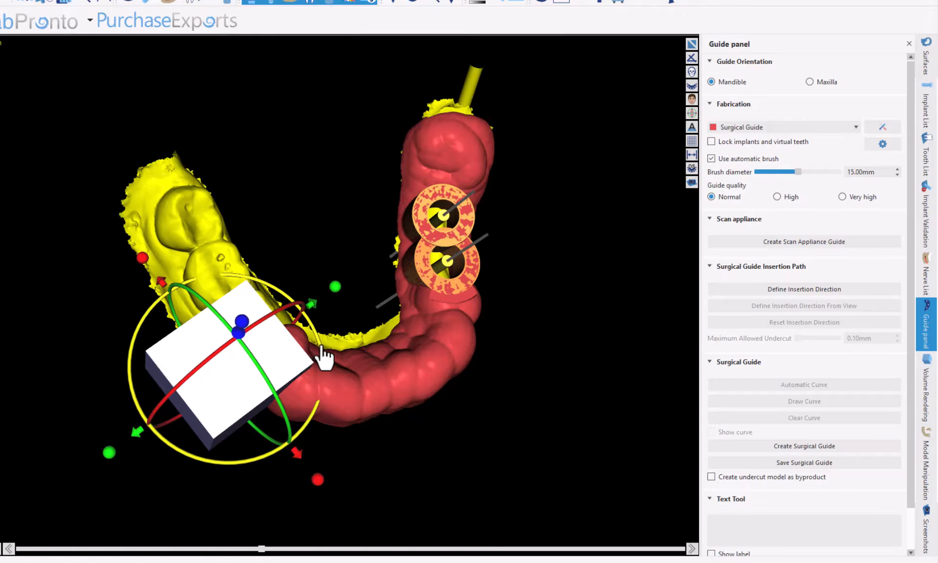
pyautogui.moveTo(324, 352); pyautogui.dragTo(294, 318)
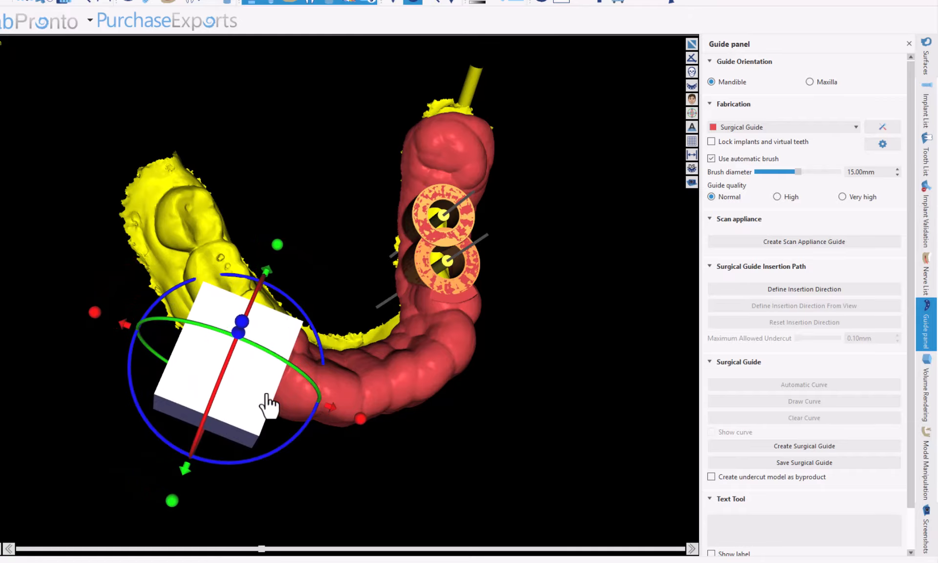
pyautogui.moveTo(240, 415); pyautogui.dragTo(256, 411)
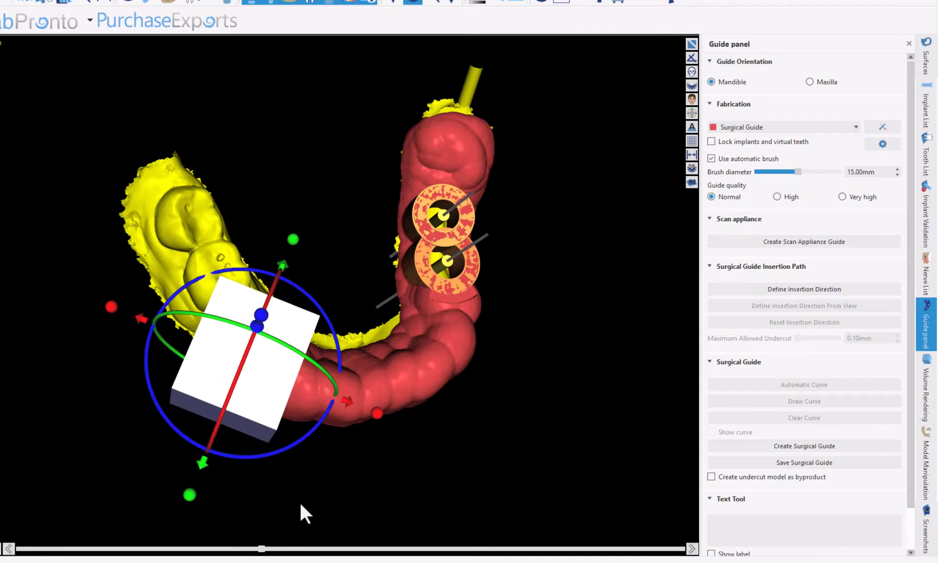
# Step: Tilt the window block slightly in the side view and extend it downward through the full height of the guide
pyautogui.moveTo(300, 502); pyautogui.dragTo(384, 147)
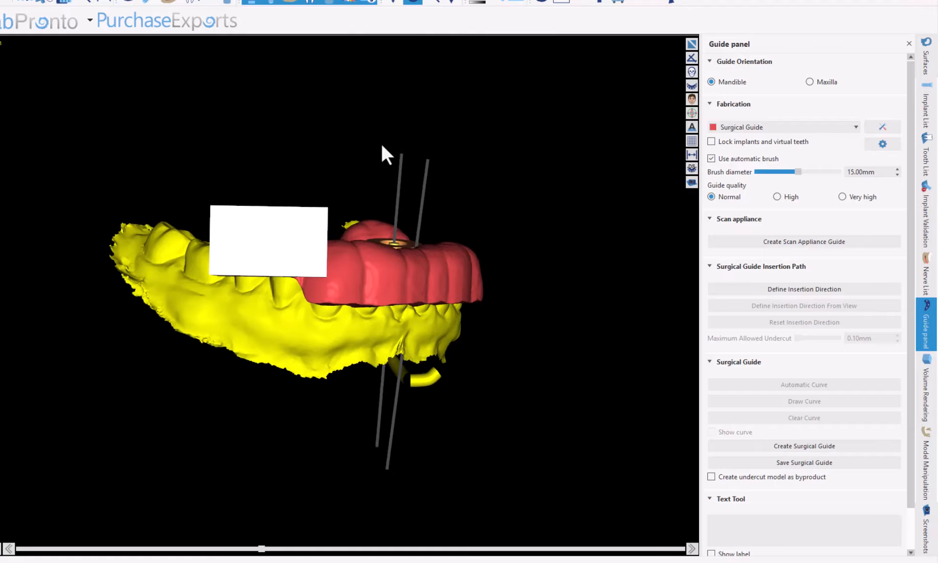
pyautogui.click(298, 222)
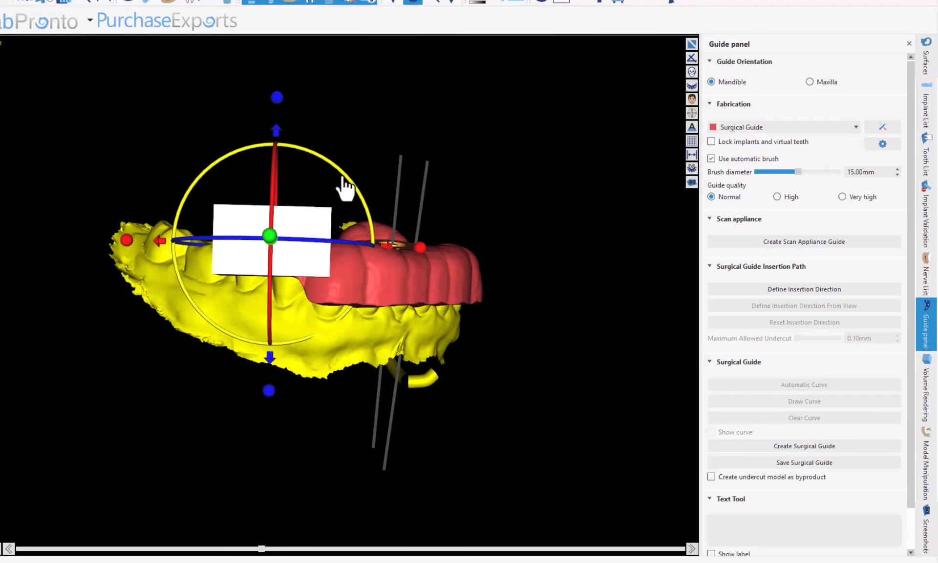
pyautogui.moveTo(343, 188); pyautogui.dragTo(339, 234)
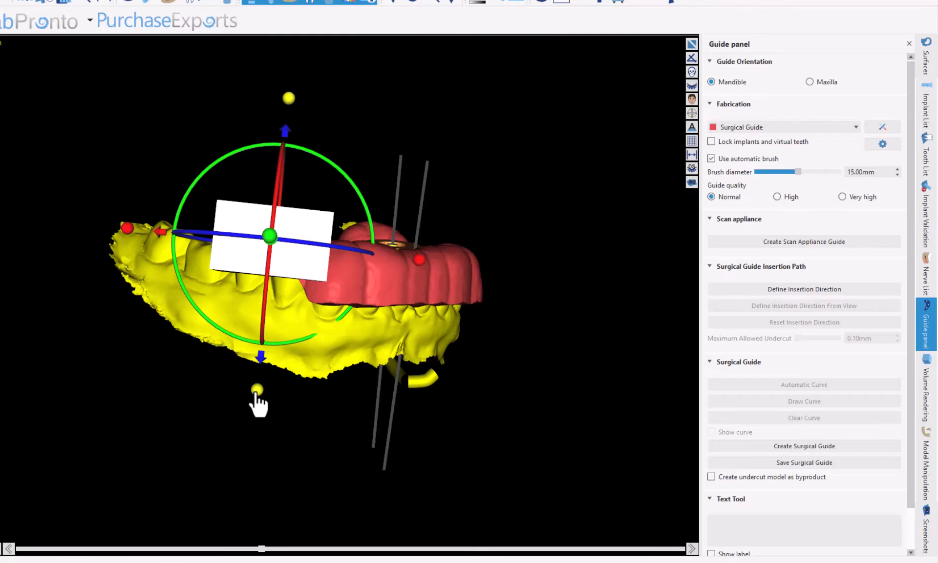
pyautogui.moveTo(255, 395); pyautogui.dragTo(254, 470)
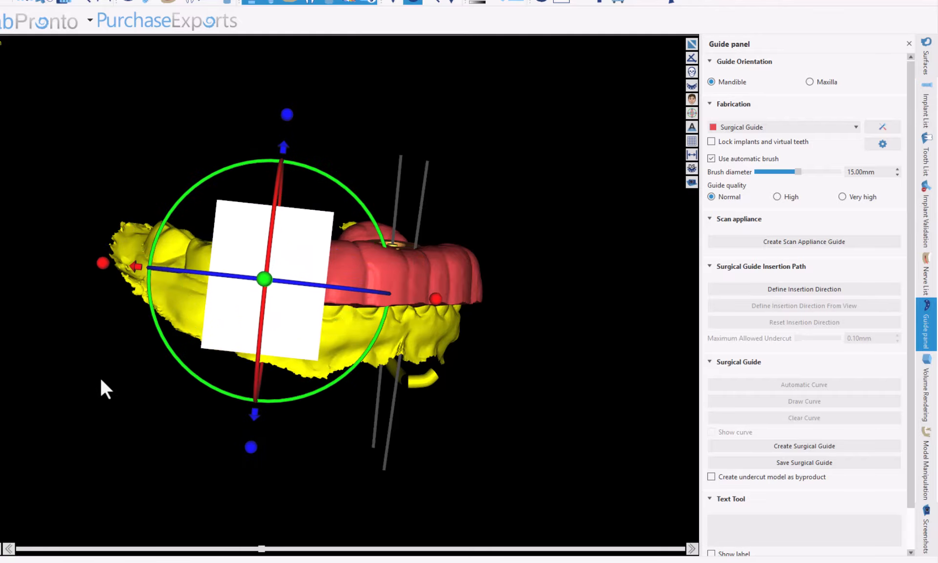
# Step: Widen the window block toward the inner side of the arch so it cuts completely across the guide's end
pyautogui.moveTo(101, 381); pyautogui.dragTo(522, 535)
pyautogui.moveTo(256, 364); pyautogui.dragTo(254, 502)
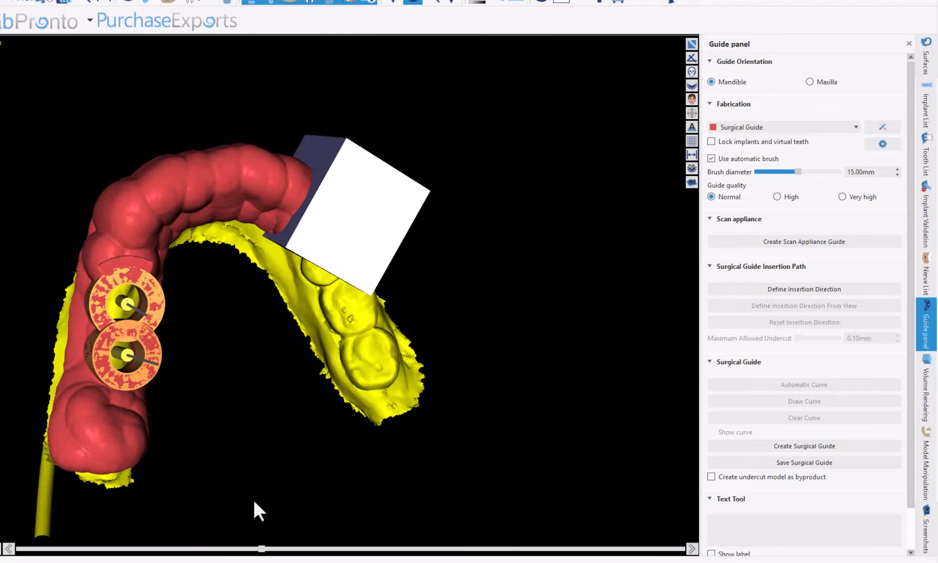
pyautogui.moveTo(314, 256)
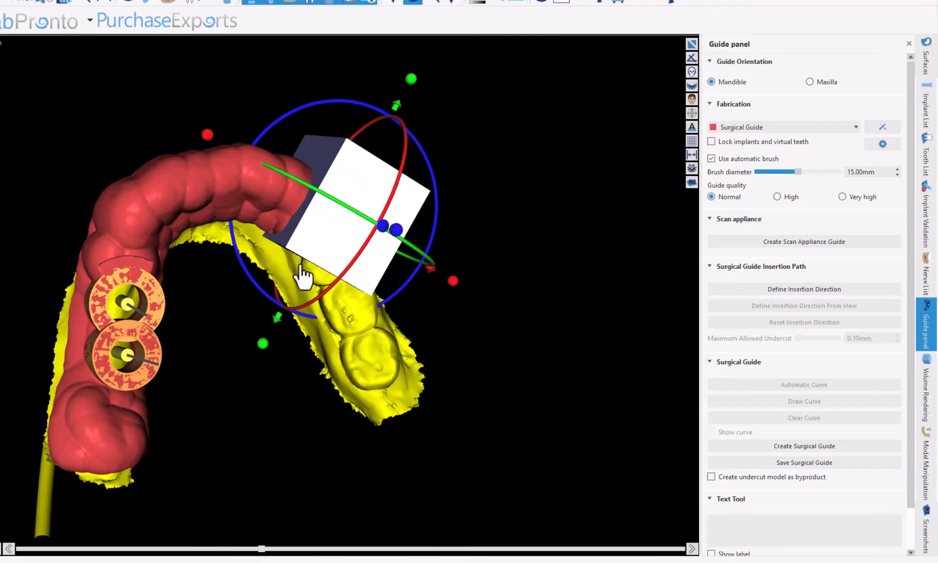
pyautogui.moveTo(260, 349); pyautogui.dragTo(245, 364)
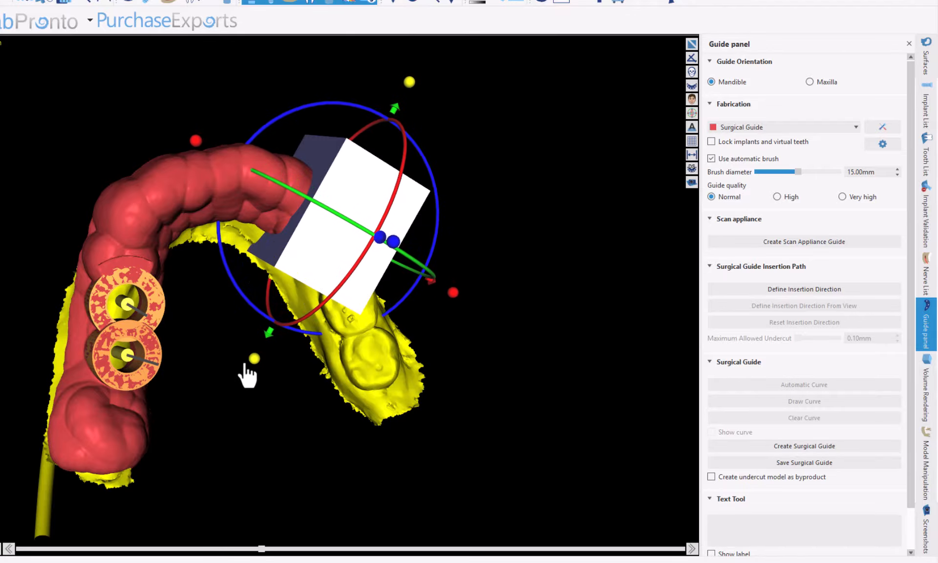
# Step: Add a second window on the rear molar behind the sleeves and stretch it both ways across the guide's width
pyautogui.moveTo(252, 425); pyautogui.dragTo(410, 521)
pyautogui.moveTo(494, 138); pyautogui.dragTo(200, 471)
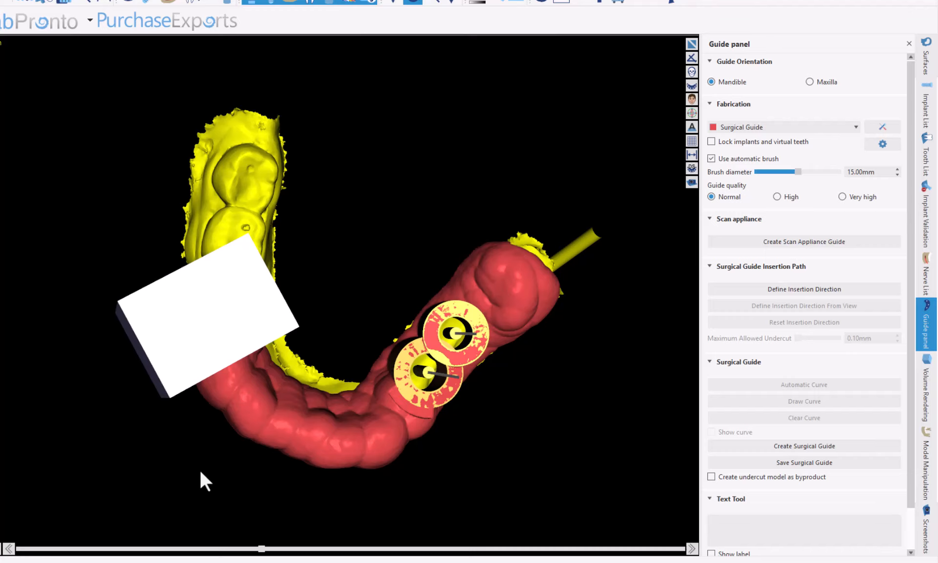
pyautogui.rightClick(533, 265)
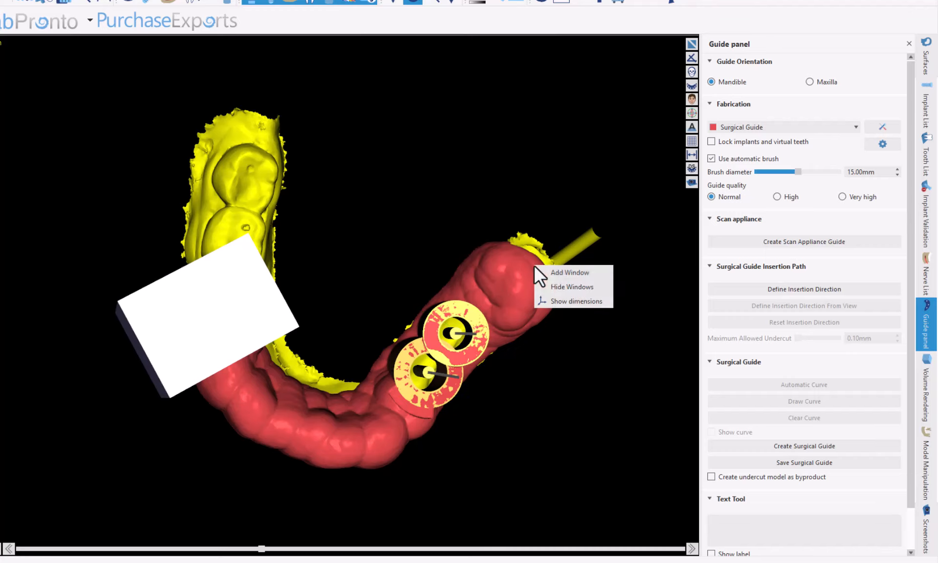
pyautogui.click(569, 272)
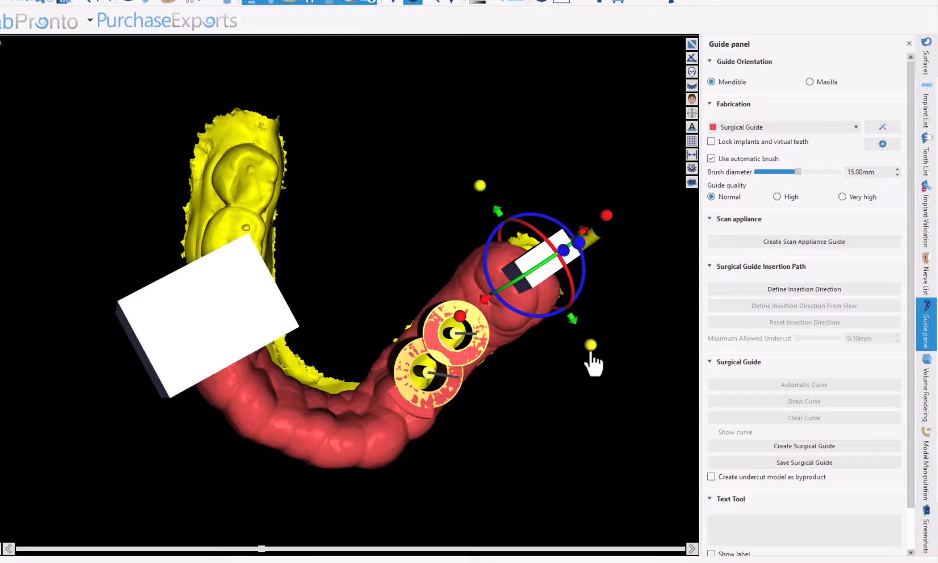
pyautogui.moveTo(592, 348); pyautogui.dragTo(674, 427)
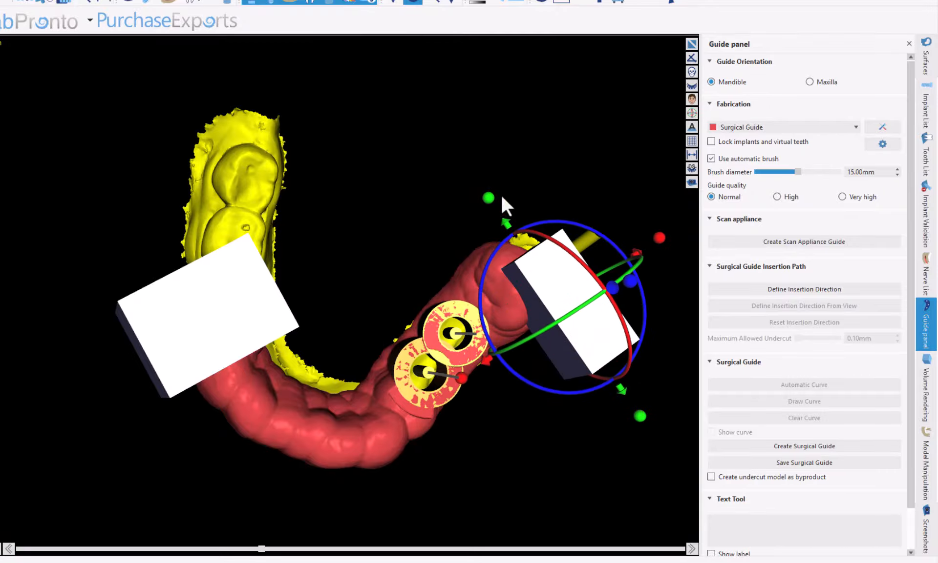
pyautogui.moveTo(486, 210); pyautogui.dragTo(442, 144)
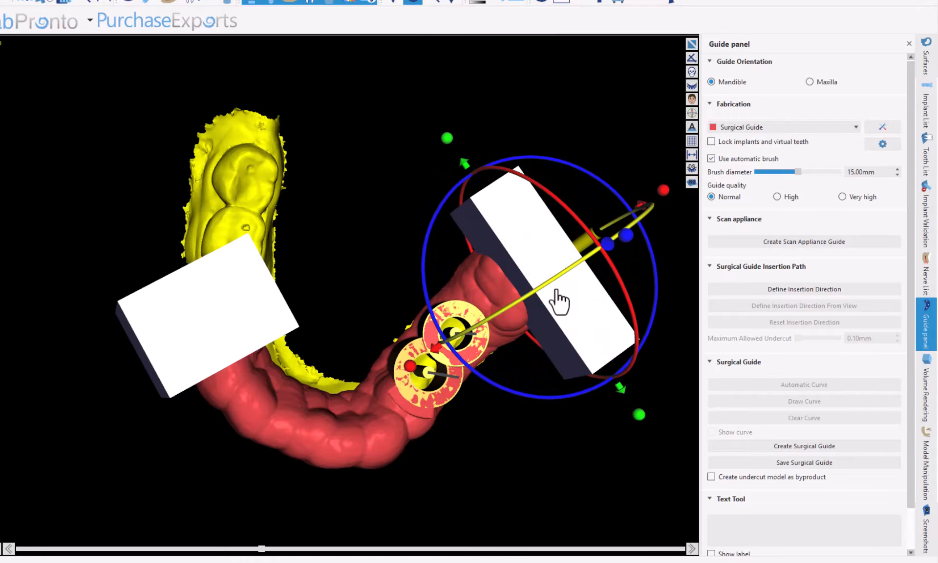
# Step: Tilt the rear window block in the side view to match the molar's slope, shift it over the guide's end, and extend it downward
pyautogui.moveTo(477, 505); pyautogui.dragTo(313, 215)
pyautogui.moveTo(621, 323); pyautogui.dragTo(561, 251)
pyautogui.click(454, 107)
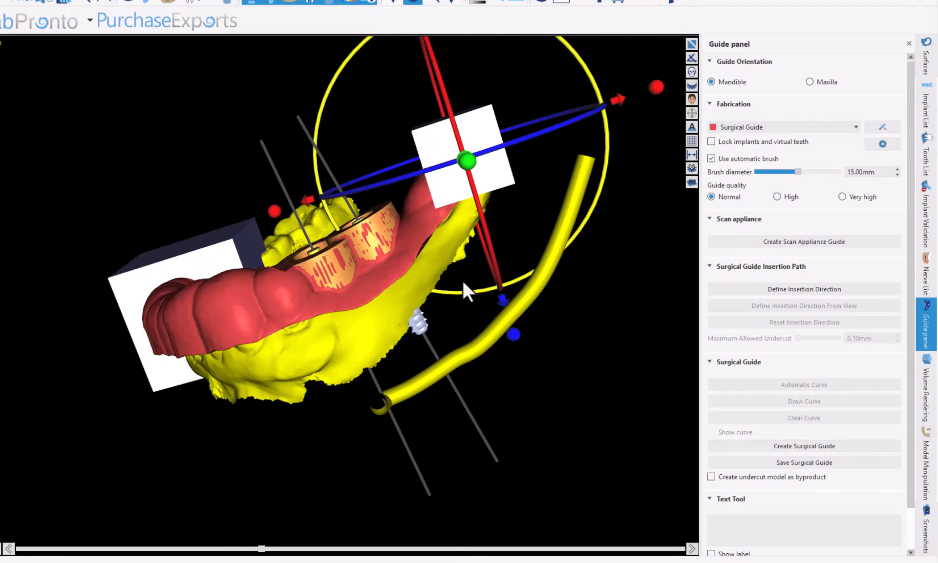
pyautogui.moveTo(466, 299); pyautogui.dragTo(522, 284)
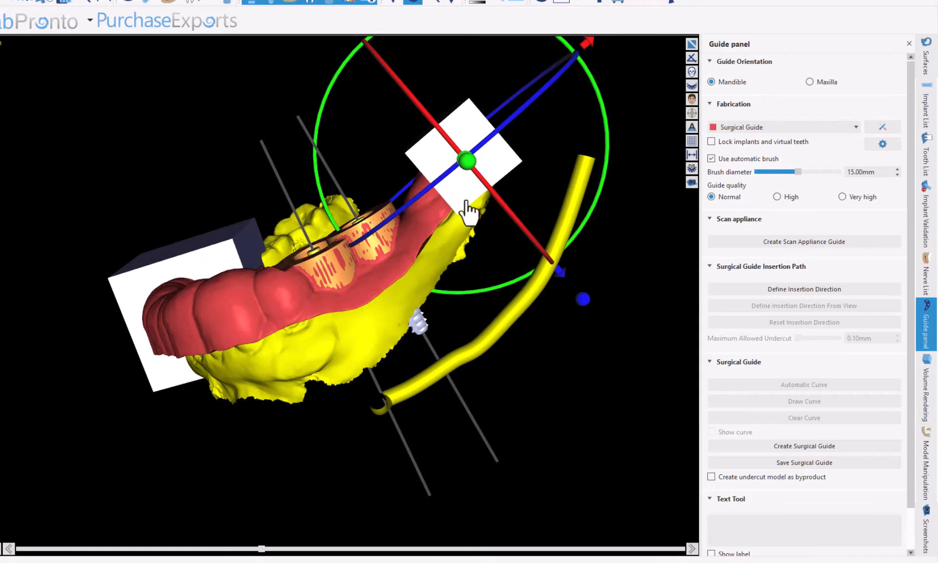
pyautogui.moveTo(466, 201)
pyautogui.mouseDown()
pyautogui.moveTo(476, 185)
pyautogui.moveTo(499, 195)
pyautogui.moveTo(472, 201)
pyautogui.moveTo(480, 212)
pyautogui.mouseUp()
pyautogui.moveTo(473, 205); pyautogui.dragTo(479, 200)
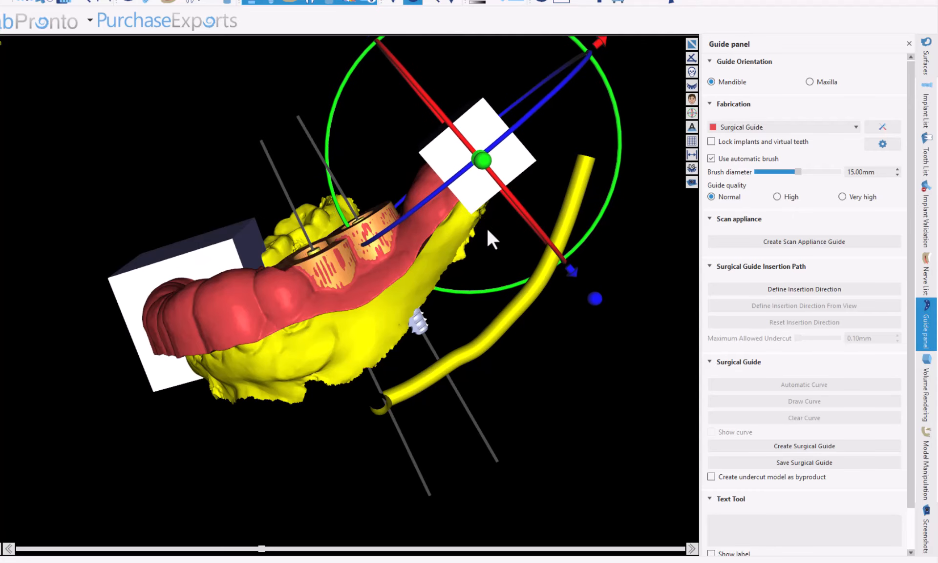
pyautogui.moveTo(595, 305); pyautogui.dragTo(610, 333)
pyautogui.moveTo(493, 224); pyautogui.dragTo(481, 210)
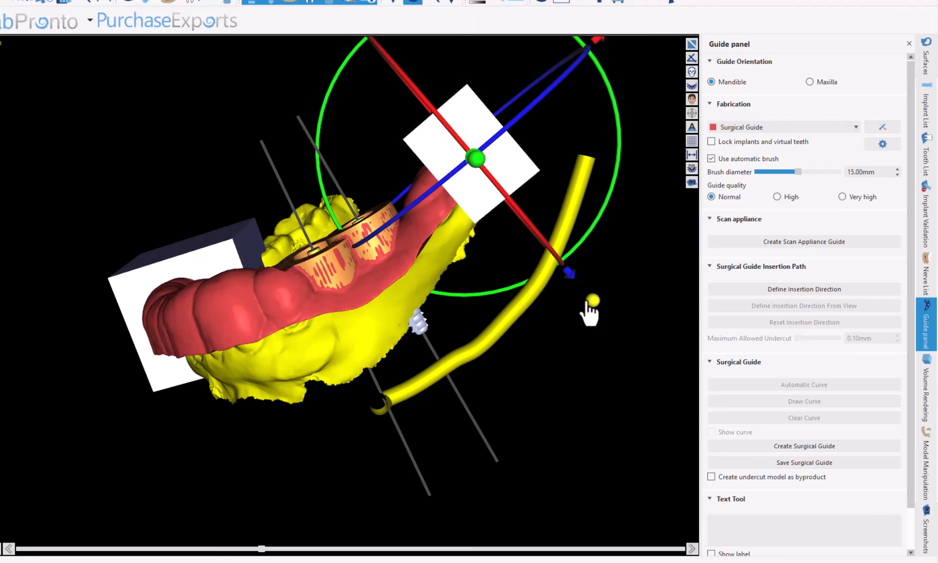
pyautogui.moveTo(594, 314); pyautogui.dragTo(596, 307)
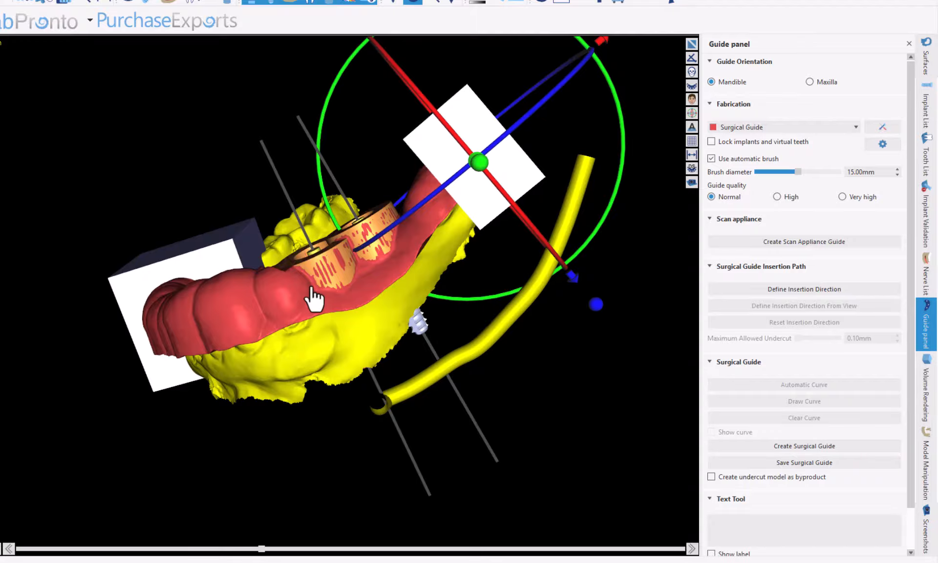
# Step: Rotate the rear window block in the occlusal view so it crosses the guide squarely, and shift it slightly over the molar
pyautogui.moveTo(78, 174); pyautogui.dragTo(335, 318)
pyautogui.click(470, 320)
pyautogui.click(543, 327)
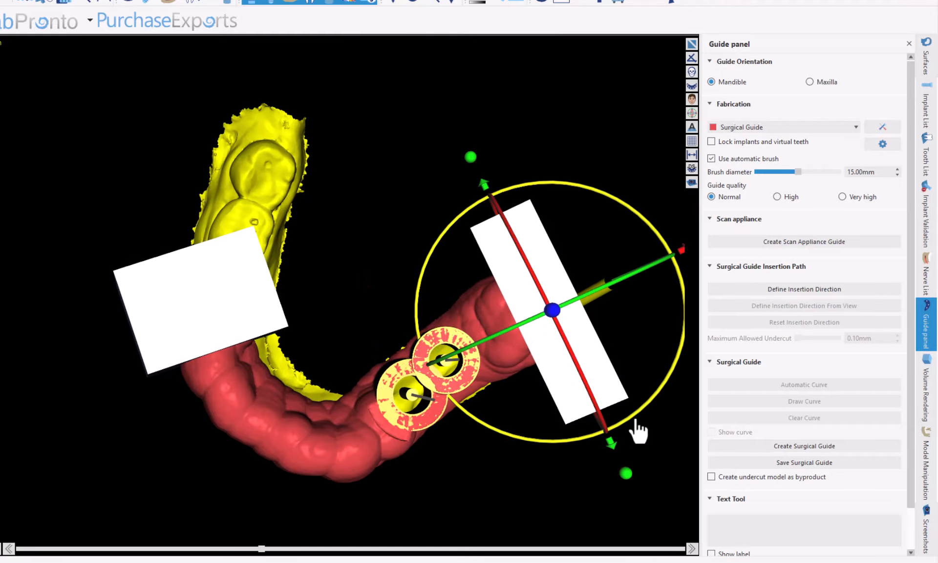
pyautogui.moveTo(636, 421); pyautogui.dragTo(645, 393)
pyautogui.moveTo(573, 379); pyautogui.dragTo(563, 367)
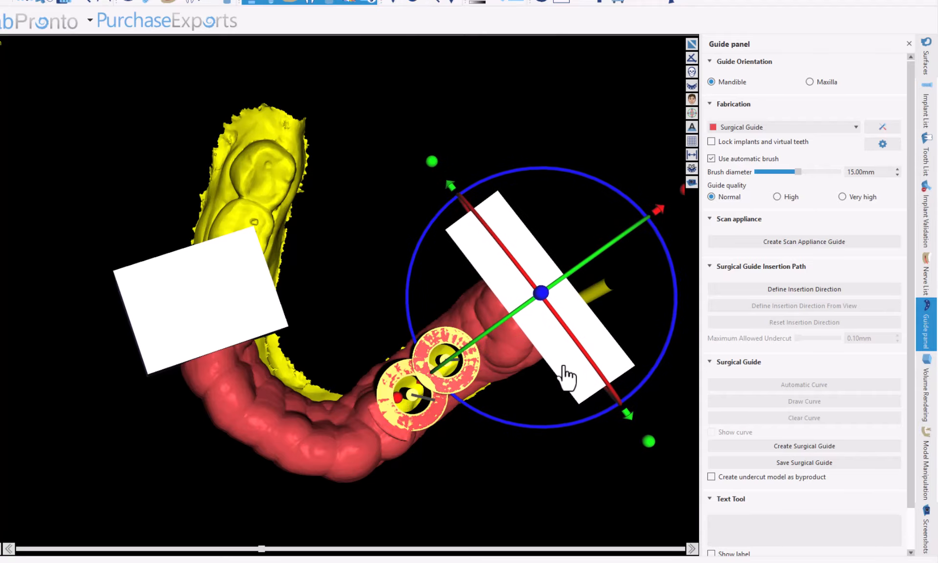
# Step: Add a third window on the guide's front teeth and extend its block outward from the arch
pyautogui.moveTo(496, 527)
pyautogui.mouseDown()
pyautogui.moveTo(392, 496)
pyautogui.moveTo(461, 337)
pyautogui.moveTo(350, 433)
pyautogui.moveTo(314, 420)
pyautogui.moveTo(399, 428)
pyautogui.moveTo(328, 410)
pyautogui.moveTo(367, 341)
pyautogui.mouseUp()
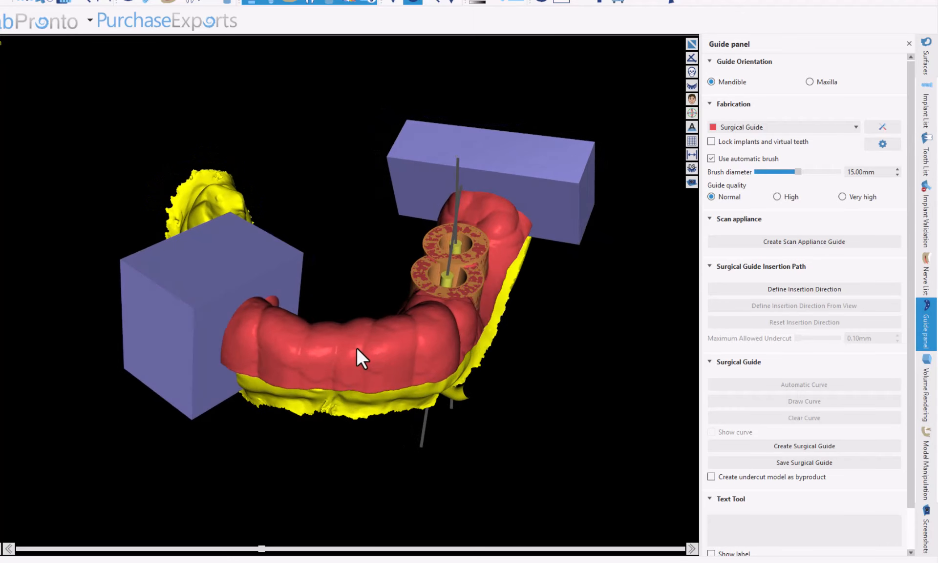
pyautogui.rightClick(357, 349)
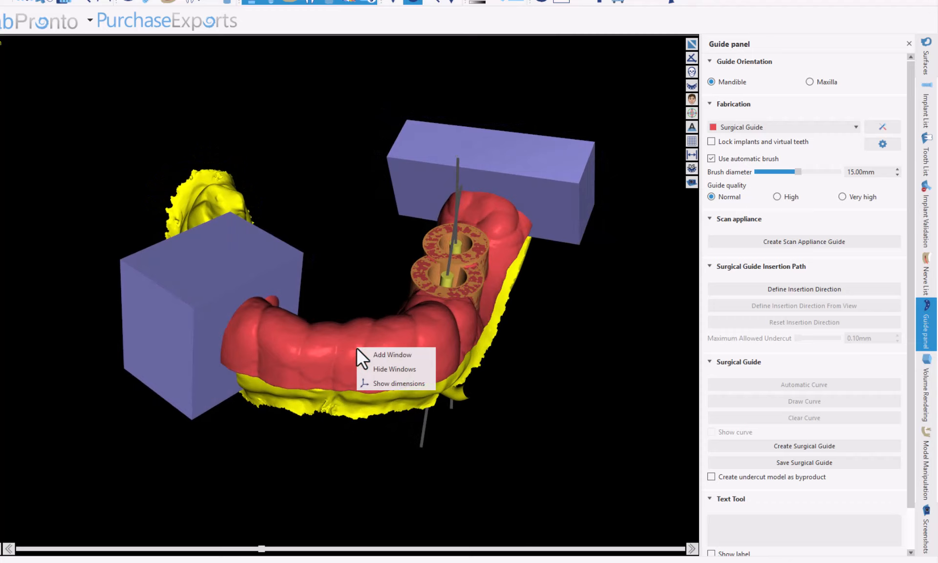
pyautogui.click(389, 352)
pyautogui.moveTo(275, 463); pyautogui.dragTo(302, 561)
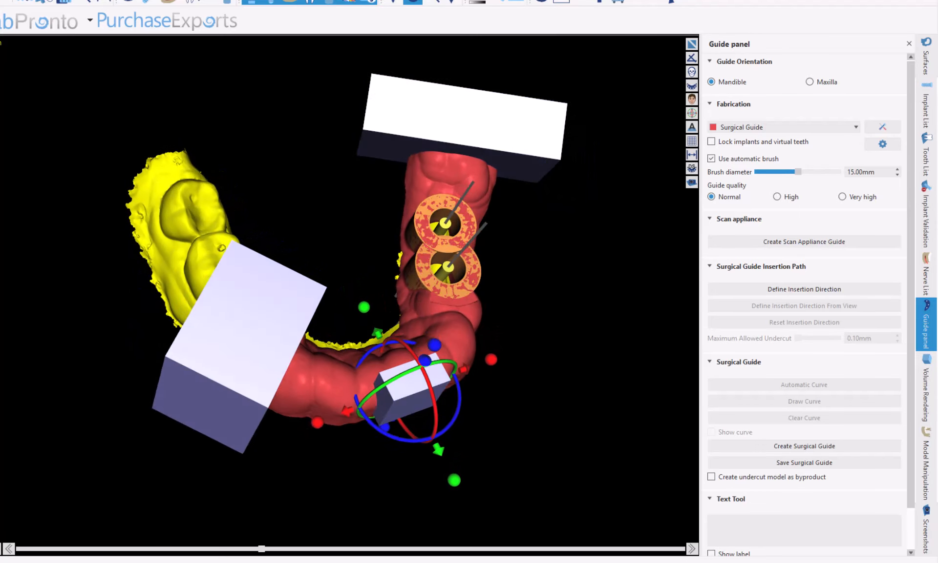
pyautogui.click(661, 448)
pyautogui.moveTo(579, 432); pyautogui.dragTo(456, 254)
pyautogui.click(454, 278)
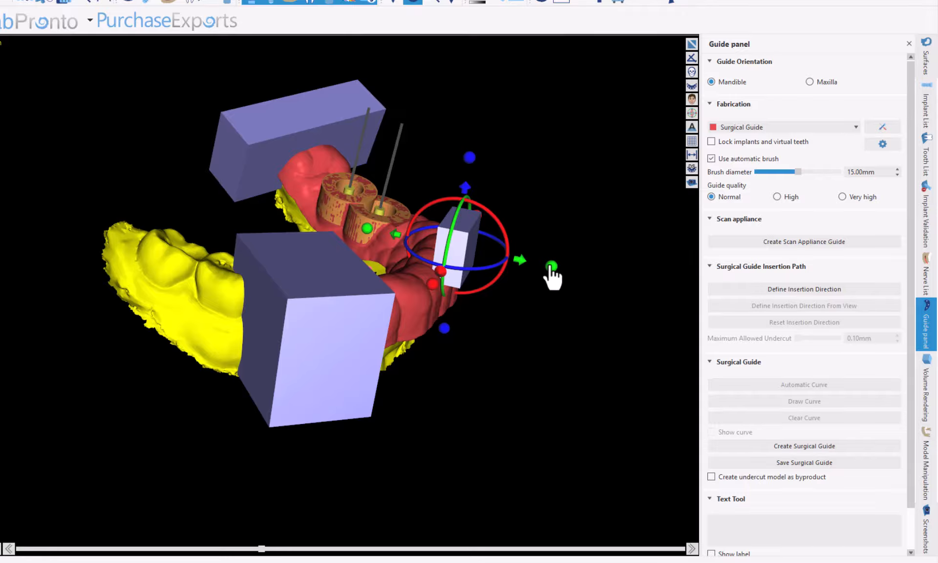
pyautogui.moveTo(551, 267); pyautogui.dragTo(597, 299)
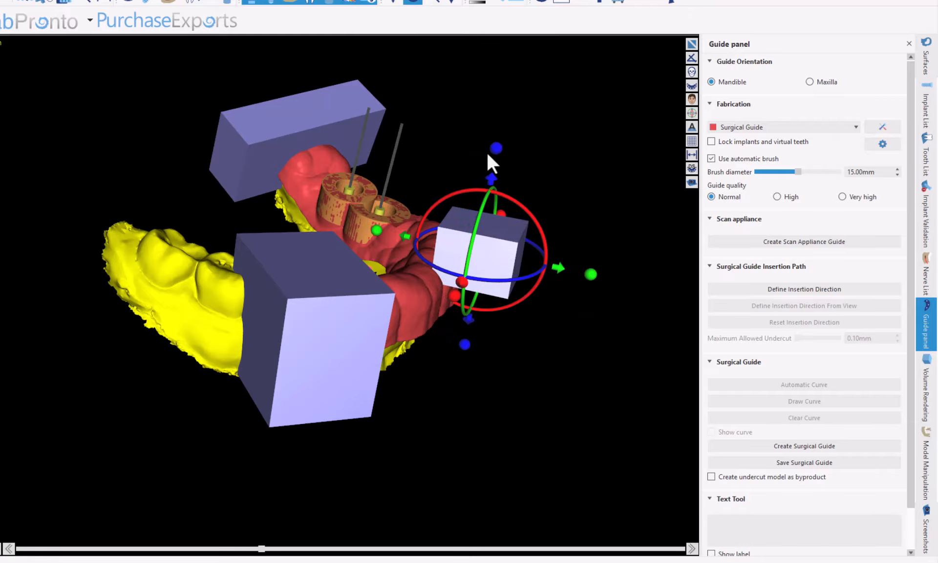
# Step: Hide the Surgical Guide surface, move the front window block inward over the incisors, and lower it slightly onto their edges
pyautogui.moveTo(540, 411); pyautogui.dragTo(265, 502)
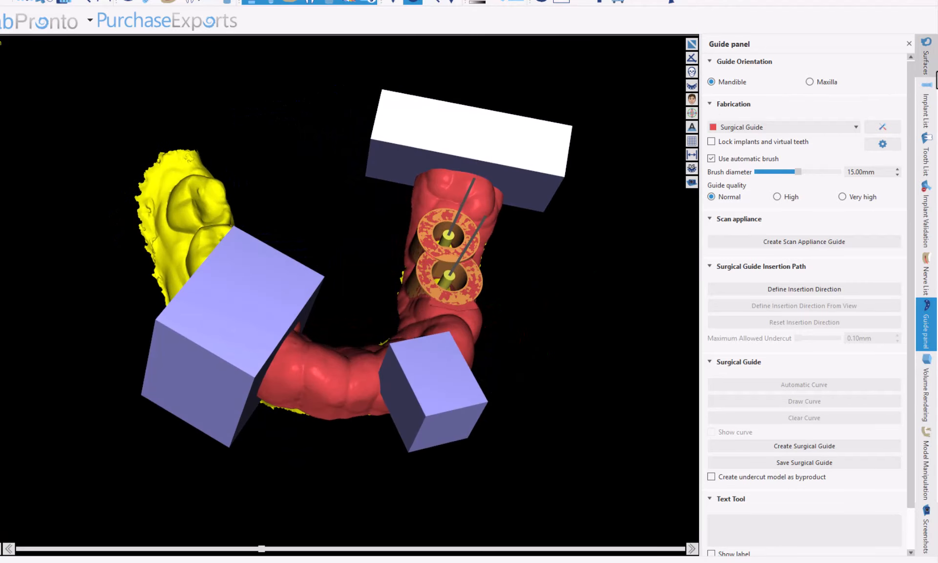
pyautogui.click(926, 63)
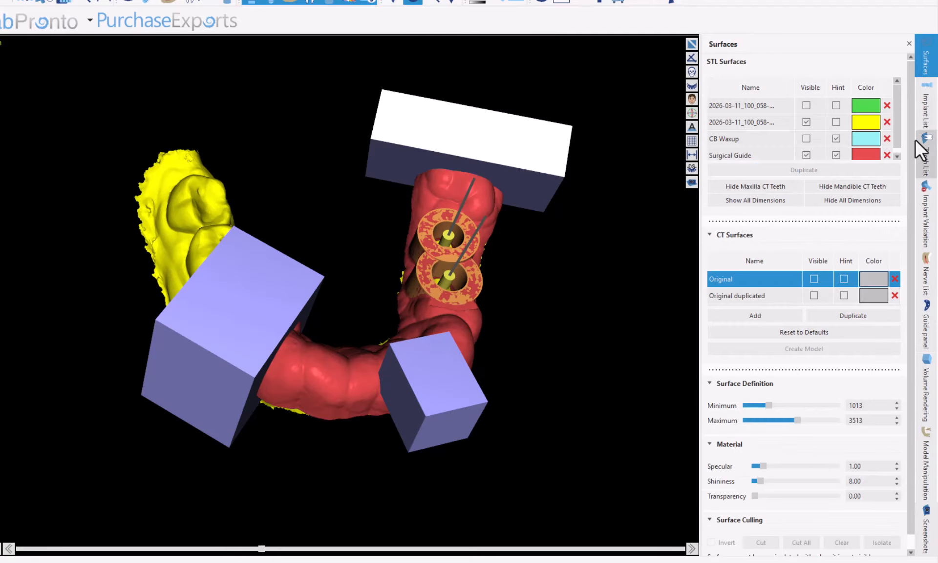
pyautogui.click(806, 155)
pyautogui.moveTo(470, 484); pyautogui.dragTo(307, 520)
pyautogui.click(464, 429)
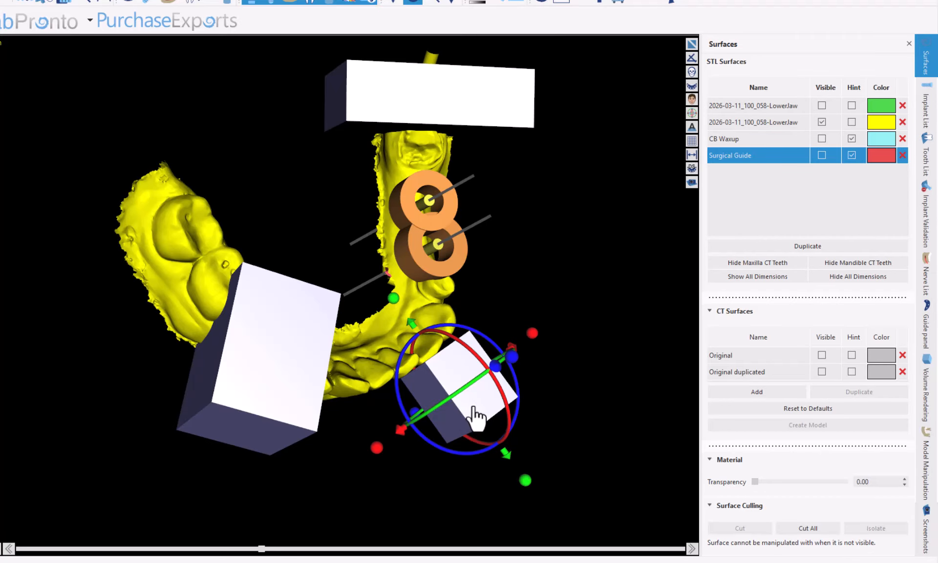
pyautogui.moveTo(477, 412); pyautogui.dragTo(453, 413)
pyautogui.moveTo(273, 169); pyautogui.dragTo(105, 100)
pyautogui.moveTo(598, 496); pyautogui.dragTo(465, 270)
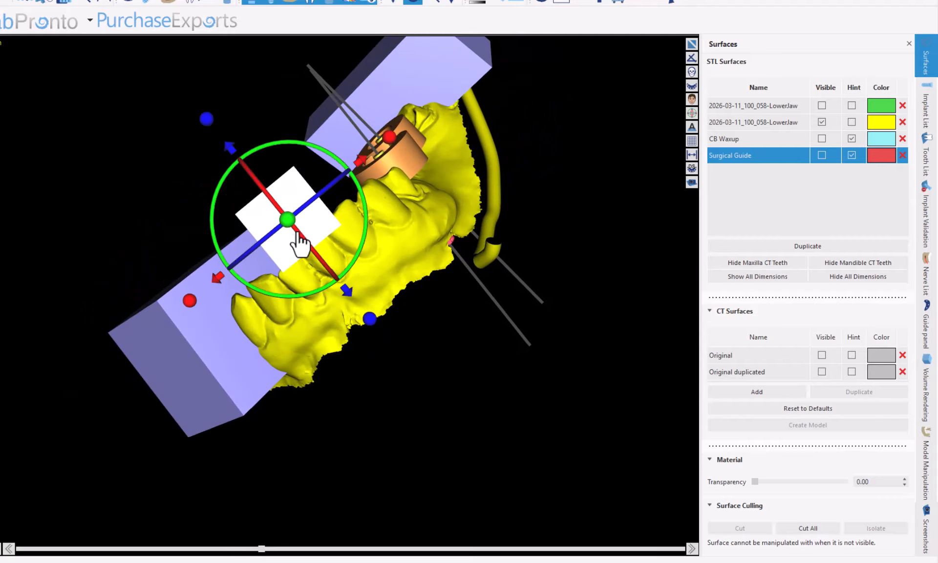
pyautogui.moveTo(293, 264); pyautogui.dragTo(299, 267)
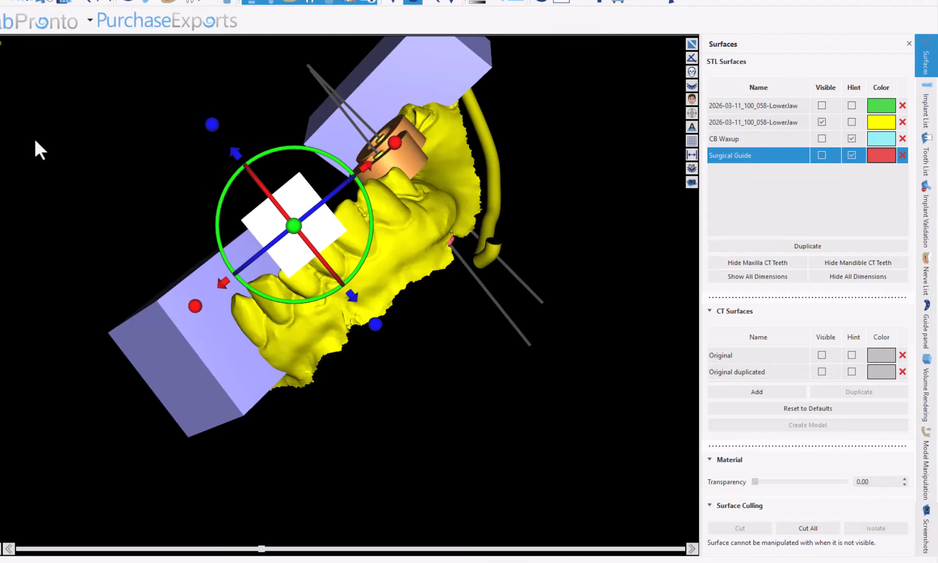
# Step: Tilt the large window block at the guide's front end slightly more upright and shift it slightly toward the incisors
pyautogui.moveTo(36, 146); pyautogui.dragTo(318, 391)
pyautogui.click(316, 399)
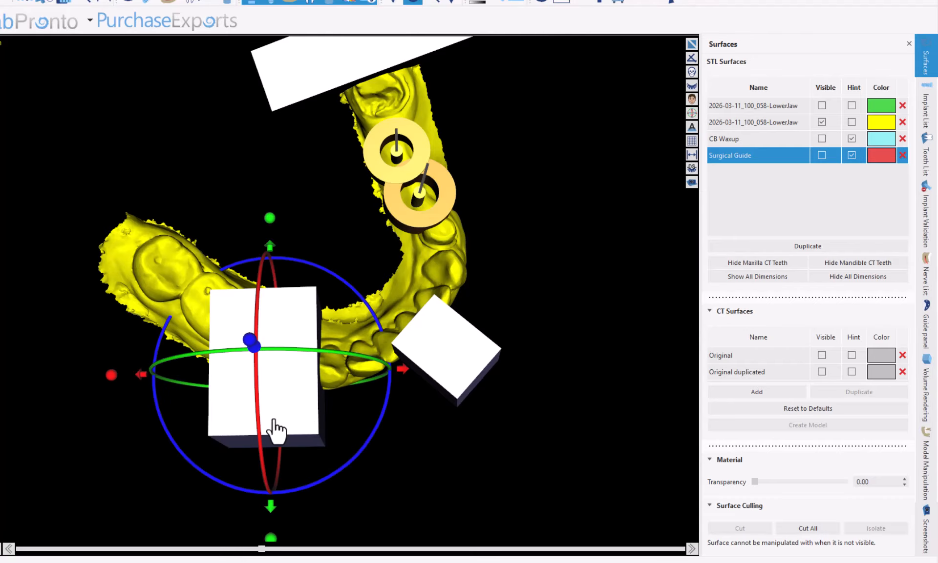
pyautogui.moveTo(182, 496)
pyautogui.mouseDown()
pyautogui.moveTo(193, 306)
pyautogui.moveTo(391, 224)
pyautogui.mouseUp()
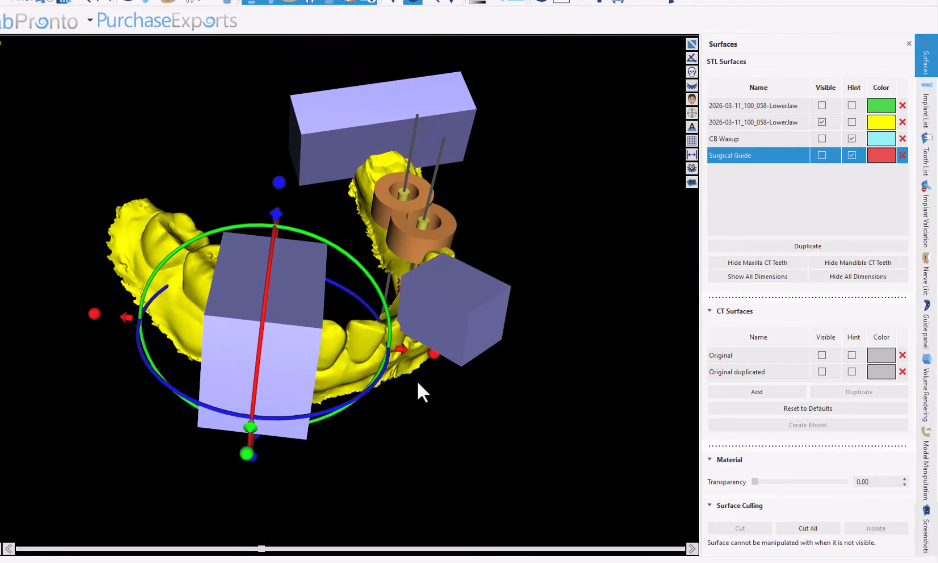
pyautogui.moveTo(427, 525); pyautogui.dragTo(433, 416)
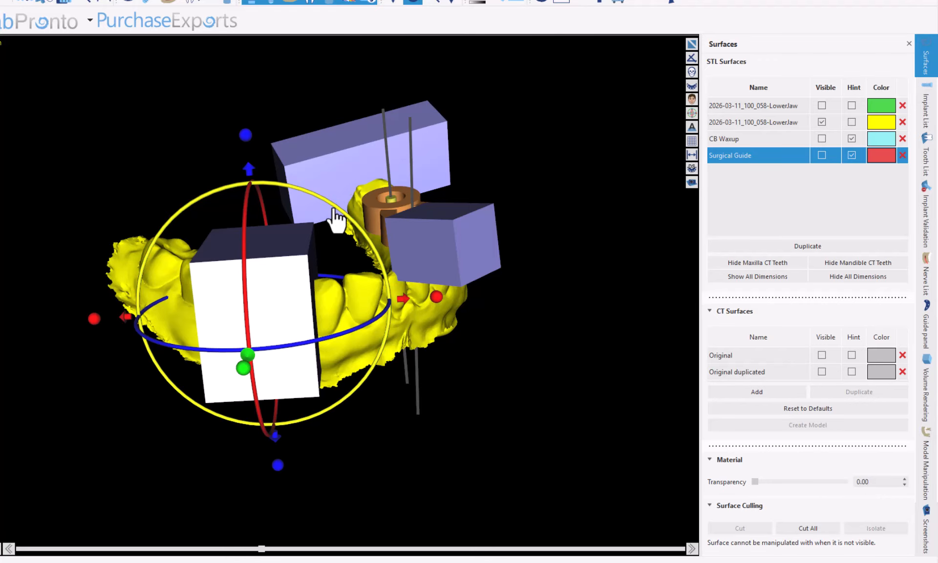
pyautogui.moveTo(333, 217); pyautogui.dragTo(340, 254)
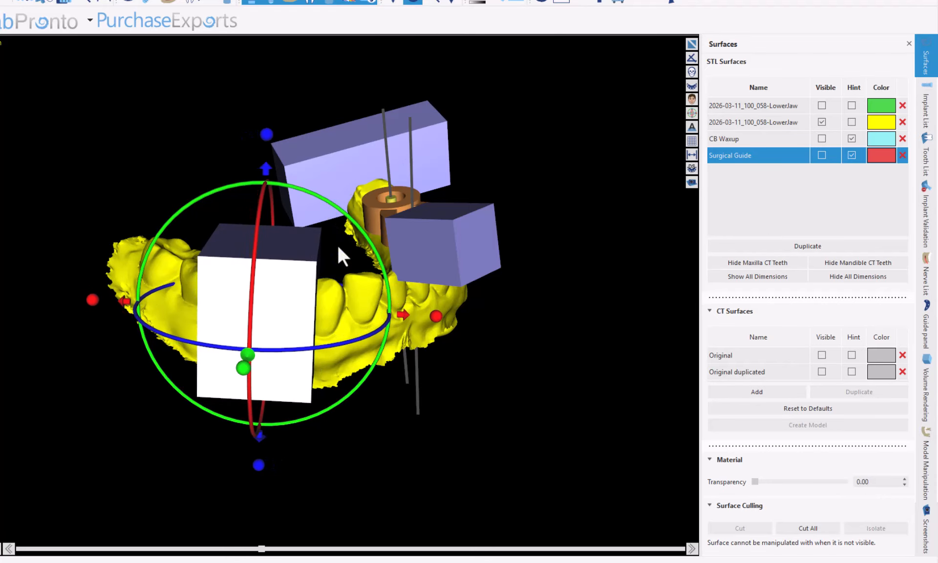
pyautogui.moveTo(282, 316); pyautogui.dragTo(289, 317)
pyautogui.moveTo(574, 360); pyautogui.dragTo(378, 368)
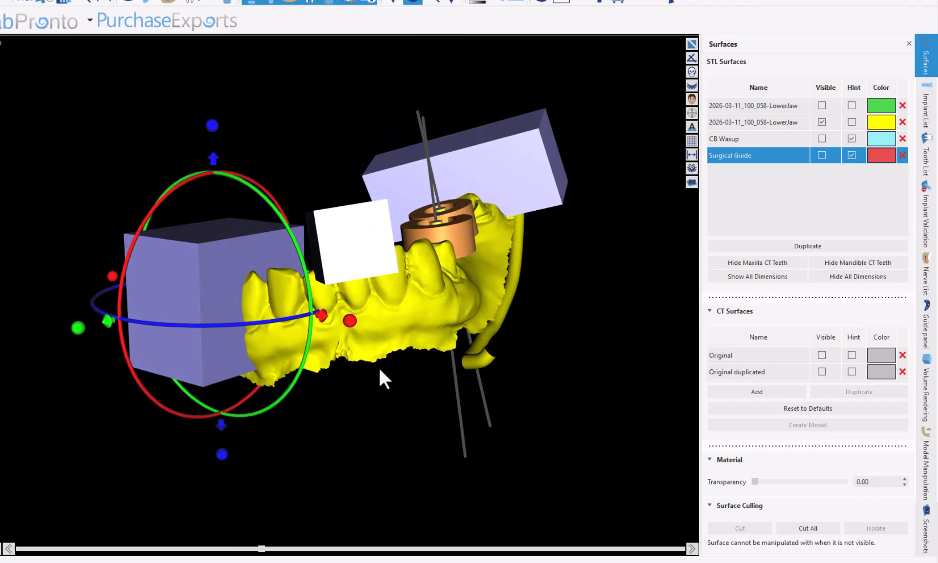
pyautogui.scroll(2, 379, 367)
pyautogui.click(379, 367)
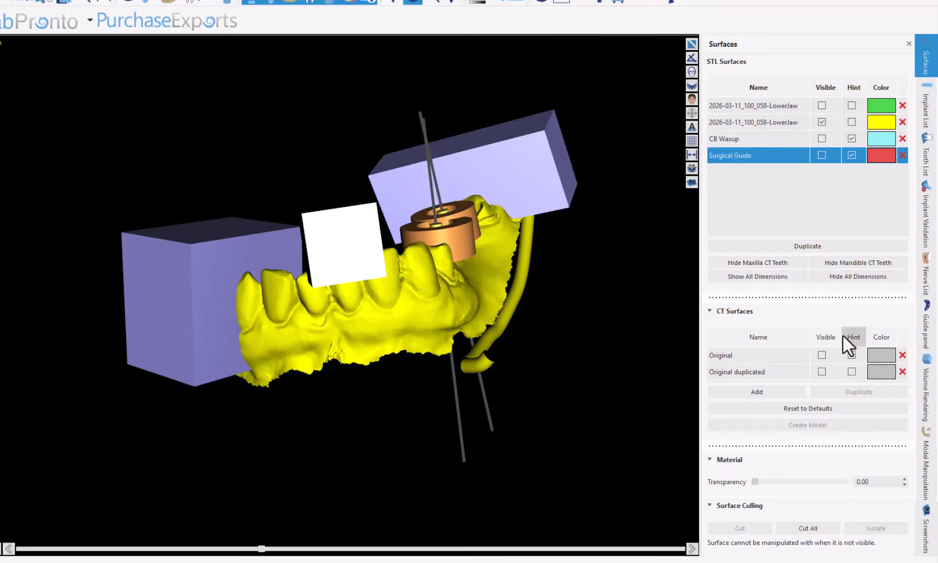
# Step: Show the guide's outline curve on the lower jaw scan and create the surgical guide with the three windows cut out
pyautogui.click(925, 328)
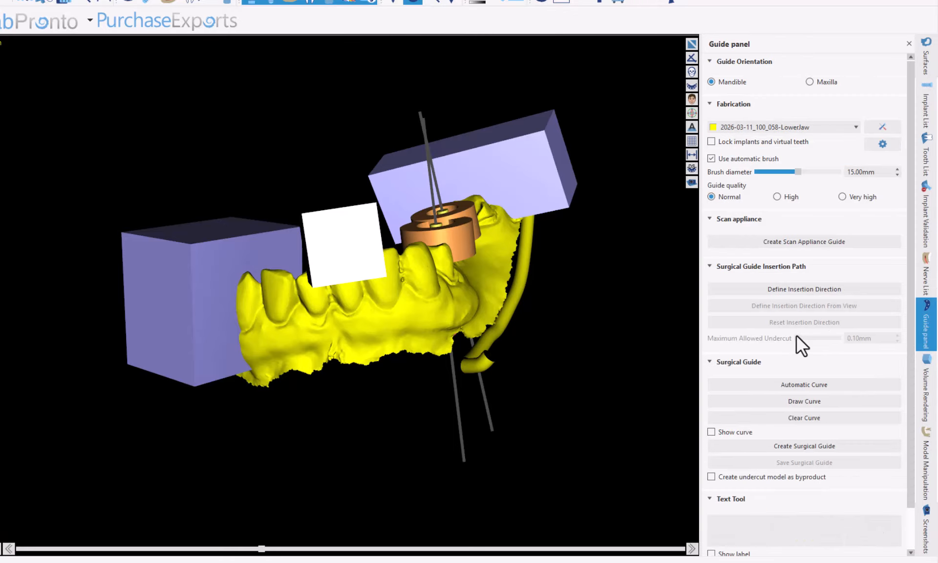
pyautogui.click(711, 433)
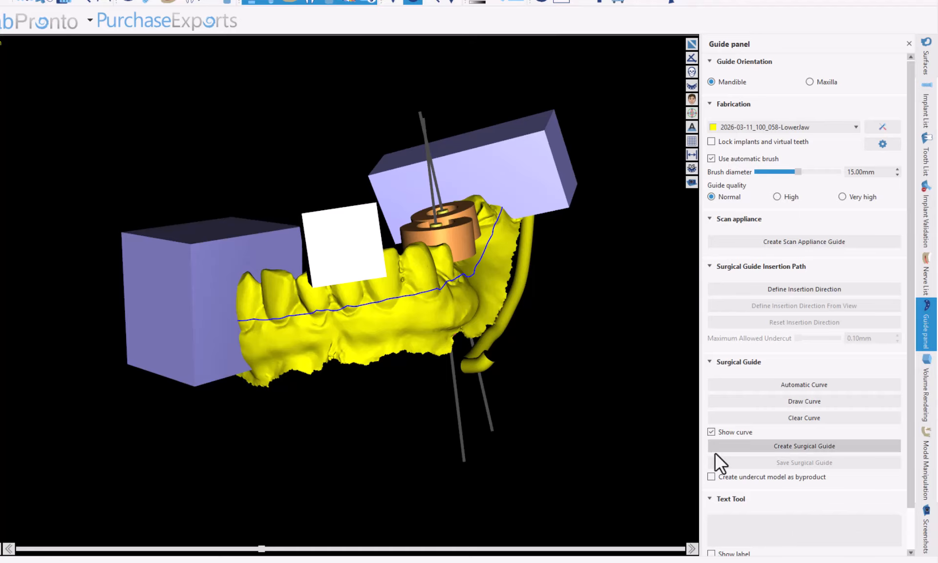
pyautogui.click(815, 448)
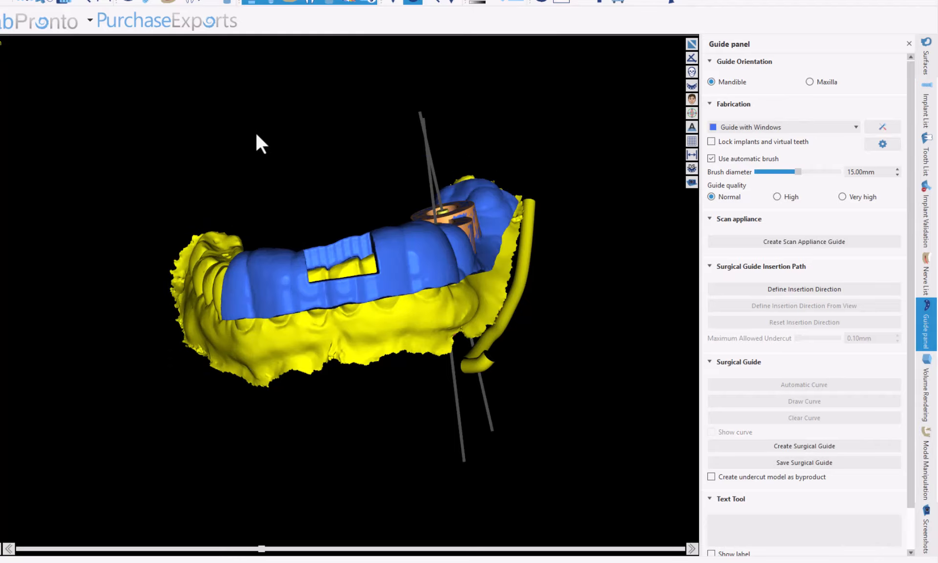
# Step: Examine the new guide's front window, both trimmed ends and sleeve area from all sides
pyautogui.moveTo(257, 136)
pyautogui.mouseDown()
pyautogui.moveTo(315, 313)
pyautogui.moveTo(356, 557)
pyautogui.moveTo(435, 426)
pyautogui.moveTo(543, 300)
pyautogui.mouseUp()
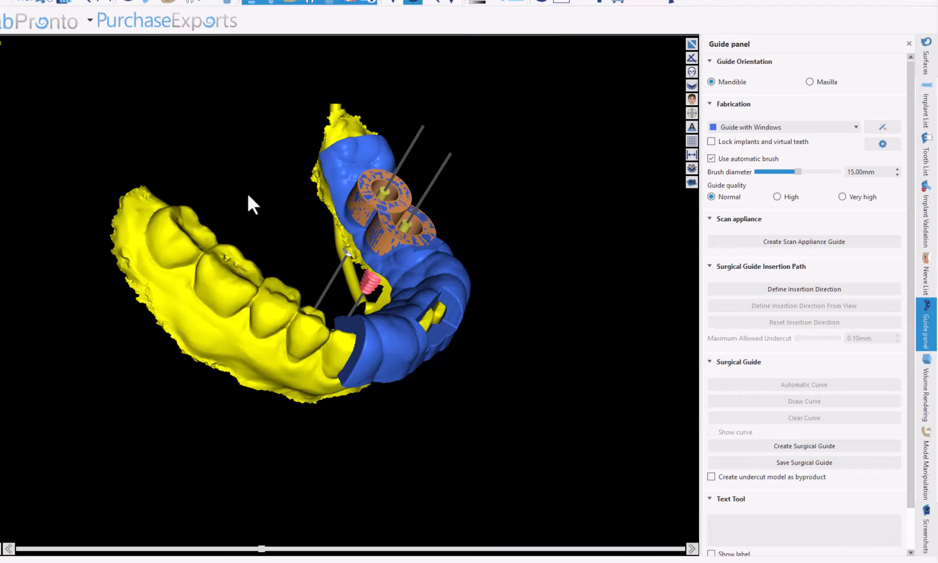
pyautogui.moveTo(248, 195); pyautogui.dragTo(265, 158)
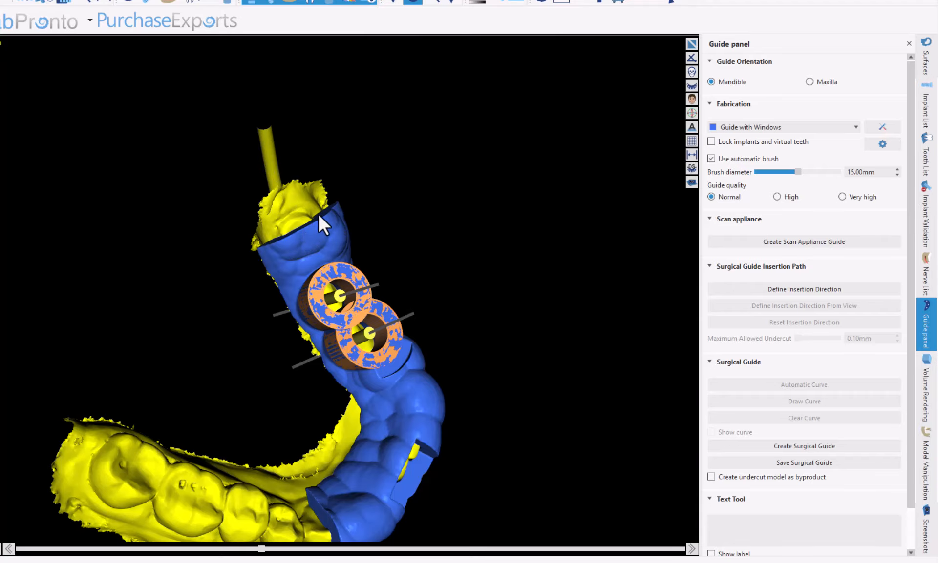
pyautogui.moveTo(261, 414); pyautogui.dragTo(57, 313)
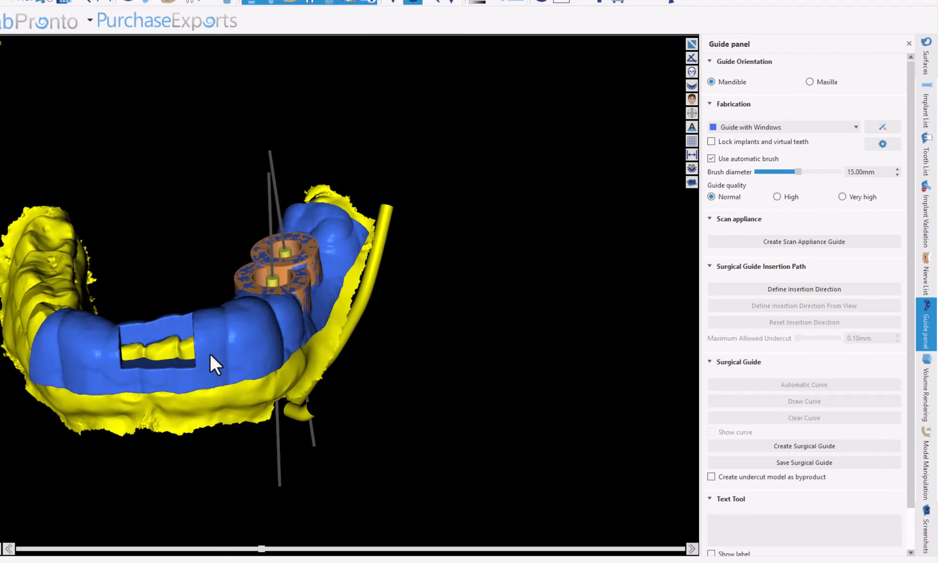
pyautogui.moveTo(141, 218); pyautogui.dragTo(163, 350)
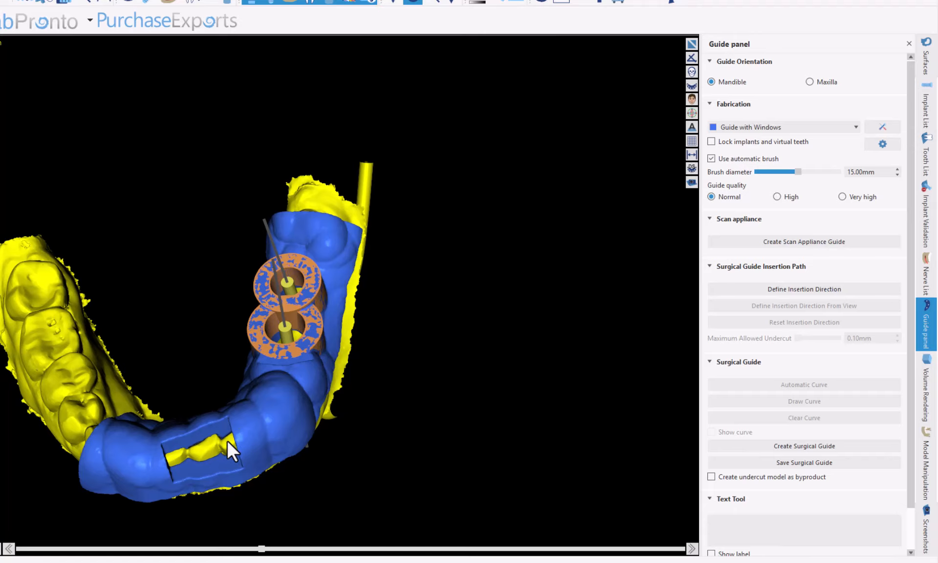
pyautogui.moveTo(176, 327); pyautogui.dragTo(504, 472)
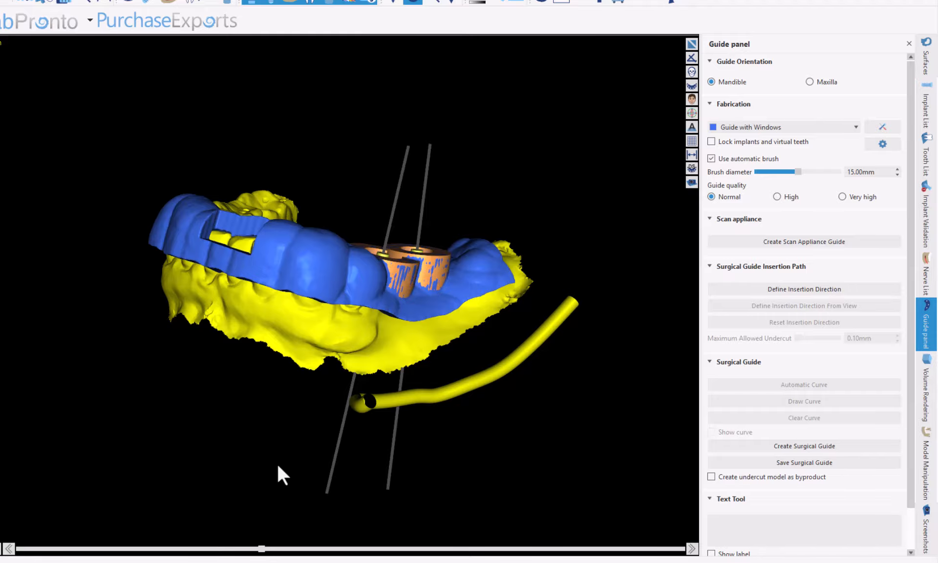
pyautogui.moveTo(278, 466); pyautogui.dragTo(180, 451)
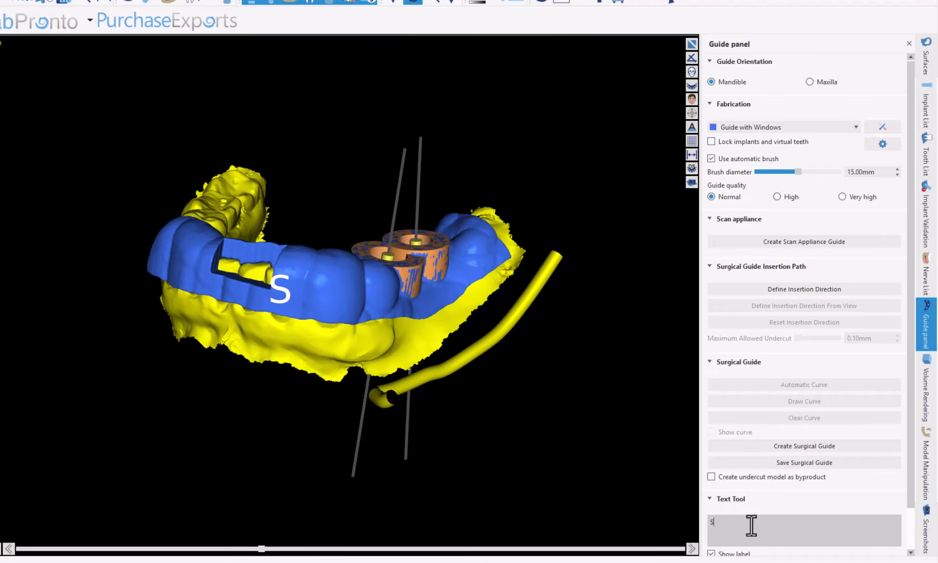
# Step: Complete the label text as SB and engrave it on the guide's outer surface between the front window and its front end
pyautogui.write('B')
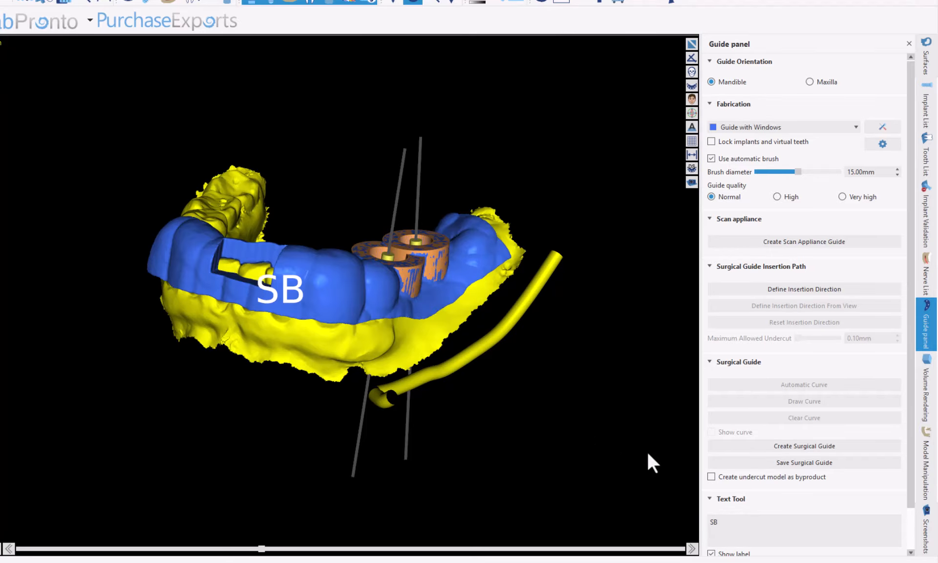
pyautogui.moveTo(95, 215); pyautogui.dragTo(10, 192)
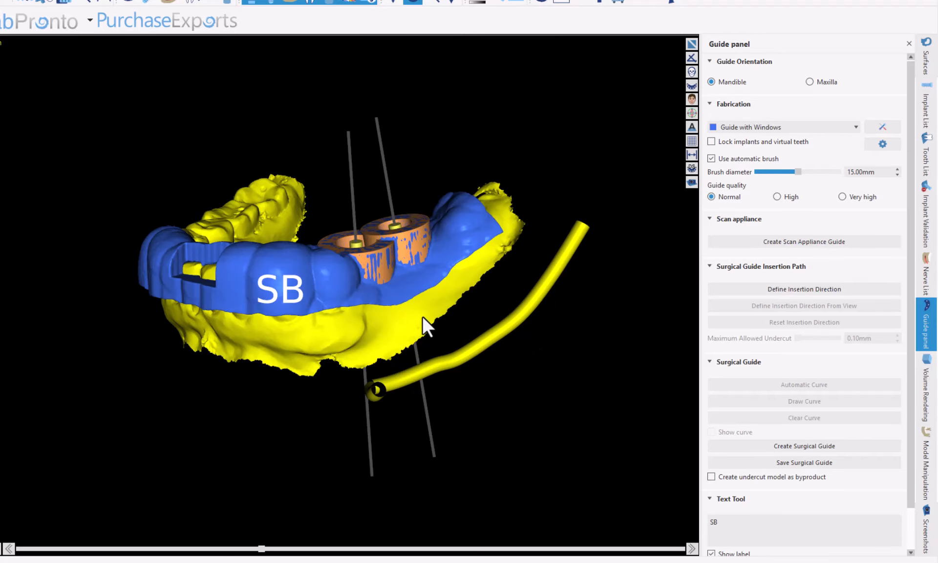
pyautogui.moveTo(369, 389); pyautogui.dragTo(541, 347)
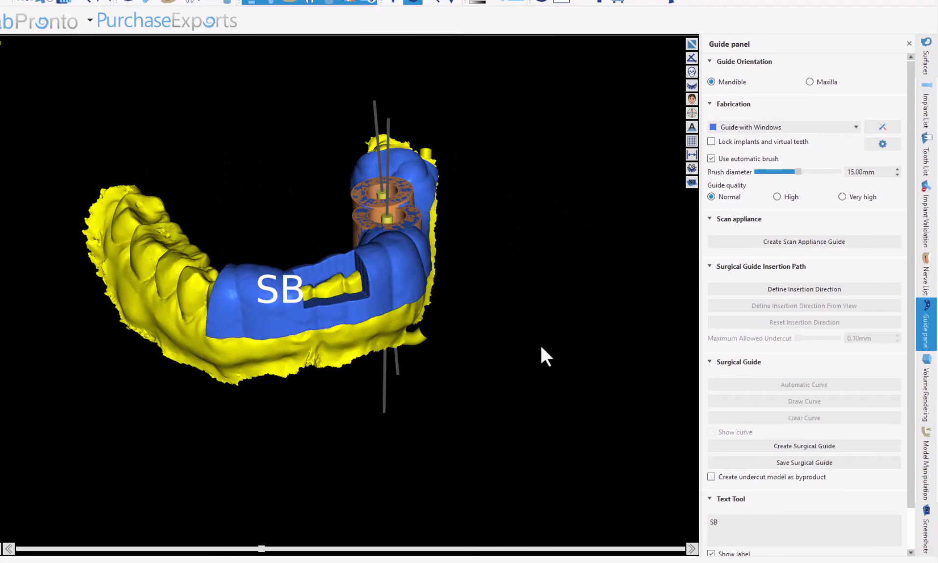
pyautogui.moveTo(326, 427); pyautogui.dragTo(162, 374)
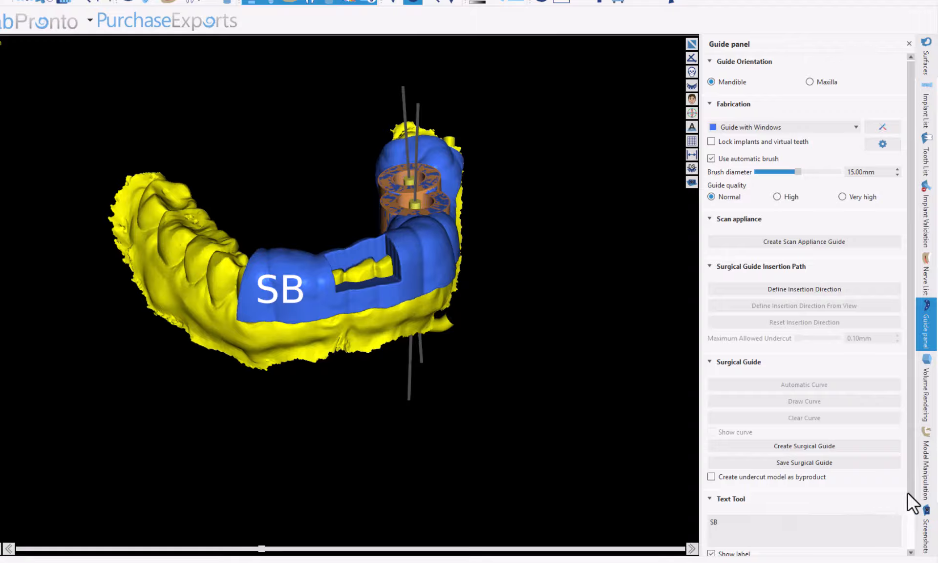
pyautogui.moveTo(910, 499); pyautogui.dragTo(911, 543)
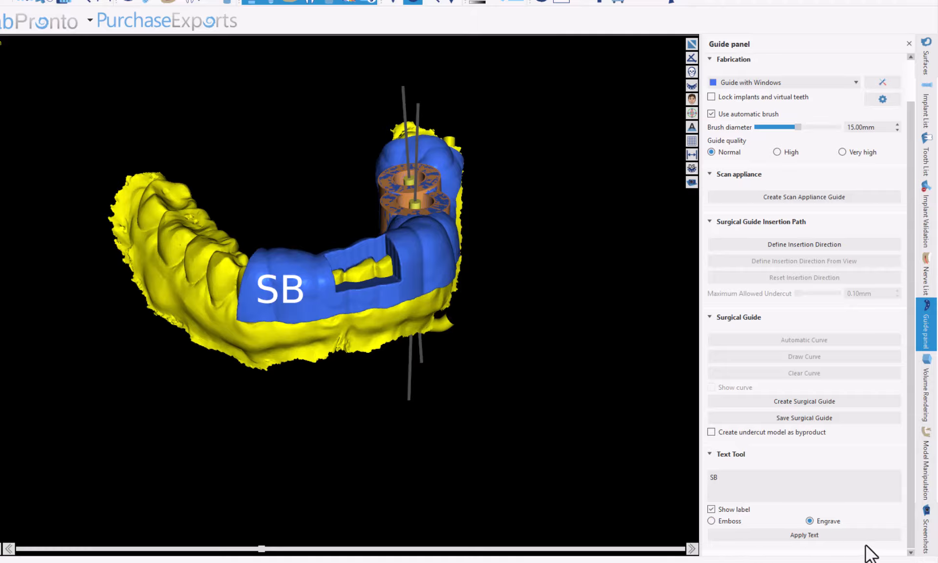
pyautogui.click(802, 535)
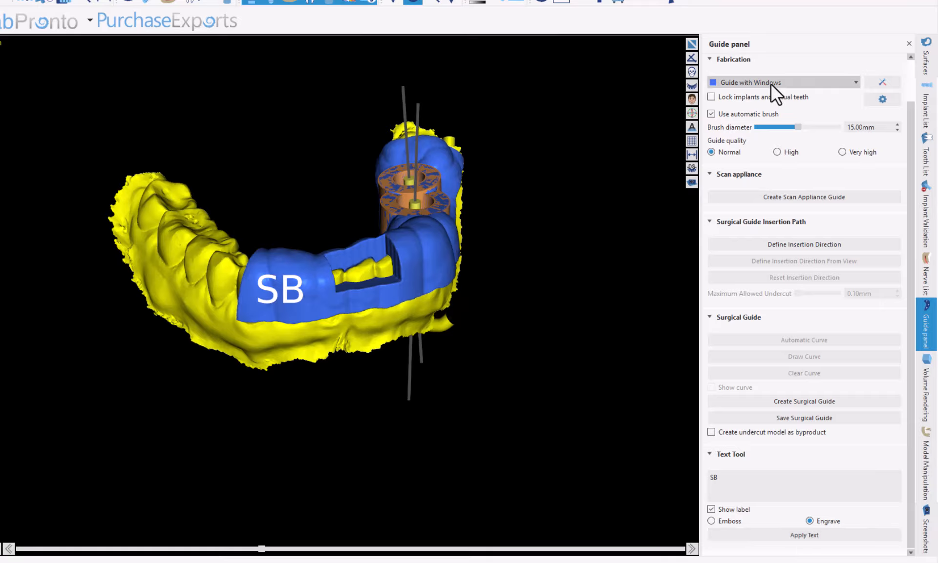
pyautogui.click(415, 264)
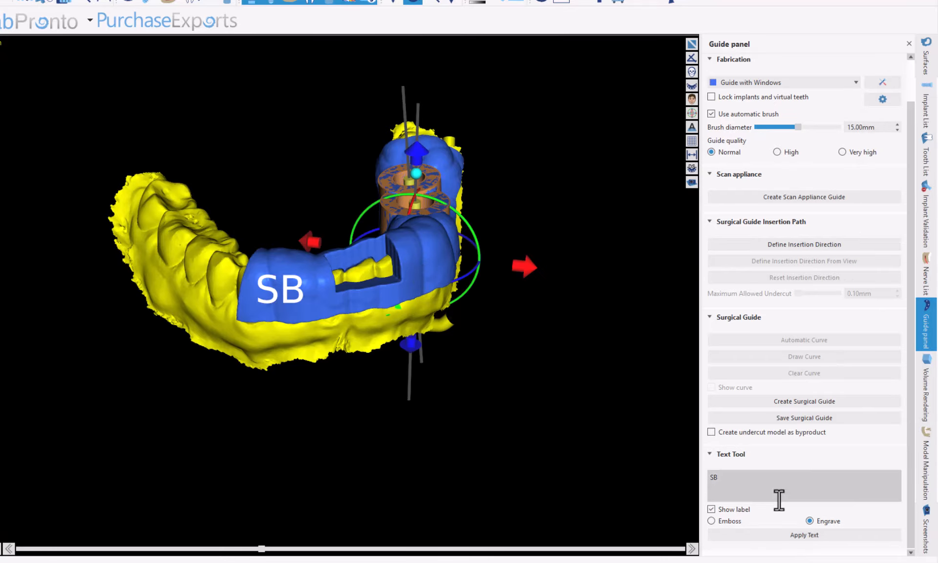
pyautogui.click(777, 538)
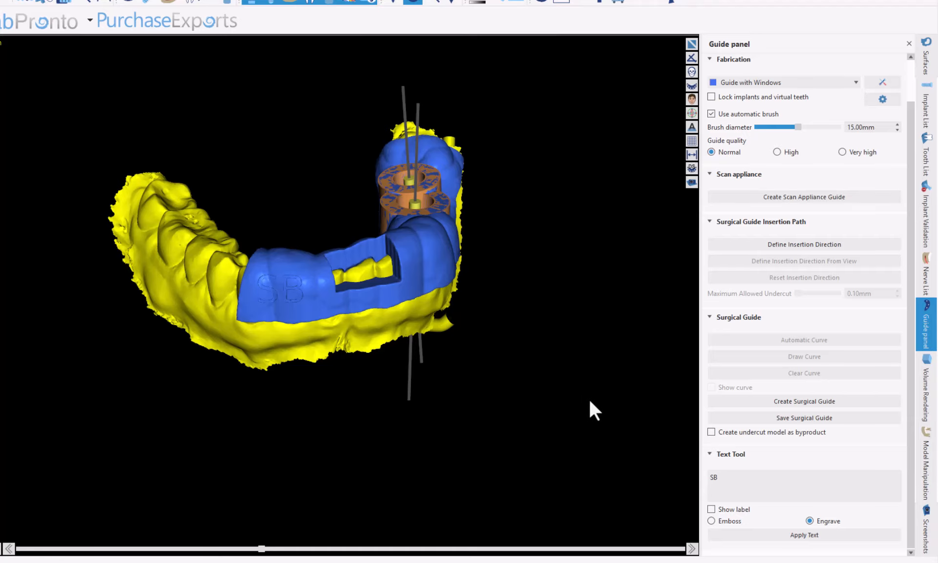
# Step: Look up the implant labels for 19 and 20 in the implant list and select the SB label text for replacement
pyautogui.moveTo(589, 399); pyautogui.dragTo(304, 444)
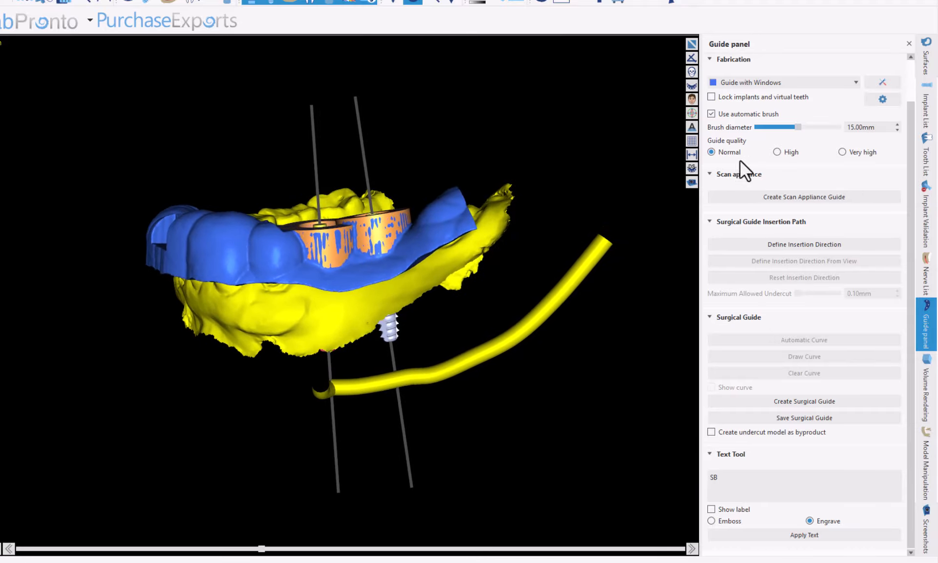
pyautogui.click(932, 125)
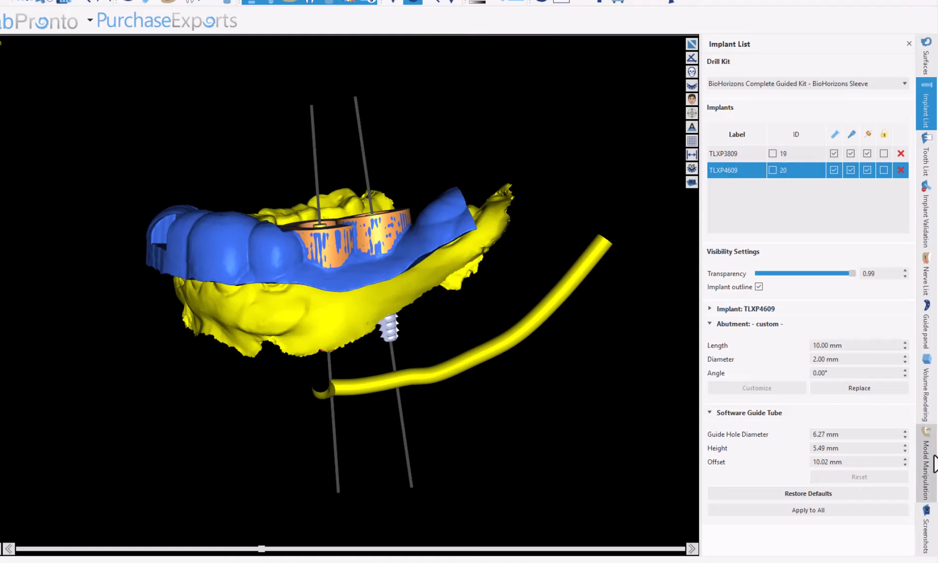
pyautogui.click(925, 337)
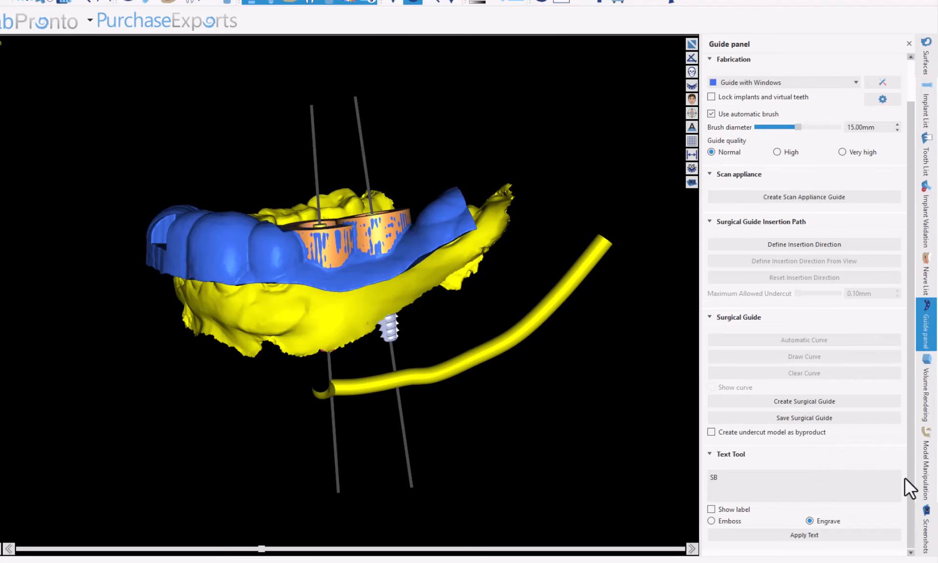
pyautogui.click(738, 481)
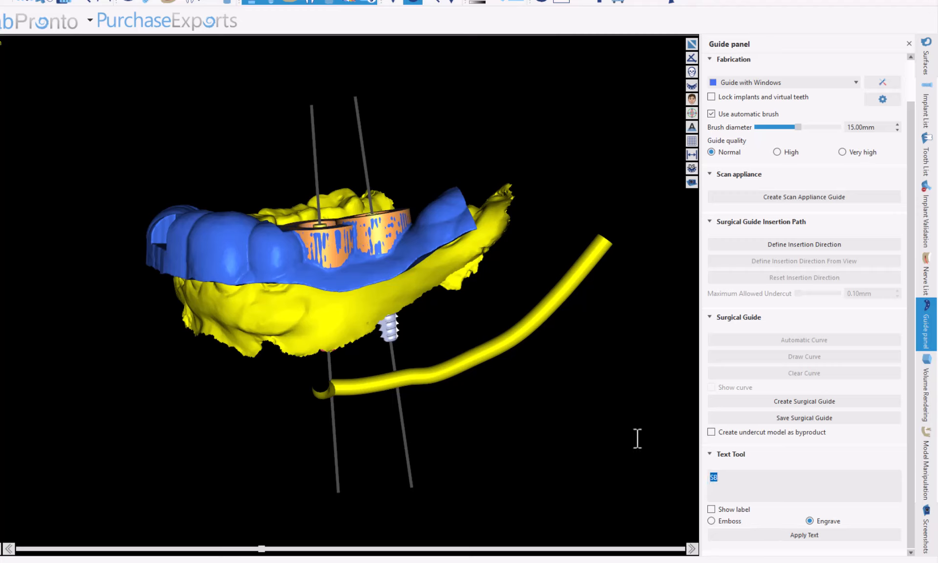
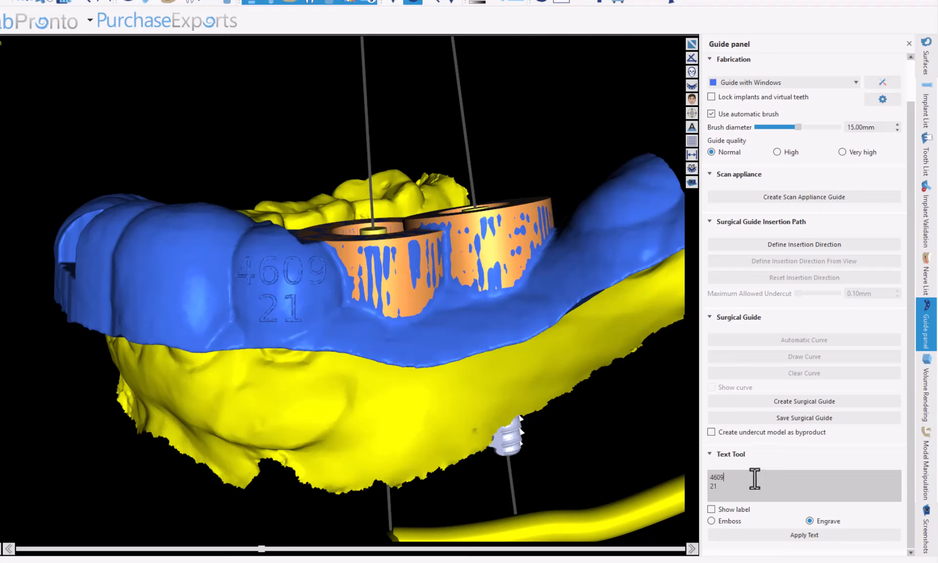
# Step: Change the label's first line to 3809 above 21 and engrave it on the guide's rear end behind the sleeves
pyautogui.hotkey('shift', 'Home')
pyautogui.write('3809')
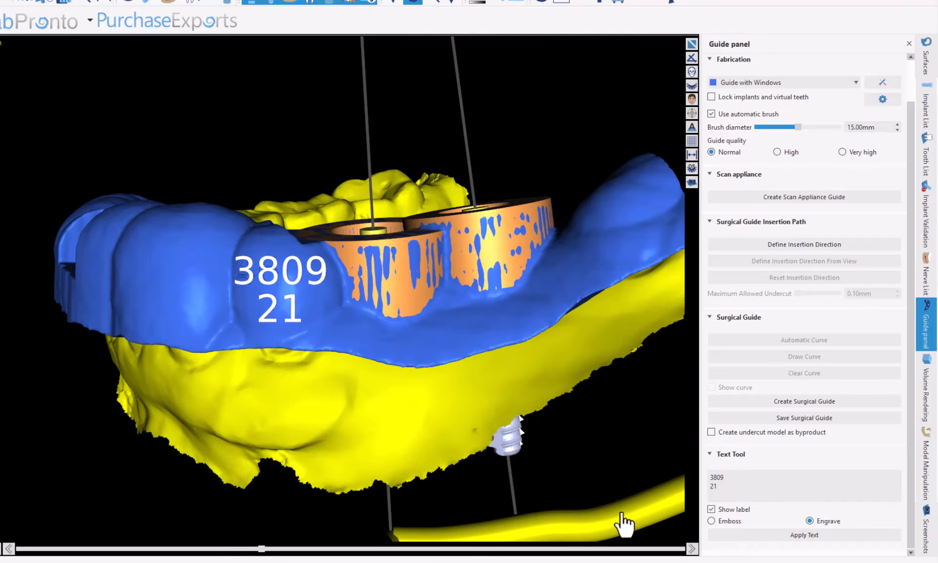
pyautogui.moveTo(341, 389); pyautogui.dragTo(244, 422)
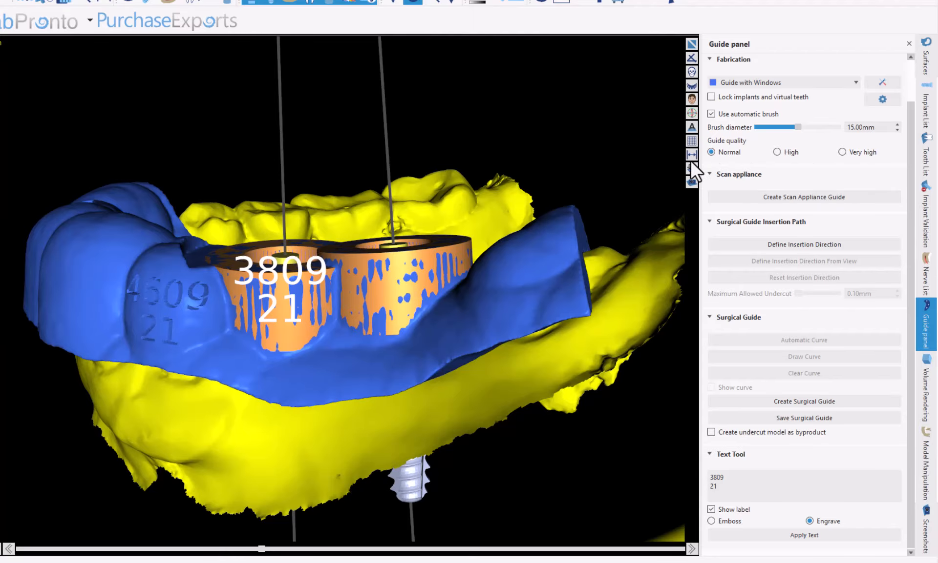
pyautogui.moveTo(611, 198); pyautogui.dragTo(417, 199)
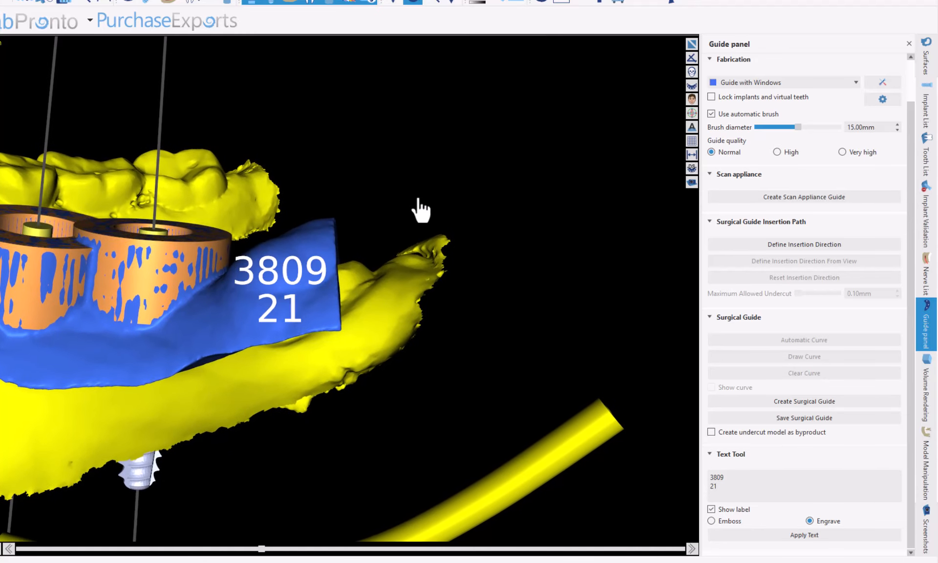
pyautogui.scroll(2, 283, 287)
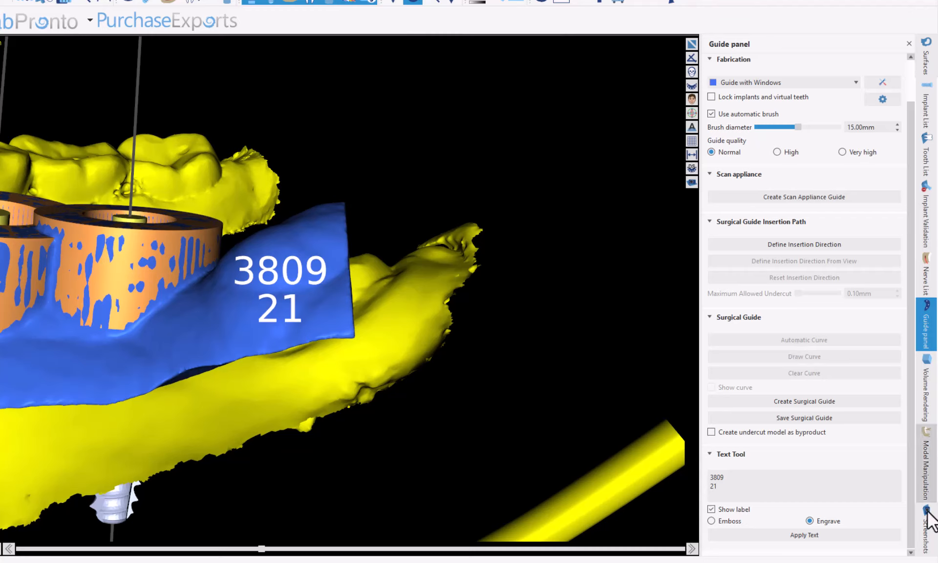
pyautogui.click(805, 536)
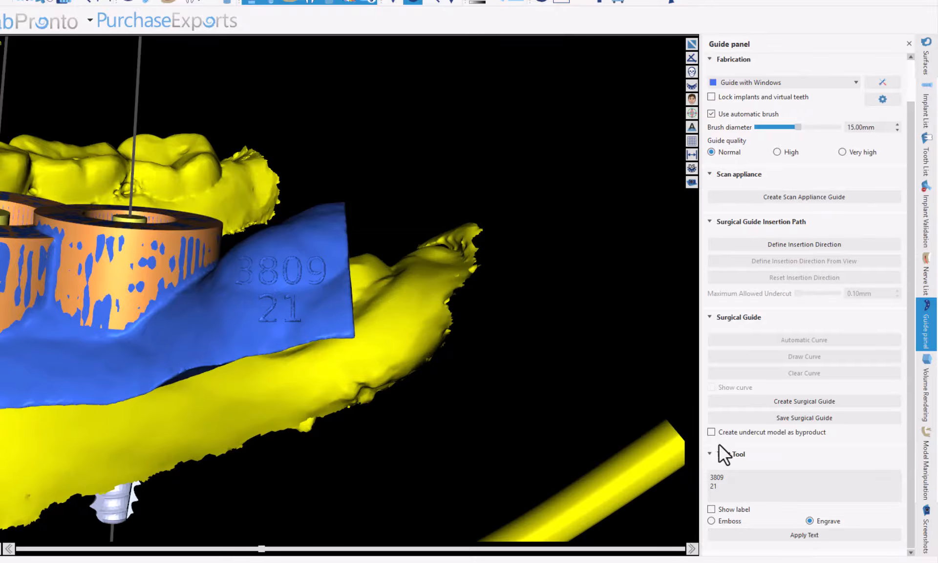
# Step: Undo the accidental implant move and lock implants 19 and 20 in position
pyautogui.moveTo(420, 427); pyautogui.dragTo(174, 390)
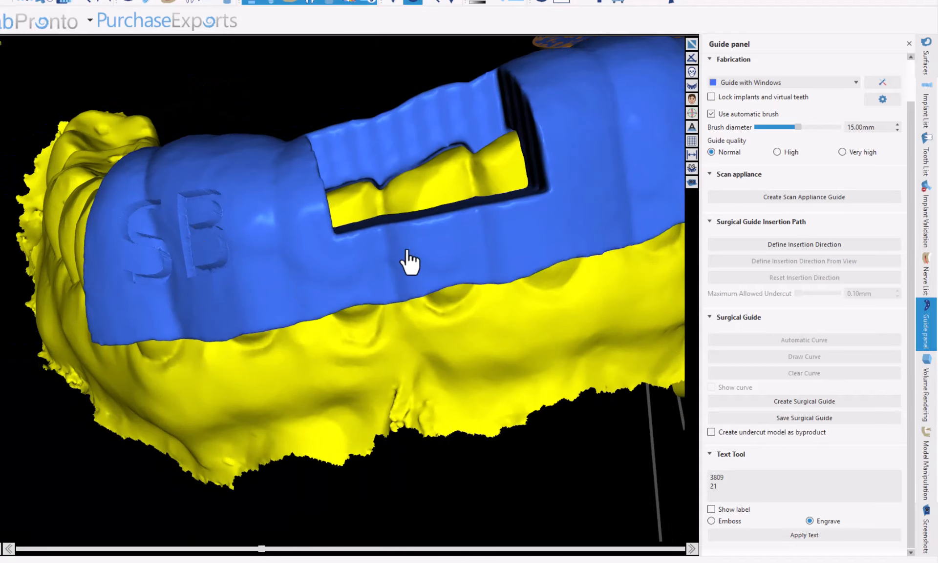
pyautogui.moveTo(397, 360); pyautogui.dragTo(303, 348)
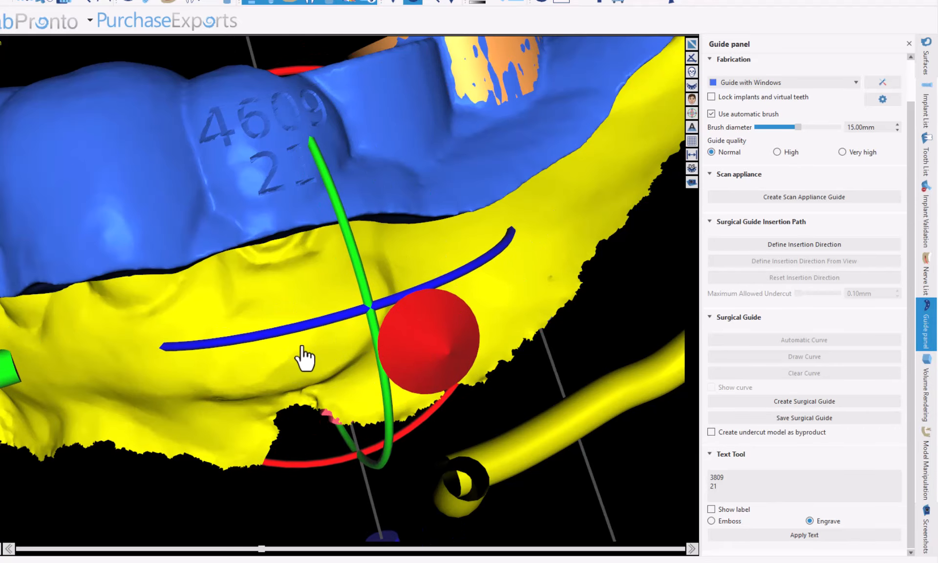
pyautogui.hotkey('ctrl', 'z')
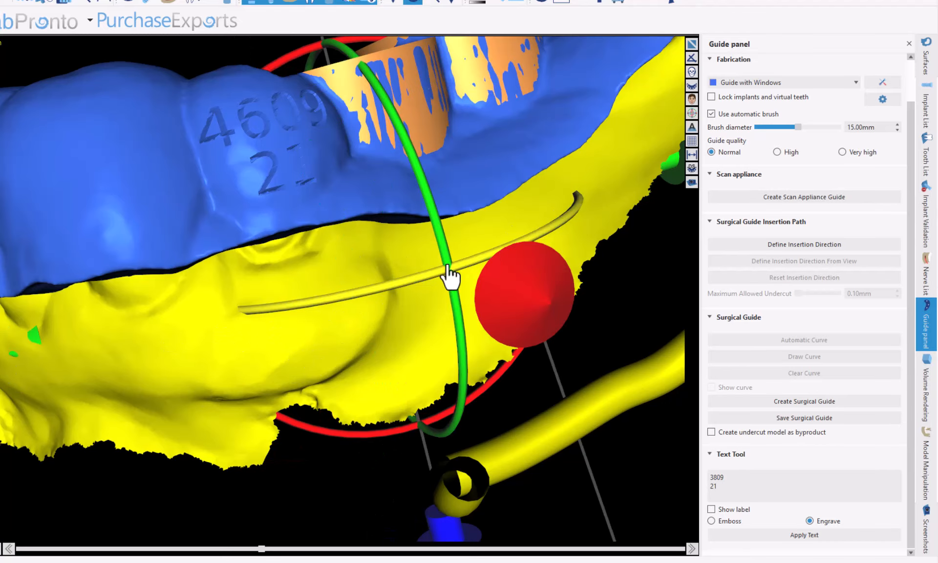
pyautogui.click(926, 109)
pyautogui.click(883, 135)
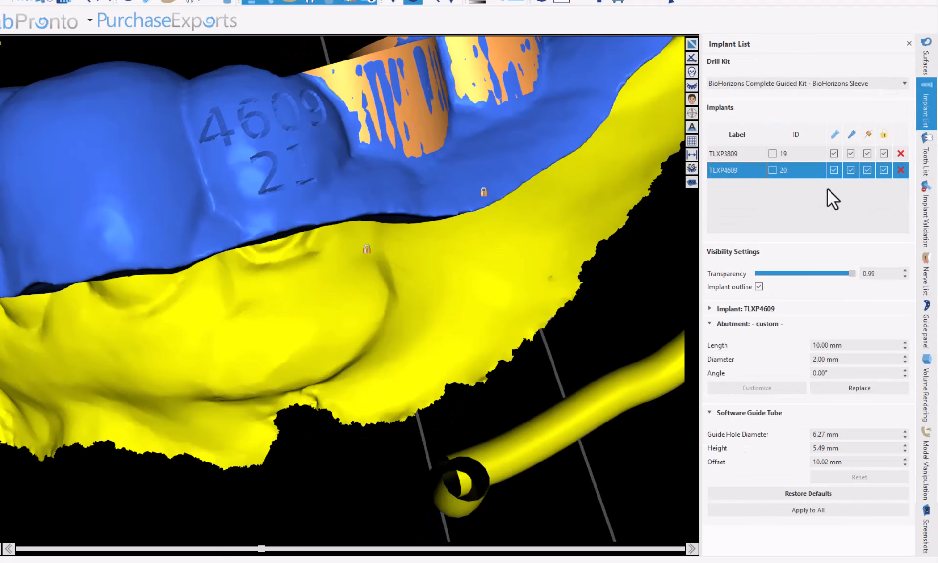
# Step: Delete the hidden red Surgical Guide surface
pyautogui.moveTo(406, 299); pyautogui.dragTo(328, 374)
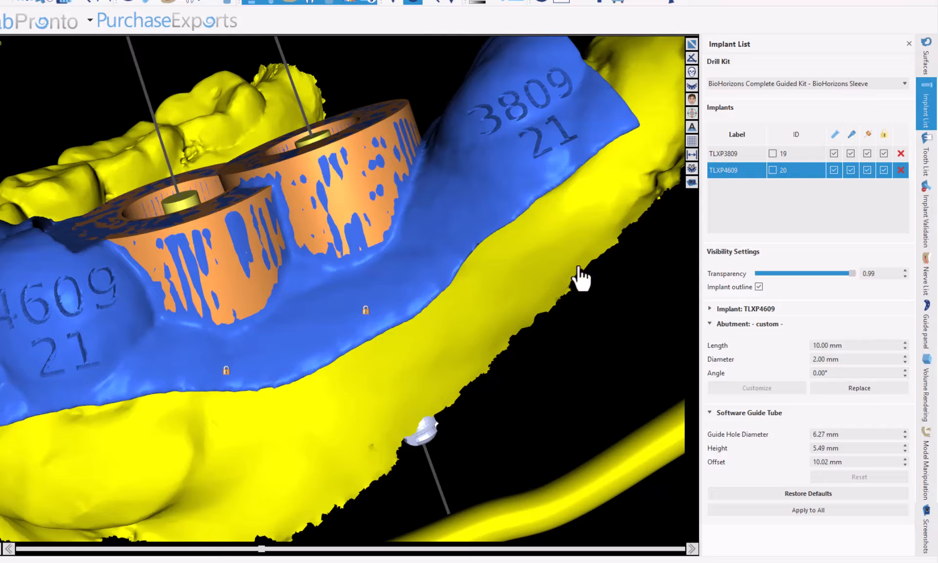
pyautogui.scroll(-5, 489, 325)
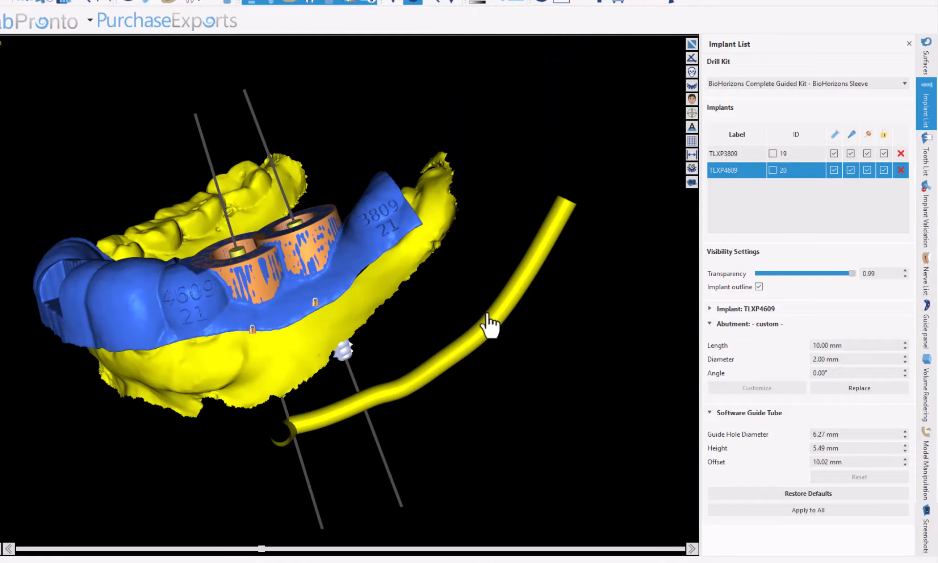
pyautogui.scroll(-2, 222, 474)
pyautogui.moveTo(222, 473); pyautogui.dragTo(312, 296)
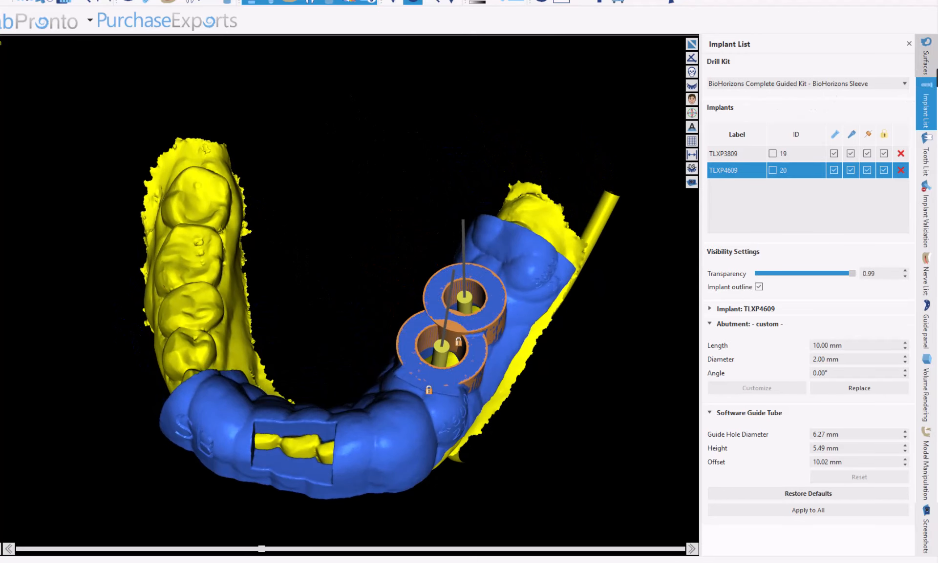
pyautogui.click(931, 65)
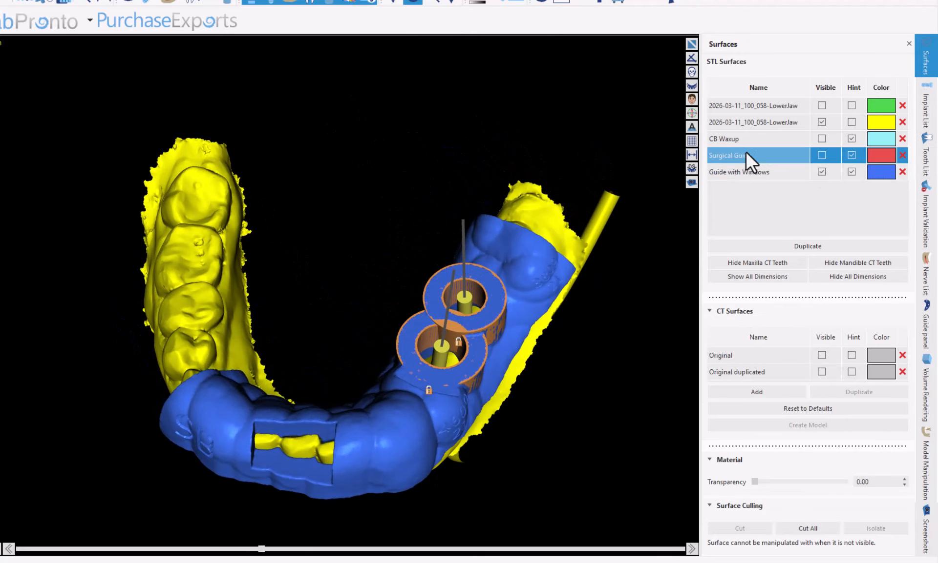
pyautogui.click(902, 154)
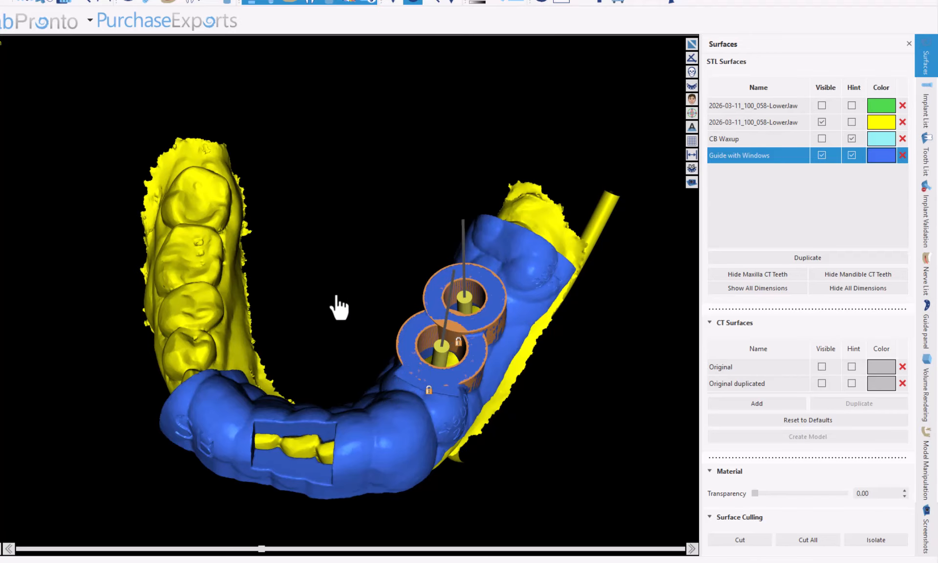
# Step: Hide the Guide with Windows surface and the guide tubes of both implants
pyautogui.moveTo(336, 296)
pyautogui.mouseDown()
pyautogui.moveTo(369, 372)
pyautogui.moveTo(351, 300)
pyautogui.mouseUp()
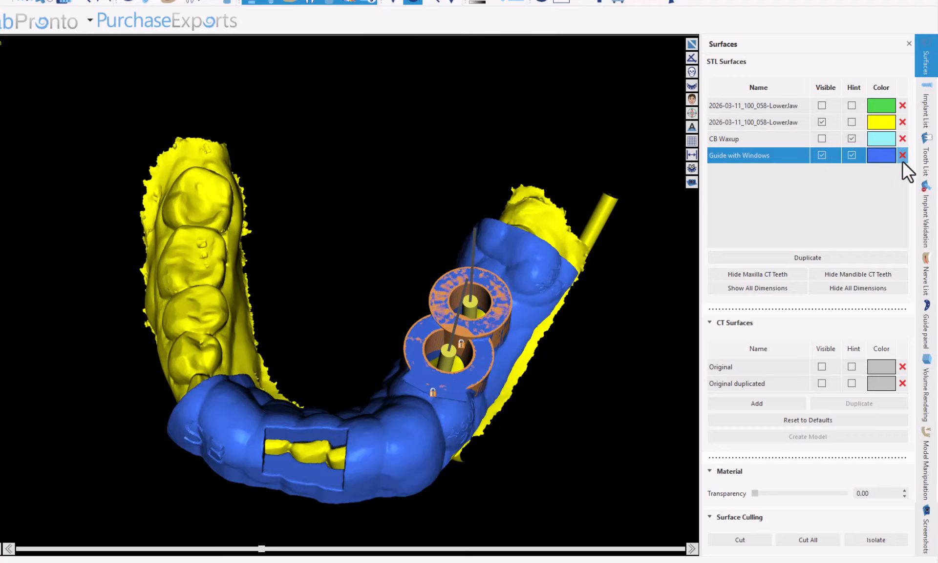
pyautogui.click(820, 156)
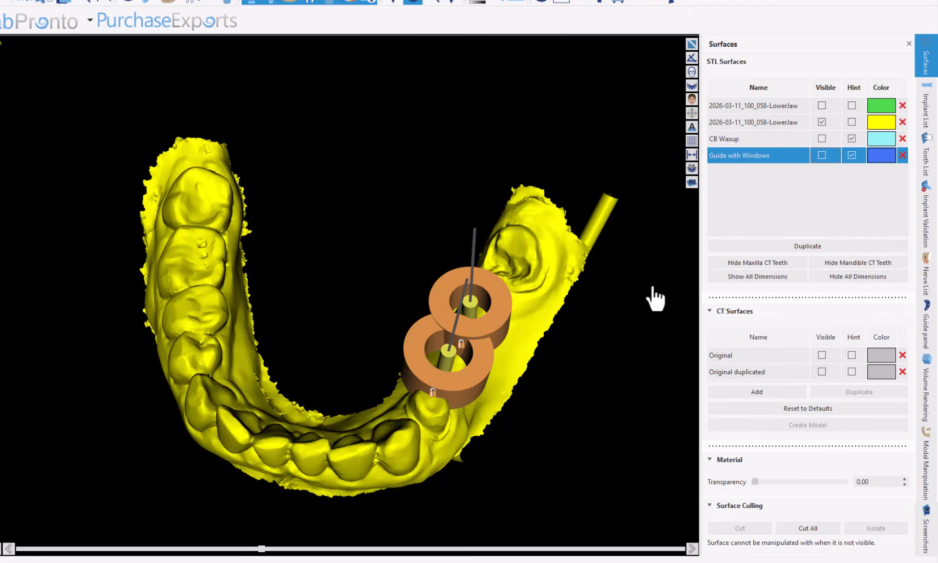
pyautogui.click(924, 112)
pyautogui.click(865, 136)
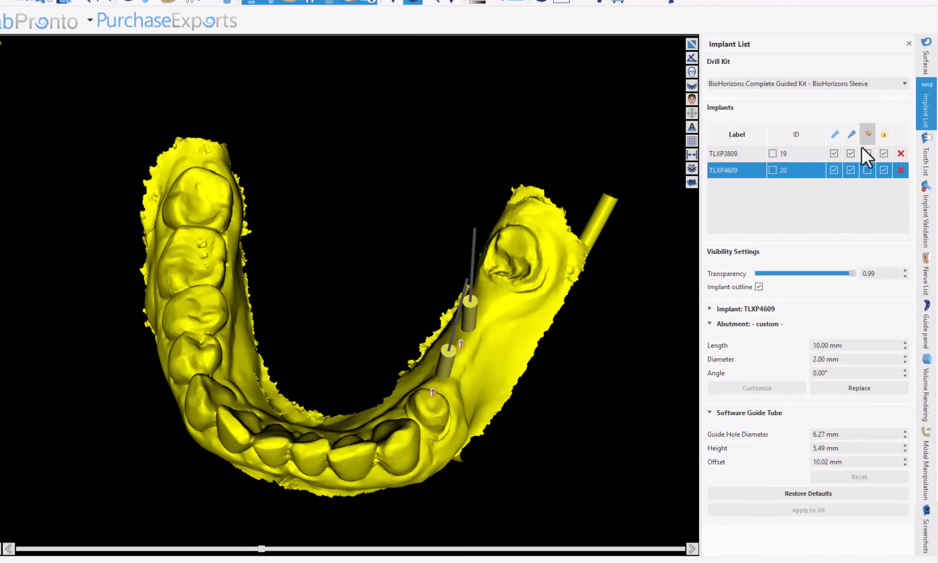
# Step: Change the colour of the visible lower jaw scan surface to light green, #76ff4c
pyautogui.moveTo(356, 293); pyautogui.dragTo(379, 242)
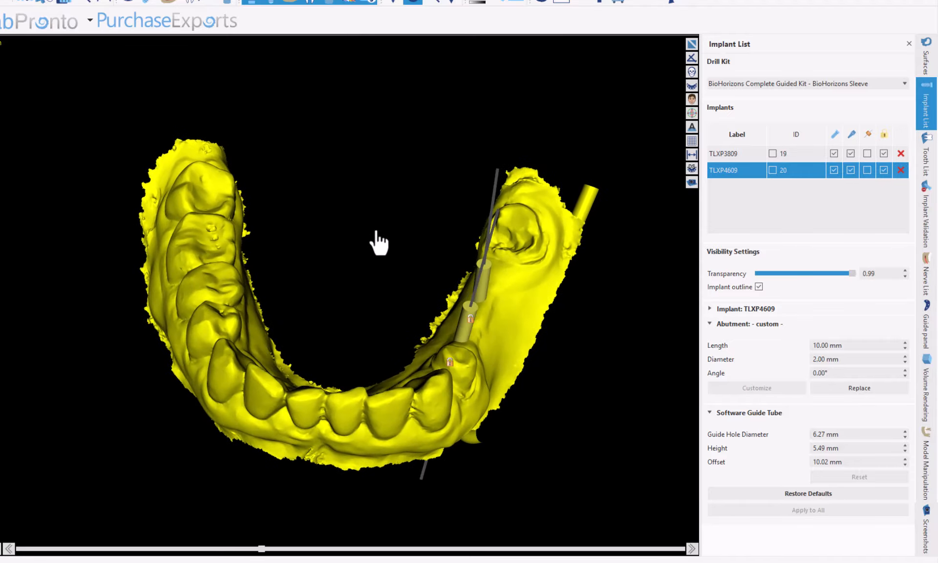
pyautogui.moveTo(277, 215); pyautogui.dragTo(274, 314)
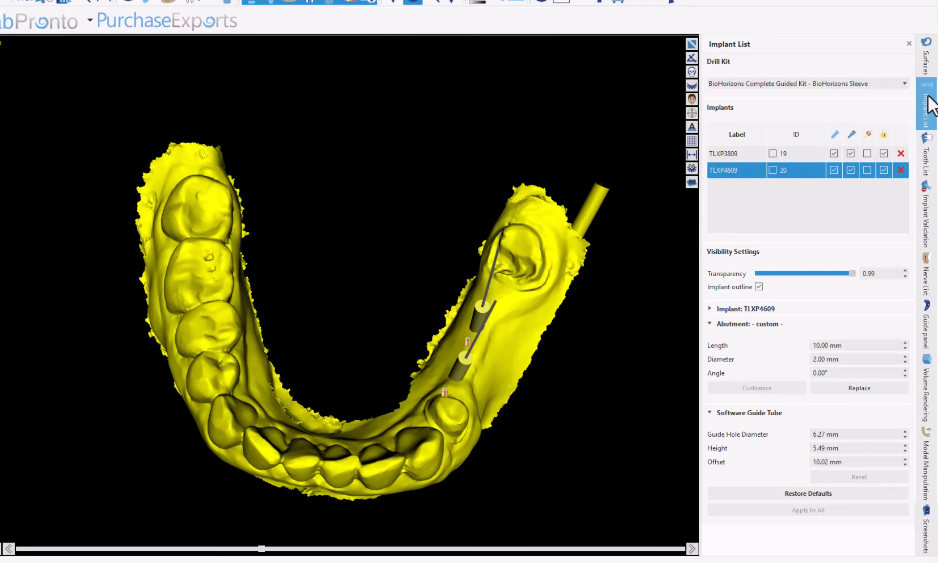
pyautogui.click(926, 58)
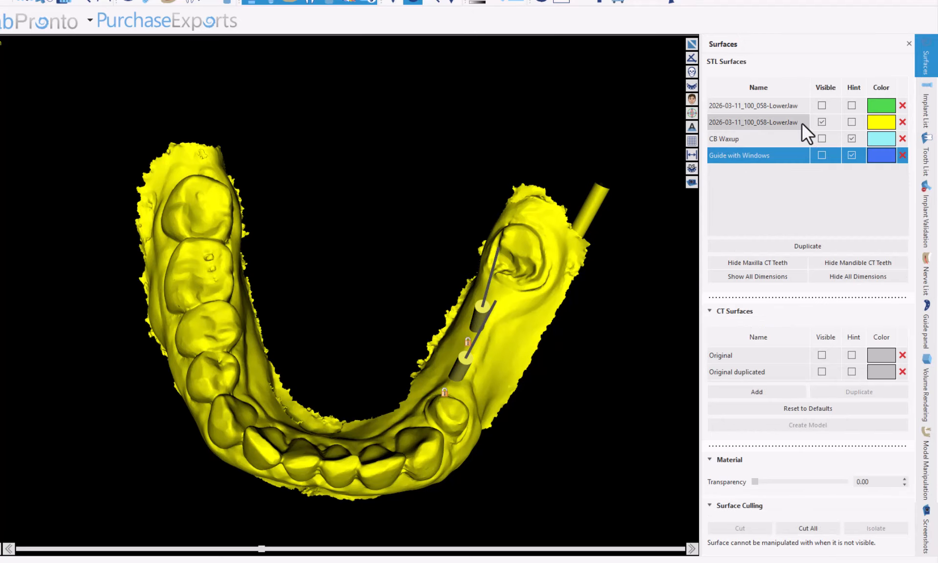
pyautogui.click(879, 121)
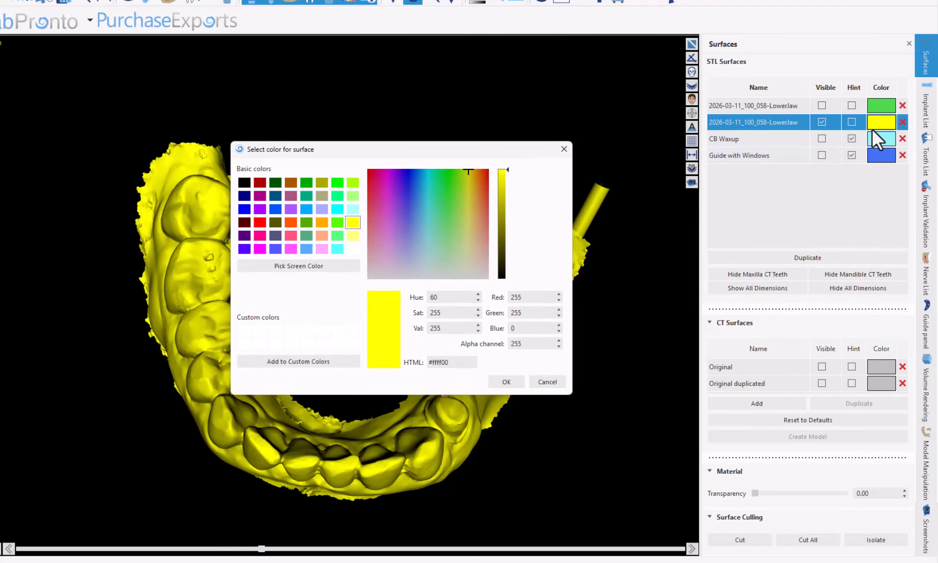
pyautogui.click(453, 202)
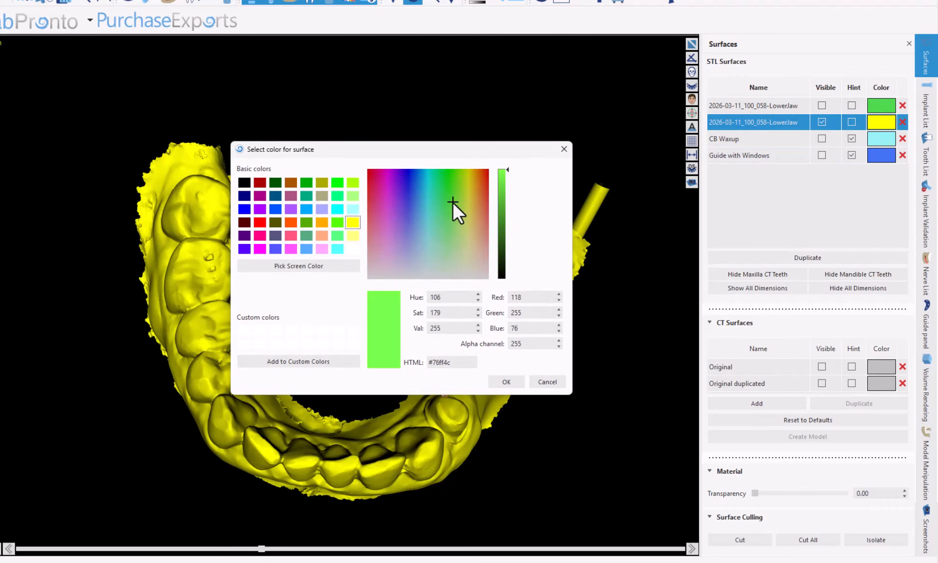
pyautogui.click(513, 380)
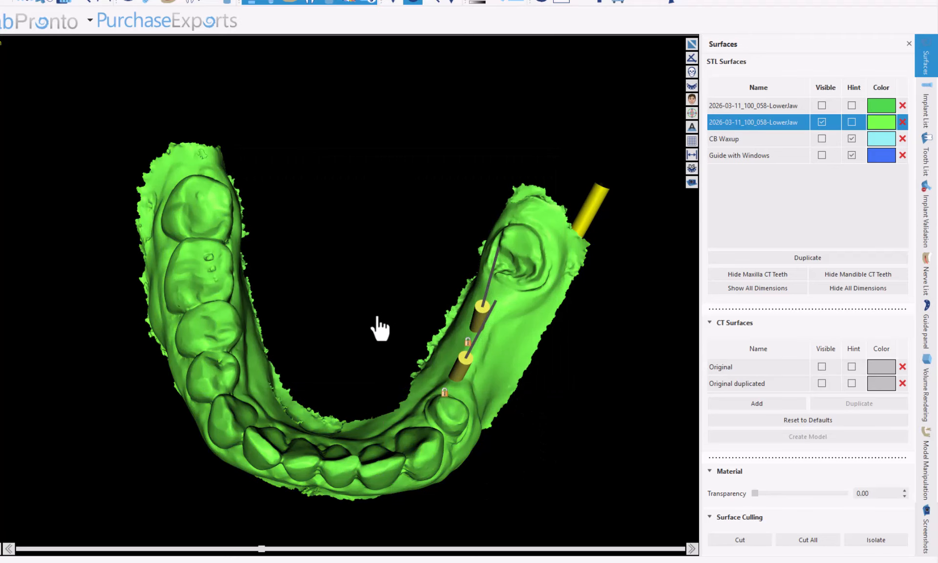
# Step: Save a screenshot of the green lower jaw scan with both implants seen from the occlusal side
pyautogui.moveTo(379, 330); pyautogui.dragTo(314, 339)
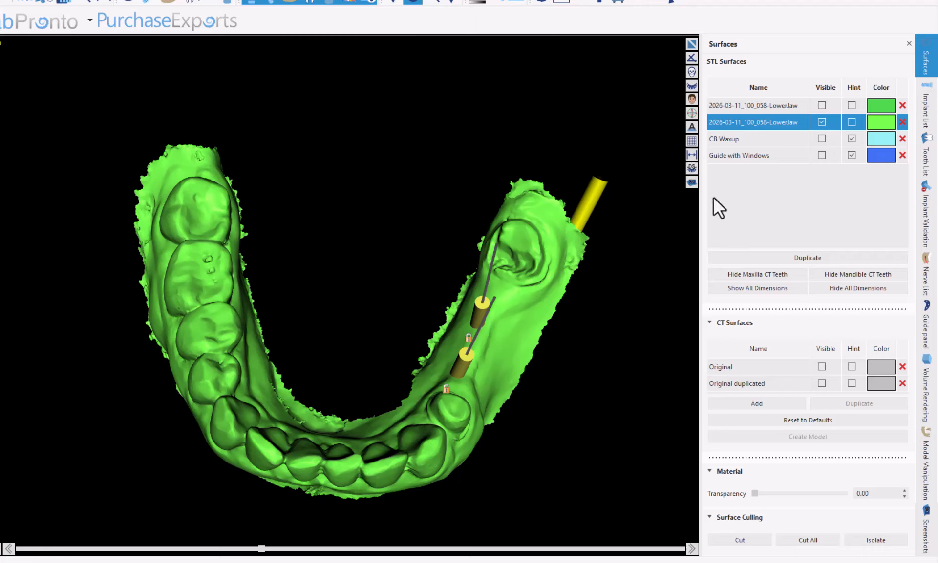
pyautogui.click(691, 183)
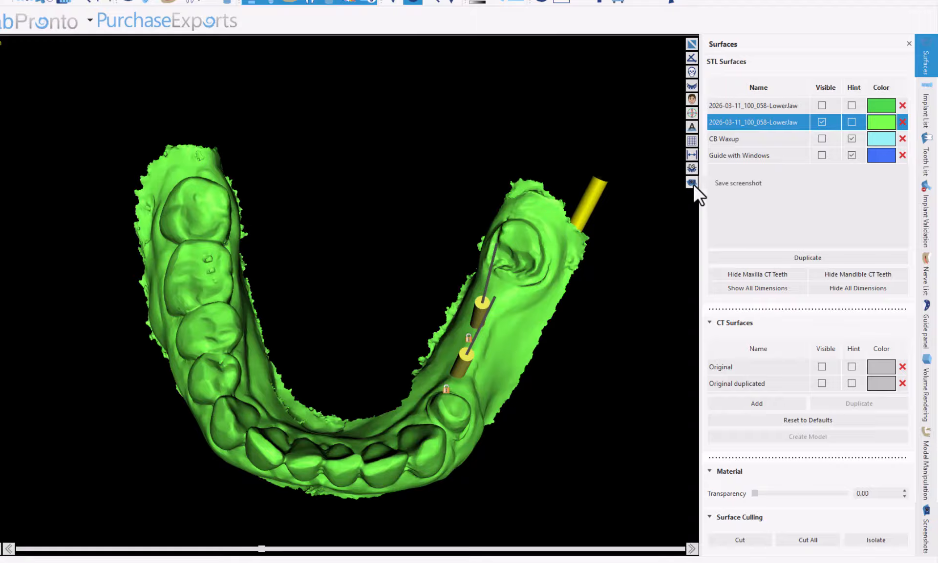
pyautogui.click(735, 184)
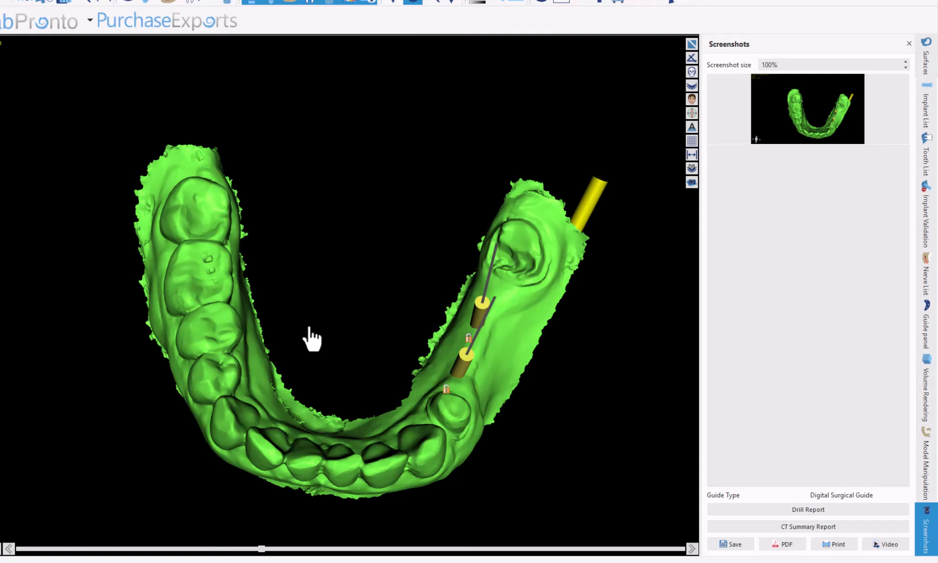
# Step: Save a front-view screenshot of the lower jaw and create a PDF report with all images on one page plus the implant list
pyautogui.moveTo(317, 288); pyautogui.dragTo(344, 160)
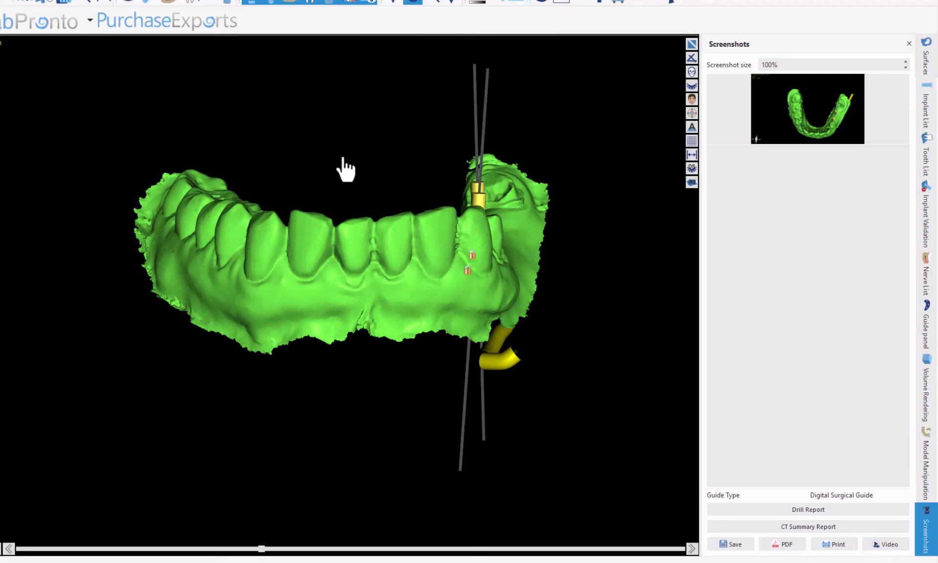
pyautogui.moveTo(350, 249)
pyautogui.mouseDown()
pyautogui.moveTo(377, 244)
pyautogui.moveTo(350, 244)
pyautogui.mouseUp()
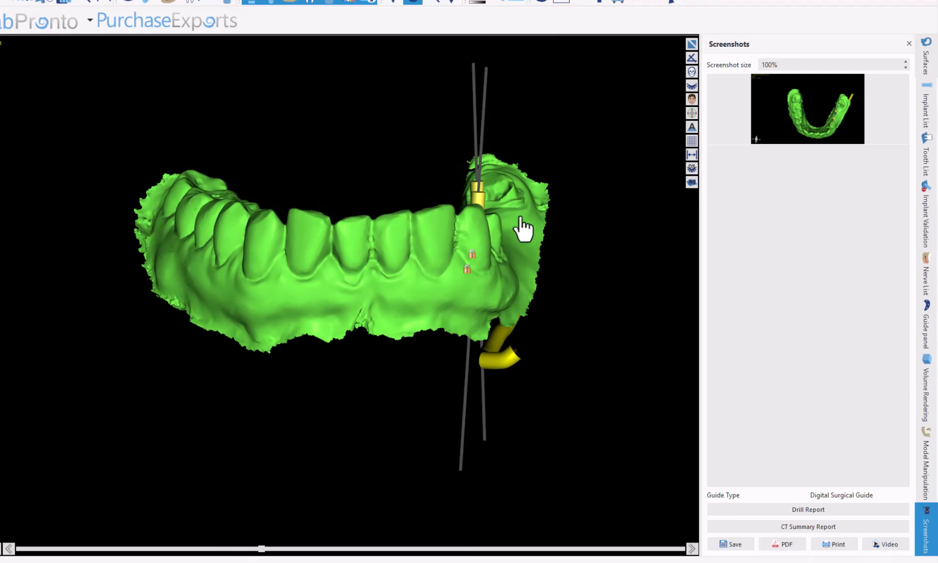
pyautogui.click(691, 183)
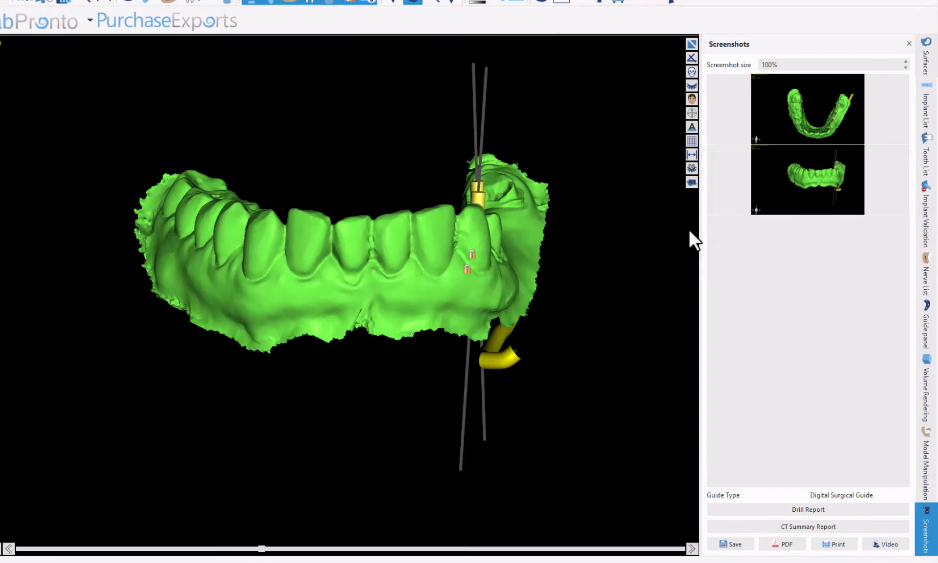
pyautogui.click(786, 545)
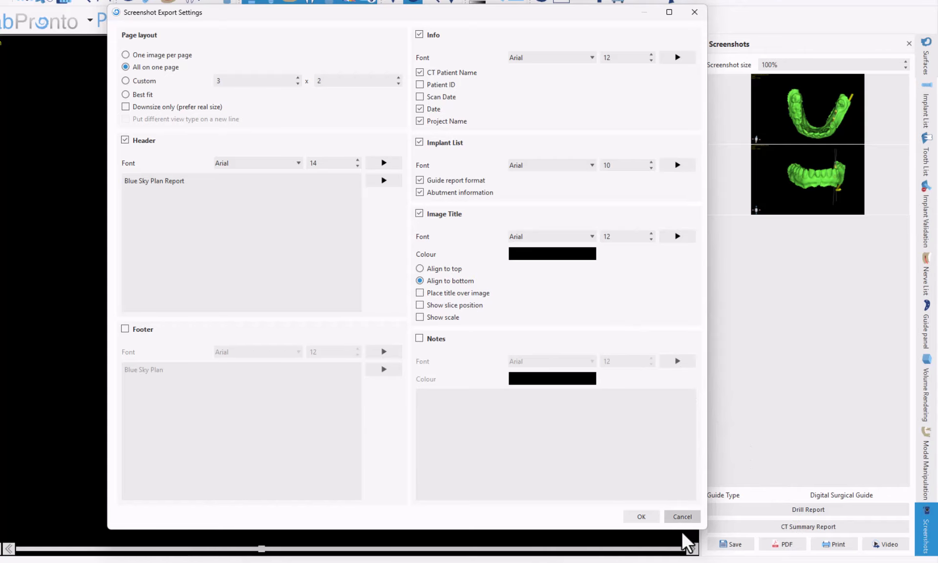
pyautogui.click(641, 518)
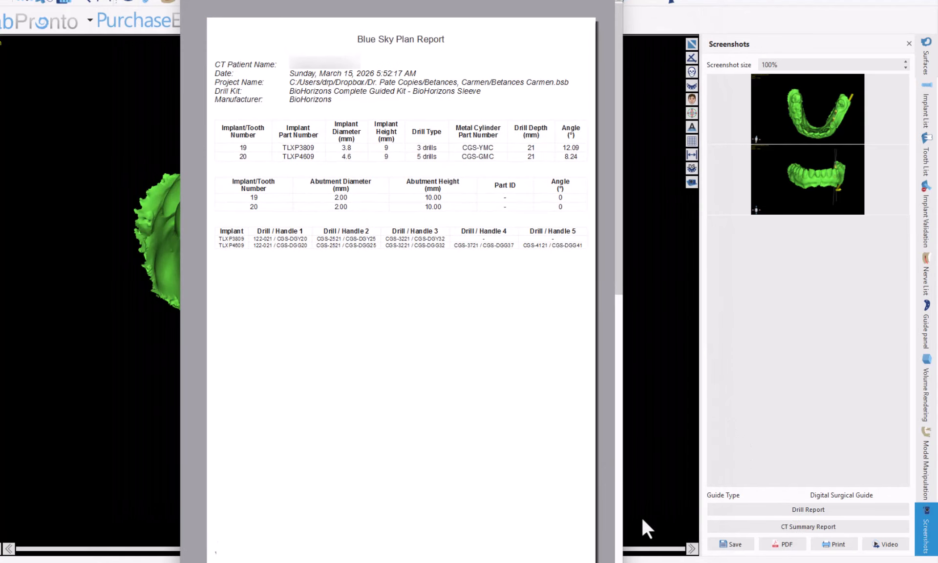
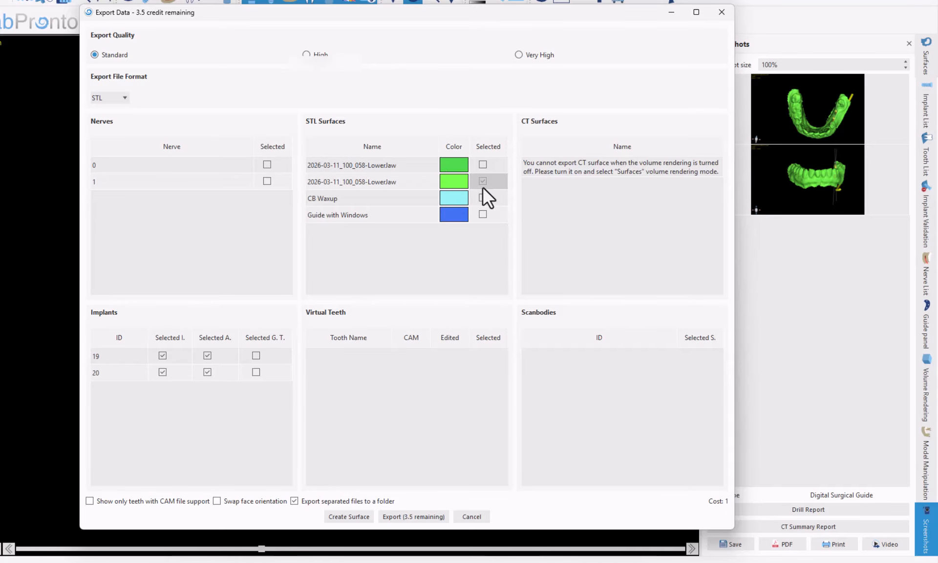
# Step: Try selecting only the Guide with Windows surface for STL export, excluding implants and abutments, and close the export setup without exporting
pyautogui.click(483, 214)
pyautogui.click(218, 338)
pyautogui.click(155, 340)
pyautogui.click(482, 215)
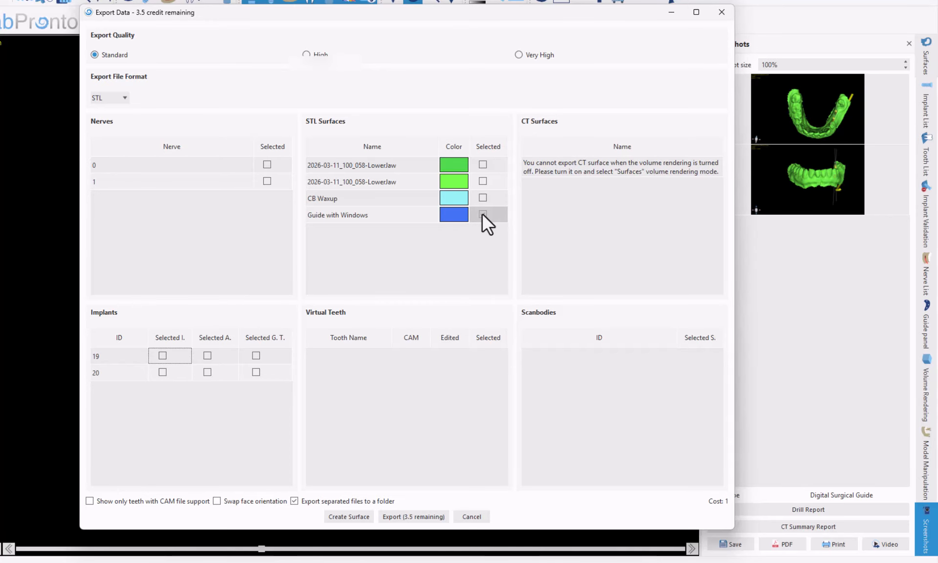
pyautogui.click(482, 215)
pyautogui.click(721, 12)
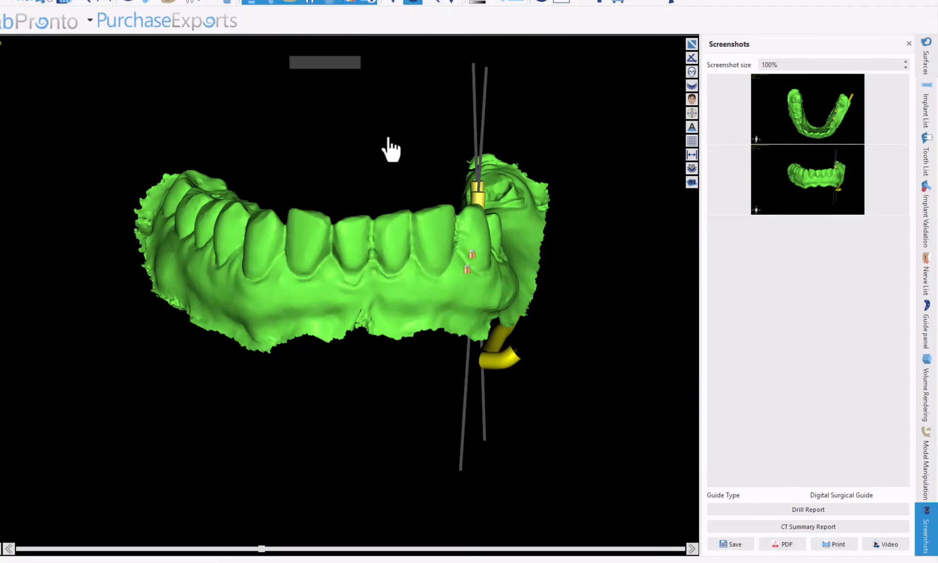
# Step: Examine the lower jaw scan, implants 19 and 20 and the nerve canal from the side, front and occlusal directions
pyautogui.moveTo(387, 147); pyautogui.dragTo(268, 180)
pyautogui.moveTo(287, 418); pyautogui.dragTo(130, 376)
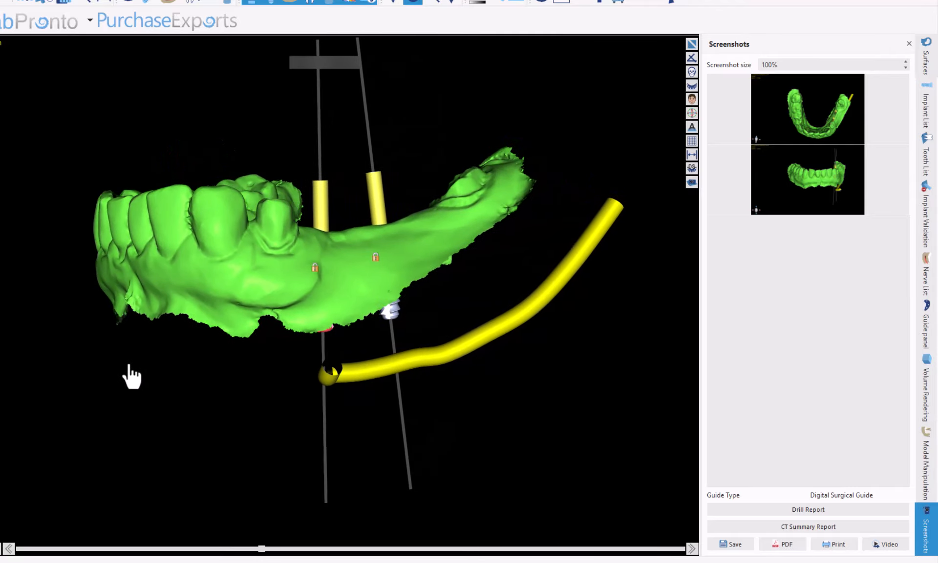
pyautogui.moveTo(204, 388)
pyautogui.mouseDown()
pyautogui.moveTo(102, 370)
pyautogui.moveTo(125, 393)
pyautogui.mouseUp()
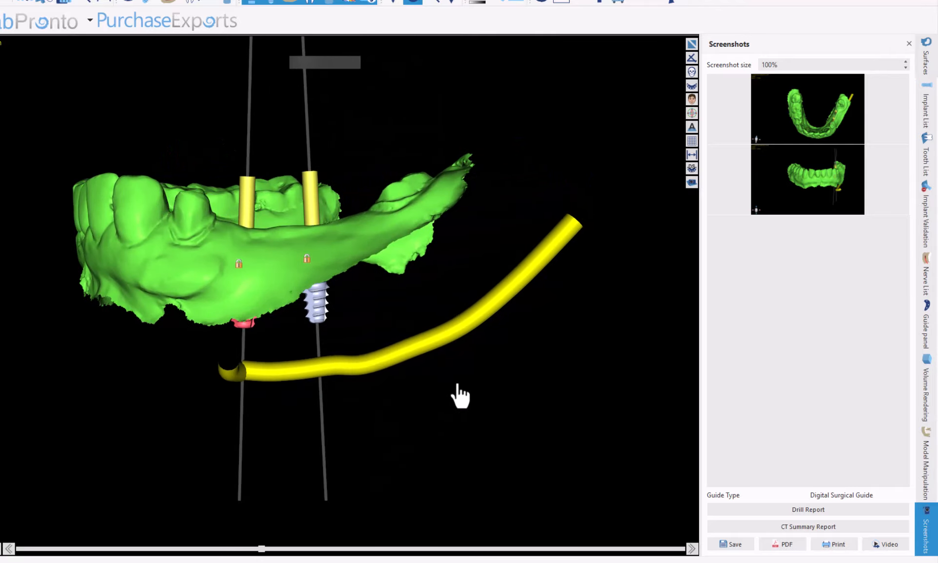
pyautogui.moveTo(456, 393); pyautogui.dragTo(537, 420)
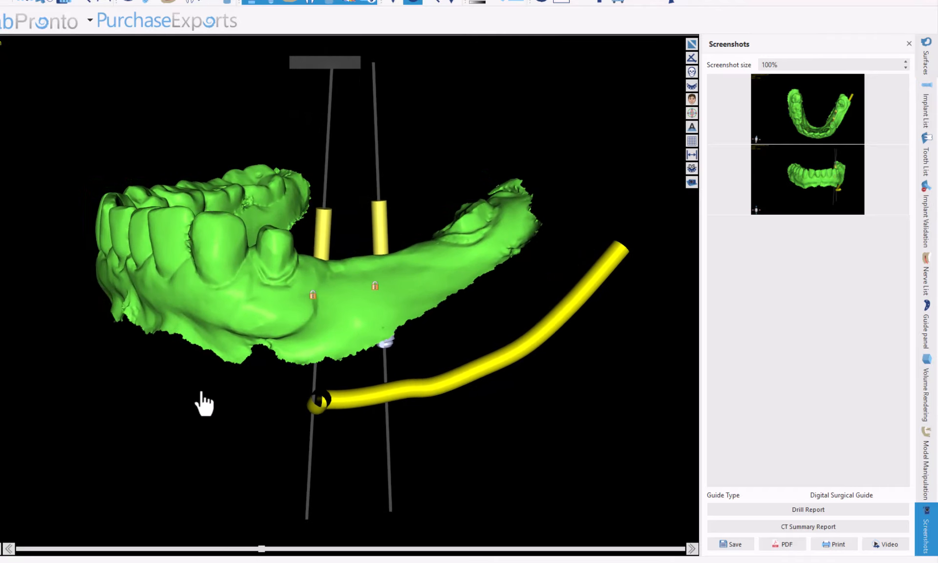
pyautogui.moveTo(220, 356); pyautogui.dragTo(261, 421)
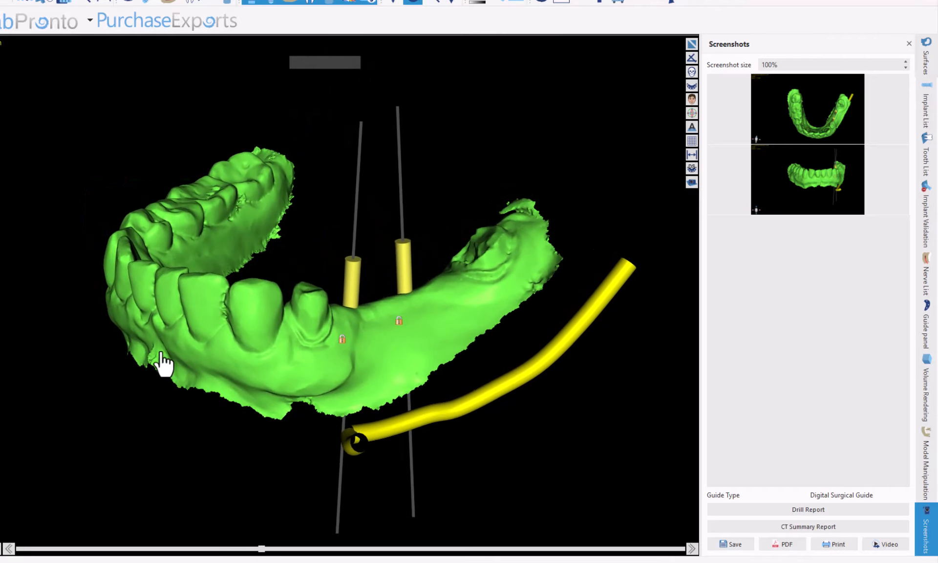
pyautogui.moveTo(163, 369); pyautogui.dragTo(319, 342)
pyautogui.moveTo(313, 117); pyautogui.dragTo(367, 230)
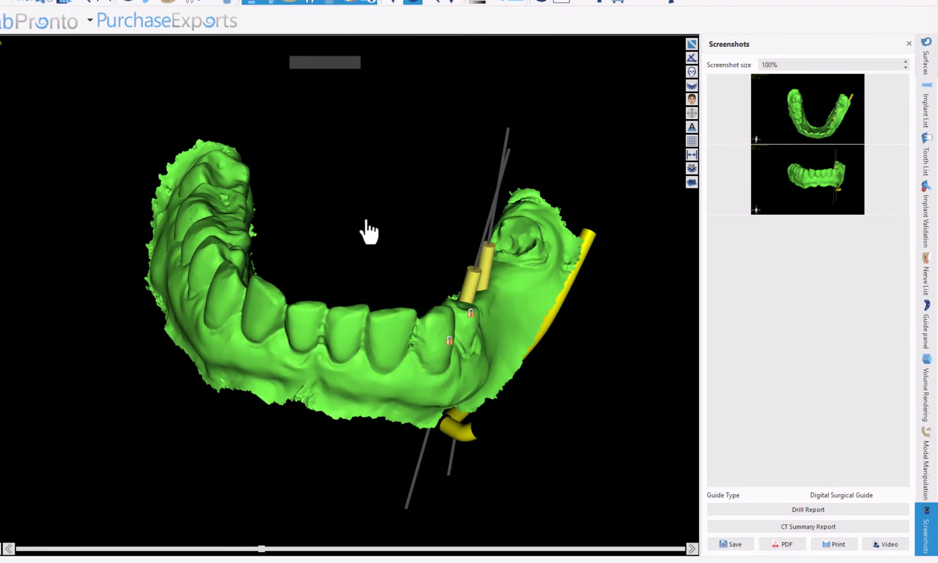
pyautogui.moveTo(350, 368); pyautogui.dragTo(299, 415)
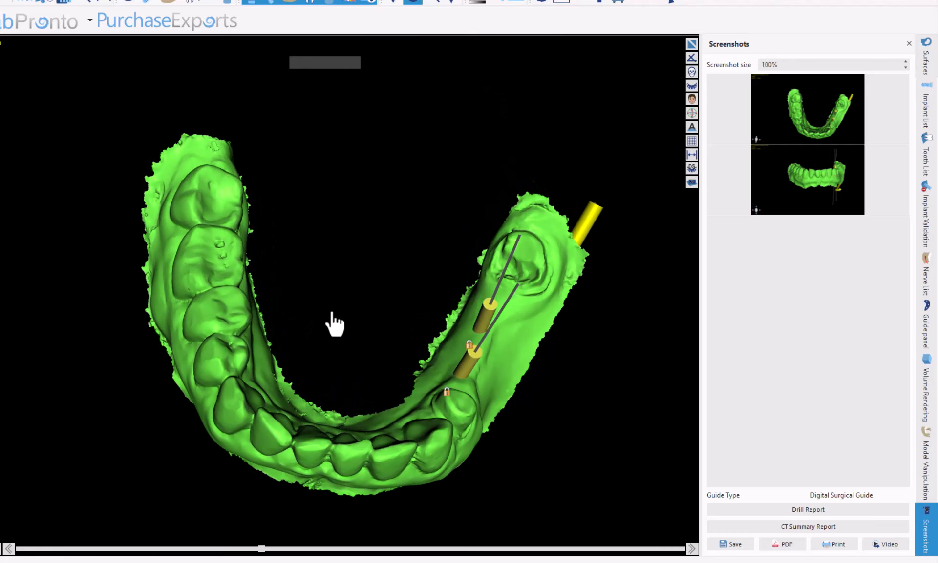
pyautogui.moveTo(366, 367); pyautogui.dragTo(372, 174)
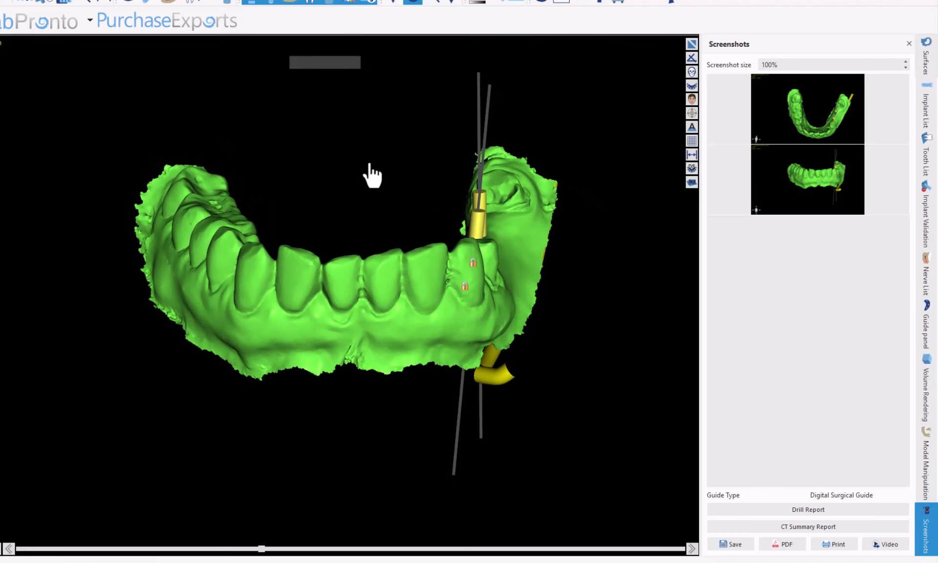
pyautogui.moveTo(311, 360); pyautogui.dragTo(230, 330)
pyautogui.moveTo(586, 419); pyautogui.dragTo(599, 426)
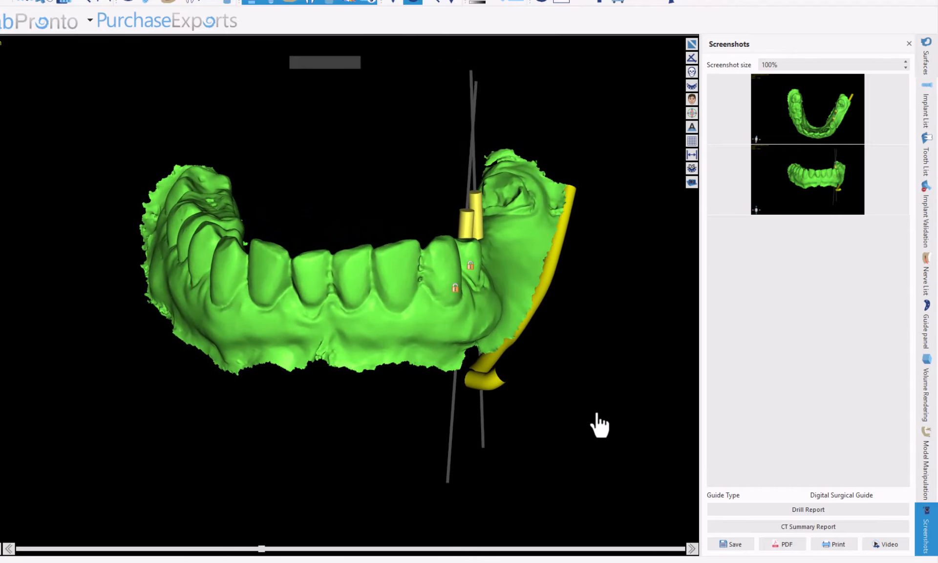
pyautogui.moveTo(262, 457); pyautogui.dragTo(259, 432)
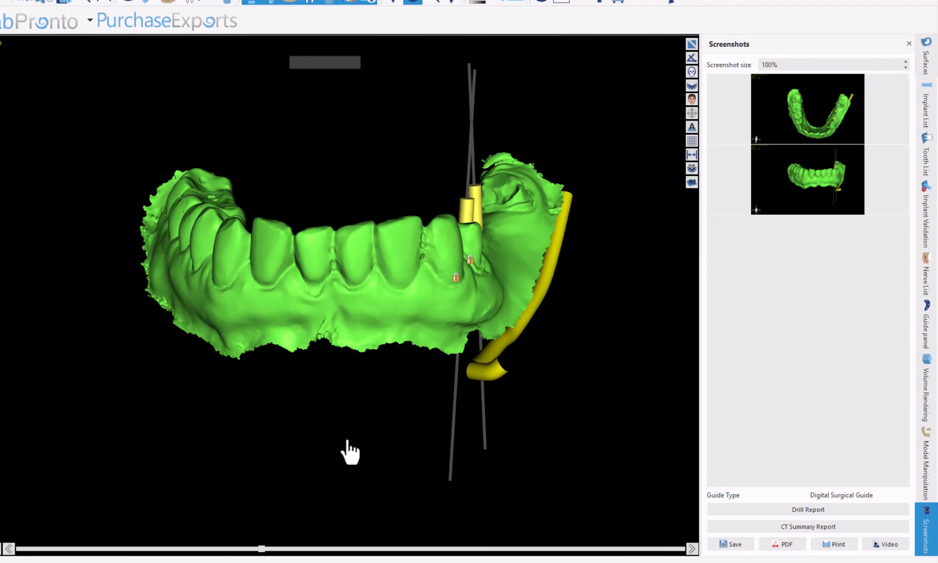
pyautogui.moveTo(601, 324)
pyautogui.mouseDown()
pyautogui.moveTo(601, 336)
pyautogui.moveTo(597, 325)
pyautogui.mouseUp()
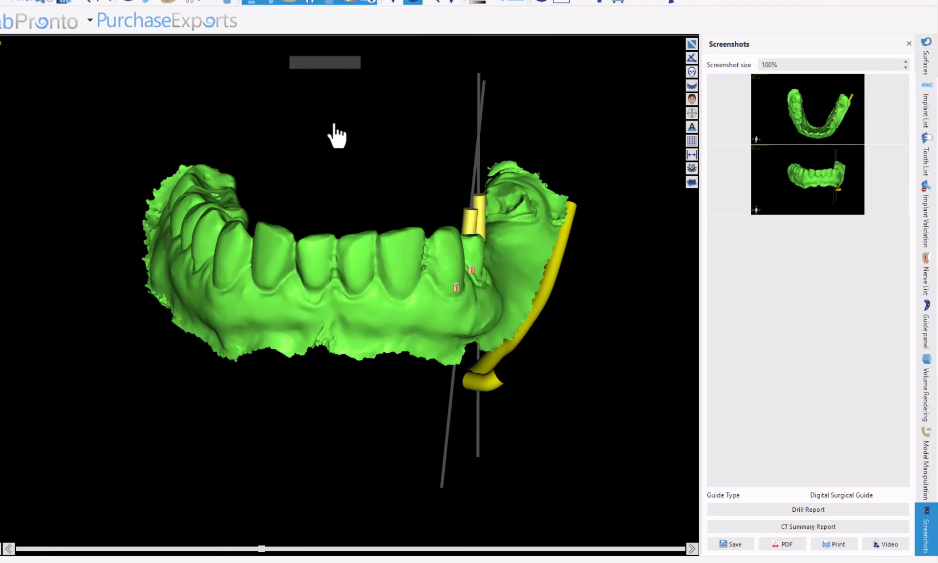
pyautogui.moveTo(337, 137); pyautogui.dragTo(335, 163)
pyautogui.moveTo(293, 139)
pyautogui.mouseDown()
pyautogui.moveTo(286, 259)
pyautogui.moveTo(273, 178)
pyautogui.moveTo(269, 288)
pyautogui.mouseUp()
pyautogui.moveTo(318, 202); pyautogui.dragTo(303, 282)
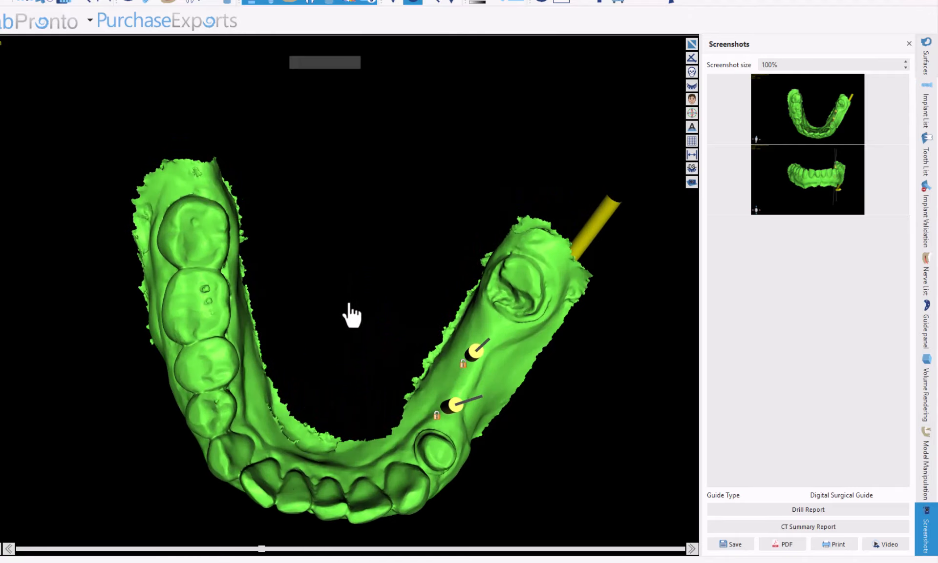
pyautogui.moveTo(350, 315)
pyautogui.mouseDown()
pyautogui.moveTo(345, 243)
pyautogui.moveTo(316, 276)
pyautogui.moveTo(314, 303)
pyautogui.moveTo(335, 209)
pyautogui.mouseUp()
pyautogui.moveTo(151, 293); pyautogui.dragTo(161, 215)
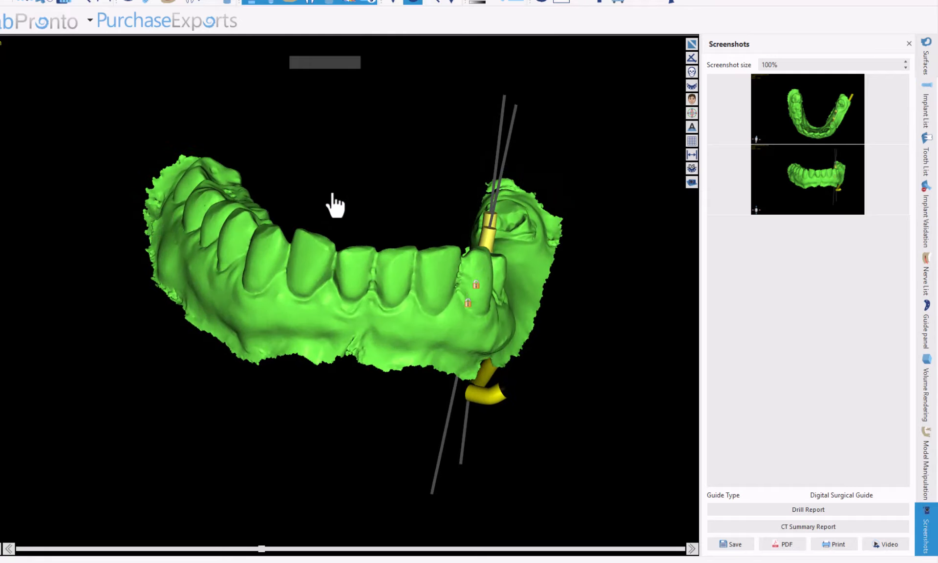
pyautogui.moveTo(385, 199); pyautogui.dragTo(366, 101)
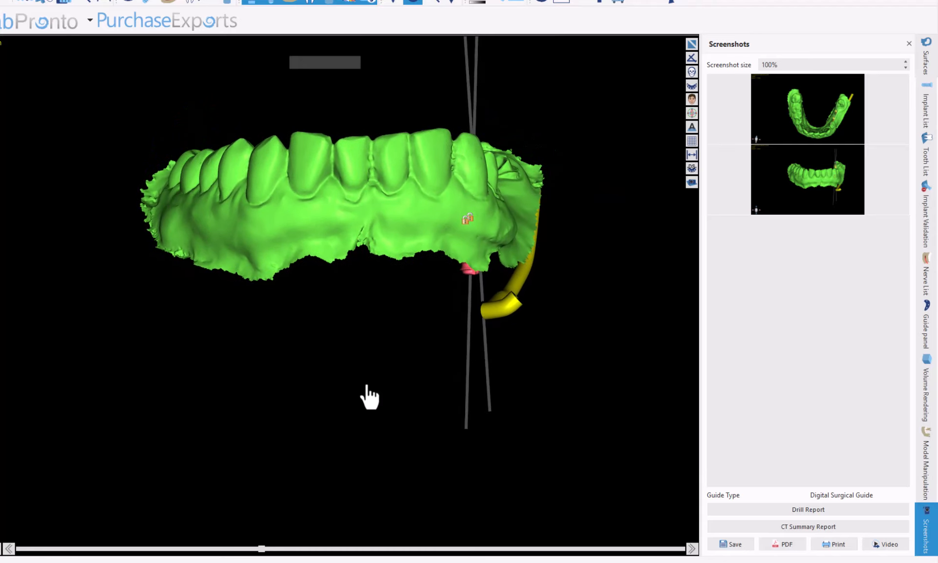
pyautogui.moveTo(370, 397); pyautogui.dragTo(109, 288)
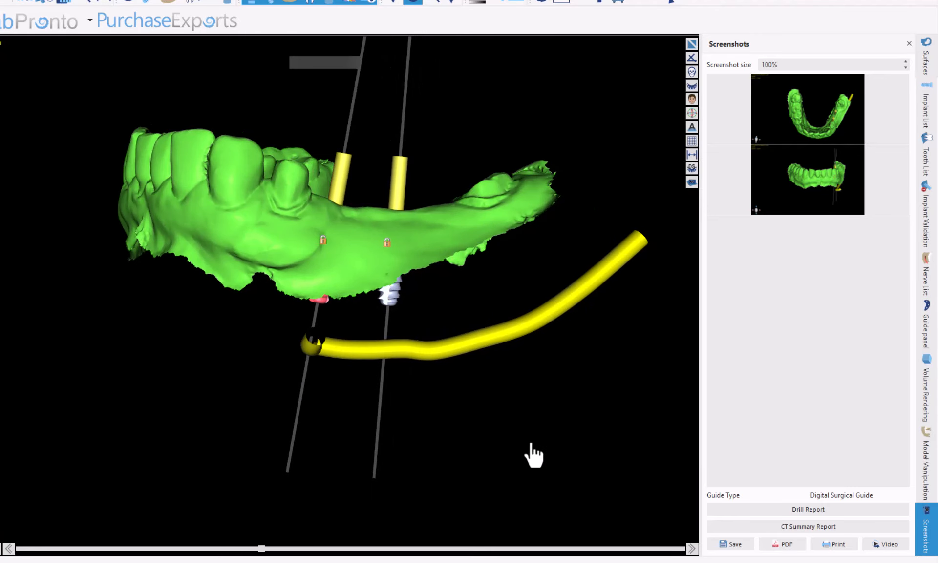
pyautogui.moveTo(534, 456); pyautogui.dragTo(482, 444)
pyautogui.moveTo(146, 335); pyautogui.dragTo(254, 442)
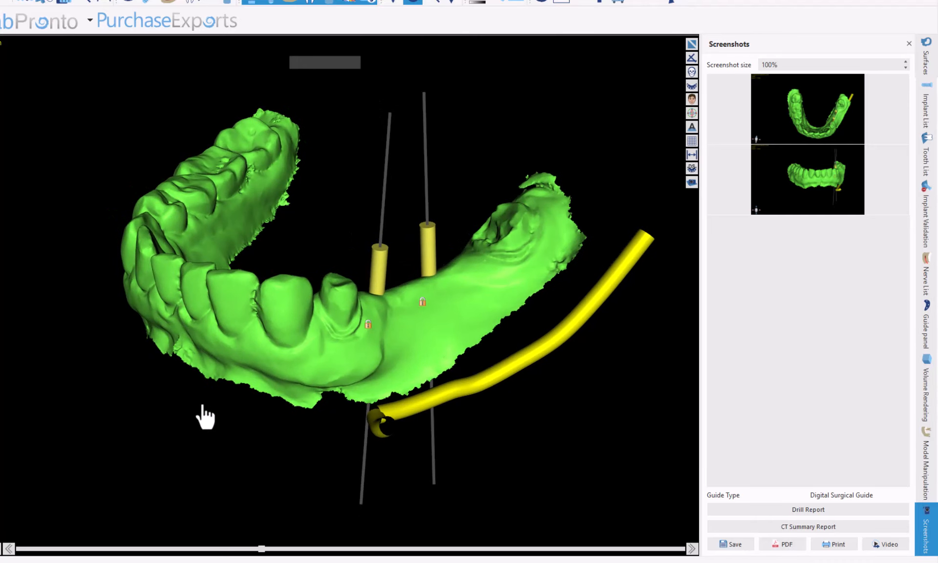
pyautogui.moveTo(203, 410); pyautogui.dragTo(297, 481)
pyautogui.moveTo(298, 245); pyautogui.dragTo(359, 345)
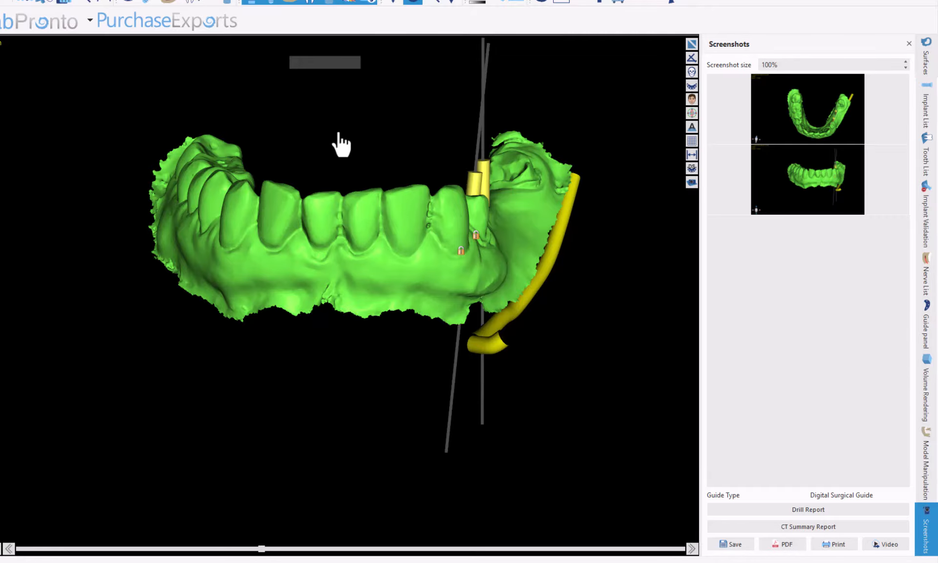
pyautogui.moveTo(341, 144); pyautogui.dragTo(322, 278)
pyautogui.moveTo(314, 209); pyautogui.dragTo(299, 318)
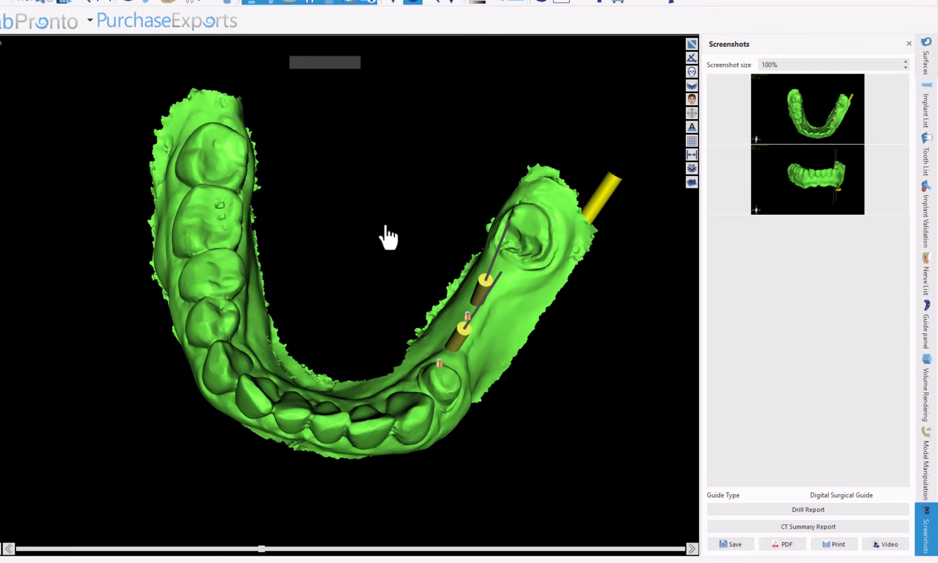
pyautogui.moveTo(423, 155); pyautogui.dragTo(310, 285)
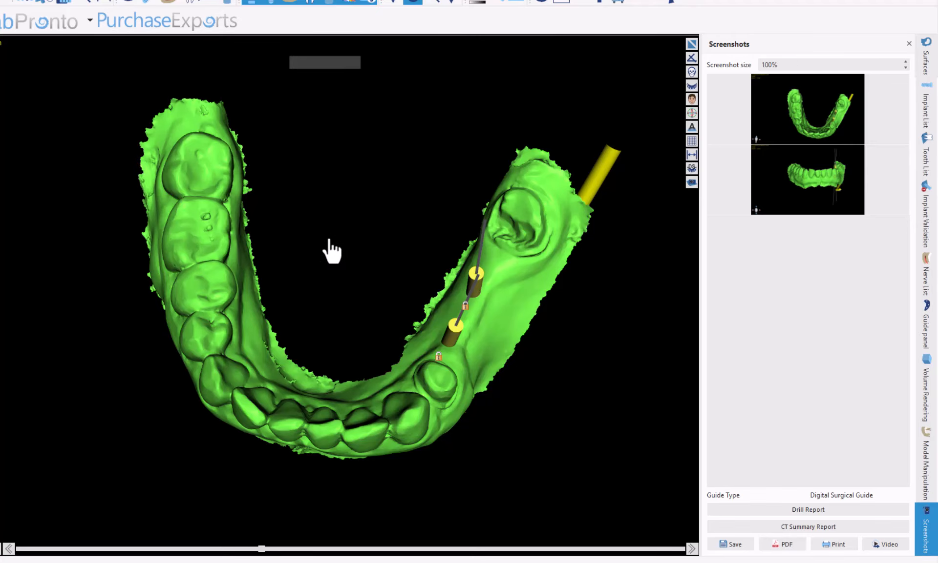